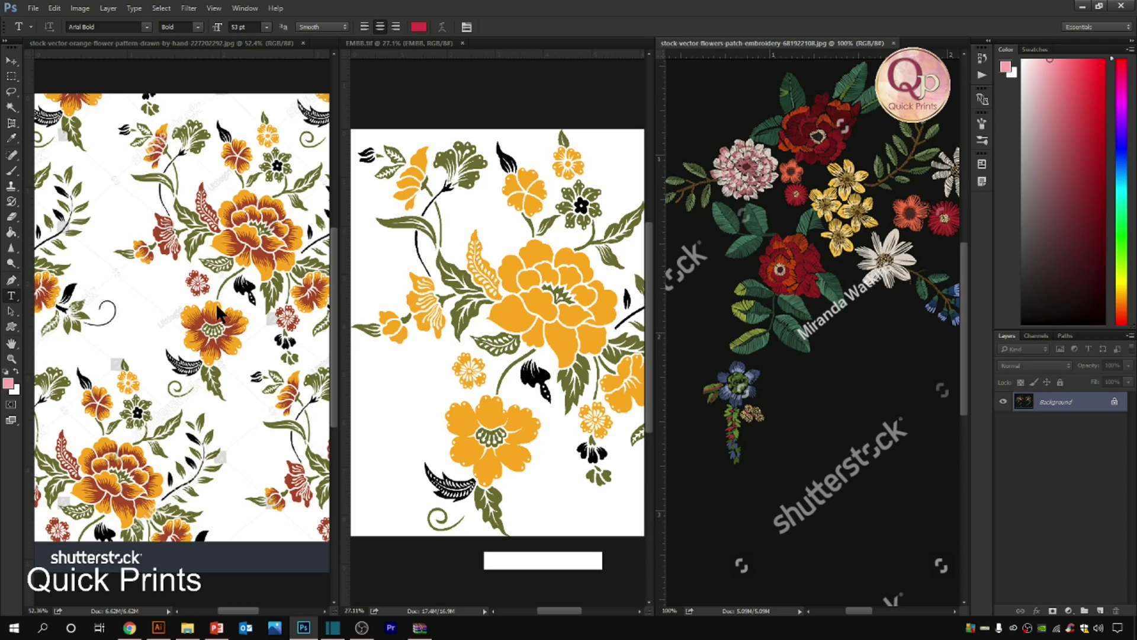
- Examine the shaded flowers and leaves in the orange flower pattern image up close and as a whole
key("space")
left_click(200, 315)
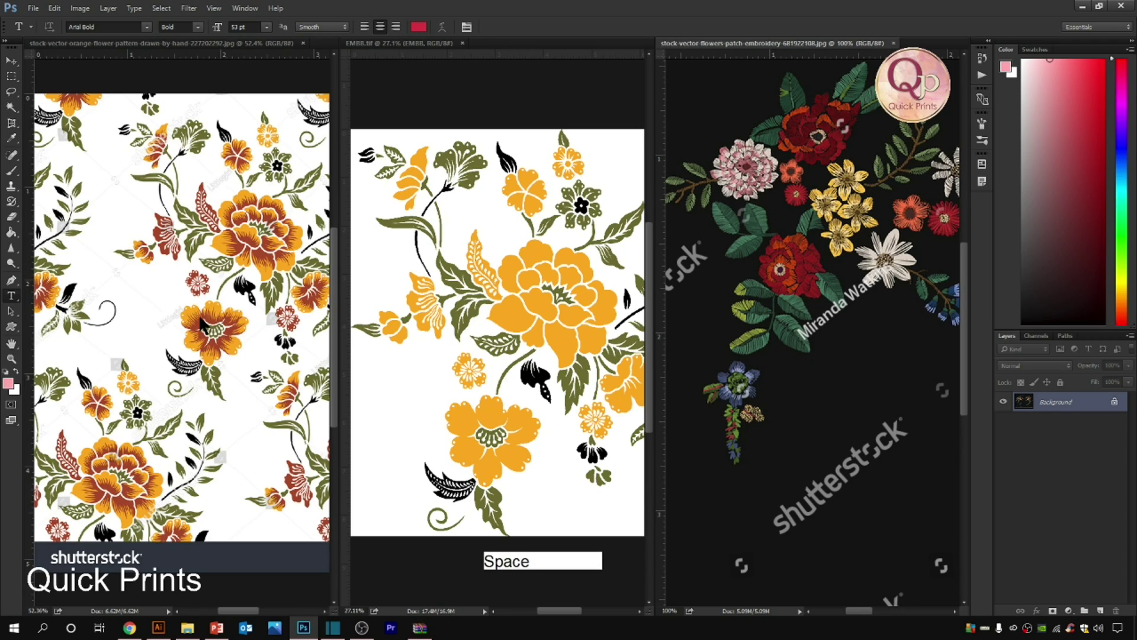
scroll(200, 314, "up", 3)
scroll(199, 315, "down", 5)
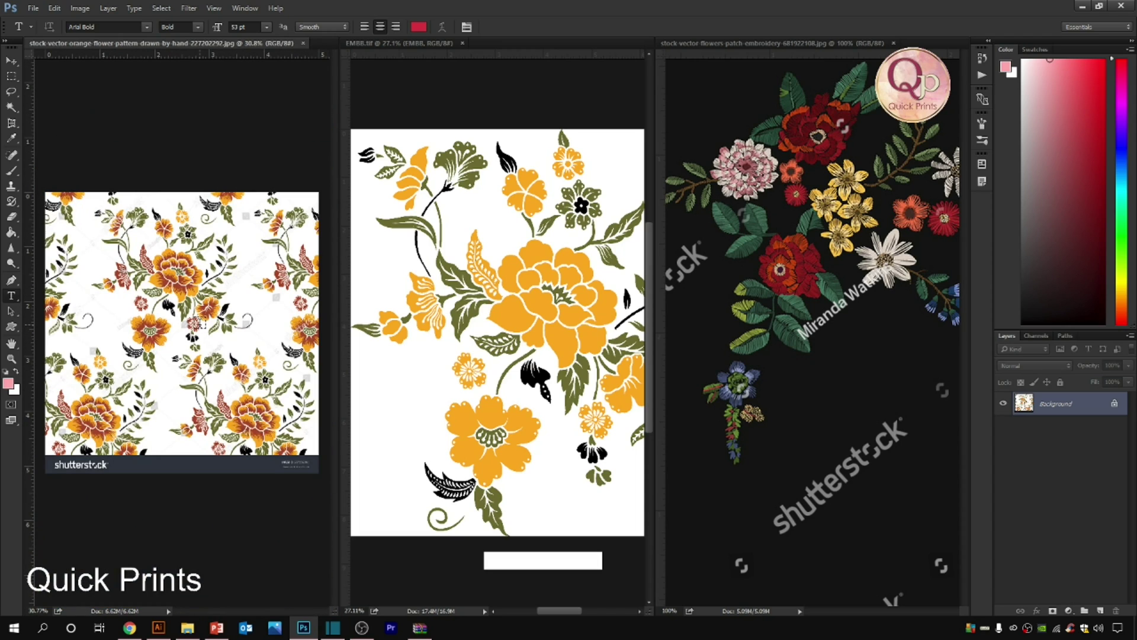
key("space")
key("space")
scroll(160, 263, "up", 3)
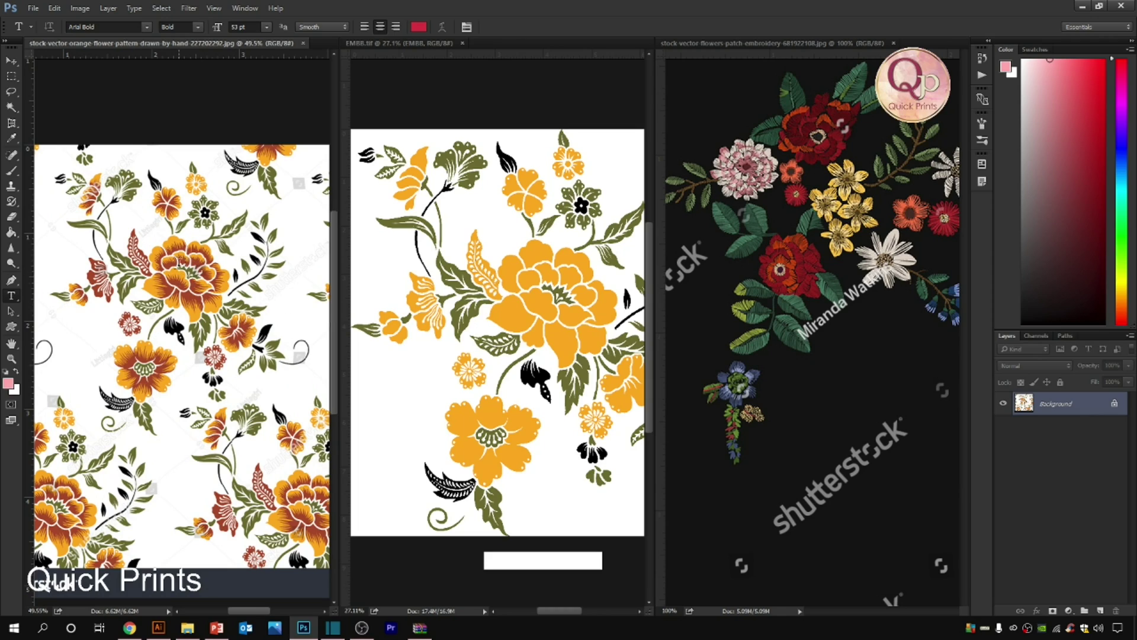
key("space")
- Compare the flat-coloured EMBB.tif artwork with the stitch texture of the flowers and leaves in the embroidery patch image
left_click(538, 302)
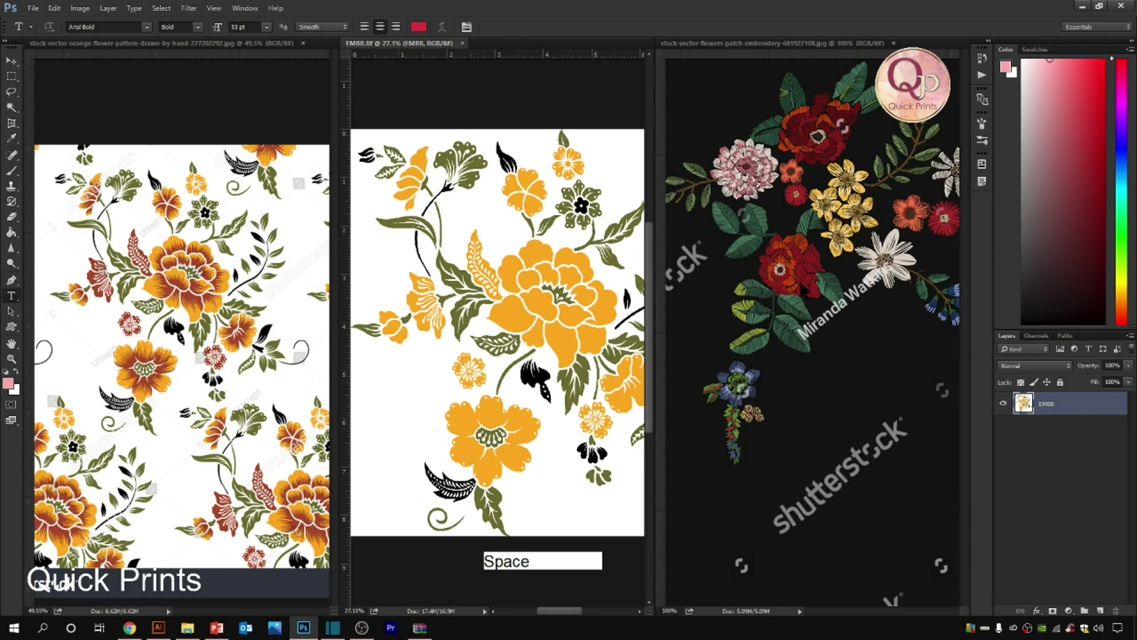
scroll(804, 261, "up", 2)
key("space")
left_click(805, 262)
scroll(777, 271, "down", 2)
scroll(776, 271, "up", 5)
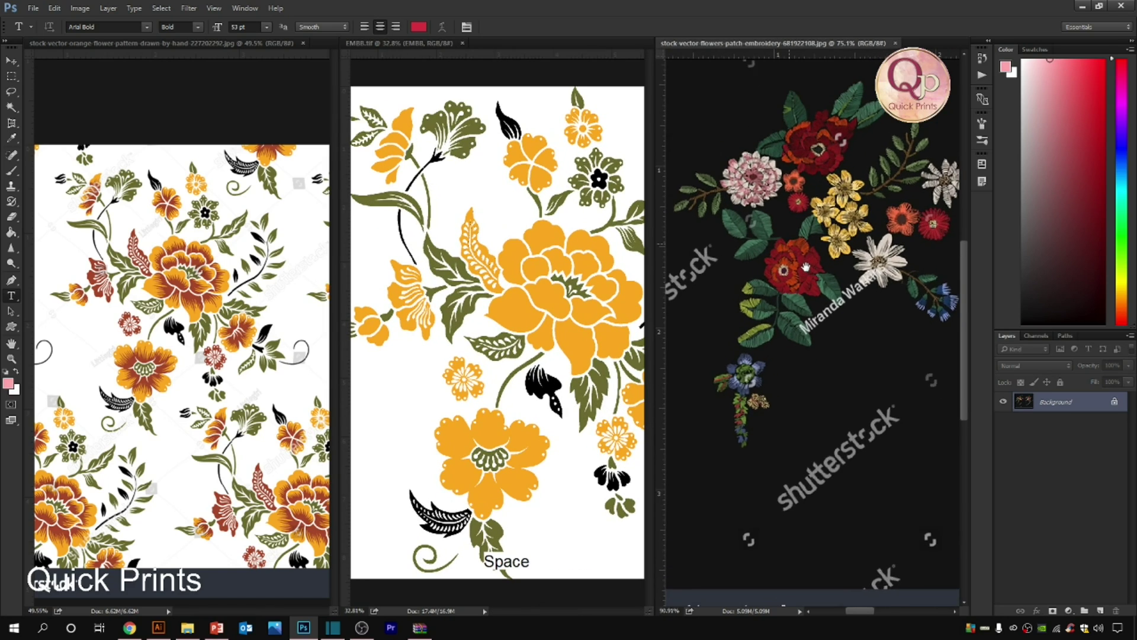
scroll(789, 316, "down", 2)
scroll(789, 317, "up", 2)
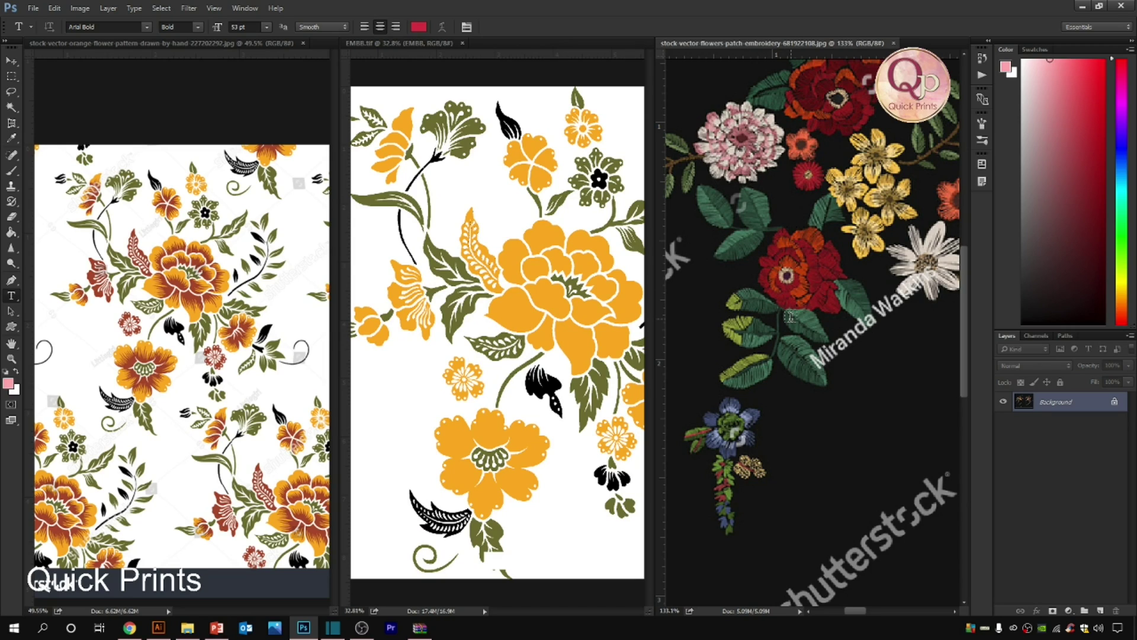
scroll(789, 317, "up", 3)
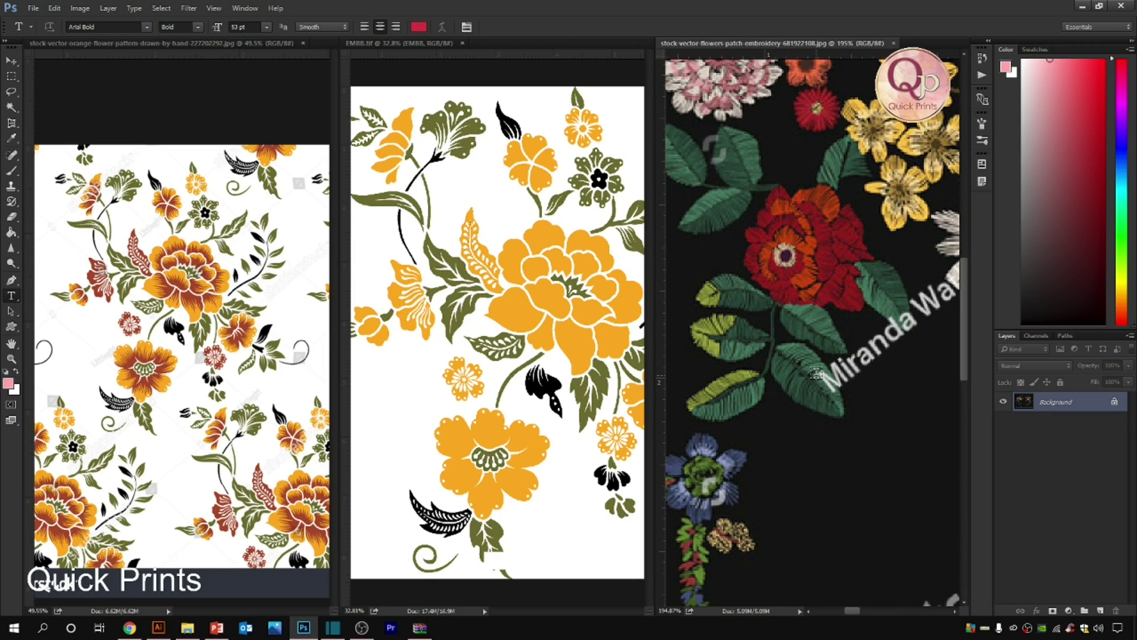
key("space")
left_click(488, 278)
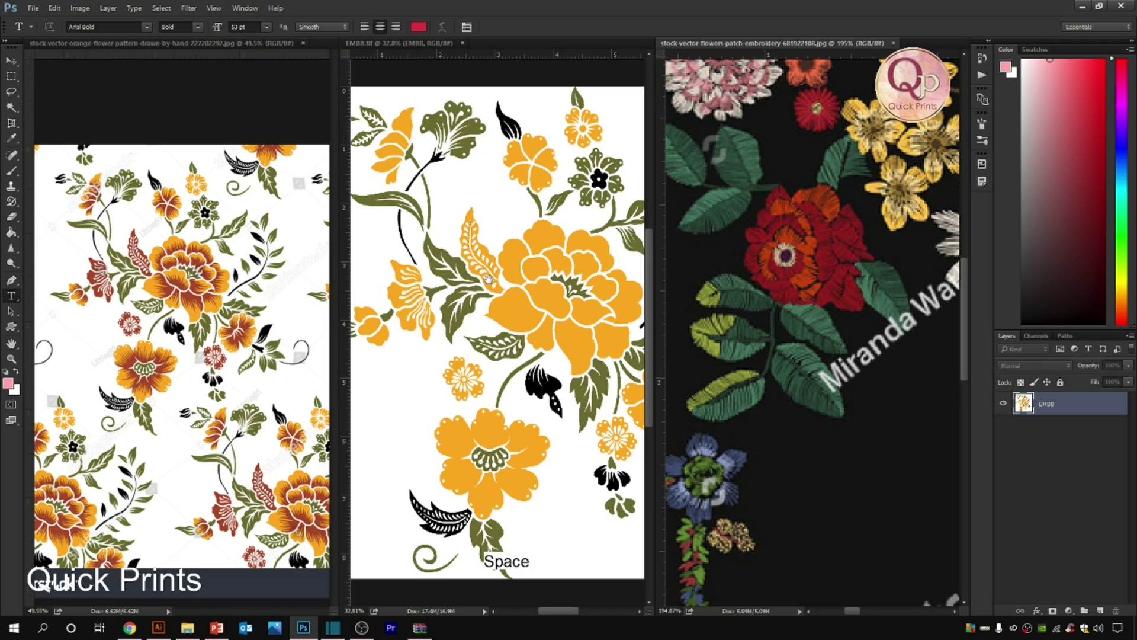
scroll(450, 279, "down", 2)
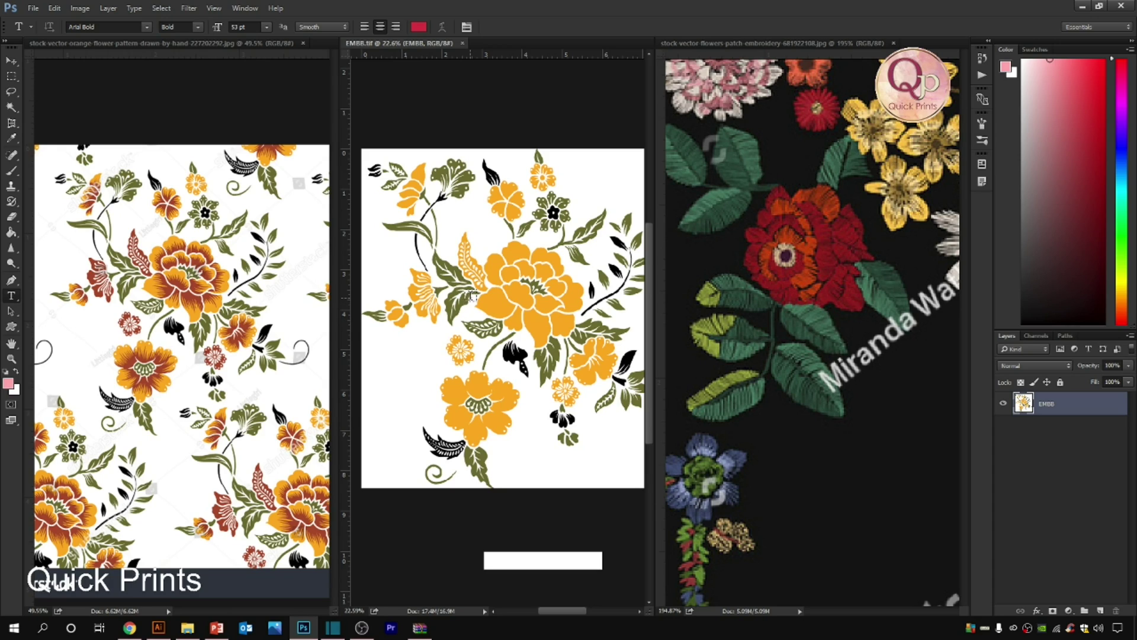
scroll(471, 296, "down", 1)
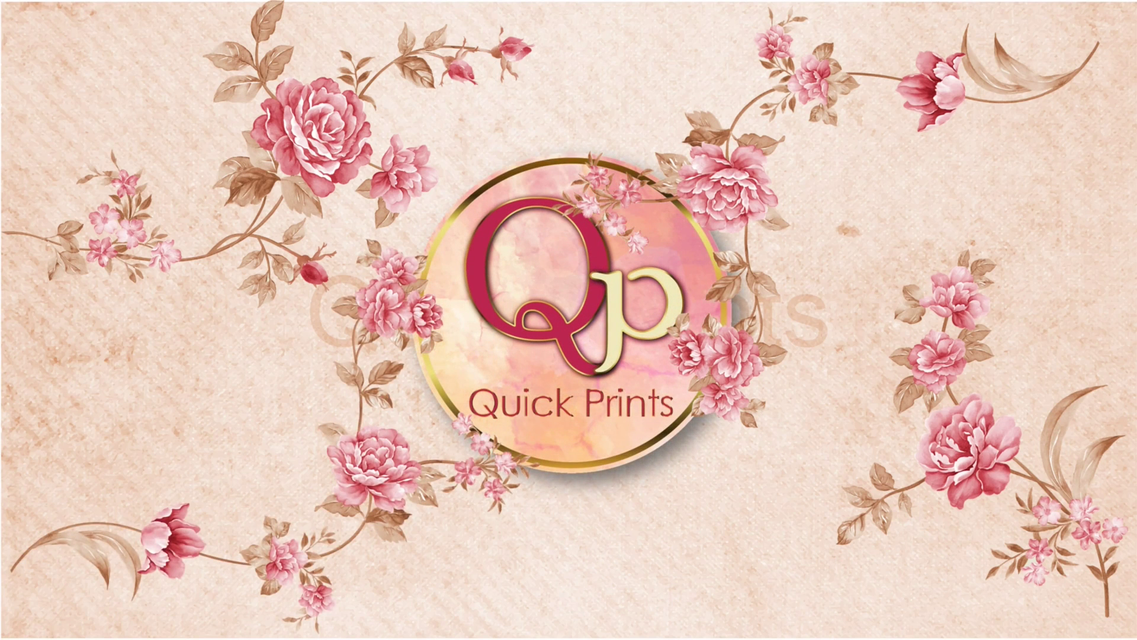
- Close the embroidery patch image and dock EMBB.tif in the same window group as the orange flower pattern
key("ctrl+w")
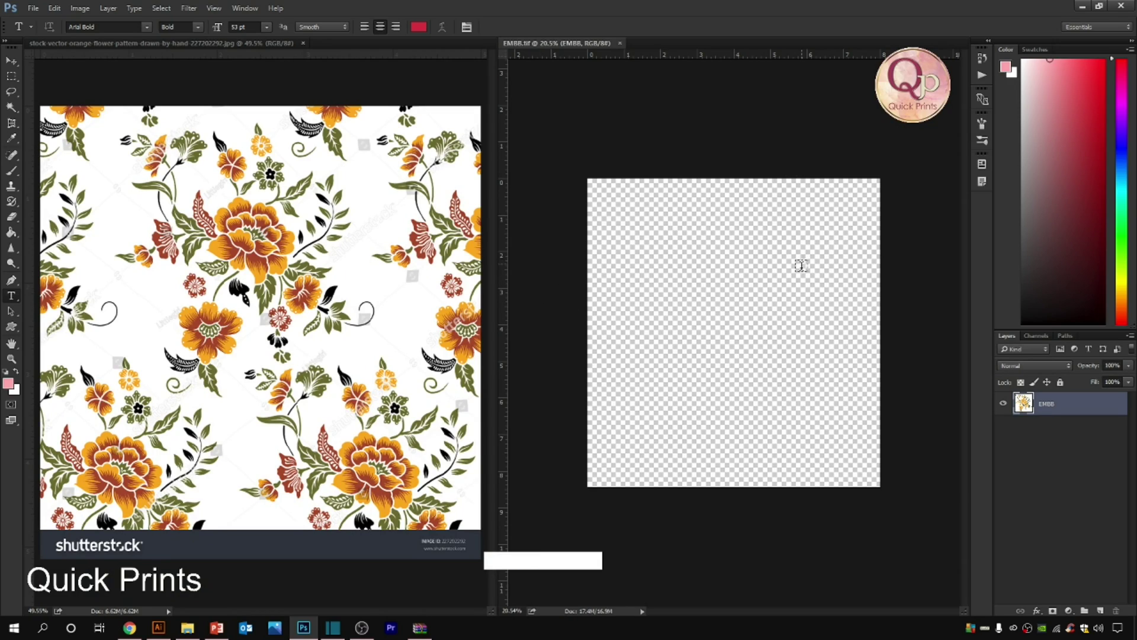
scroll(801, 266, "up", 2)
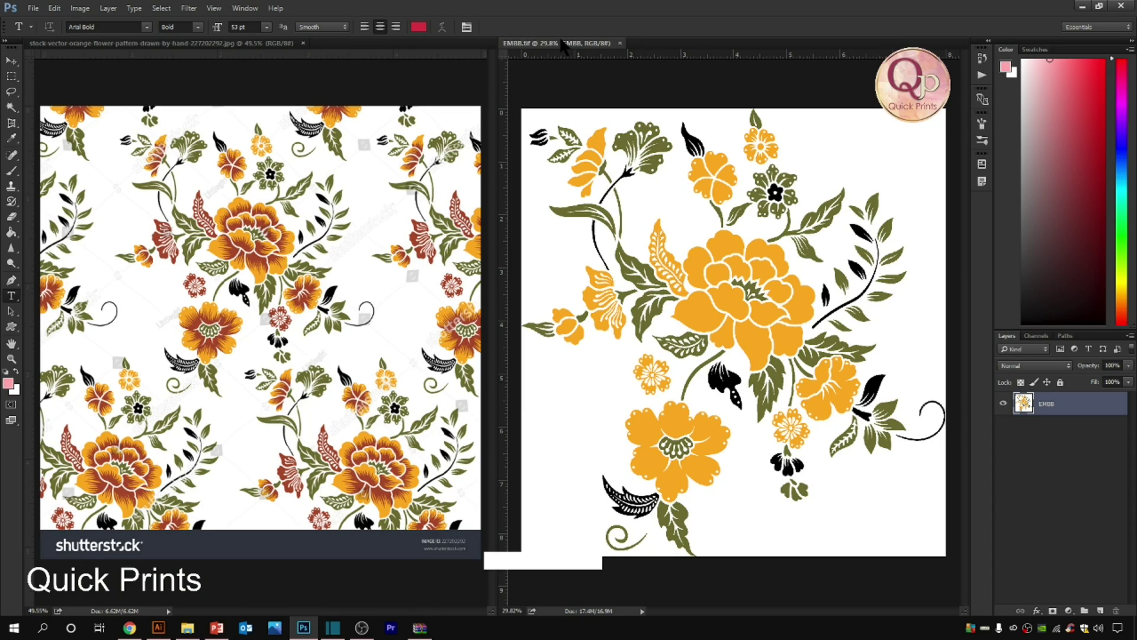
mouse_move(270, 44)
left_mouse_down()
mouse_move(335, 64)
mouse_move(279, 37)
left_mouse_up()
left_click_drag(552, 43, 363, 46)
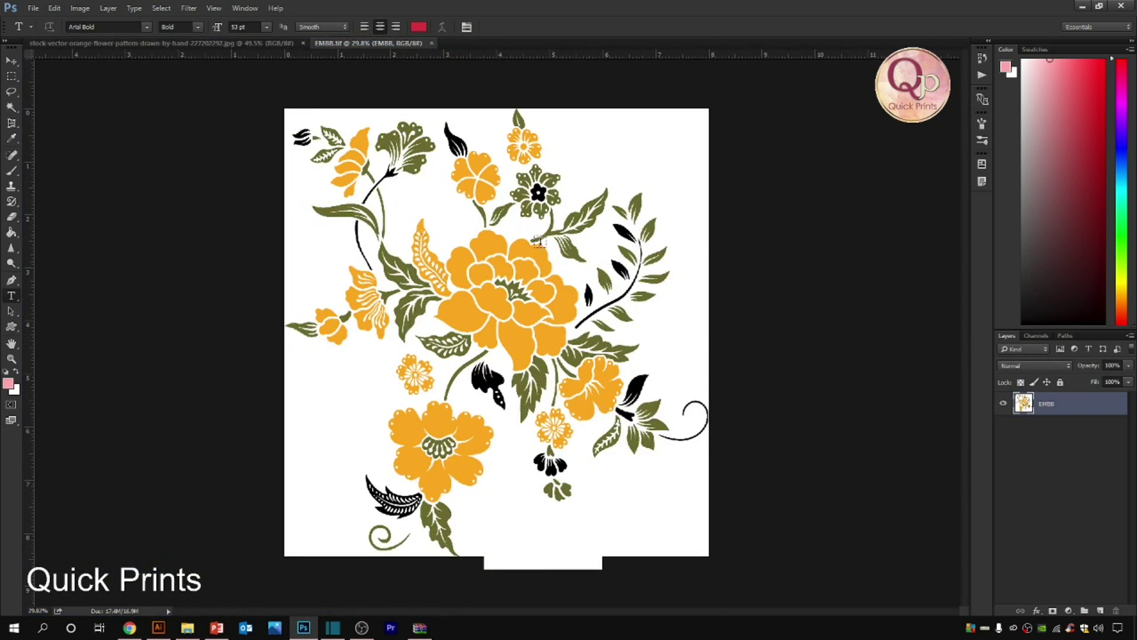
scroll(561, 271, "up", 1)
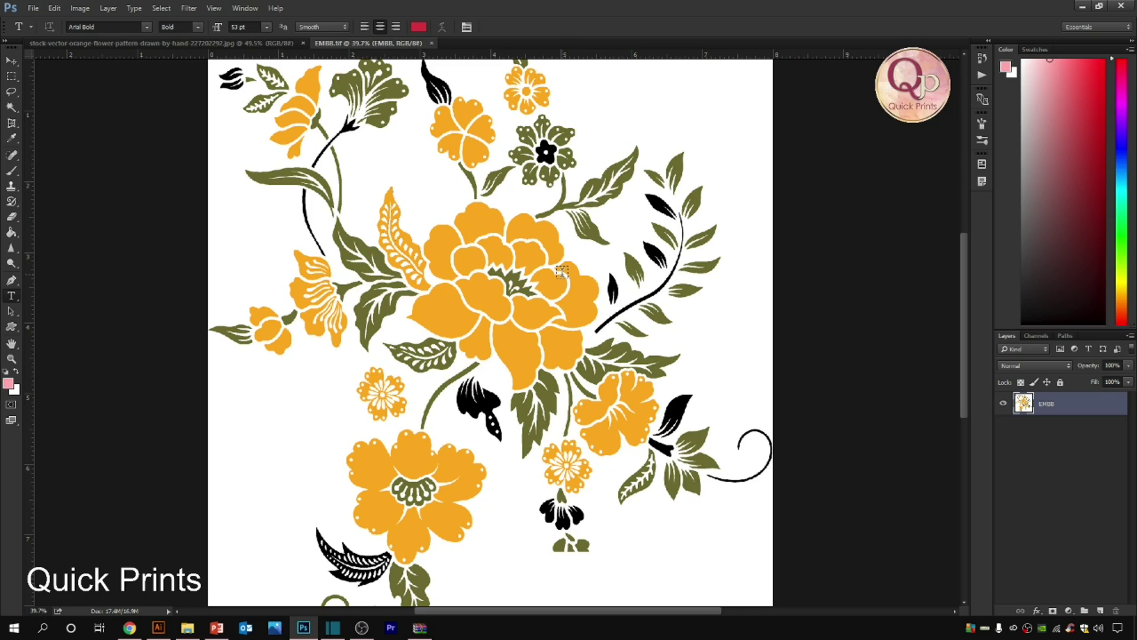
- Choose the hard round 9 px preset for the Brush tool and undo the stray dab on the artwork
key("b")
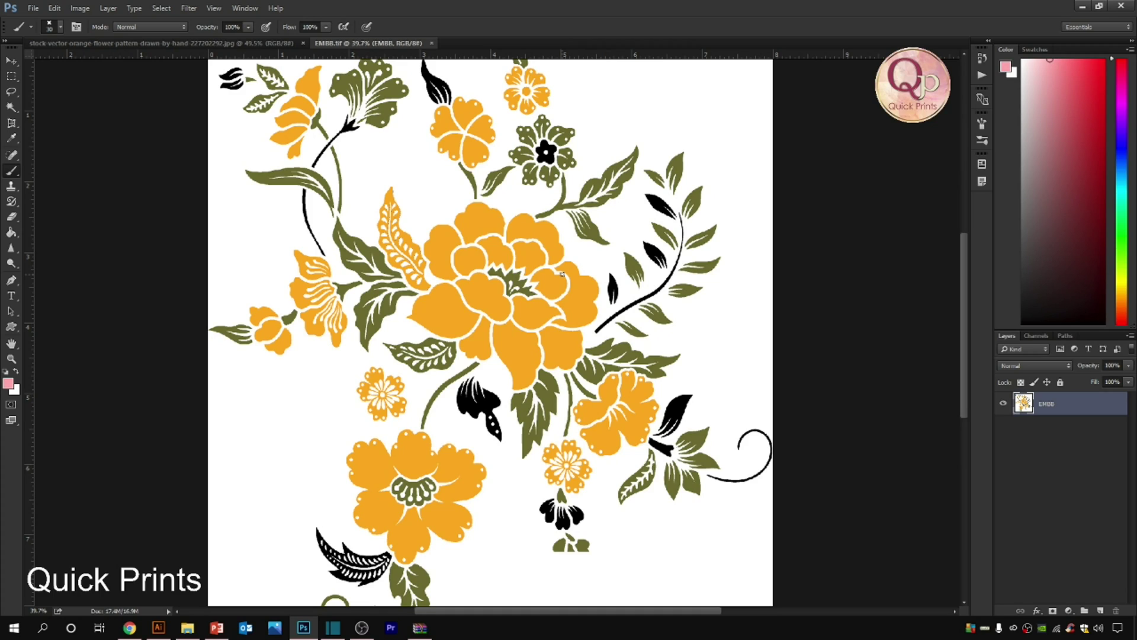
left_click(60, 27)
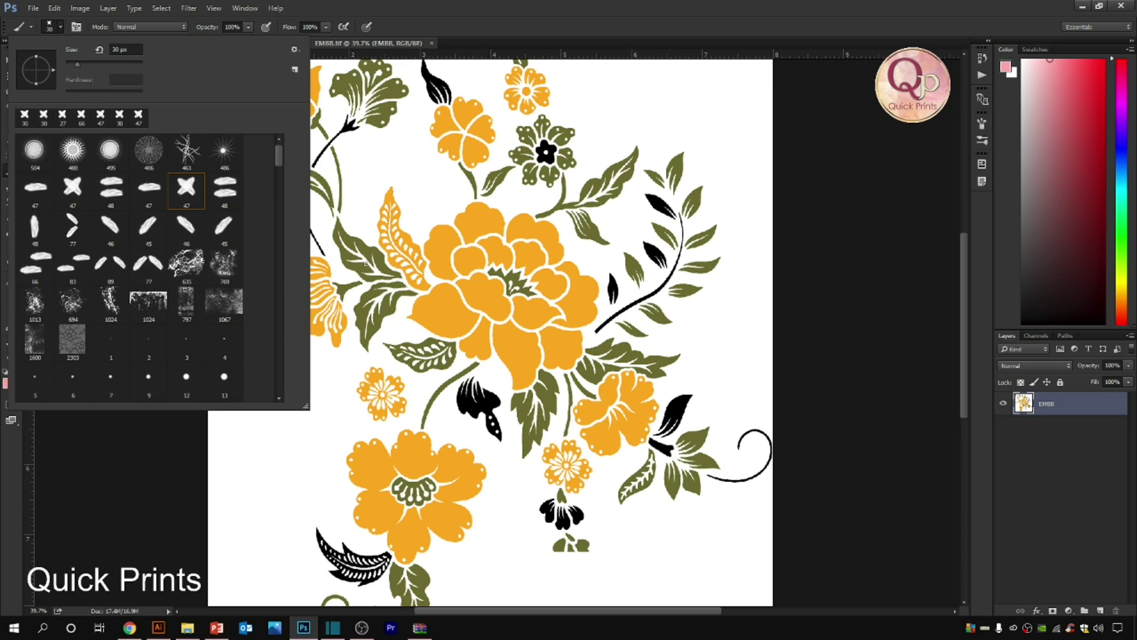
scroll(134, 351, "down", 1)
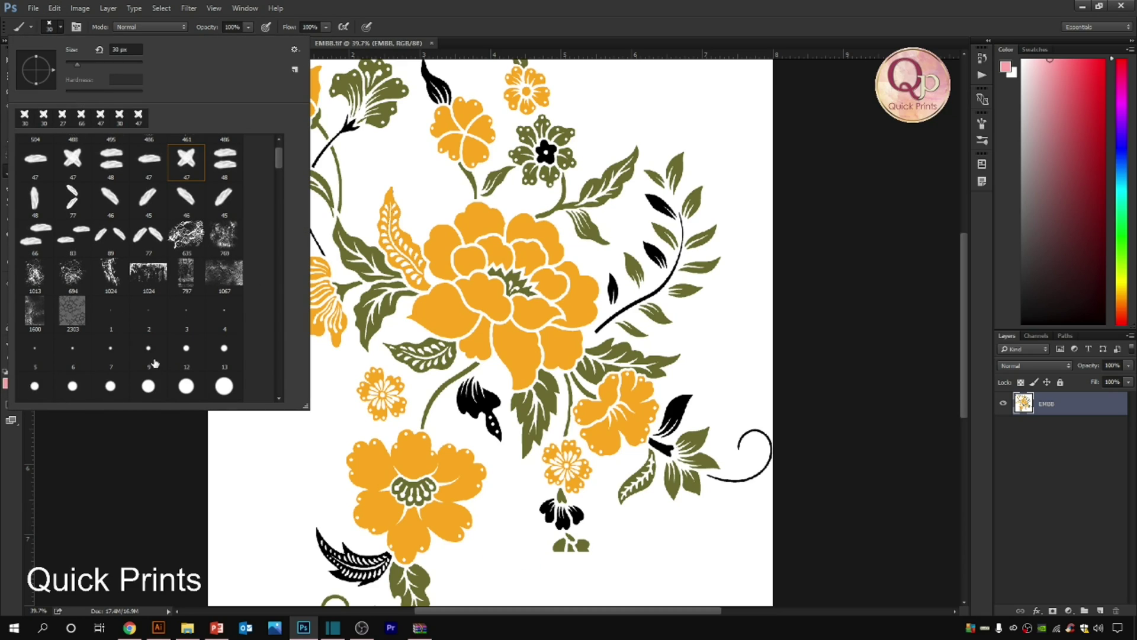
left_click(153, 359)
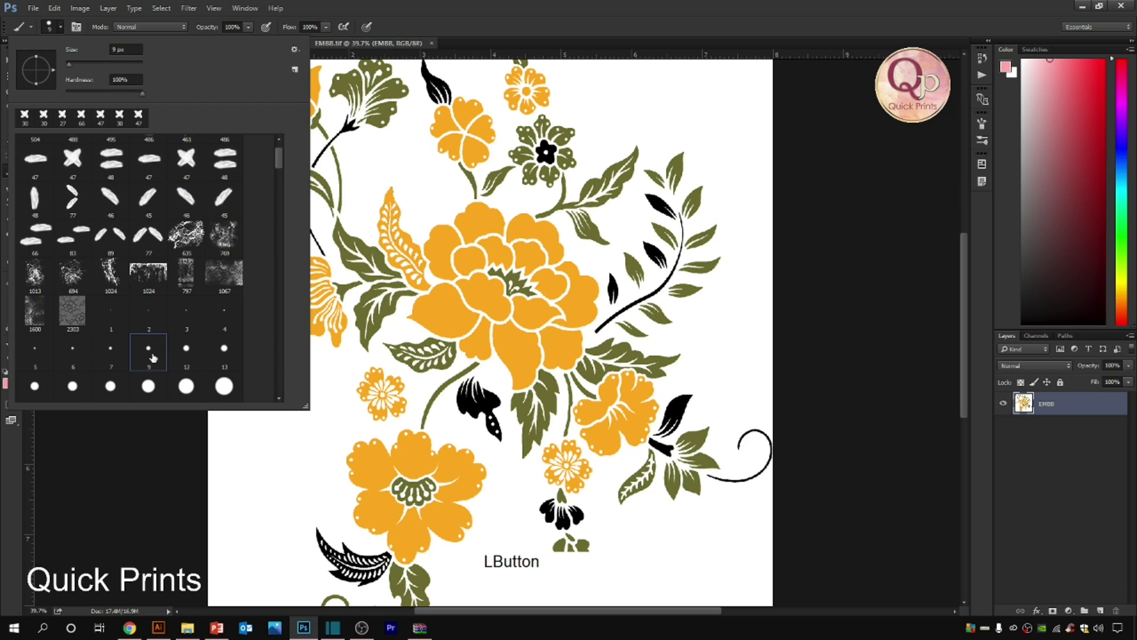
left_click(403, 312)
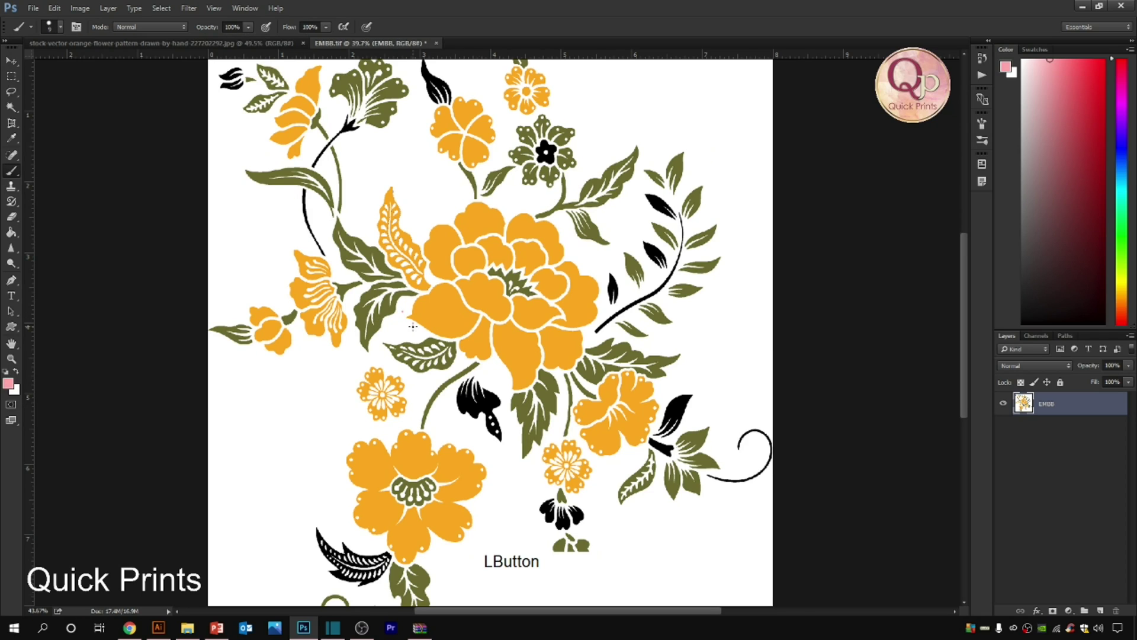
scroll(407, 315, "up", 5)
key("ctrl+z")
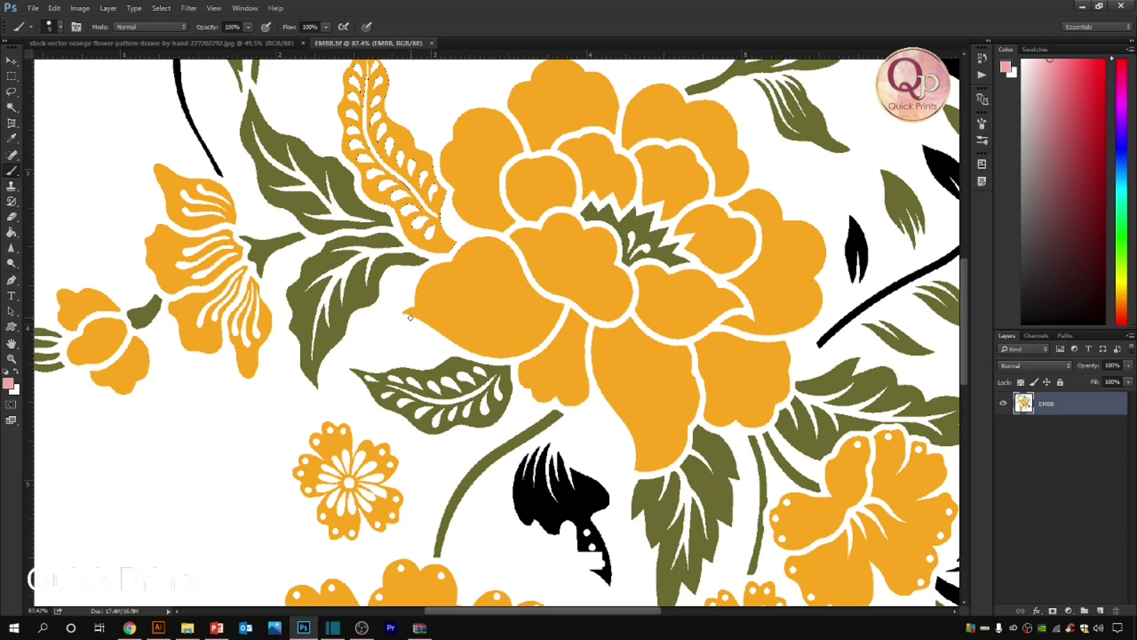
key("ctrl")
left_click(927, 472)
key("ctrl+l")
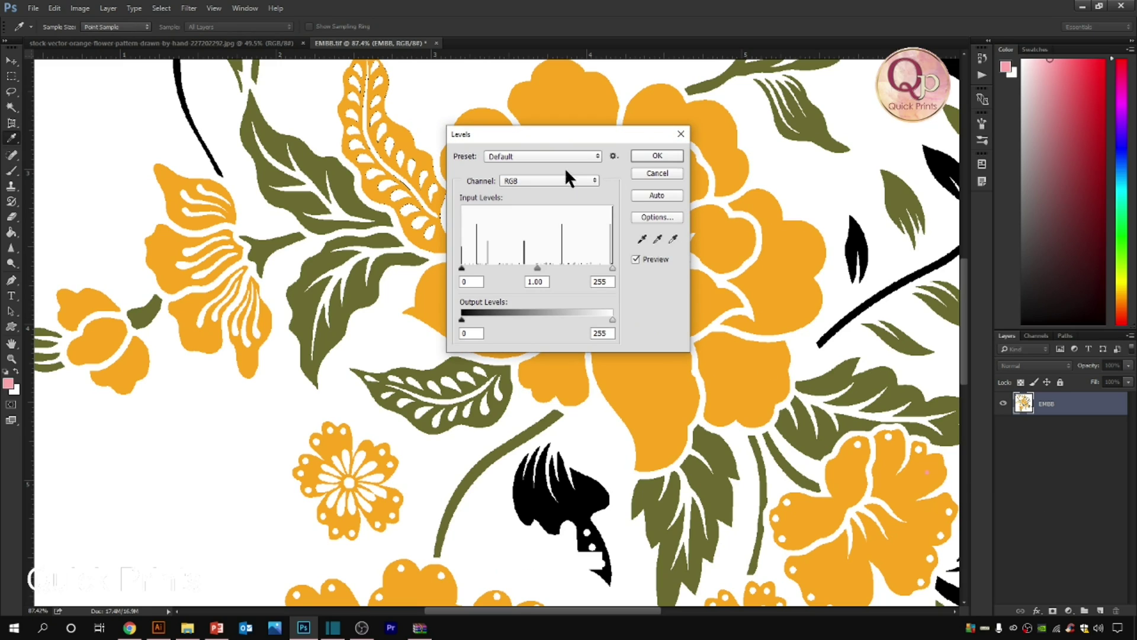
left_click(655, 176)
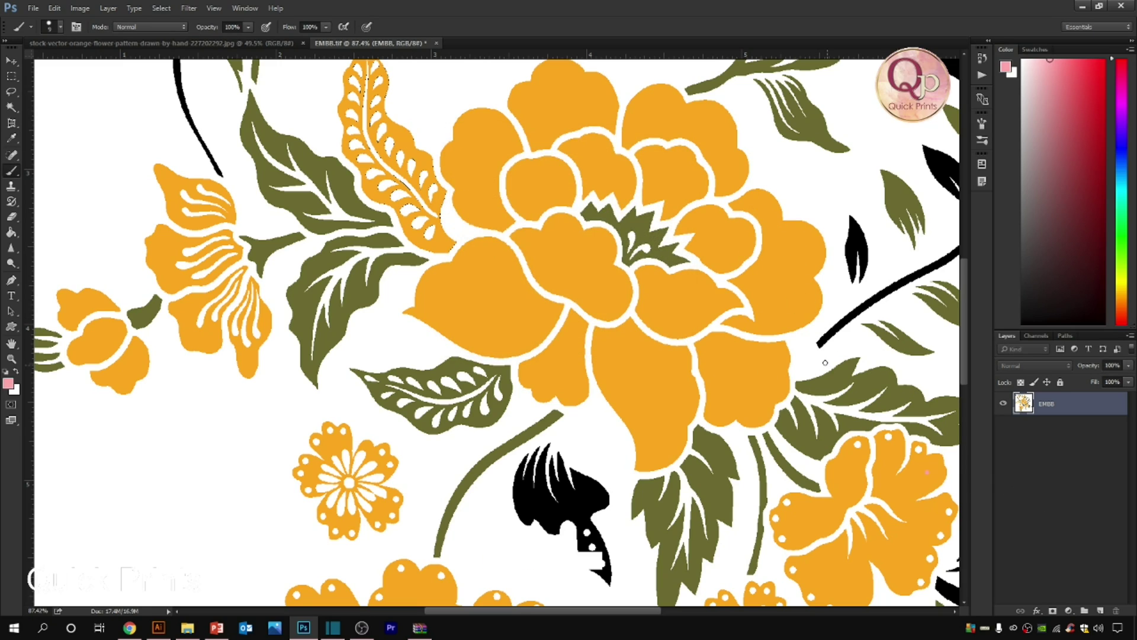
- Add a new empty layer above the EMBB artwork layer
scroll(520, 412, "down", 1)
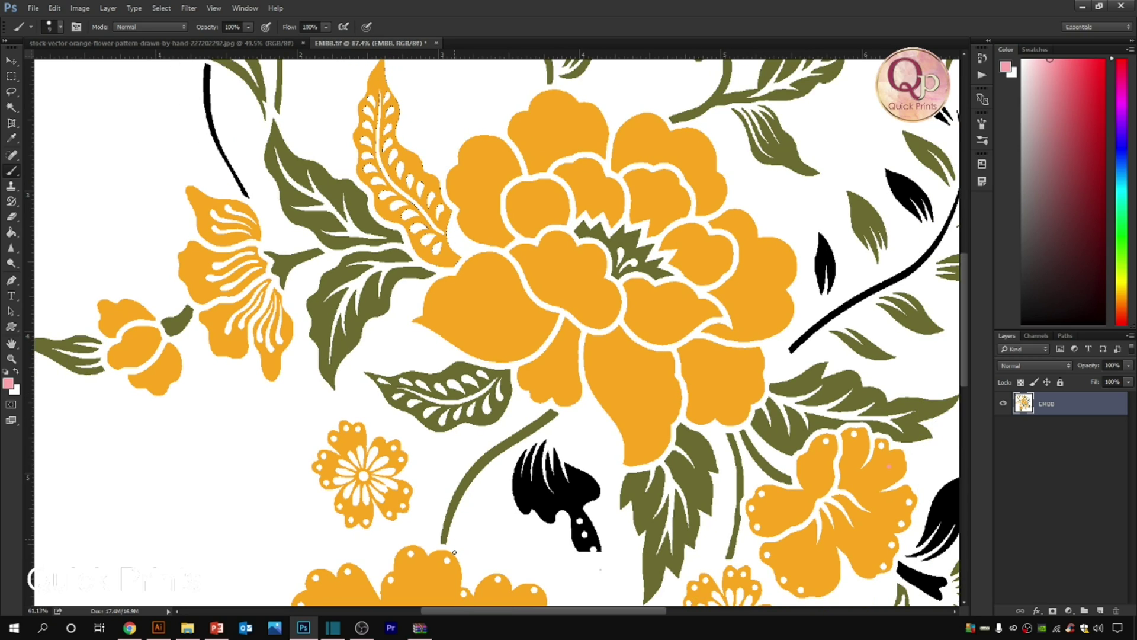
scroll(454, 552, "down", 5)
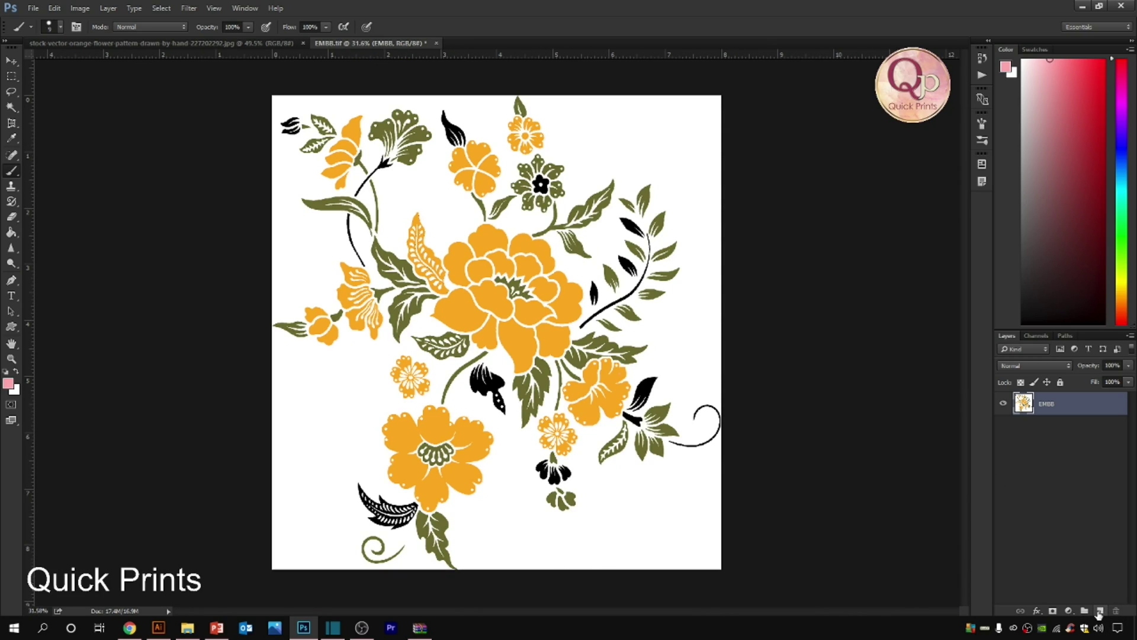
left_click(1100, 611)
scroll(249, 314, "up", 2)
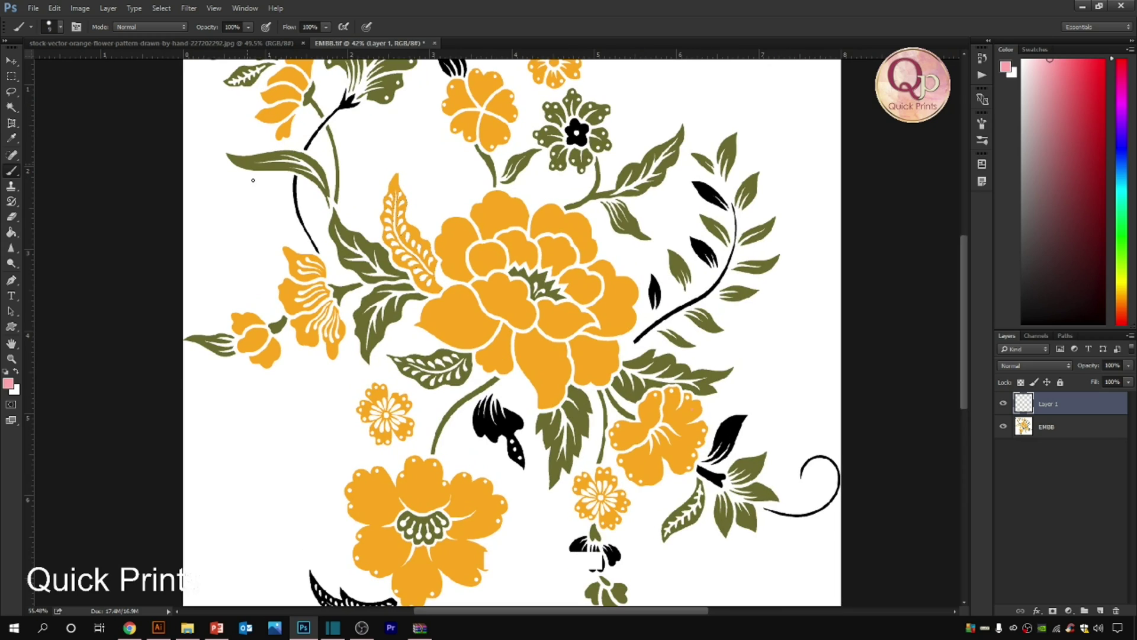
scroll(382, 229, "up", 2)
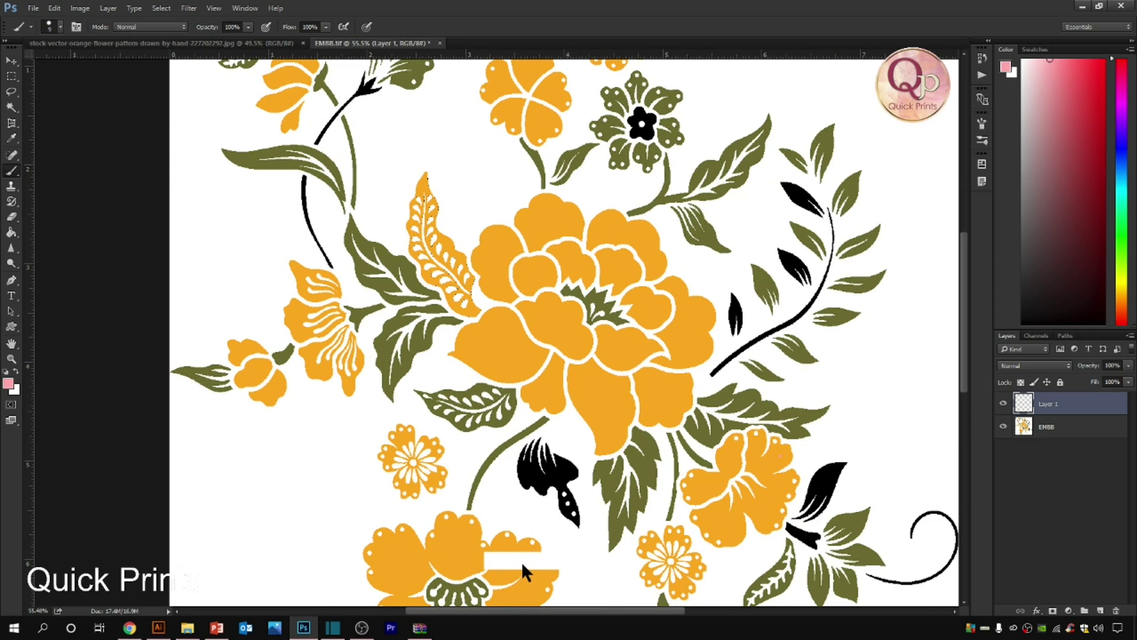
scroll(489, 544, "down", 4)
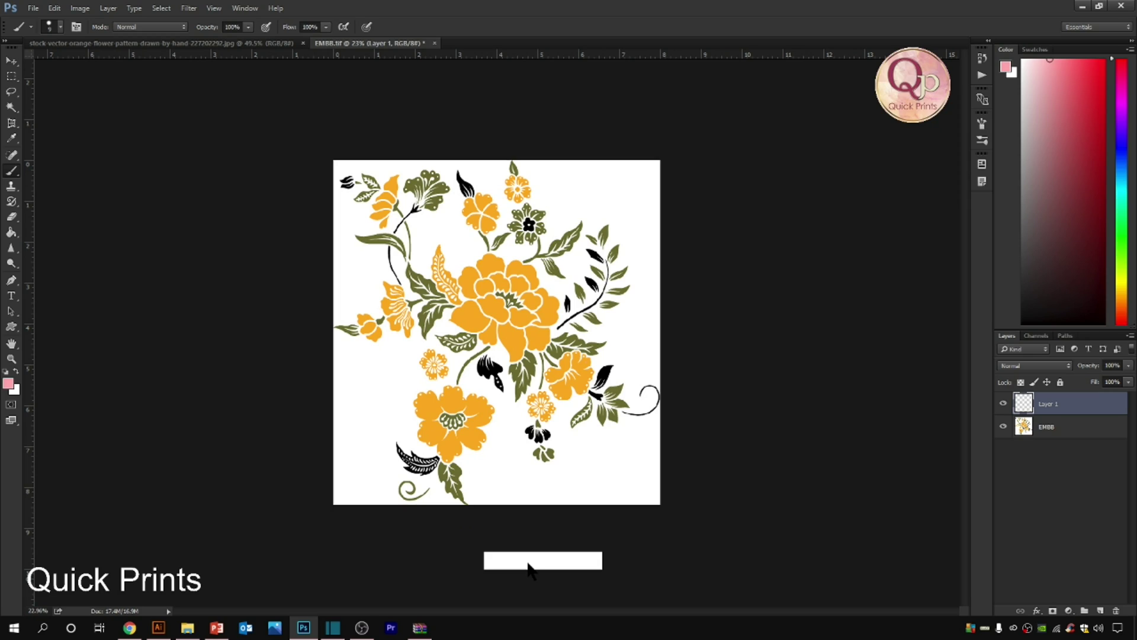
- Set the foreground colour to bright red, hex ff000c
key("ctrl+space")
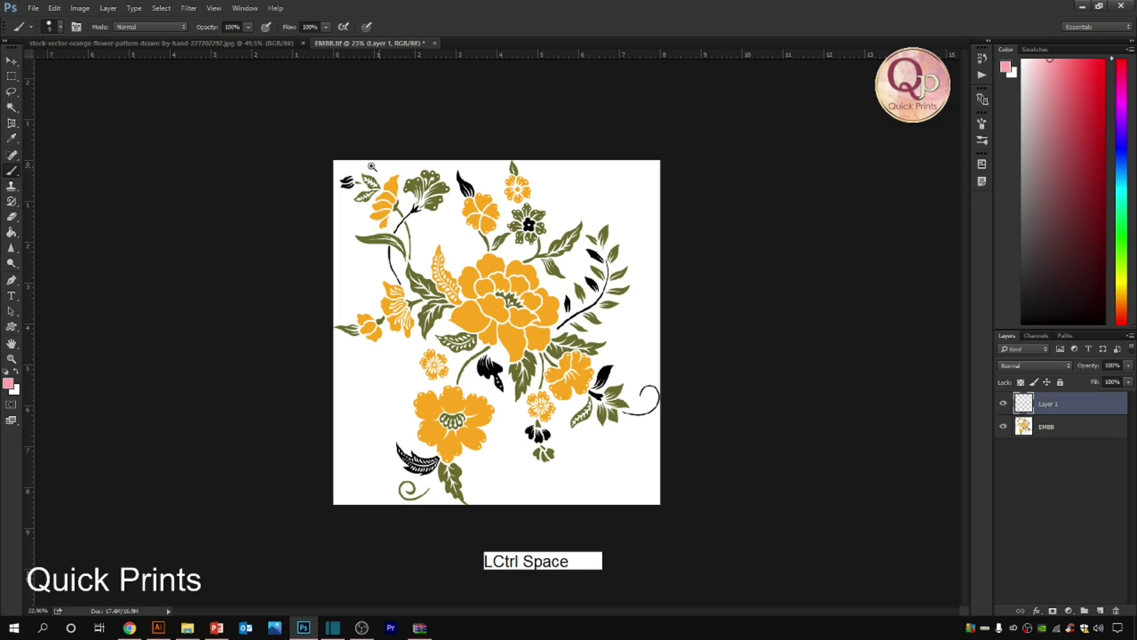
left_click_drag(347, 154, 794, 445)
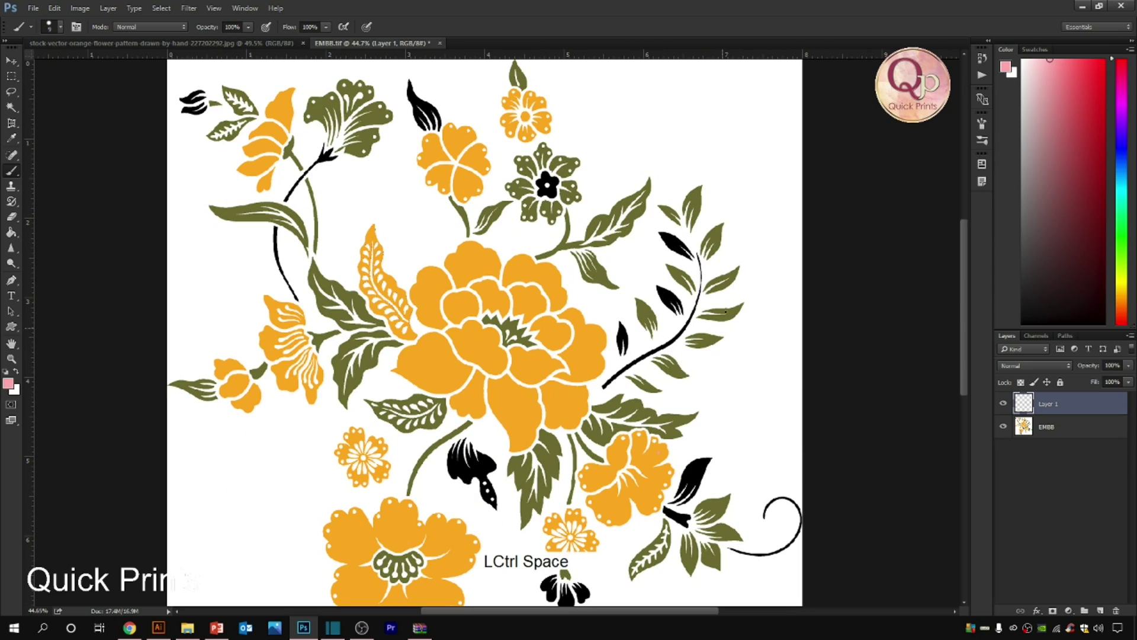
left_click_drag(710, 292, 666, 334)
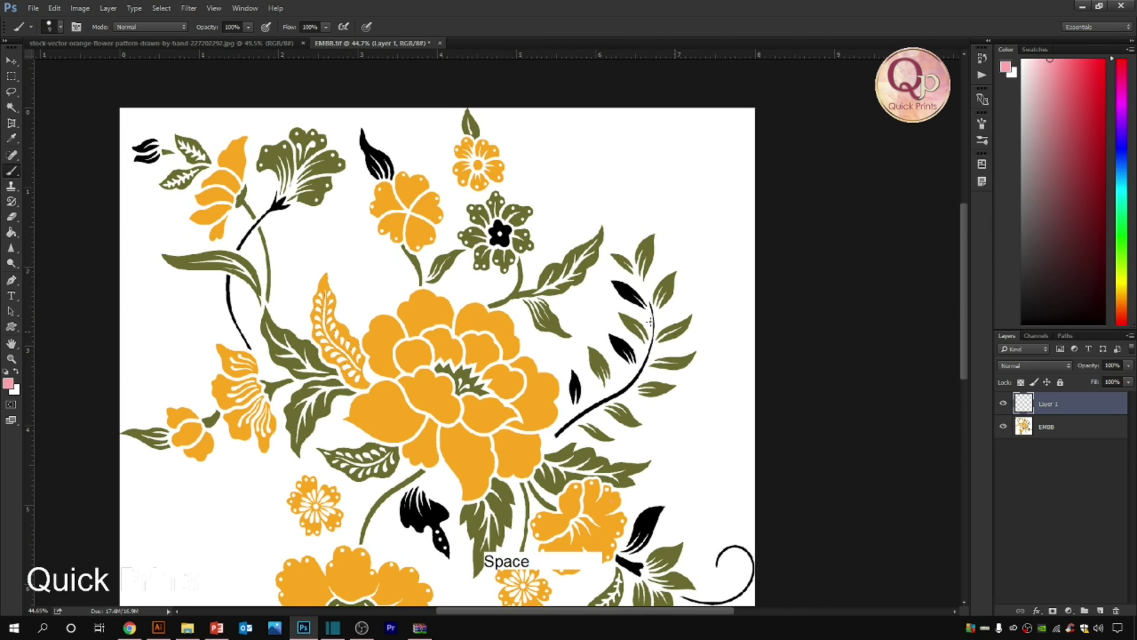
left_click_drag(471, 197, 772, 454)
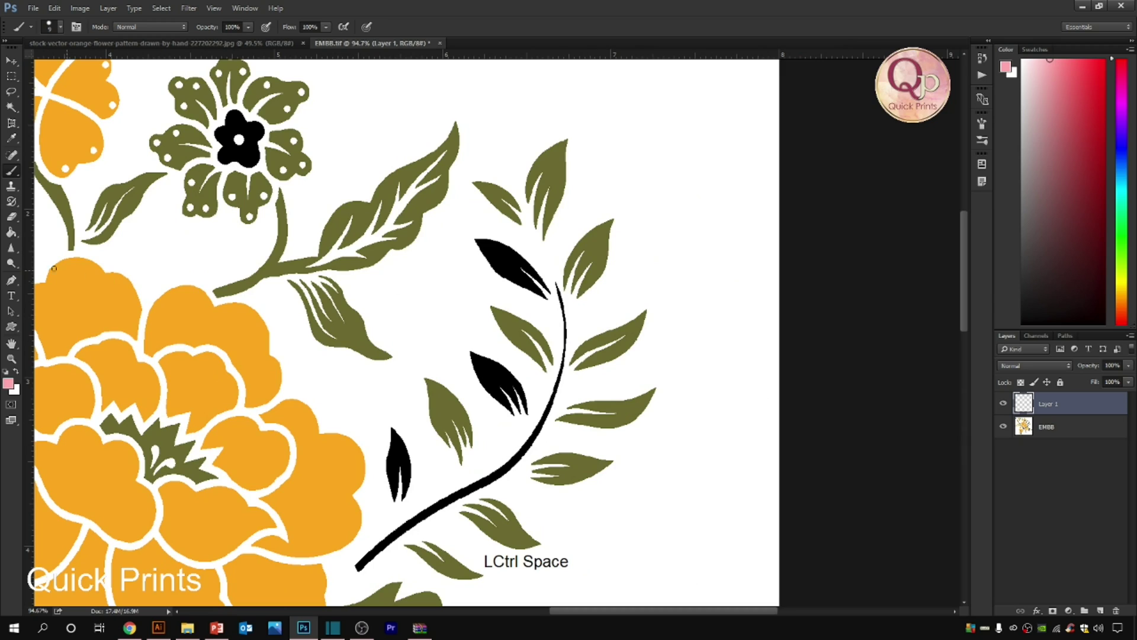
left_click(5, 384)
left_click(8, 384)
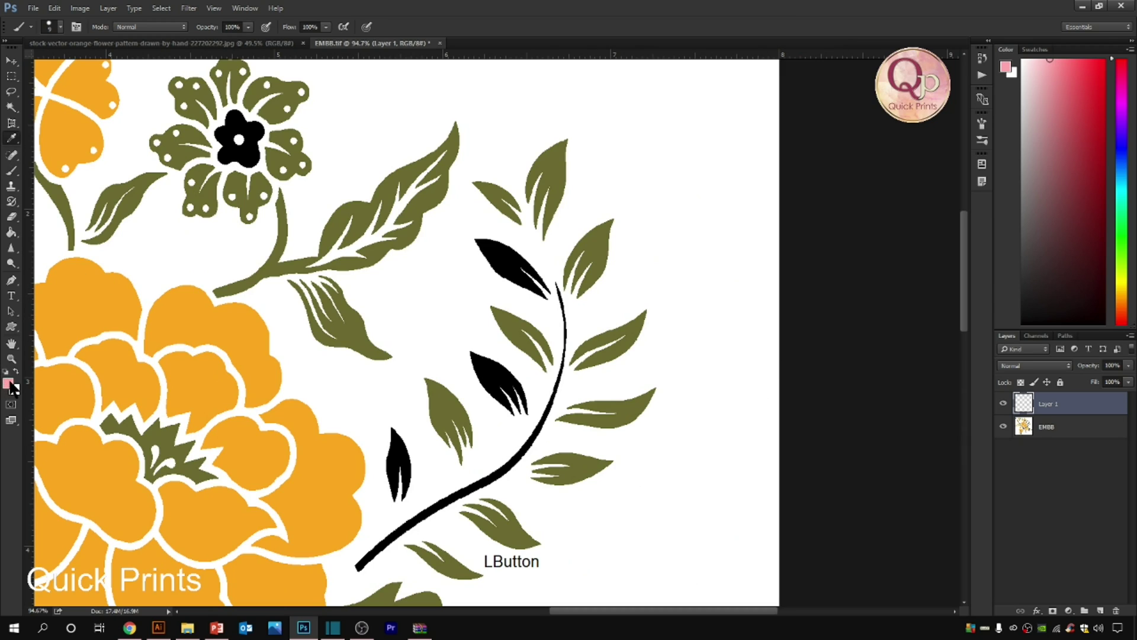
left_click_drag(732, 214, 865, 154)
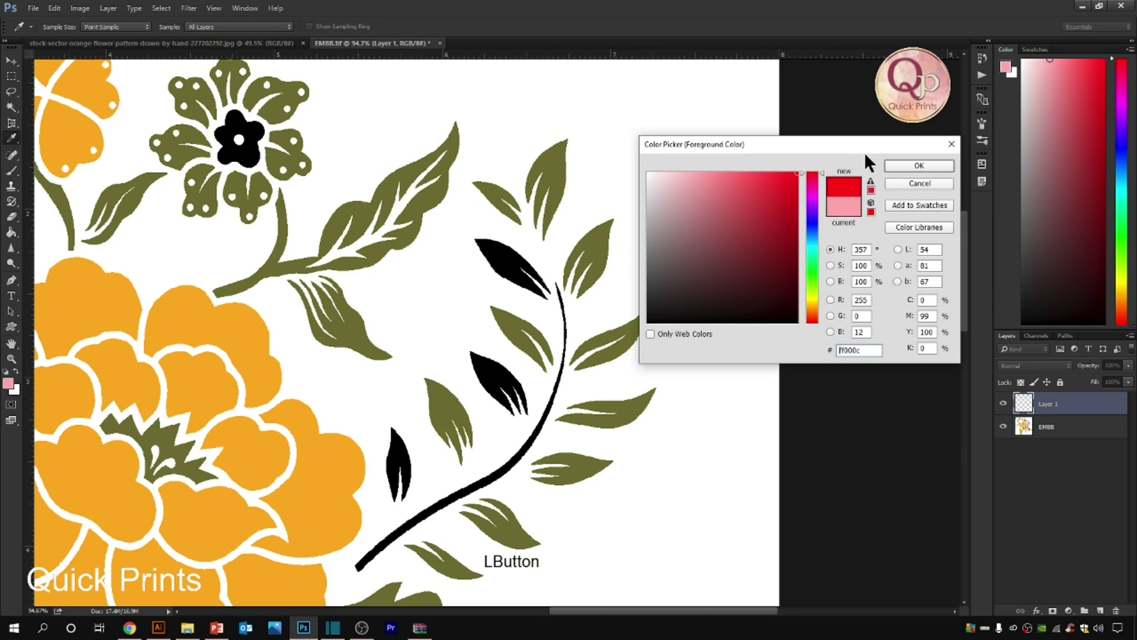
left_click(919, 166)
- Switch to the Pencil tool with the hard round 9 px preset, ready to work on the olive leaves
key("b")
left_click_drag(438, 126, 764, 417)
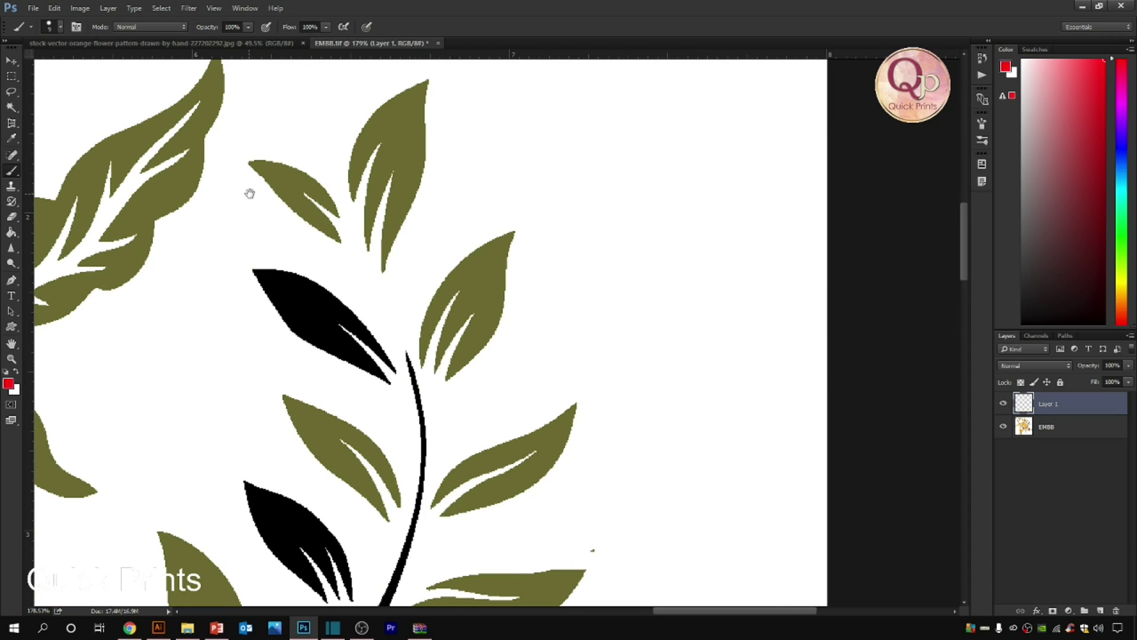
left_click(236, 158, "ctrl")
left_click_drag(190, 279, 372, 419)
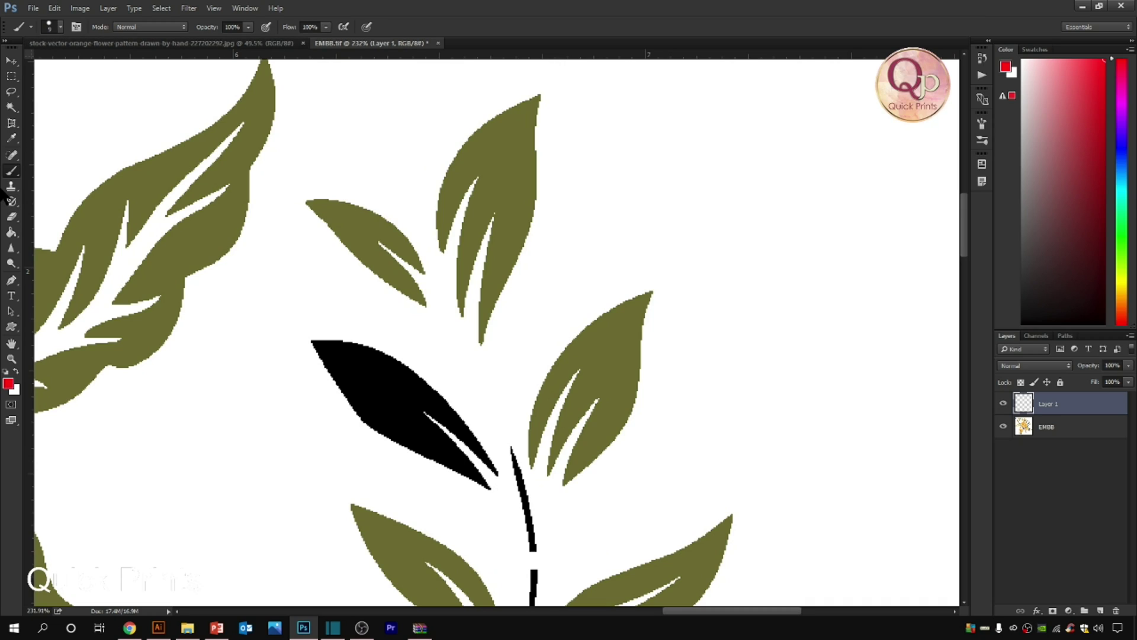
right_click(11, 171)
left_click(77, 181)
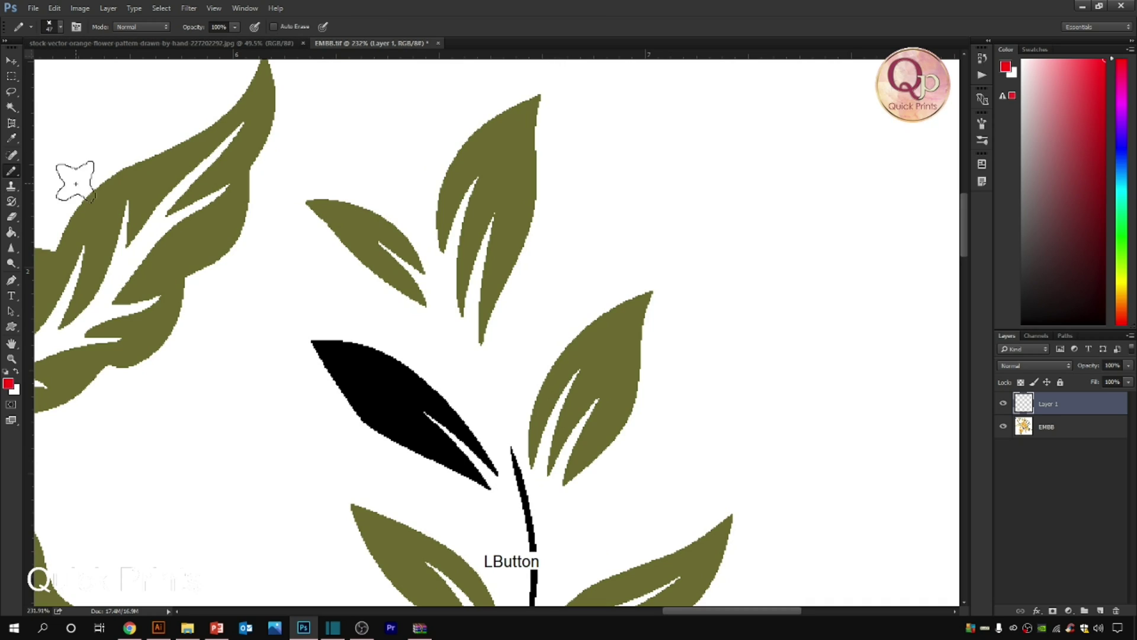
left_click(55, 30)
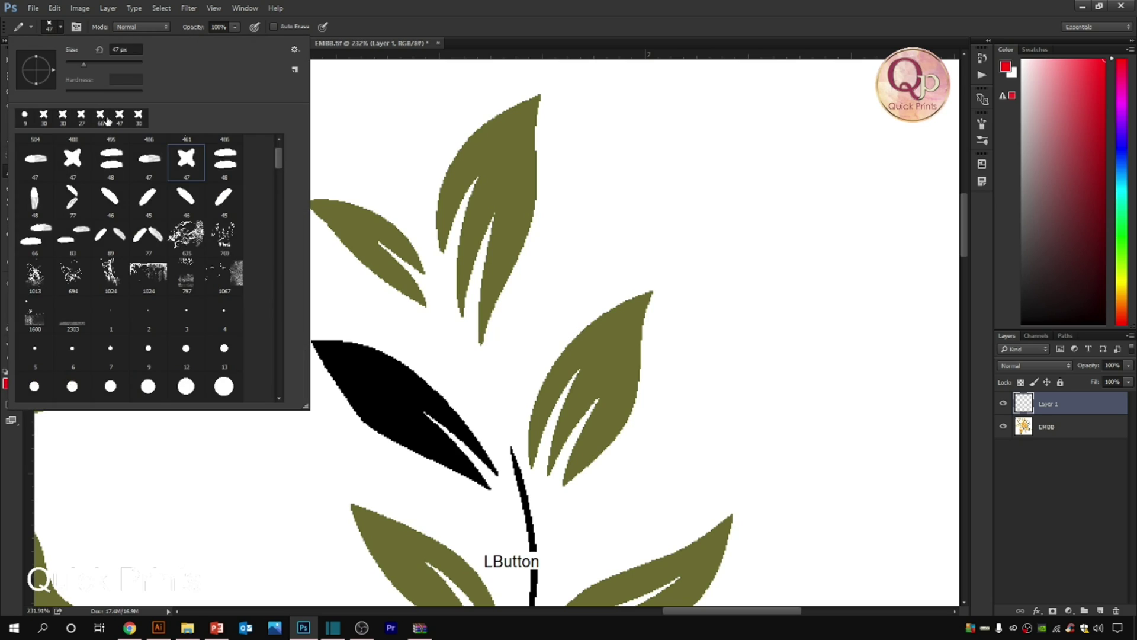
double_click(26, 120)
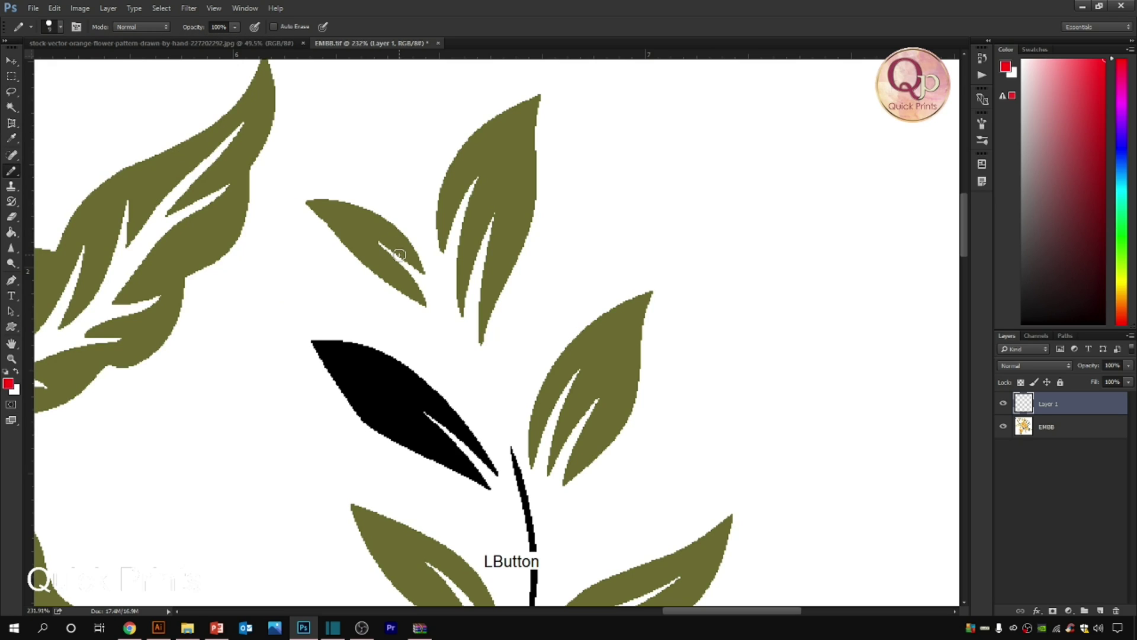
left_click_drag(324, 208, 402, 255)
key("ctrl+alt+z")
left_click_drag(516, 283, 493, 315)
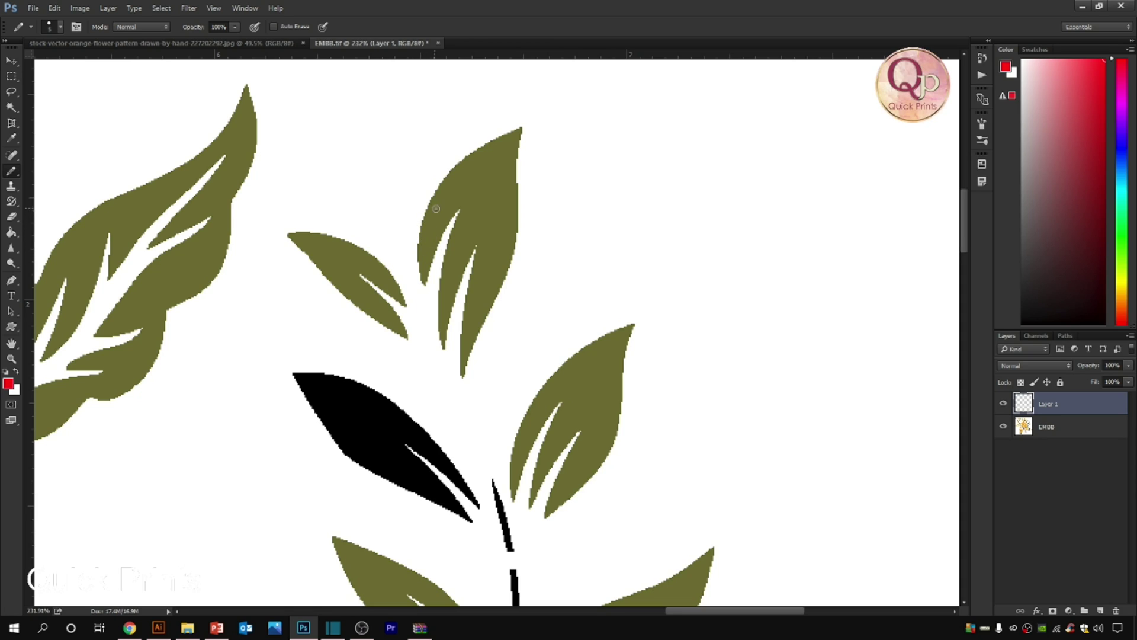
left_click_drag(420, 263, 425, 216)
key("ctrl+alt+z")
- Draw dense red zigzag stitches over the top upright olive leaf and the leaf below it on the outer side of the stem
mouse_move(419, 265)
left_mouse_down()
mouse_move(411, 231)
mouse_move(433, 218)
mouse_move(443, 181)
mouse_move(454, 220)
mouse_move(457, 170)
mouse_move(465, 206)
mouse_move(476, 170)
mouse_move(492, 159)
mouse_move(479, 188)
mouse_move(525, 131)
mouse_move(472, 219)
mouse_move(497, 210)
mouse_move(489, 225)
mouse_move(456, 247)
mouse_move(479, 245)
mouse_move(440, 276)
mouse_move(462, 270)
mouse_move(434, 303)
mouse_move(456, 298)
mouse_move(435, 320)
mouse_move(447, 320)
mouse_move(435, 341)
left_mouse_up()
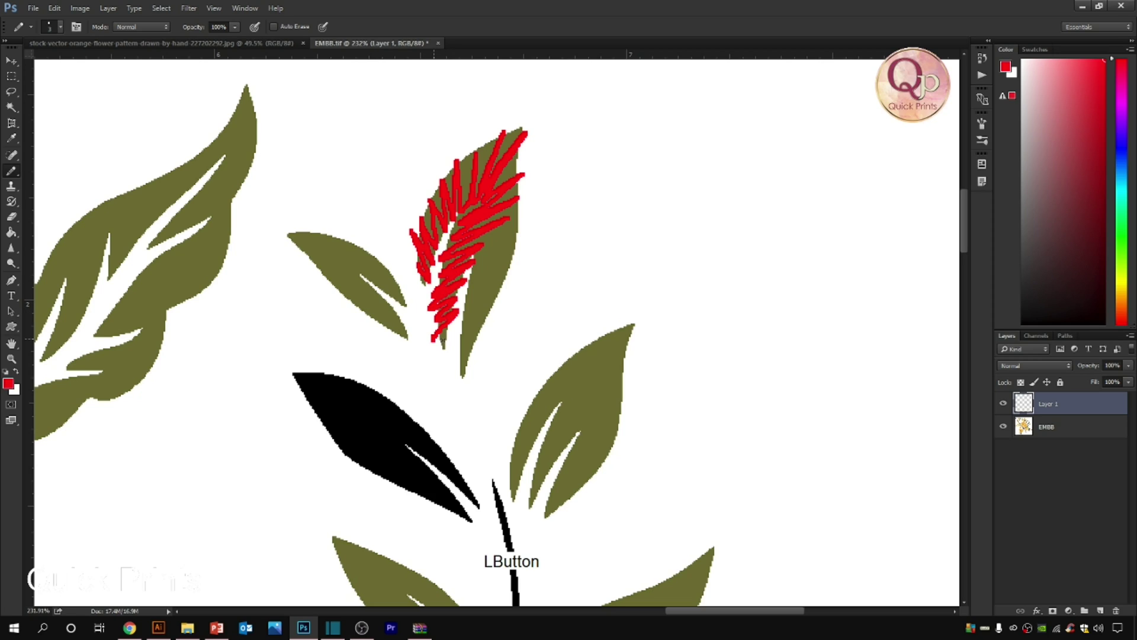
mouse_move(508, 239)
left_mouse_down()
mouse_move(476, 267)
mouse_move(520, 255)
mouse_move(472, 287)
mouse_move(515, 274)
mouse_move(468, 306)
mouse_move(500, 297)
mouse_move(459, 327)
mouse_move(493, 313)
mouse_move(459, 343)
mouse_move(470, 342)
mouse_move(461, 370)
left_mouse_up()
left_click_drag(460, 330, 408, 262)
mouse_move(388, 350)
left_mouse_down()
mouse_move(399, 266)
mouse_move(409, 288)
mouse_move(421, 246)
mouse_move(435, 266)
mouse_move(456, 238)
left_mouse_up()
mouse_move(465, 249)
left_mouse_down()
mouse_move(507, 239)
mouse_move(448, 278)
mouse_move(501, 260)
mouse_move(450, 293)
mouse_move(505, 278)
mouse_move(445, 307)
mouse_move(497, 297)
mouse_move(443, 324)
mouse_move(492, 313)
mouse_move(434, 341)
mouse_move(485, 330)
mouse_move(425, 359)
mouse_move(461, 351)
mouse_move(416, 376)
mouse_move(409, 320)
mouse_move(414, 342)
mouse_move(430, 277)
left_mouse_up()
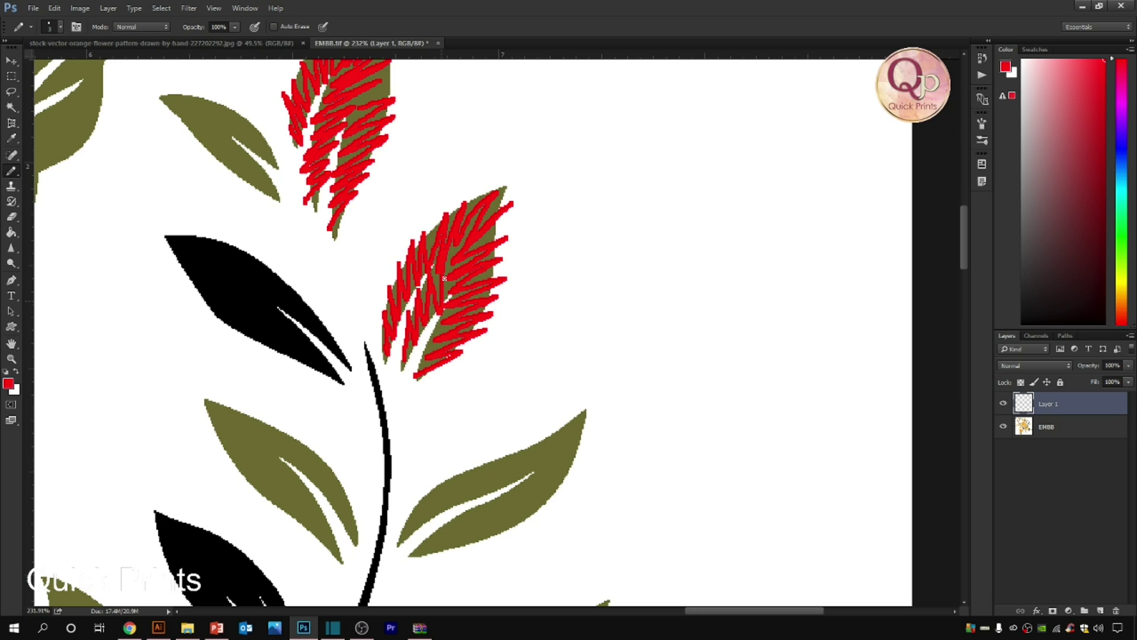
- Fill both halves of the third outer leaf down the stem with red zigzag stitches, leaving its white vein open
left_click_drag(391, 370, 425, 219)
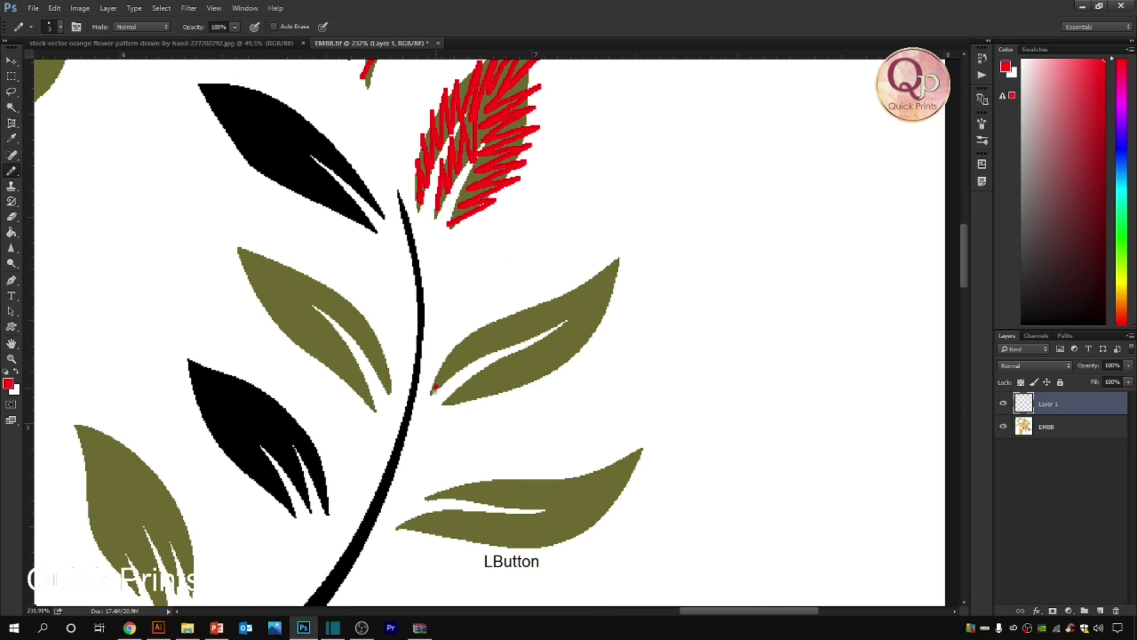
mouse_move(448, 373)
left_mouse_down()
mouse_move(476, 330)
mouse_move(473, 365)
mouse_move(497, 316)
mouse_move(490, 352)
mouse_move(514, 313)
mouse_move(525, 336)
mouse_move(557, 287)
mouse_move(546, 323)
mouse_move(579, 282)
mouse_move(623, 267)
left_mouse_up()
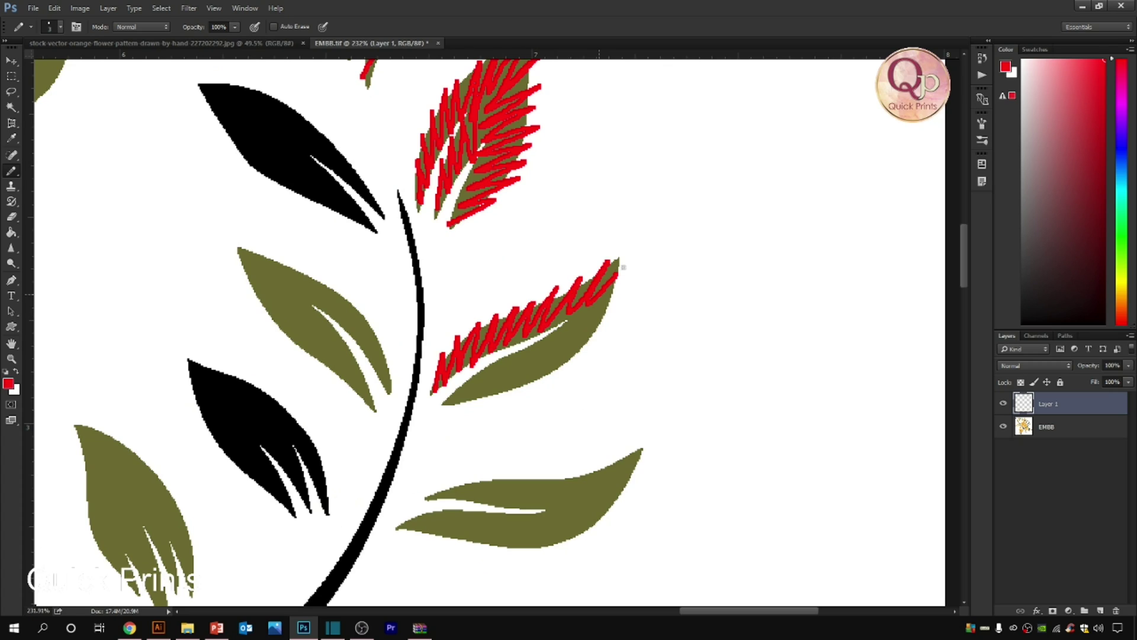
mouse_move(603, 316)
left_mouse_down()
mouse_move(550, 338)
mouse_move(590, 336)
mouse_move(535, 349)
mouse_move(554, 358)
mouse_move(516, 369)
mouse_move(536, 384)
mouse_move(485, 381)
mouse_move(514, 390)
mouse_move(459, 394)
left_mouse_up()
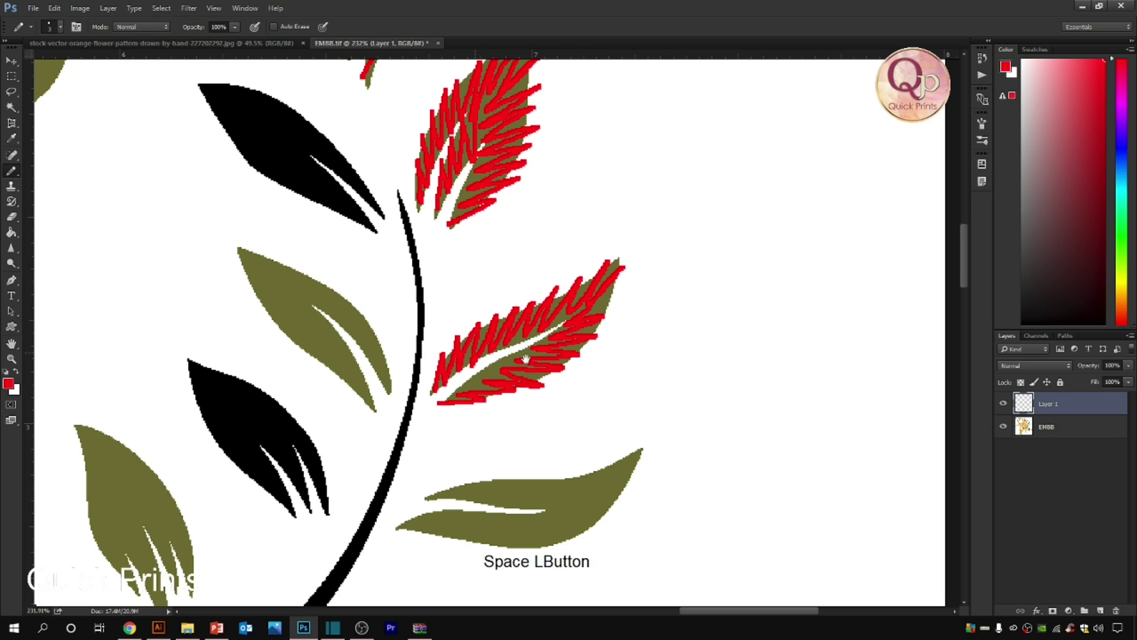
left_click_drag(518, 327, 492, 409)
scroll(492, 409, "down", 3)
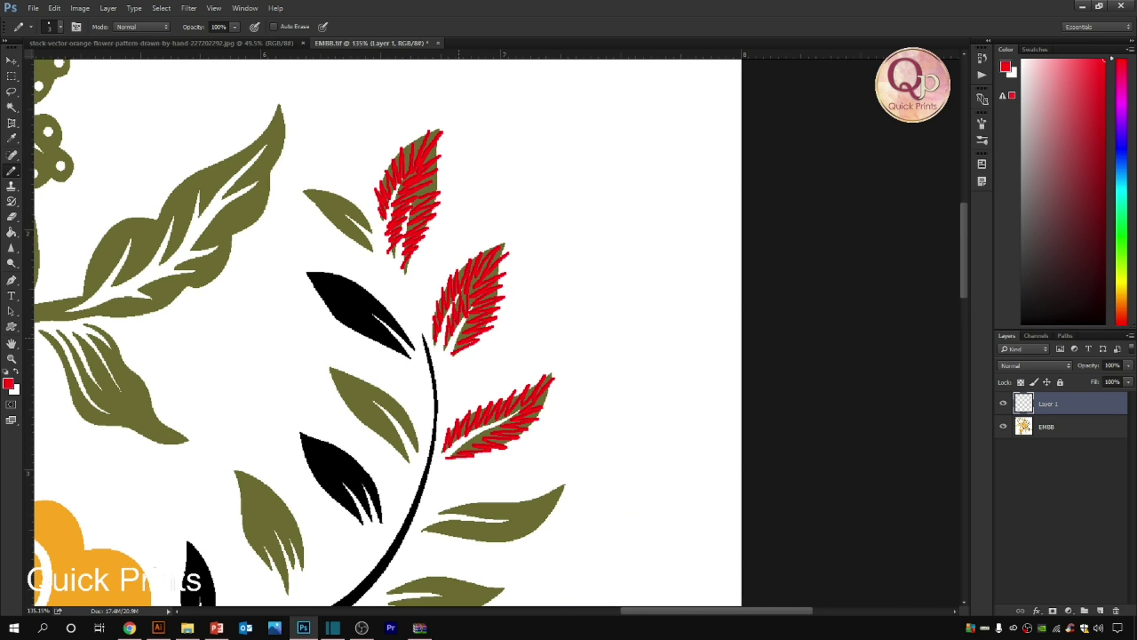
scroll(454, 267, "up", 3)
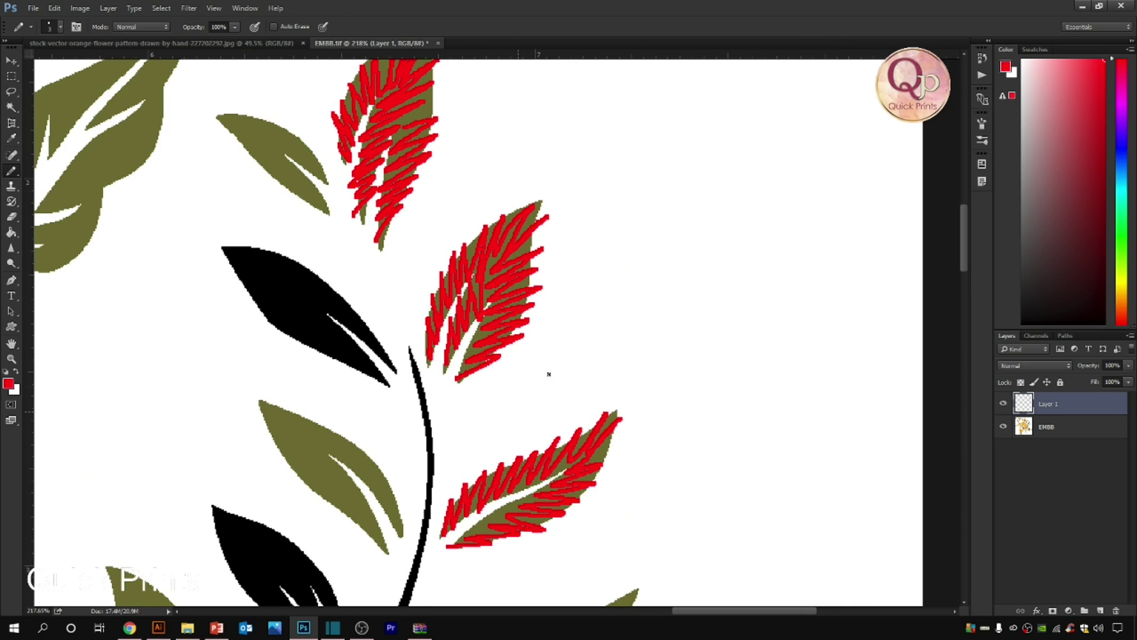
- Open the layer style settings for Layer 1 and add a Drop Shadow to the stitches
right_click(1086, 404)
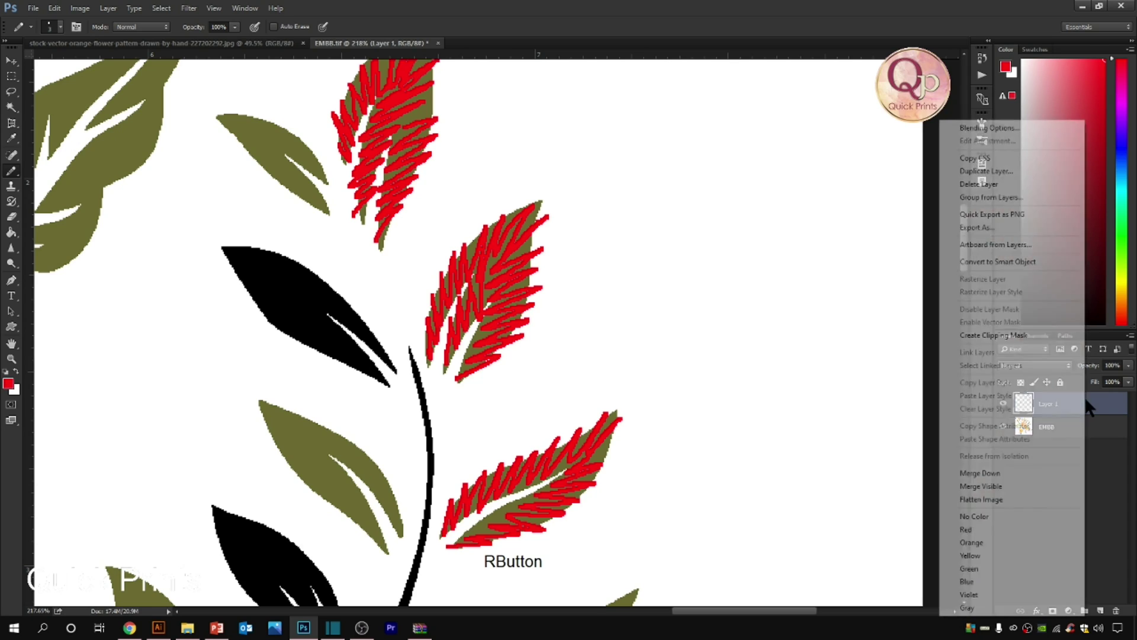
left_click(1107, 426)
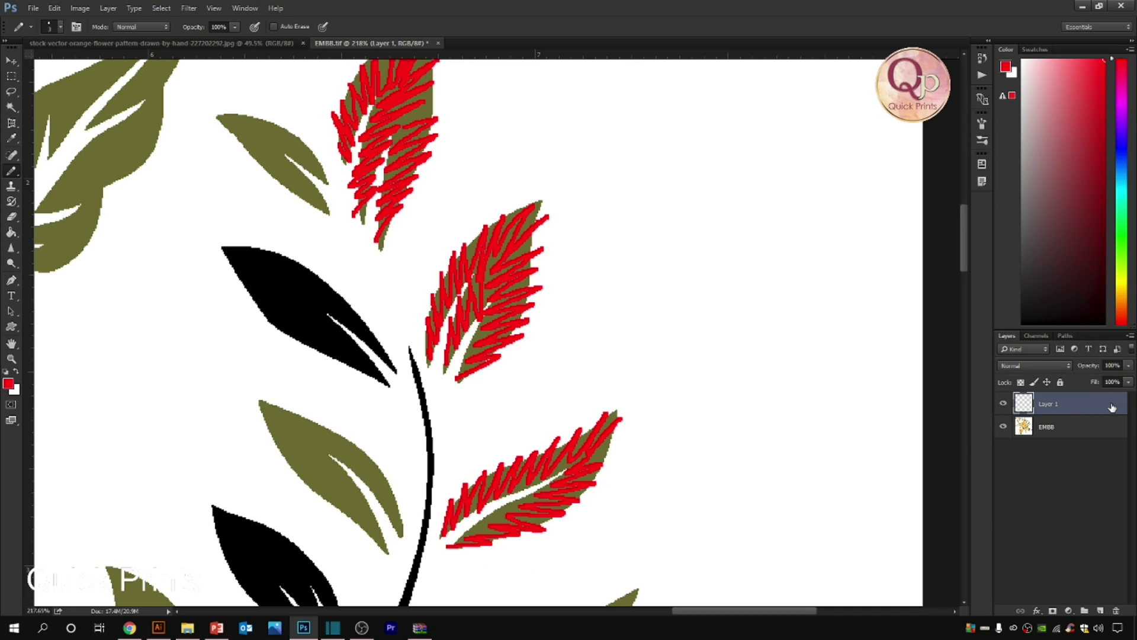
left_click(1112, 407)
left_click_drag(453, 105, 599, 112)
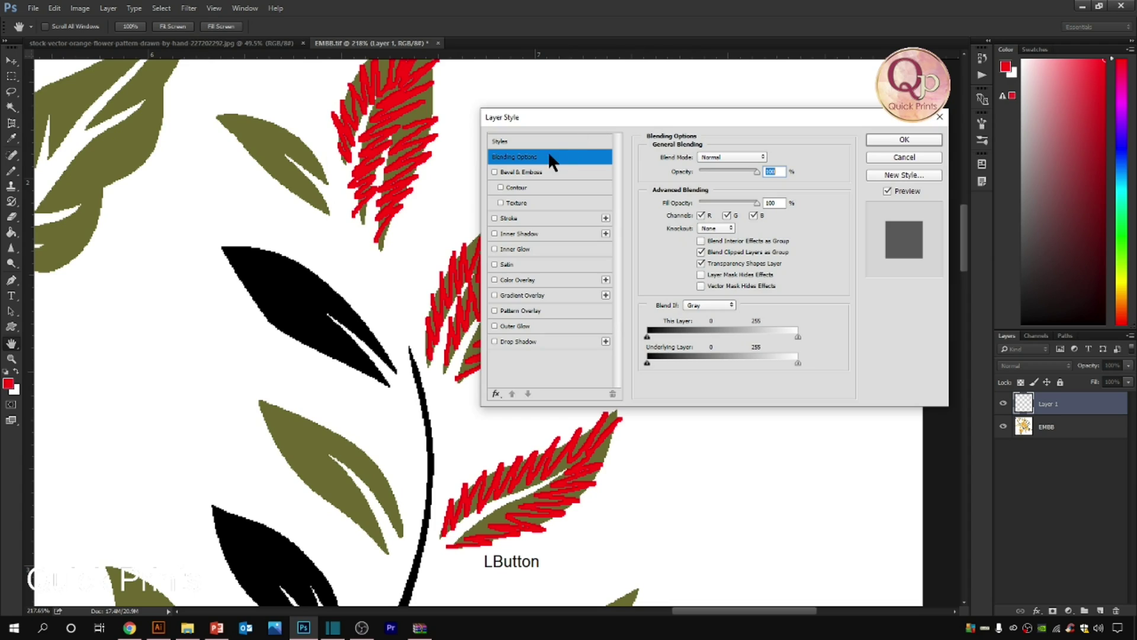
left_click(495, 342)
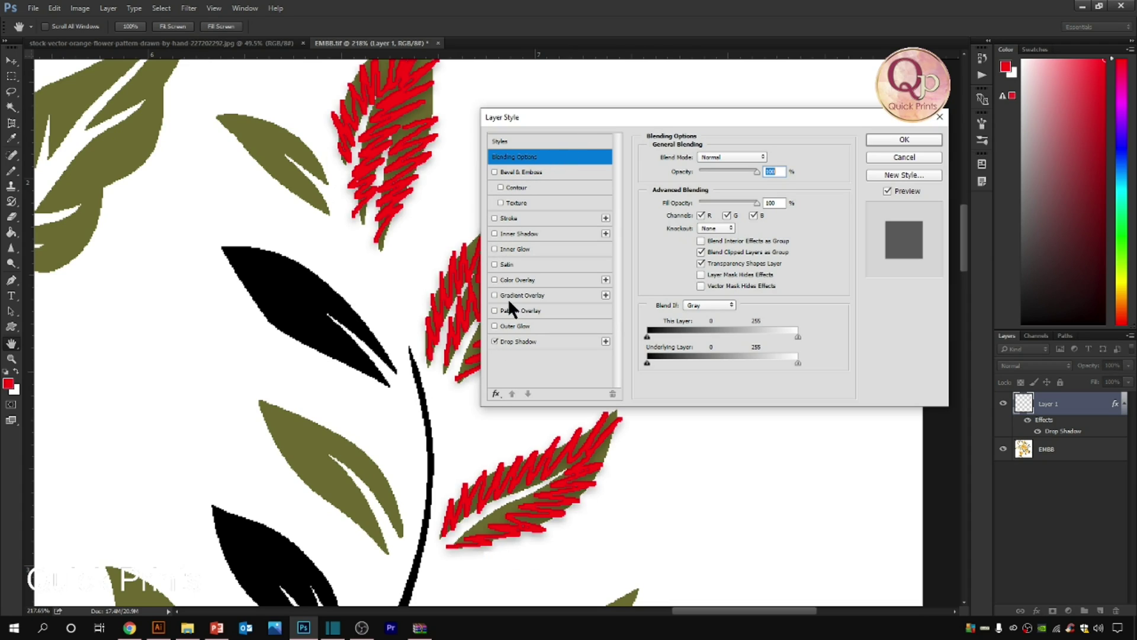
- Try an Outer Glow on the stitches, and then a Pattern Overlay with the two gold glitter patterns
left_click(497, 325)
left_click(495, 324)
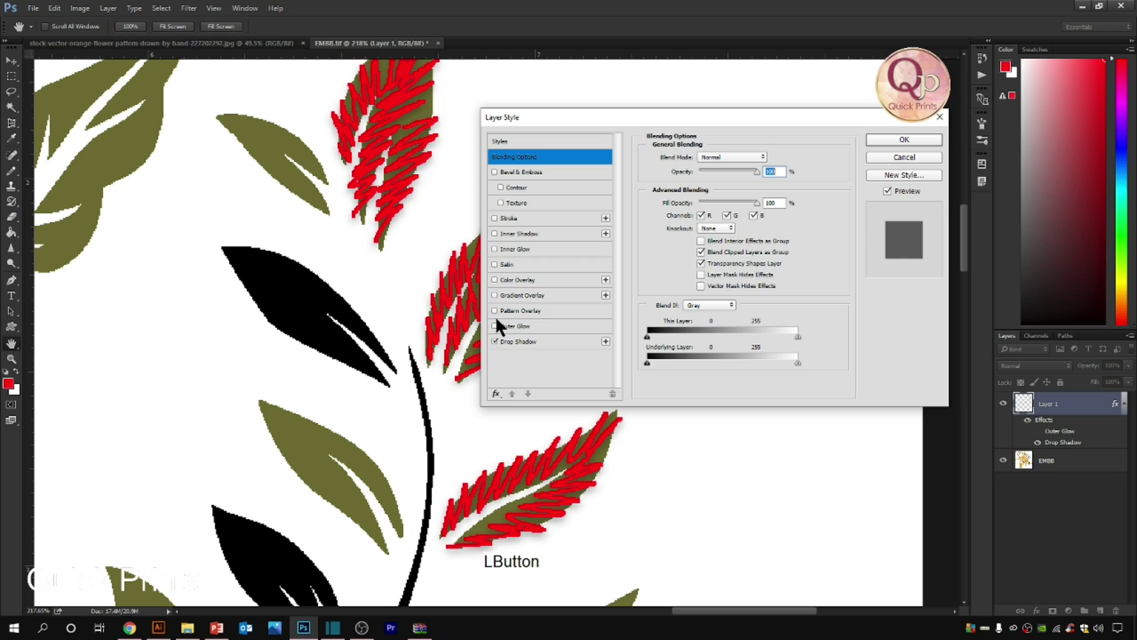
left_click(495, 310)
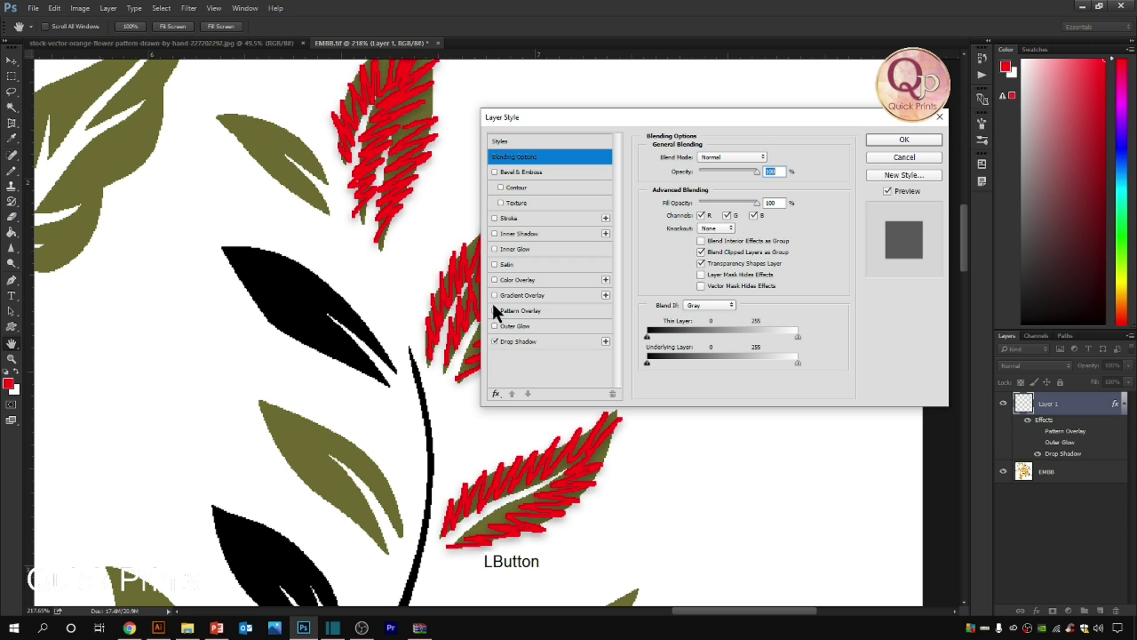
left_click(493, 307)
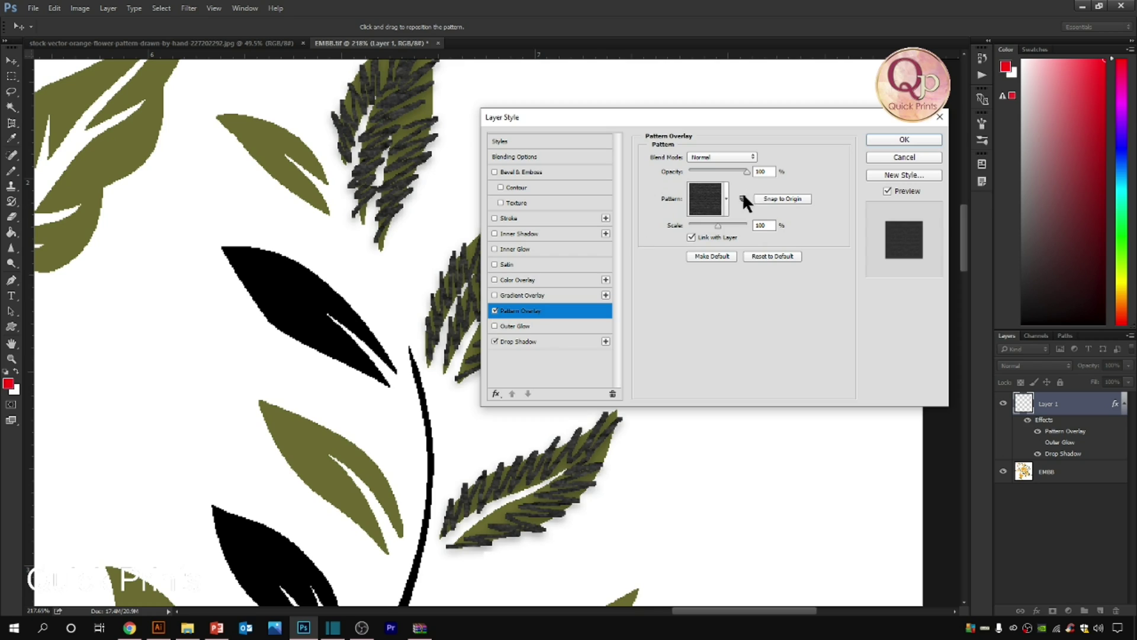
left_click(703, 202)
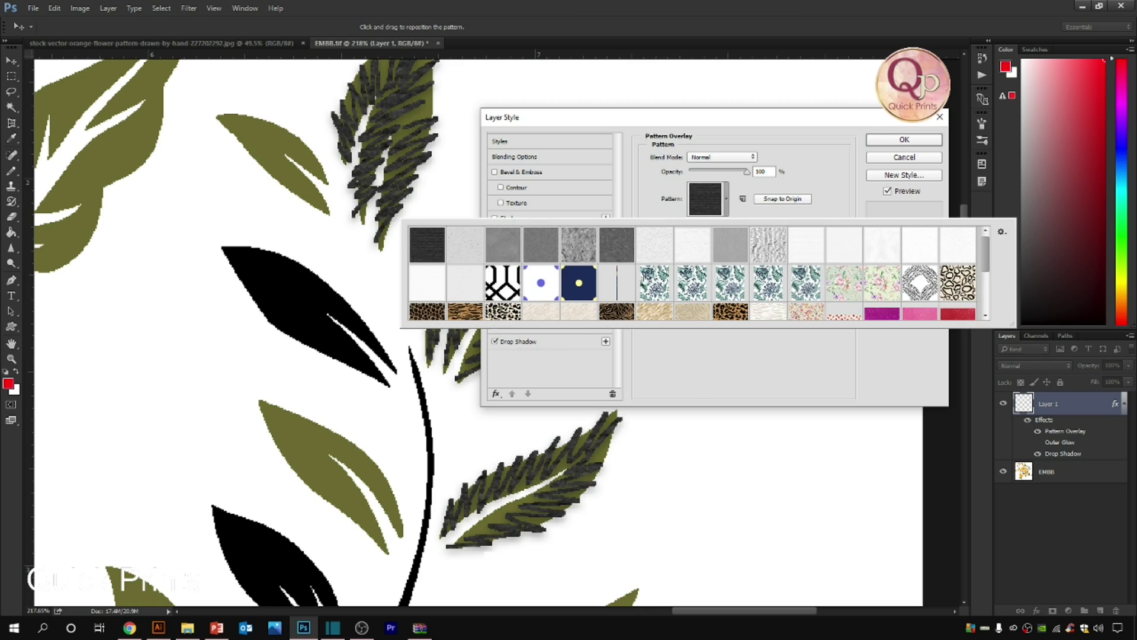
scroll(782, 418, "down", 1)
scroll(767, 287, "down", 3)
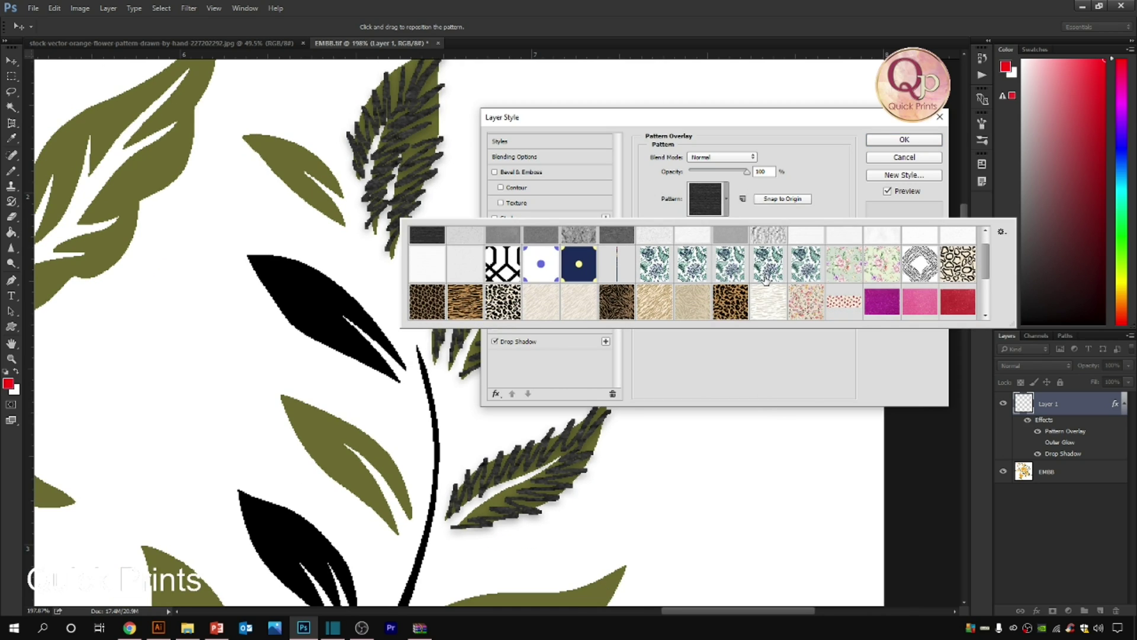
left_click(464, 267)
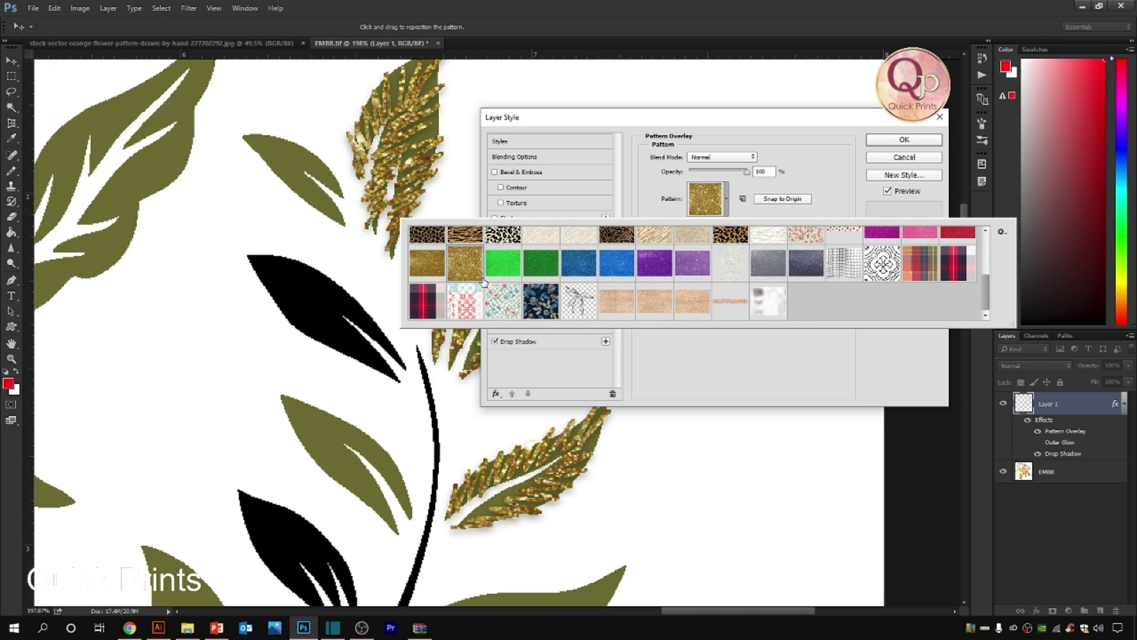
left_click(420, 264)
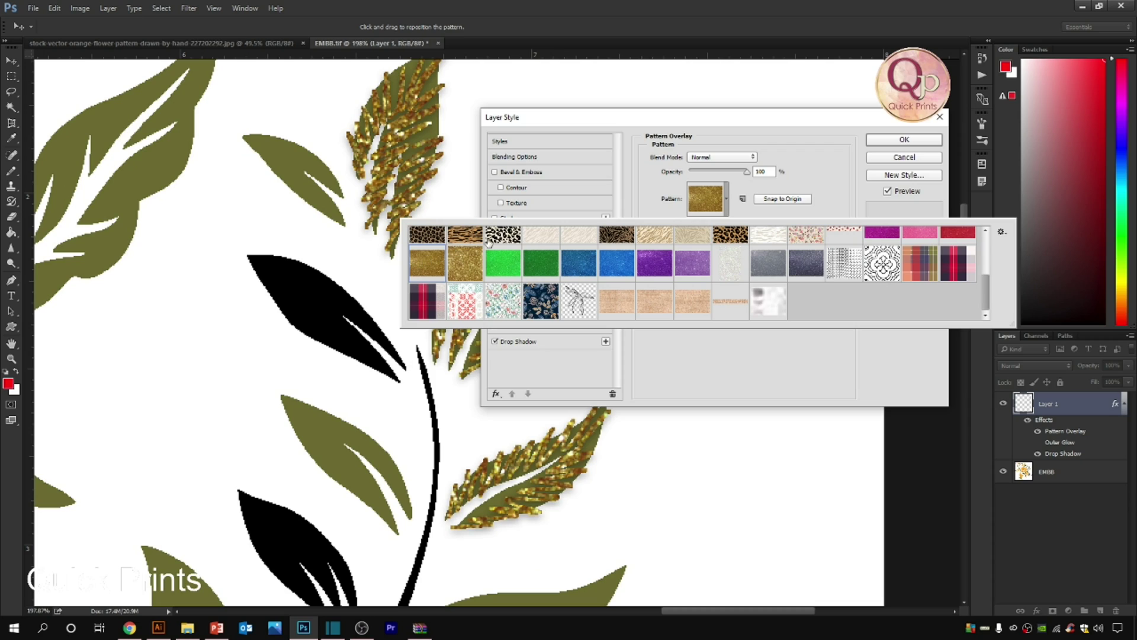
- Try the bright green glitter and grey texture patterns on the stitches, and switch the Pattern Overlay off
left_click(512, 267)
scroll(548, 259, "up", 2)
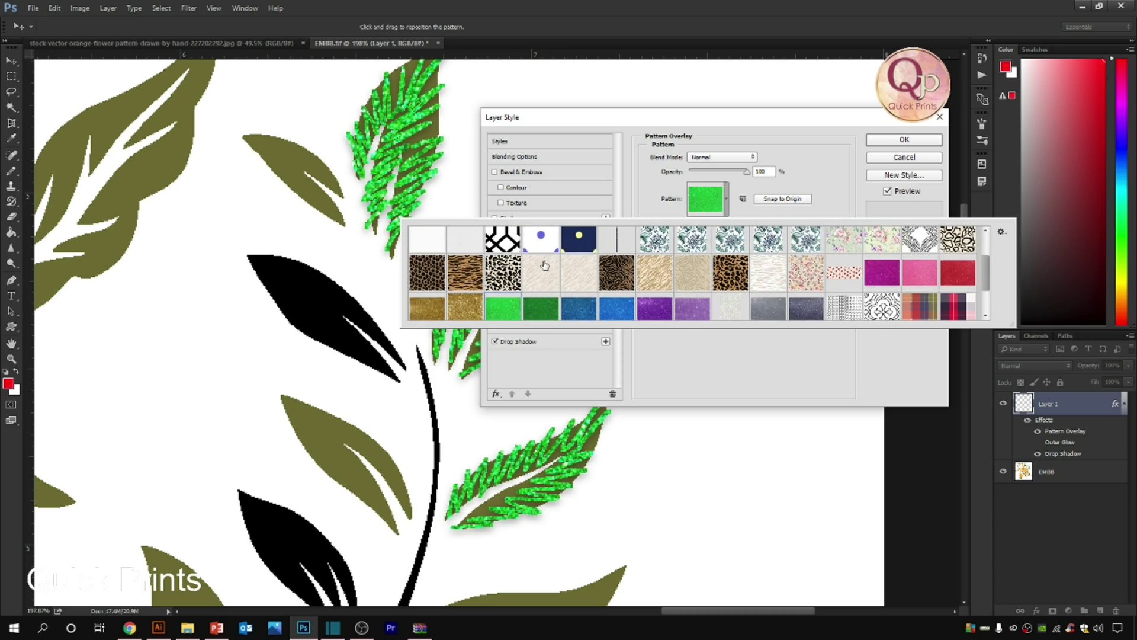
left_click(501, 255)
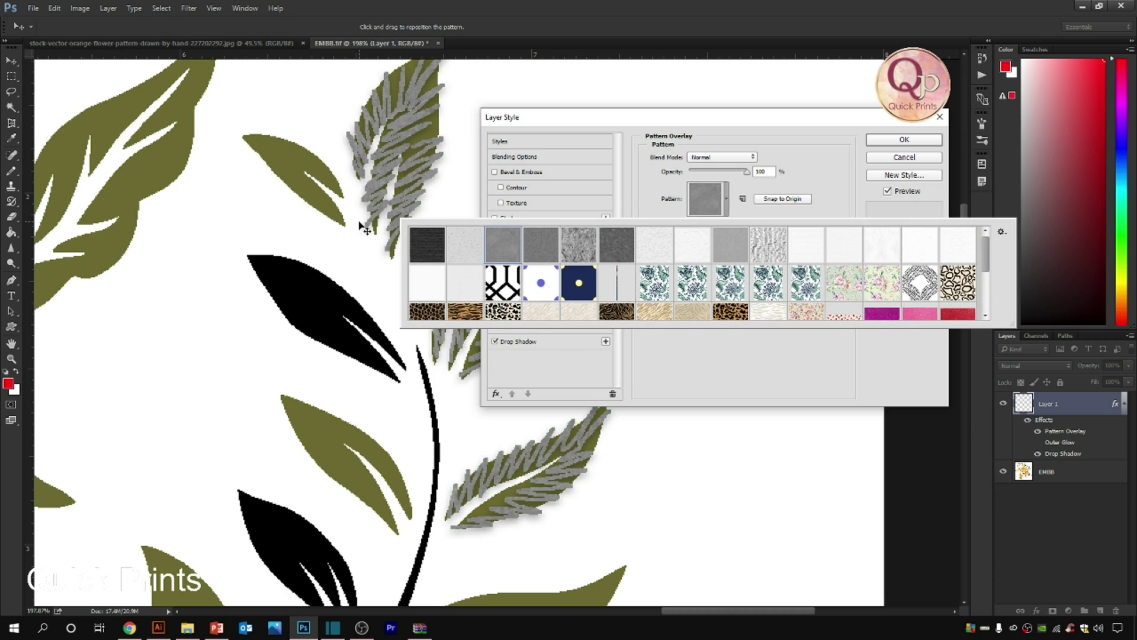
left_click(960, 181)
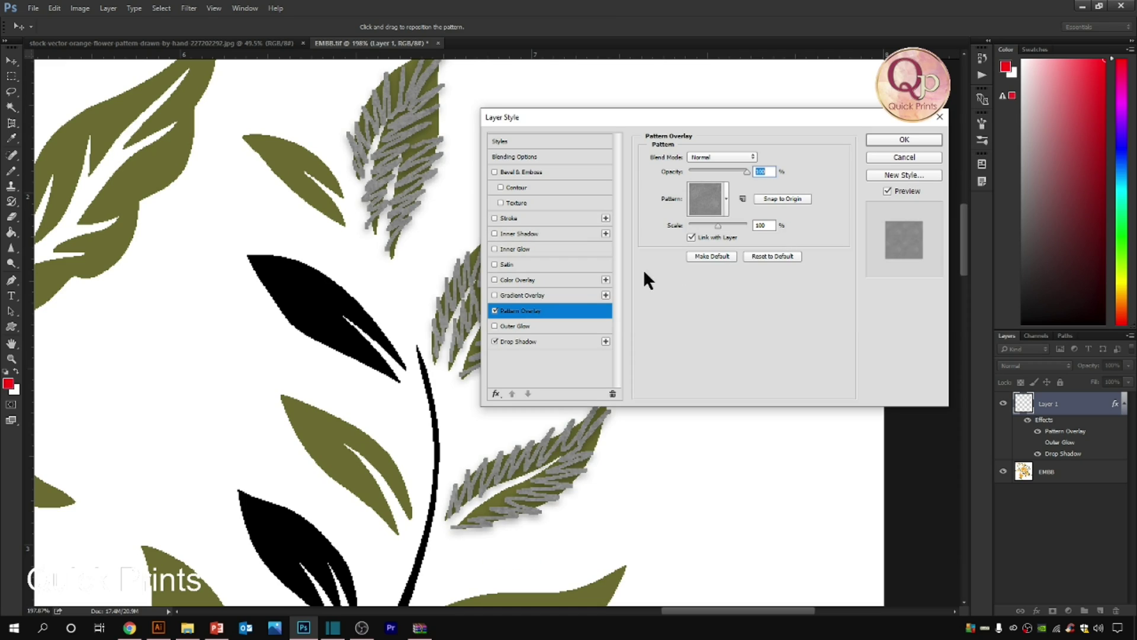
left_click(495, 307)
- Try a Gradient Overlay and a Color Overlay on the stitches, and switch both off again
left_click(492, 293)
left_click(493, 293)
left_click(496, 277)
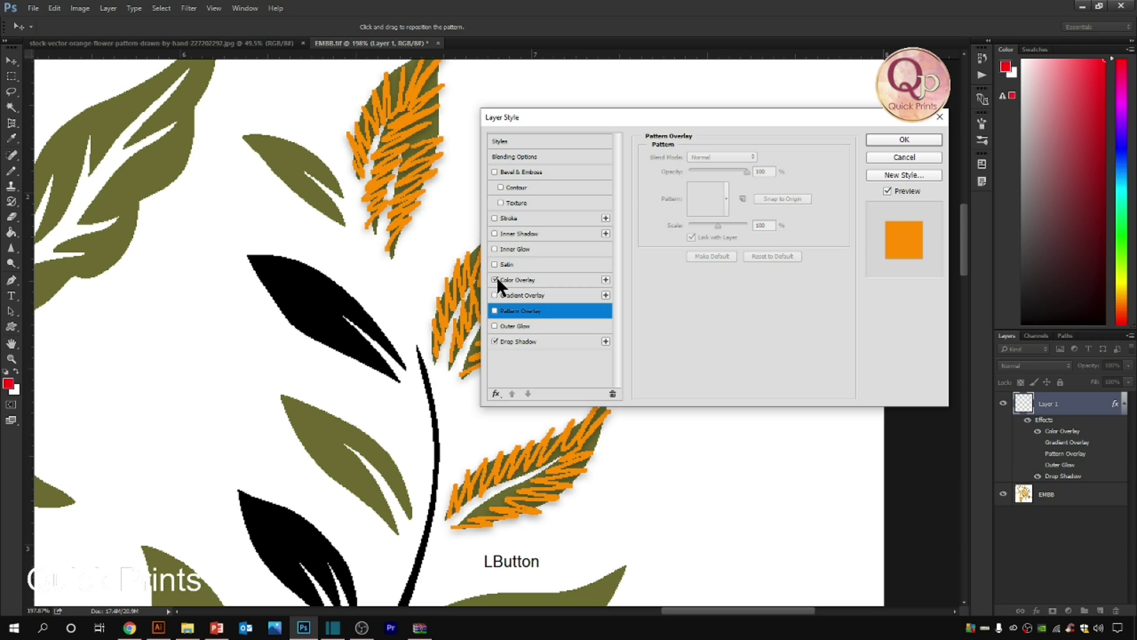
left_click(496, 277)
- Add Satin, Inner Glow and Inner Shadow effects to the stitch layer while keeping the stitched leaves in view
left_click(495, 264)
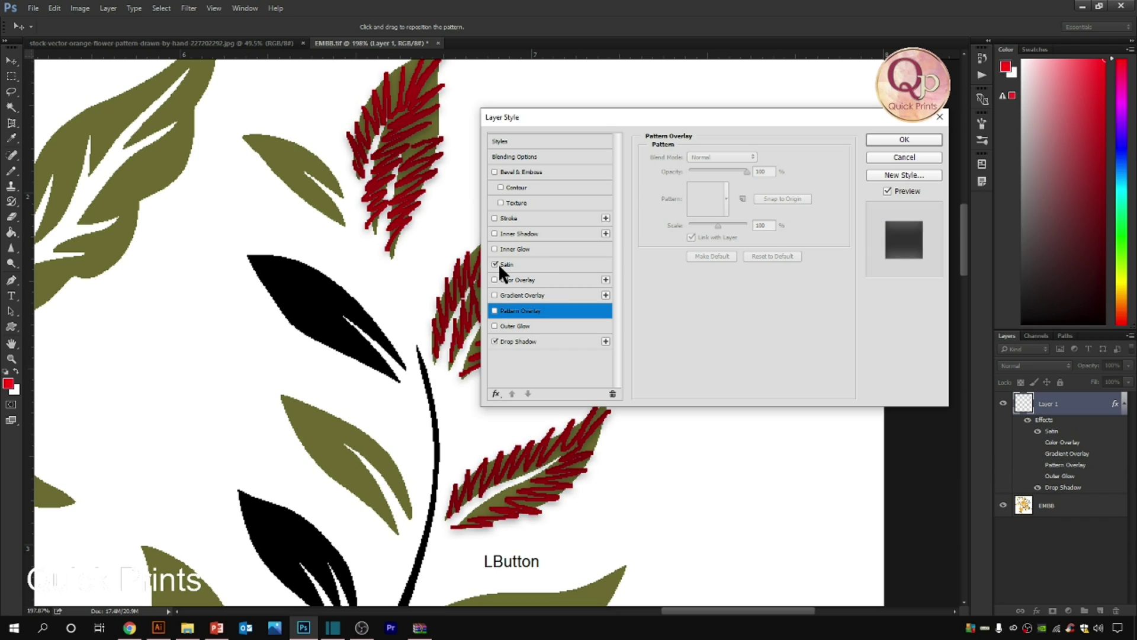
left_click_drag(626, 118, 827, 167)
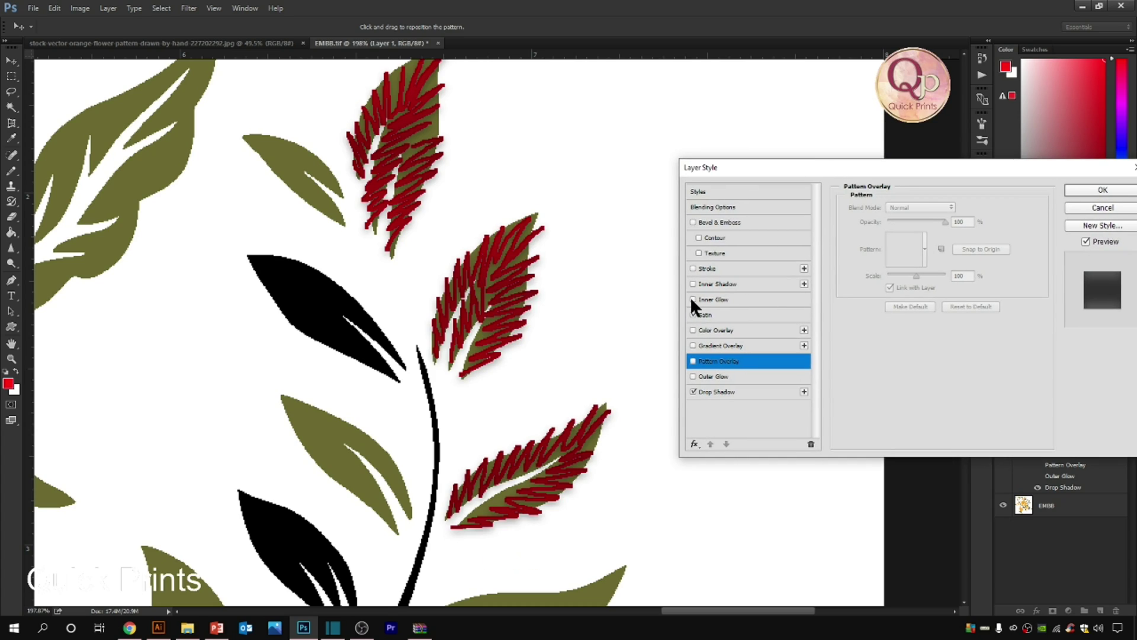
left_click(738, 300)
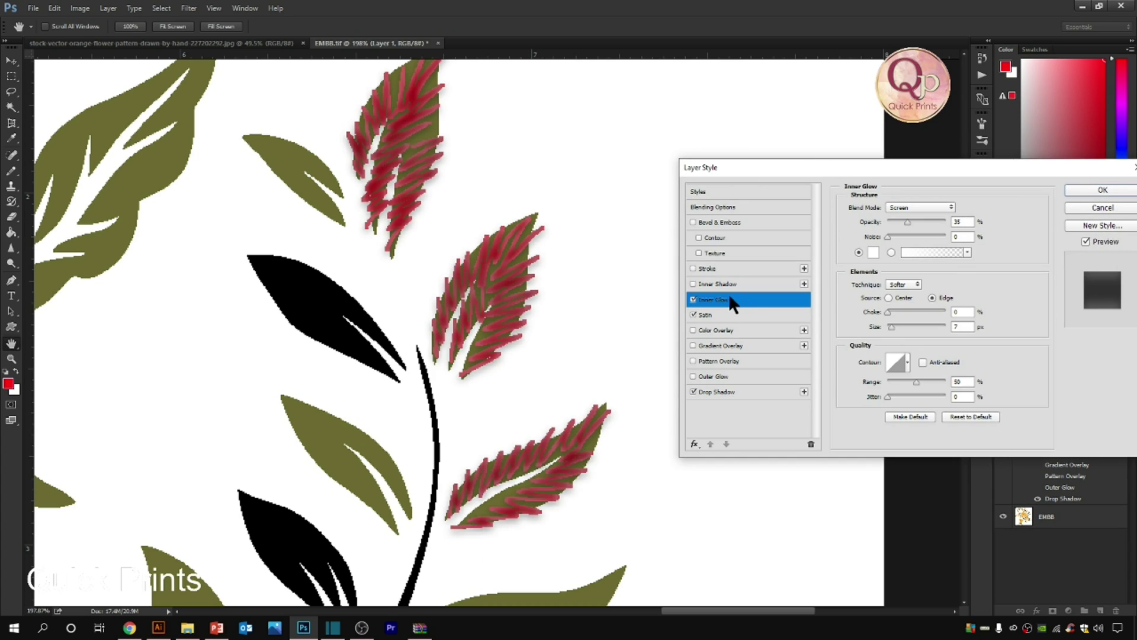
left_click(715, 285)
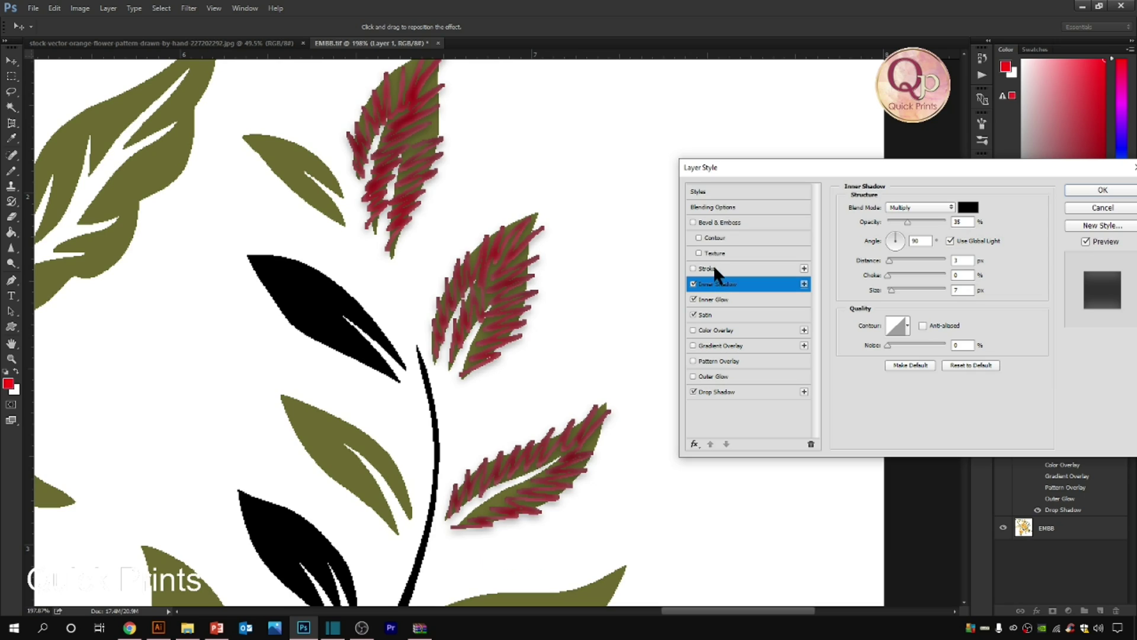
- Try a 1 px inside Stroke in light grey #d0d0d0 at 13% opacity on the stitches, and switch the Stroke off
left_click(685, 268)
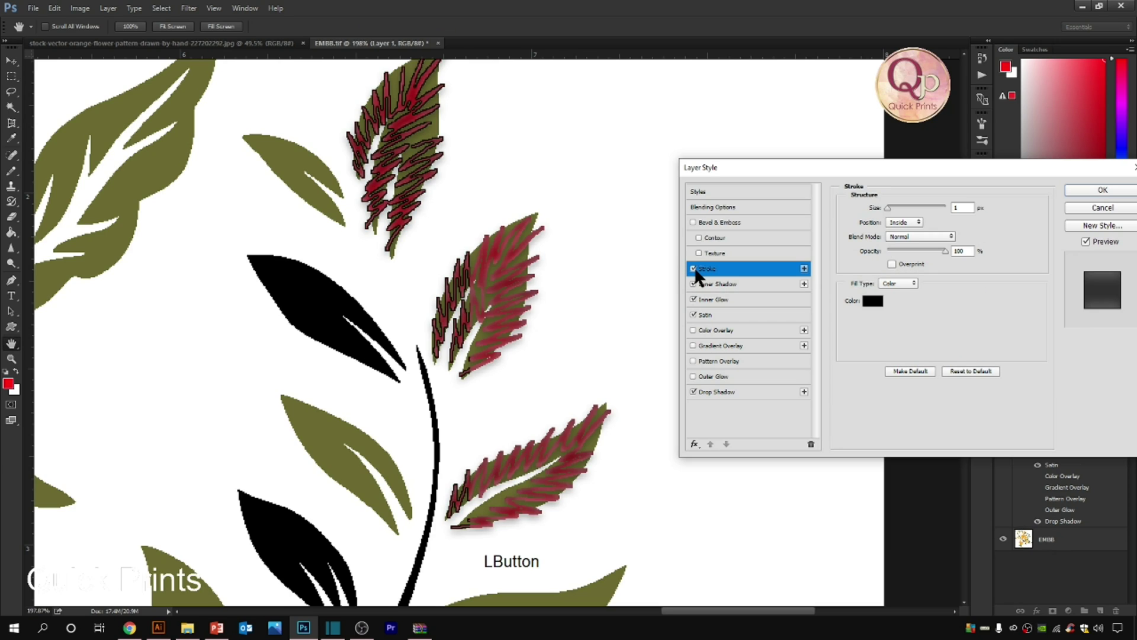
left_click(876, 301)
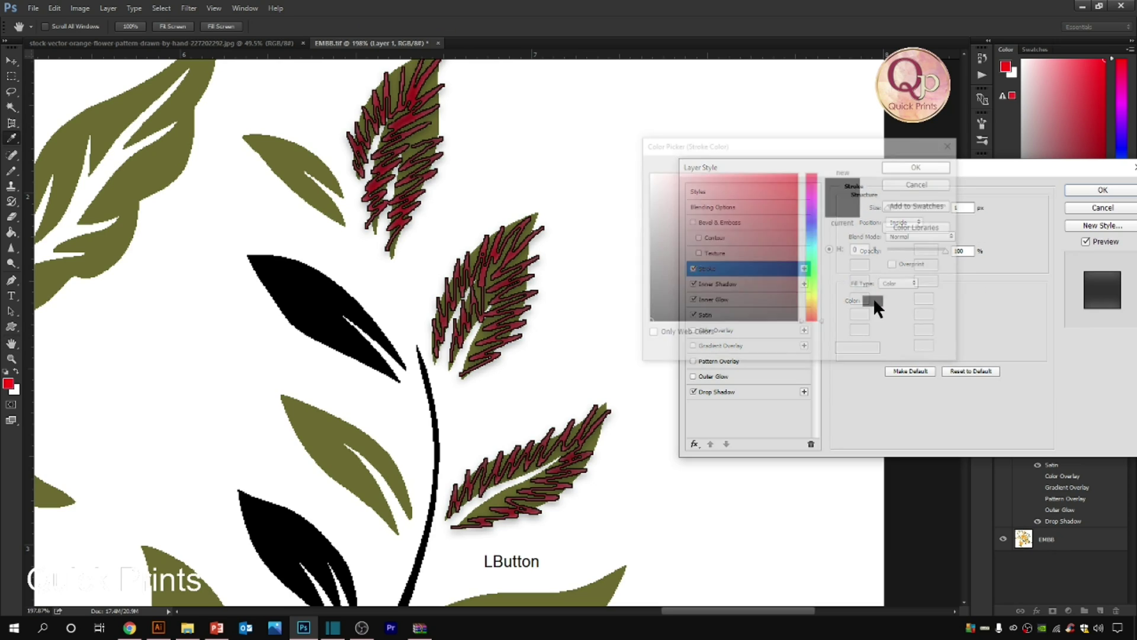
left_click_drag(690, 259, 628, 201)
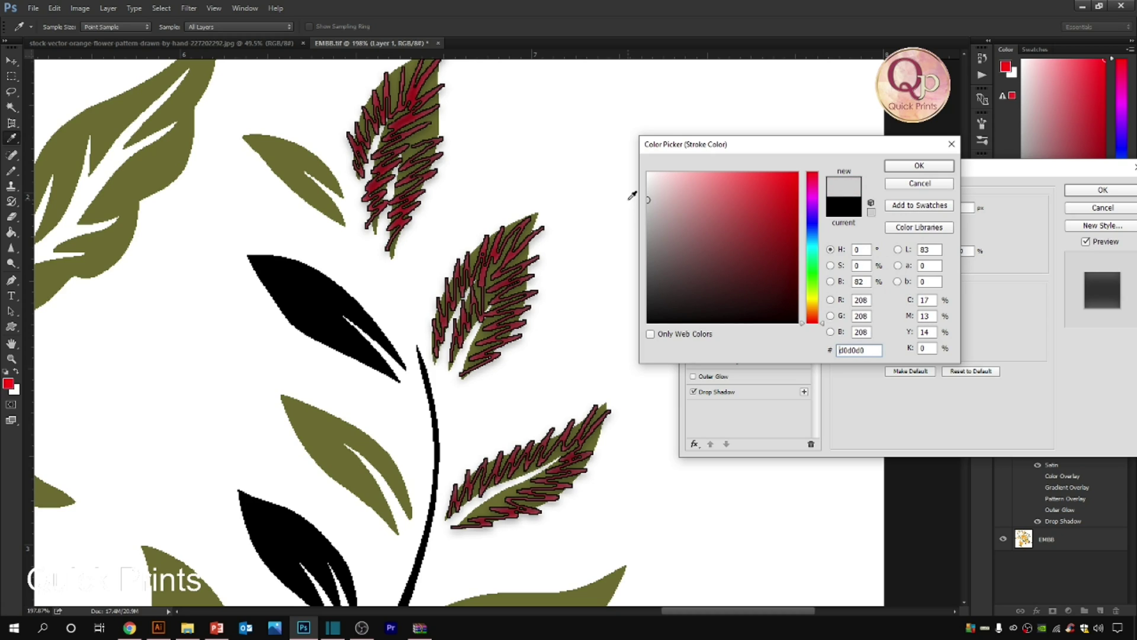
left_click(946, 168)
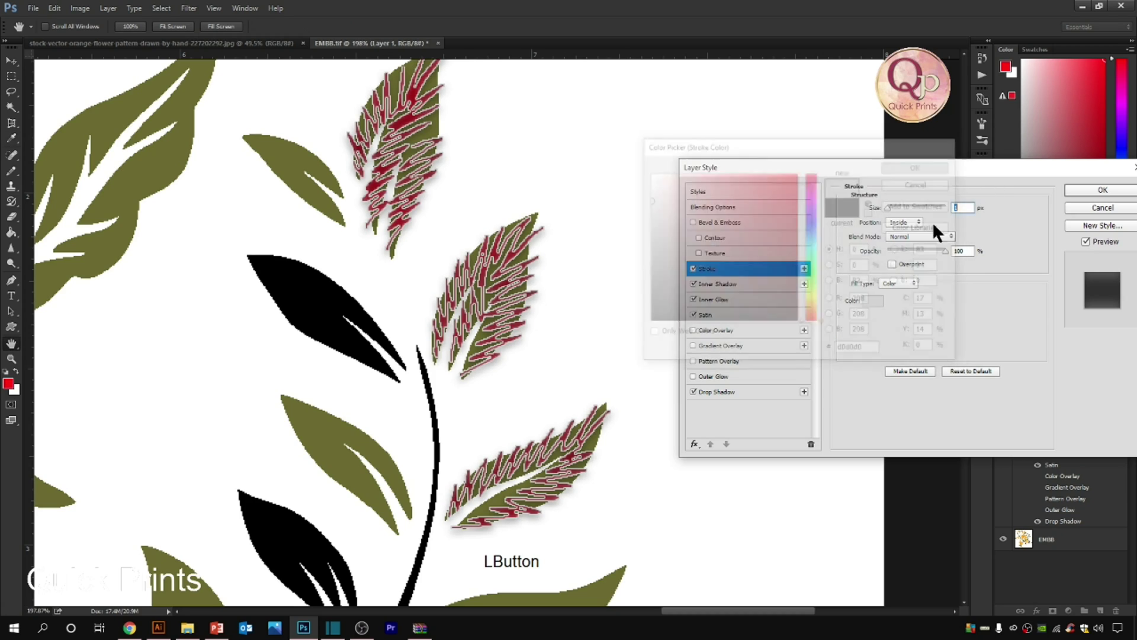
left_click_drag(943, 252, 894, 249)
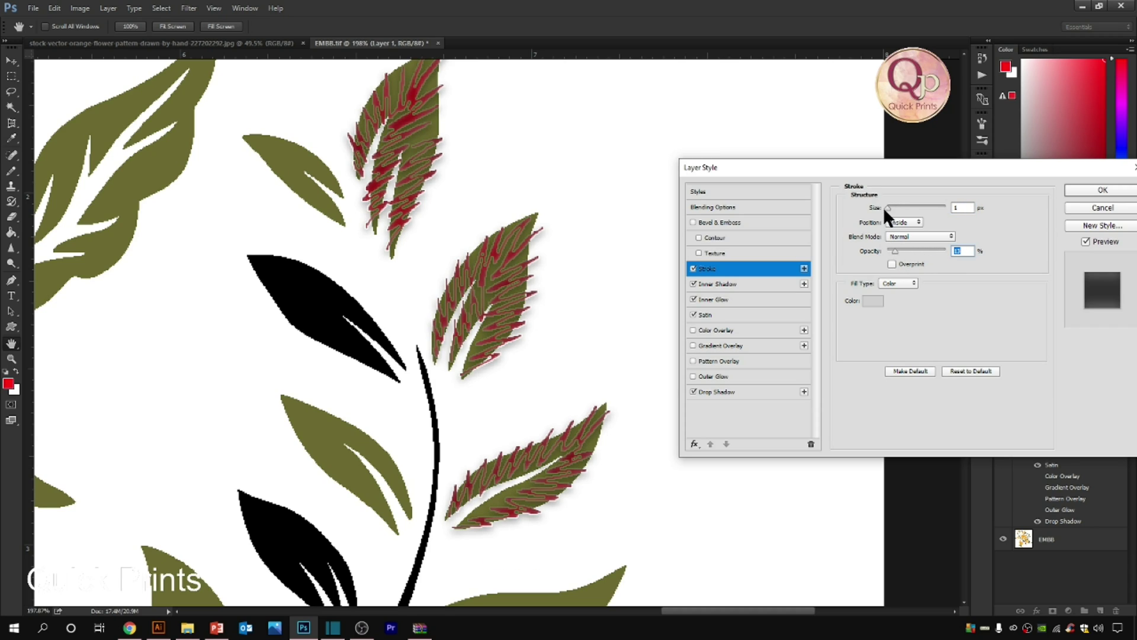
left_click_drag(887, 206, 889, 207)
left_click(694, 268)
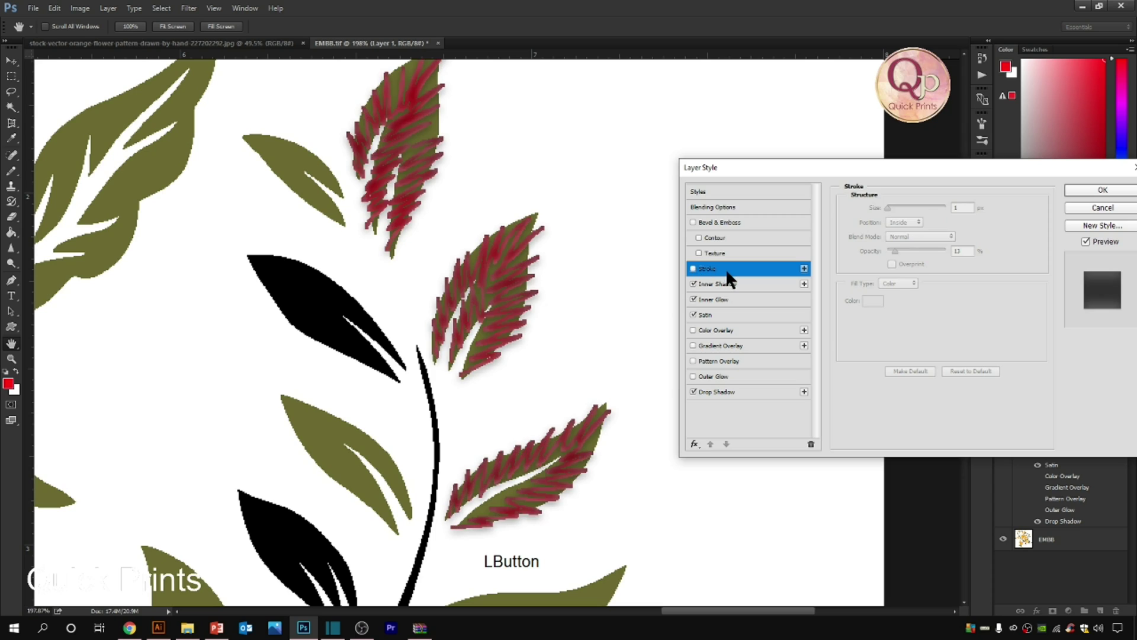
- Accept the layer effects and draw zigzag stitches over the two upper olive leaves on the inner side of the curved stem
left_click(1086, 190)
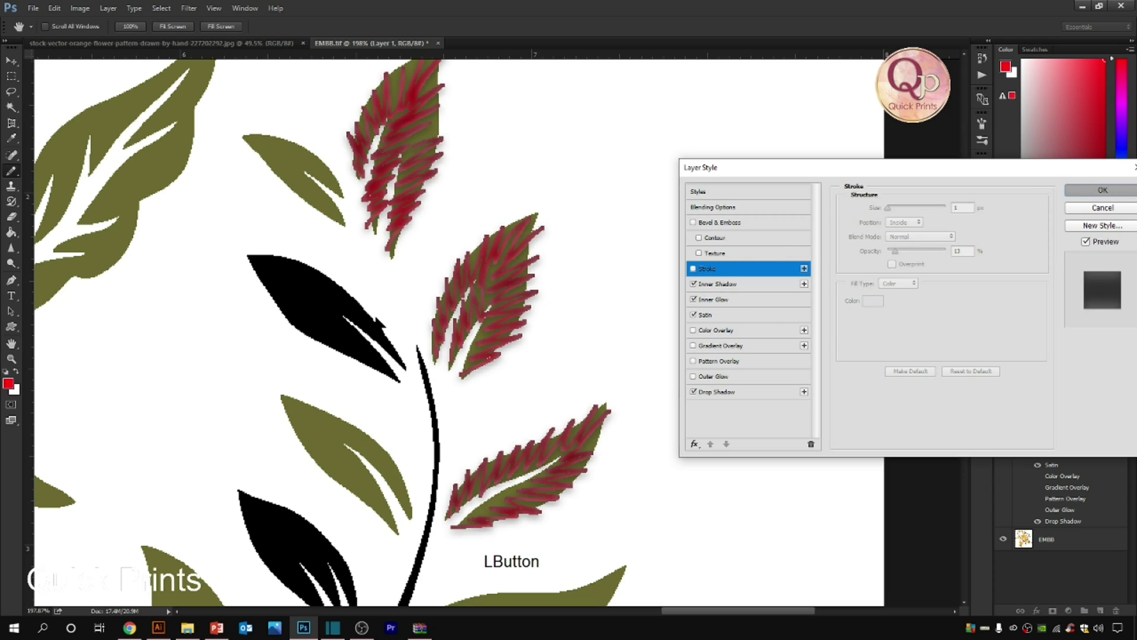
key("ctrl+space")
left_click_drag(655, 247, 647, 261)
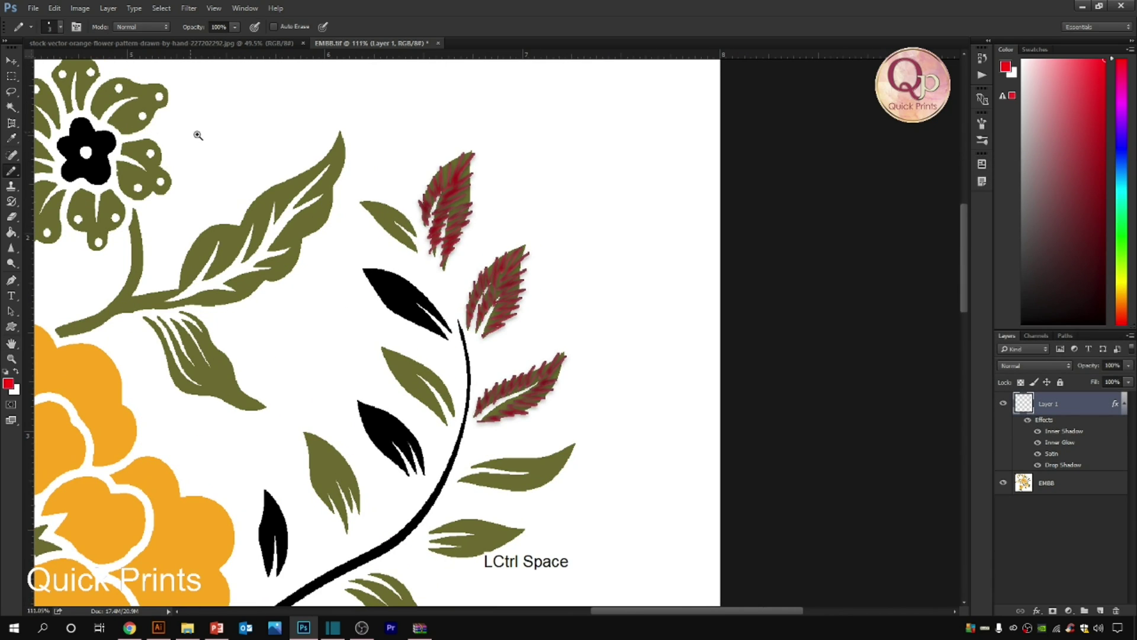
left_click(518, 216)
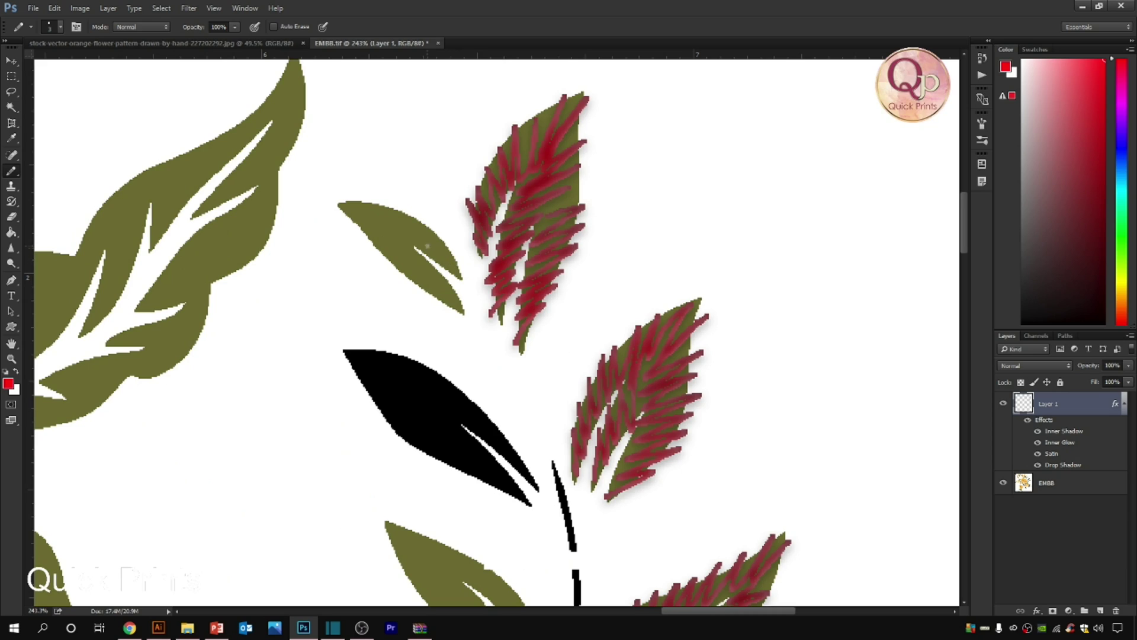
mouse_move(451, 273)
left_mouse_down()
mouse_move(429, 227)
mouse_move(419, 253)
mouse_move(414, 208)
mouse_move(418, 247)
mouse_move(394, 210)
mouse_move(376, 224)
mouse_move(335, 207)
mouse_move(402, 238)
mouse_move(351, 235)
mouse_move(418, 271)
mouse_move(397, 281)
mouse_move(464, 288)
mouse_move(411, 292)
mouse_move(474, 311)
left_mouse_up()
left_click_drag(465, 409, 424, 130)
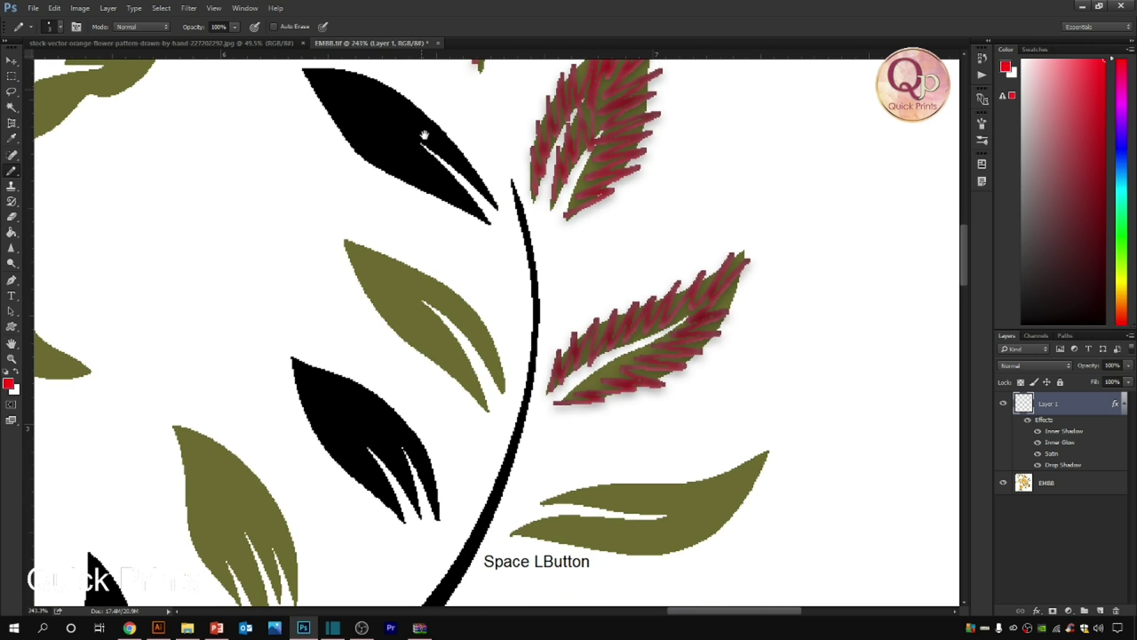
mouse_move(491, 401)
left_mouse_down()
mouse_move(439, 375)
mouse_move(471, 374)
mouse_move(427, 357)
mouse_move(456, 359)
mouse_move(405, 341)
mouse_move(449, 342)
mouse_move(395, 328)
mouse_move(440, 330)
mouse_move(378, 315)
mouse_move(430, 315)
mouse_move(367, 295)
mouse_move(393, 297)
mouse_move(345, 268)
mouse_move(383, 274)
mouse_move(360, 256)
mouse_move(399, 282)
mouse_move(396, 250)
mouse_move(416, 304)
mouse_move(457, 290)
mouse_move(474, 340)
mouse_move(489, 318)
mouse_move(505, 407)
left_mouse_up()
- Stitch over the two-pronged and three-pronged olive leaves on the outer side of the curved stem
key("space")
left_click_drag(549, 468, 468, 219)
left_click(461, 253)
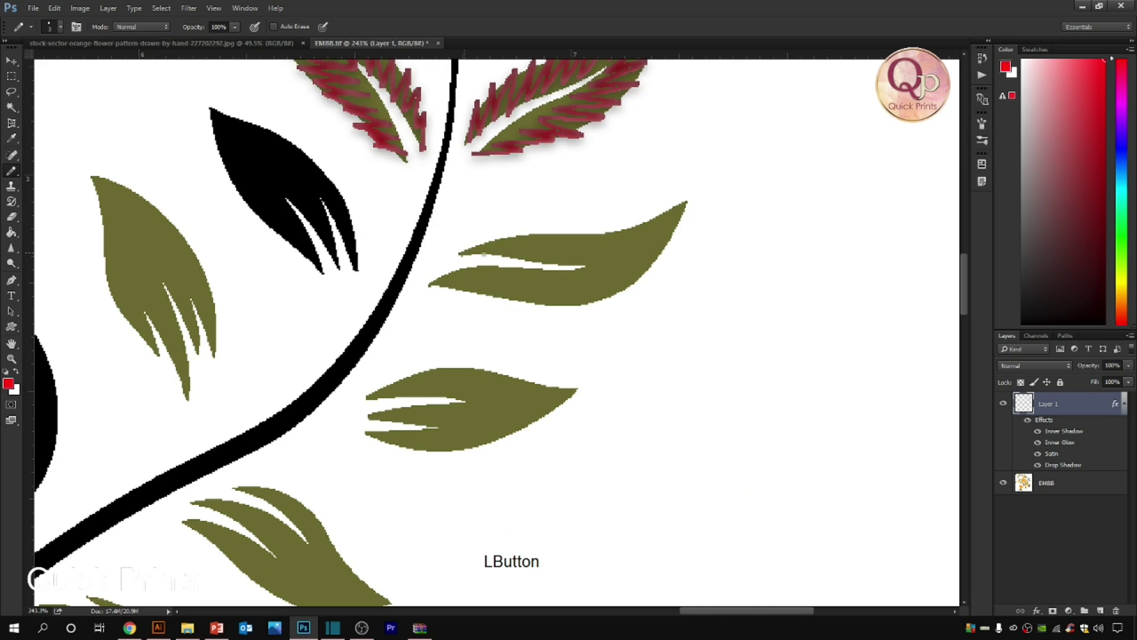
left_click_drag(517, 251, 559, 238)
mouse_move(465, 254)
left_mouse_down()
mouse_move(556, 240)
mouse_move(604, 254)
mouse_move(649, 240)
mouse_move(659, 257)
mouse_move(598, 276)
mouse_move(571, 266)
mouse_move(557, 296)
mouse_move(530, 282)
mouse_move(510, 293)
mouse_move(429, 290)
left_mouse_up()
mouse_move(379, 398)
left_mouse_down()
mouse_move(431, 370)
mouse_move(495, 371)
mouse_move(536, 408)
mouse_move(572, 392)
mouse_move(515, 418)
mouse_move(454, 405)
mouse_move(485, 438)
mouse_move(426, 441)
mouse_move(366, 424)
mouse_move(396, 317)
mouse_move(449, 246)
left_mouse_up()
- Stitch over the larger split olive leaf beneath the stem and the remaining olive leaf on the stem's inner side
mouse_move(343, 281)
left_mouse_down()
mouse_move(387, 268)
mouse_move(333, 284)
mouse_move(415, 296)
mouse_move(483, 354)
mouse_move(456, 362)
mouse_move(501, 379)
mouse_move(415, 346)
left_mouse_up()
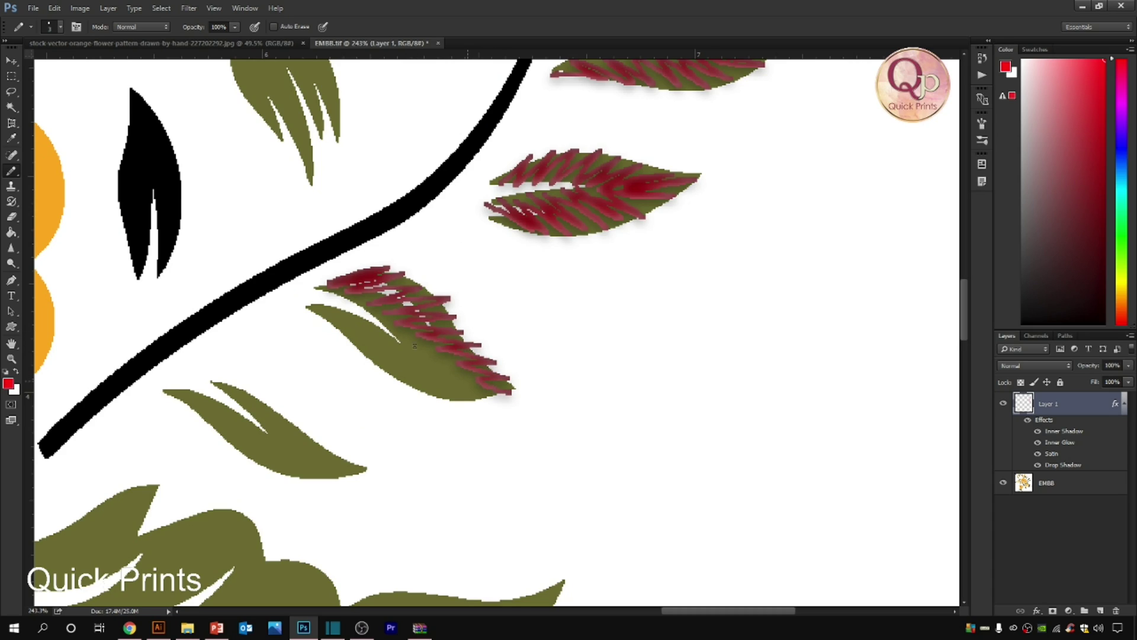
mouse_move(309, 298)
left_mouse_down()
mouse_move(325, 322)
mouse_move(390, 361)
mouse_move(414, 355)
mouse_move(432, 390)
mouse_move(450, 379)
mouse_move(468, 392)
mouse_move(502, 386)
mouse_move(637, 464)
left_mouse_up()
mouse_move(474, 256)
left_mouse_down()
mouse_move(426, 341)
mouse_move(421, 330)
mouse_move(459, 399)
mouse_move(419, 366)
mouse_move(438, 369)
mouse_move(413, 342)
mouse_move(385, 265)
mouse_move(411, 290)
mouse_move(381, 227)
mouse_move(412, 275)
mouse_move(383, 202)
mouse_move(411, 259)
mouse_move(402, 202)
mouse_move(419, 278)
mouse_move(420, 237)
mouse_move(430, 284)
mouse_move(453, 266)
mouse_move(443, 317)
mouse_move(472, 281)
mouse_move(454, 349)
mouse_move(479, 308)
mouse_move(463, 364)
mouse_move(493, 323)
mouse_move(469, 385)
left_mouse_up()
left_click_drag(462, 432, 438, 177)
left_click_drag(377, 314, 378, 205)
- Stitch both halves of the lowest olive leaf beneath the end of the curved stem
mouse_move(307, 253)
left_mouse_down()
mouse_move(407, 266)
mouse_move(356, 276)
mouse_move(427, 283)
mouse_move(439, 296)
mouse_move(405, 300)
mouse_move(465, 313)
mouse_move(426, 315)
mouse_move(507, 338)
left_mouse_up()
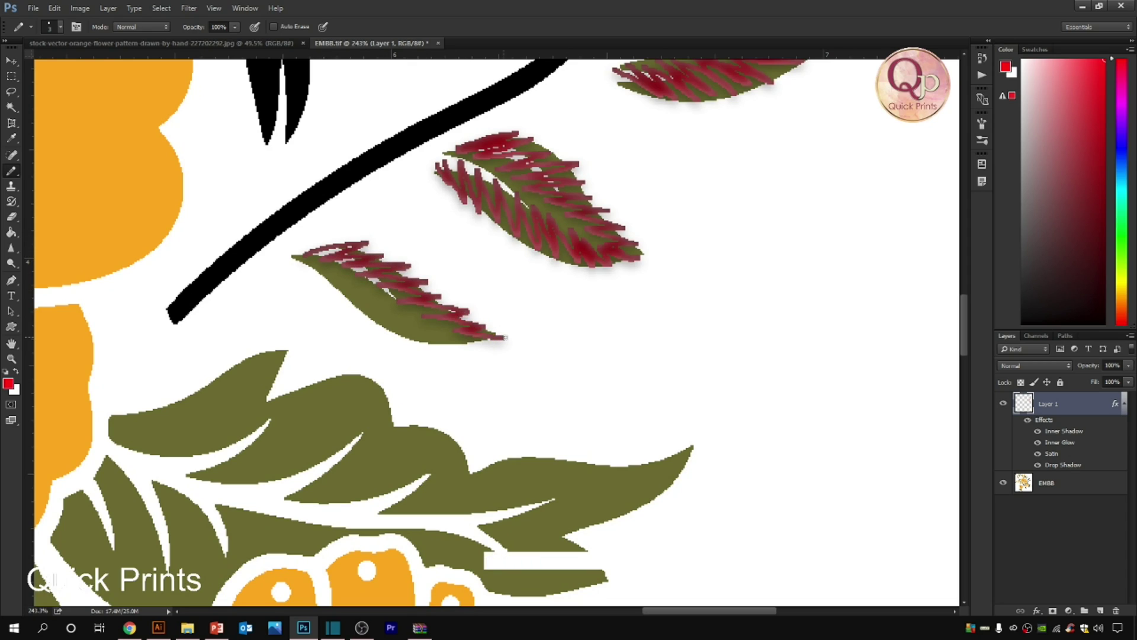
mouse_move(308, 260)
left_mouse_down()
mouse_move(343, 300)
mouse_move(341, 273)
mouse_move(368, 324)
mouse_move(361, 285)
mouse_move(392, 333)
mouse_move(388, 302)
mouse_move(414, 338)
mouse_move(421, 324)
mouse_move(453, 349)
mouse_move(471, 332)
left_mouse_up()
key("space")
left_click_drag(284, 325, 313, 298)
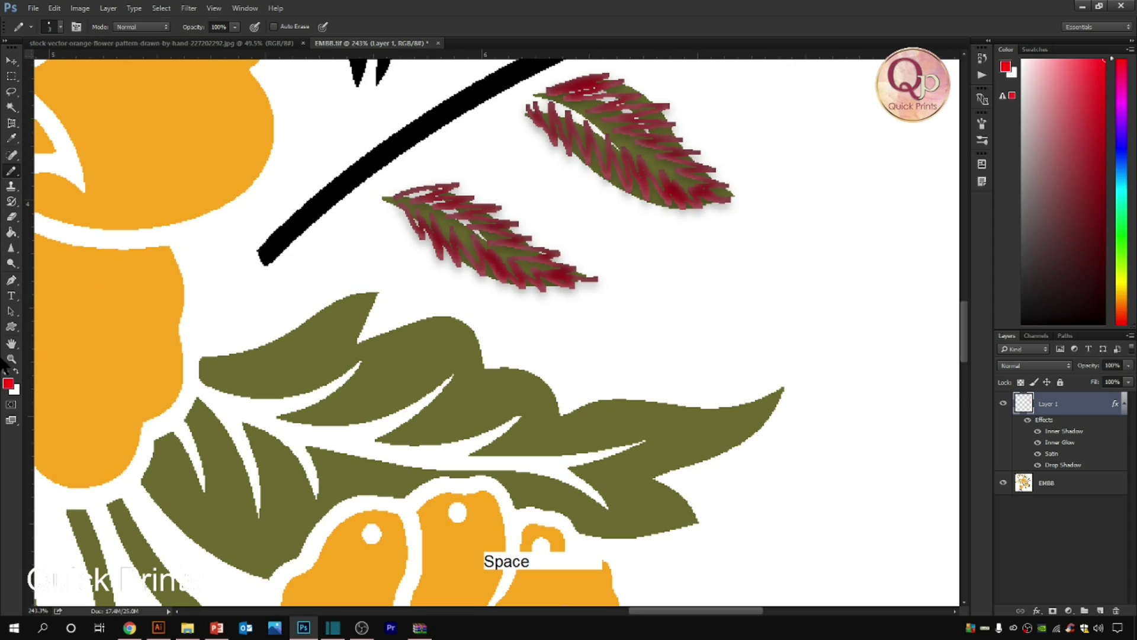
- Try to rotate the canvas view with the Rotate View tool
right_click(10, 345)
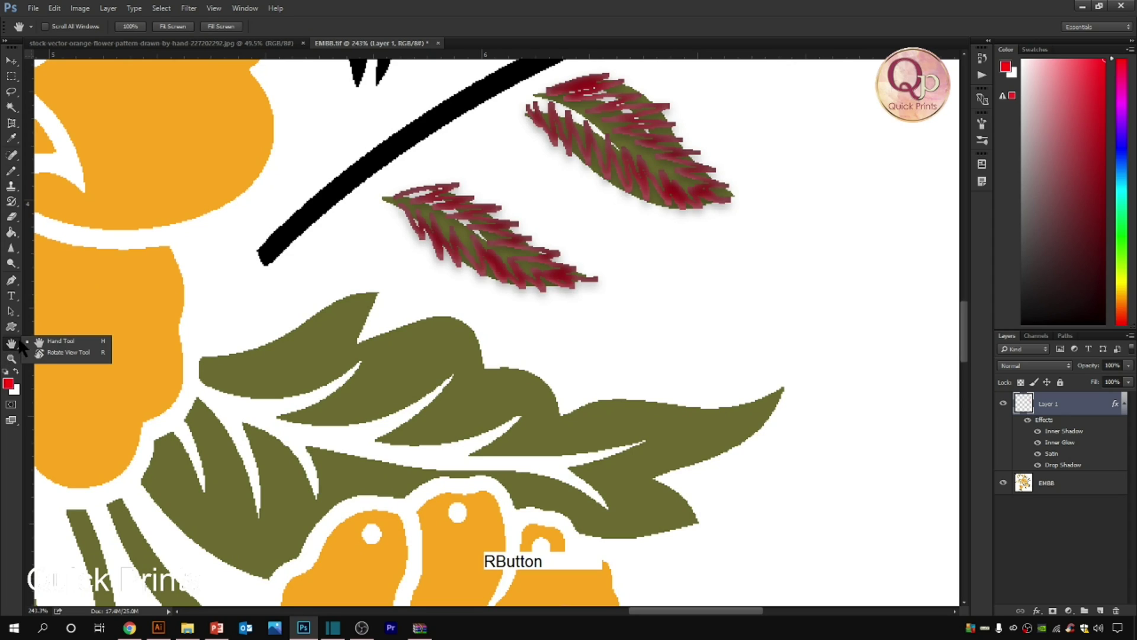
left_click(37, 349)
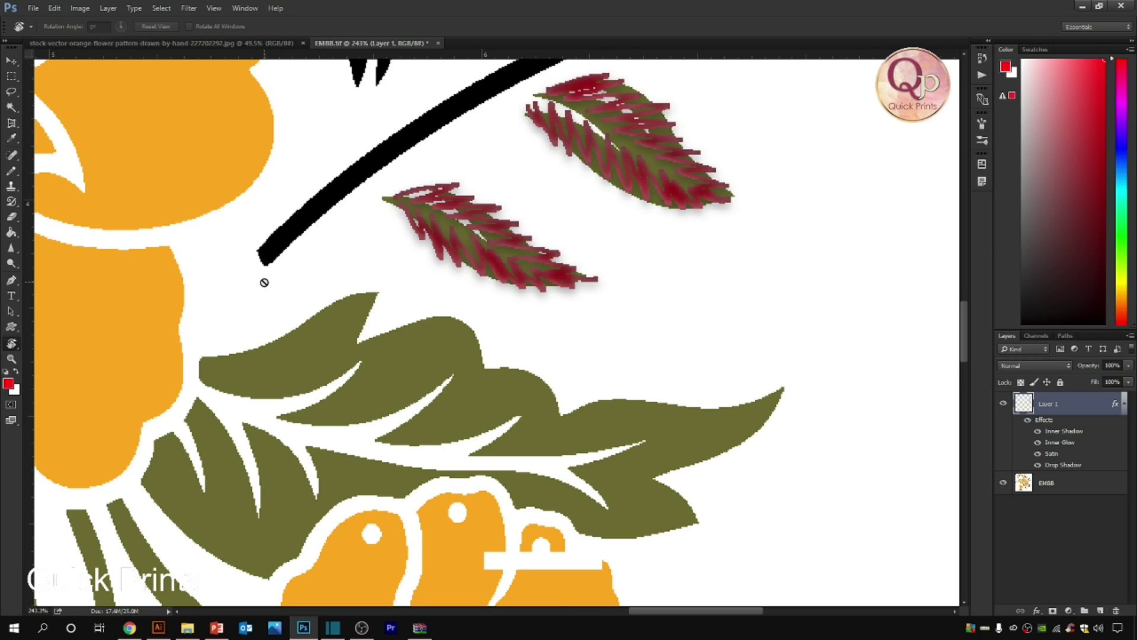
scroll(265, 282, "down", 6)
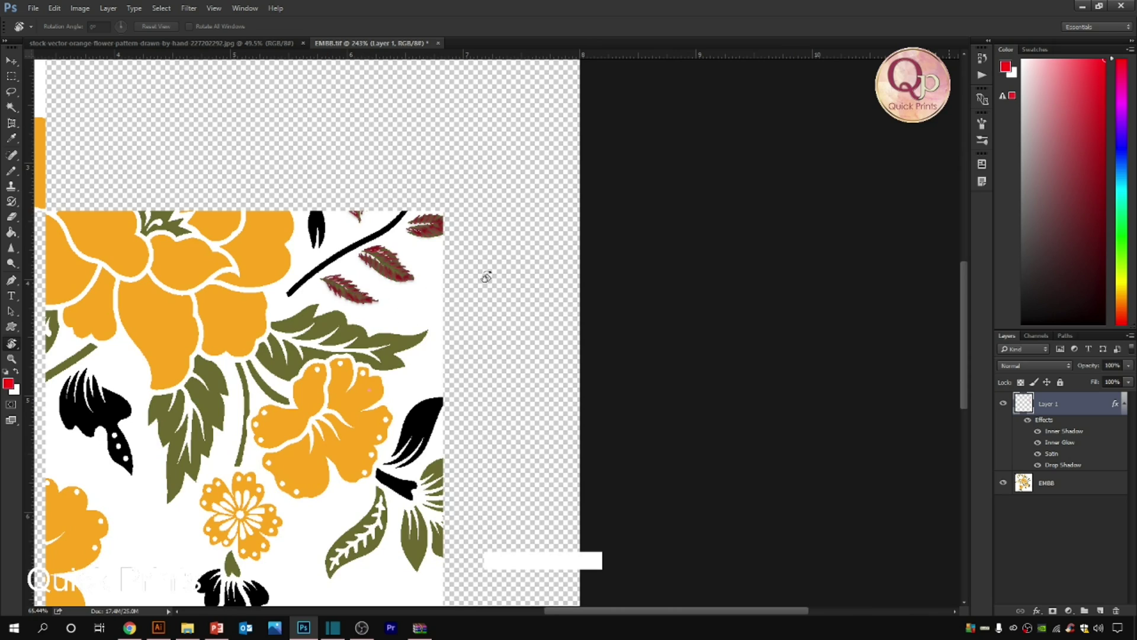
scroll(615, 205, "down", 6)
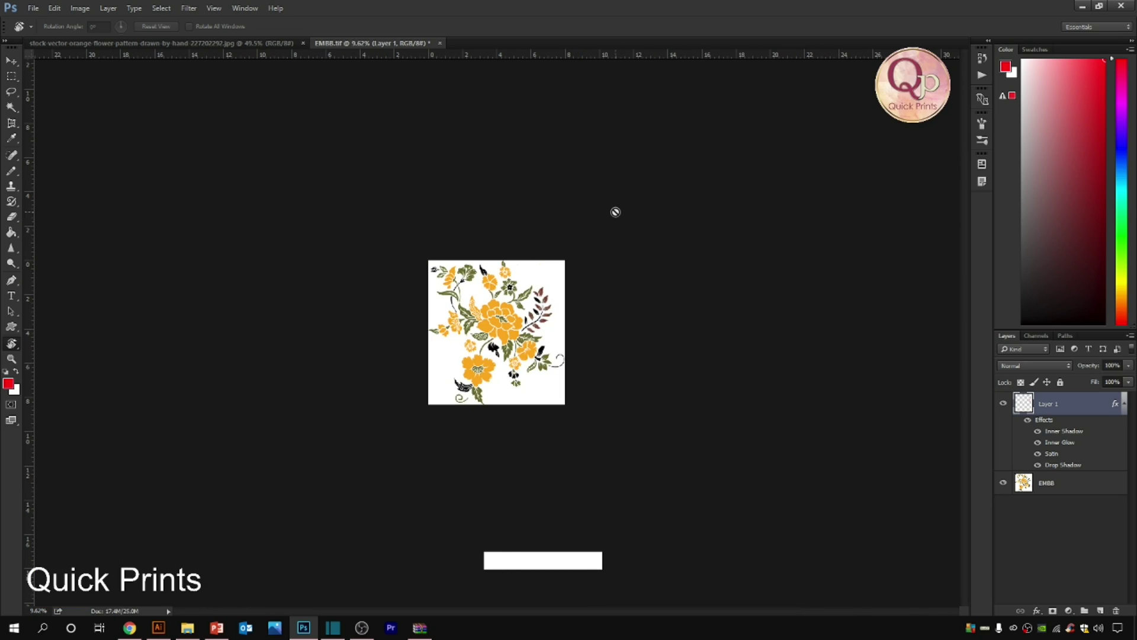
scroll(579, 242, "up", 2)
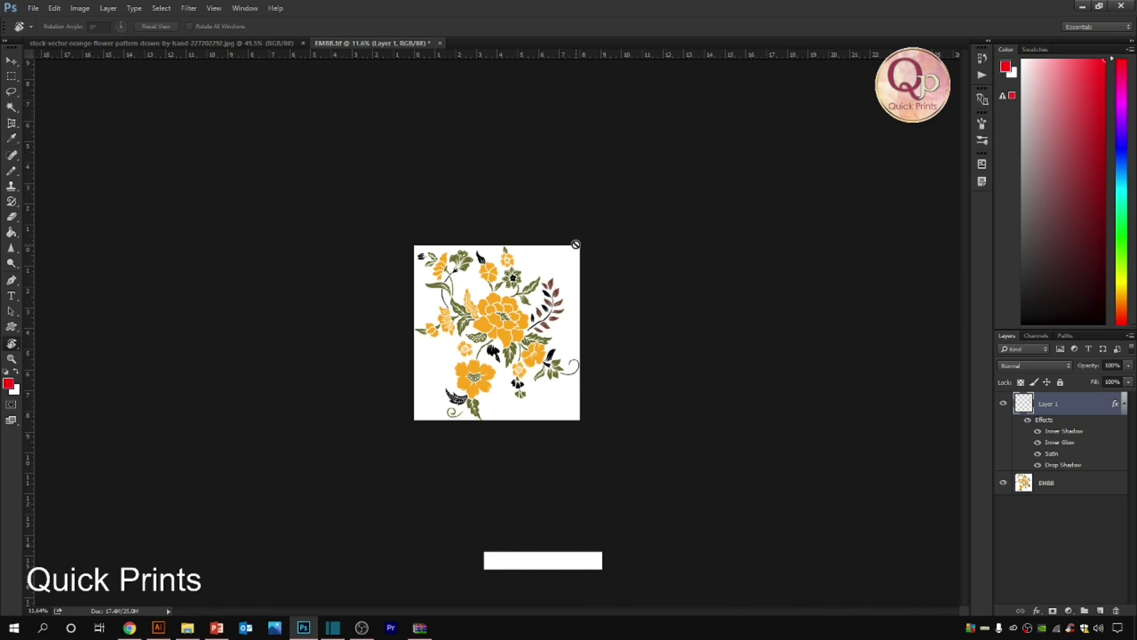
left_click(582, 242)
left_click(568, 238)
- Stitch both sides of the long veined olive leaf in the cluster at the lower right of the artwork, redoing the first stroke
left_click_drag(378, 214, 797, 442)
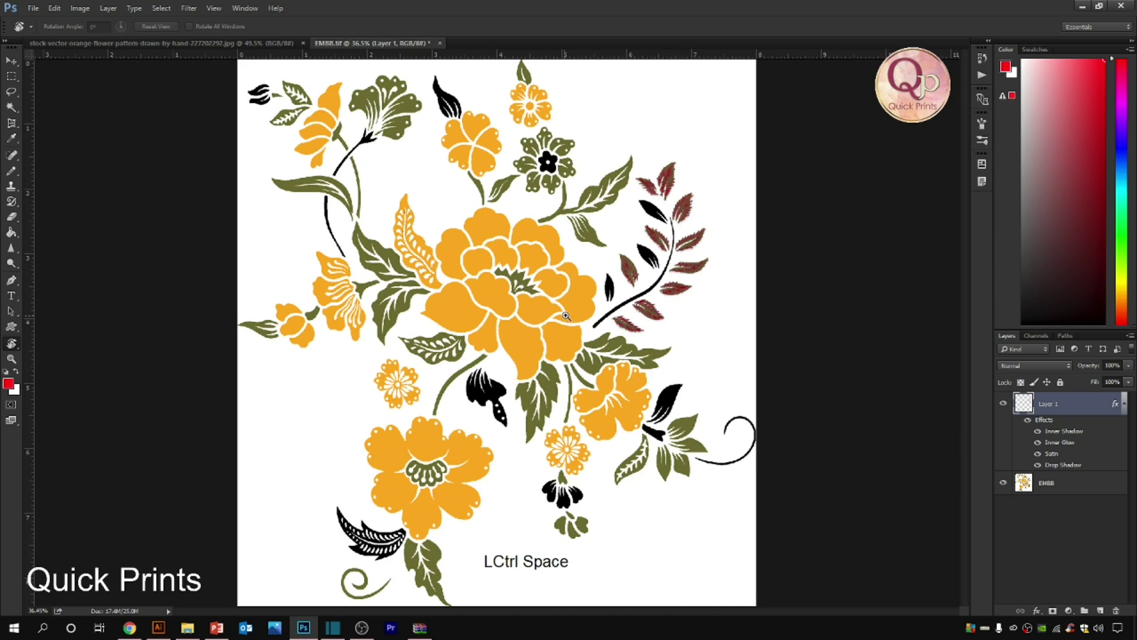
left_click_drag(876, 535, 408, 415)
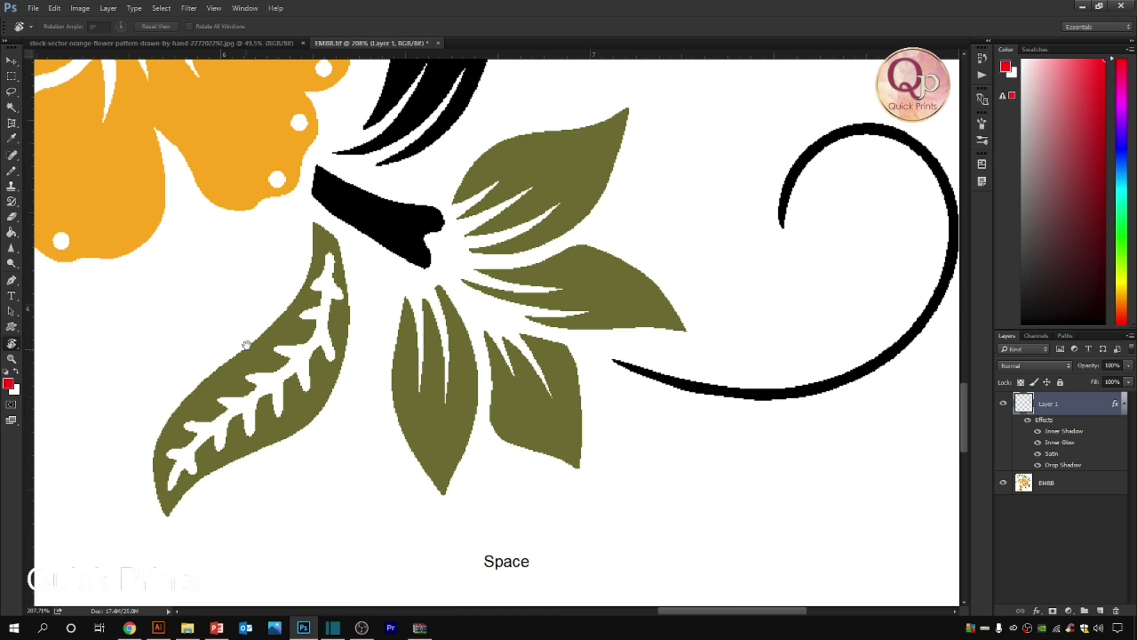
left_click_drag(249, 339, 378, 284)
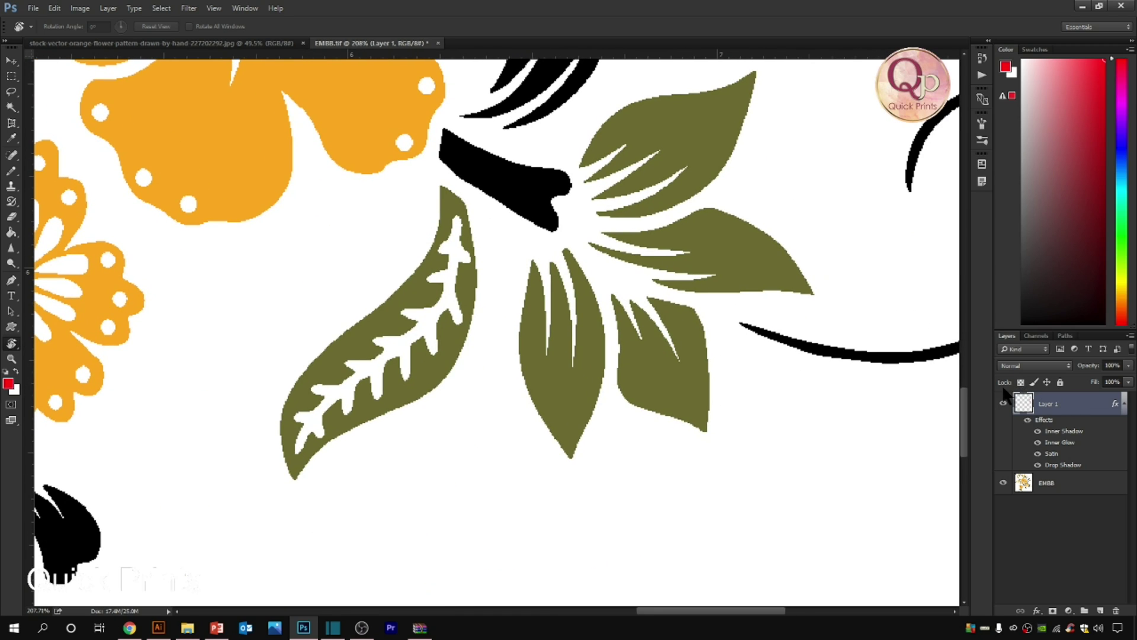
key("b")
mouse_move(440, 197)
left_mouse_down()
mouse_move(422, 246)
mouse_move(454, 239)
mouse_move(417, 275)
mouse_move(443, 281)
mouse_move(382, 297)
mouse_move(434, 297)
mouse_move(364, 311)
mouse_move(353, 330)
mouse_move(382, 333)
mouse_move(335, 348)
mouse_move(347, 354)
mouse_move(284, 423)
mouse_move(299, 423)
mouse_move(296, 475)
mouse_move(331, 401)
left_mouse_up()
key("ctrl+z")
mouse_move(453, 197)
left_mouse_down()
mouse_move(428, 224)
mouse_move(414, 287)
mouse_move(317, 364)
mouse_move(329, 372)
mouse_move(287, 409)
mouse_move(316, 414)
mouse_move(284, 459)
mouse_move(308, 484)
mouse_move(328, 431)
left_mouse_up()
mouse_move(308, 484)
left_mouse_down()
mouse_move(338, 397)
mouse_move(344, 427)
mouse_move(361, 383)
mouse_move(379, 411)
mouse_move(391, 361)
mouse_move(409, 393)
mouse_move(413, 341)
mouse_move(432, 376)
mouse_move(440, 320)
mouse_move(455, 336)
mouse_move(451, 289)
mouse_move(466, 314)
mouse_move(468, 261)
left_mouse_up()
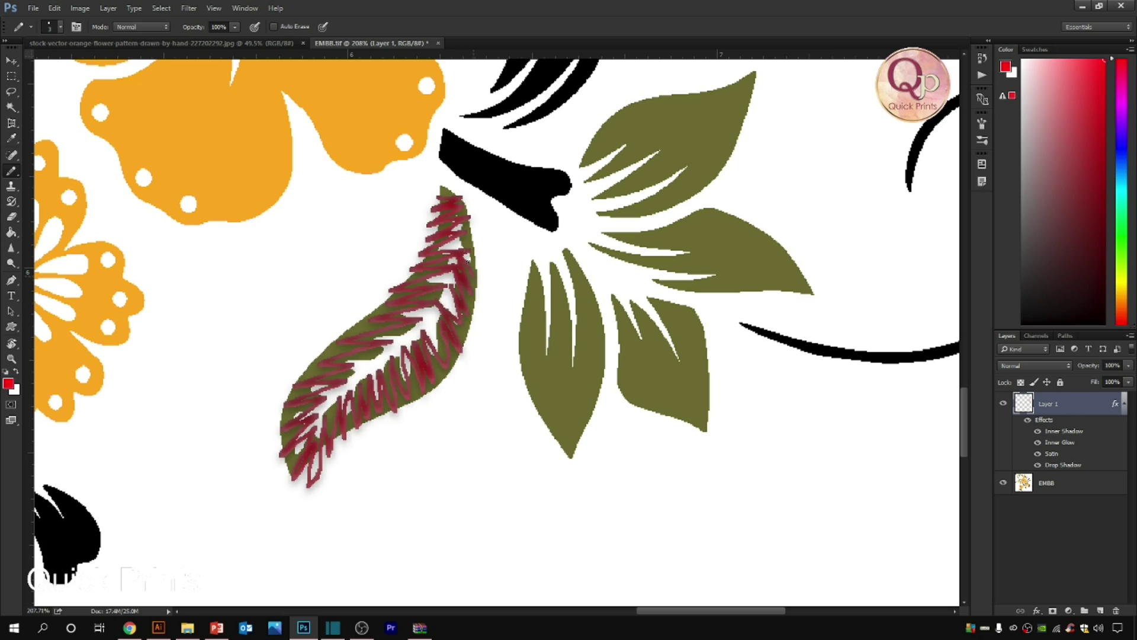
- Stitch over the narrow downward-pointing olive leaf next to the veined leaf, covering its outer edges and middle prong
mouse_move(536, 265)
left_mouse_down()
mouse_move(527, 298)
mouse_move(541, 327)
mouse_move(523, 358)
mouse_move(552, 362)
mouse_move(525, 394)
mouse_move(557, 395)
mouse_move(552, 427)
left_mouse_up()
mouse_move(570, 252)
left_mouse_down()
mouse_move(597, 300)
mouse_move(575, 331)
mouse_move(601, 352)
mouse_move(574, 362)
mouse_move(597, 374)
mouse_move(580, 406)
left_mouse_up()
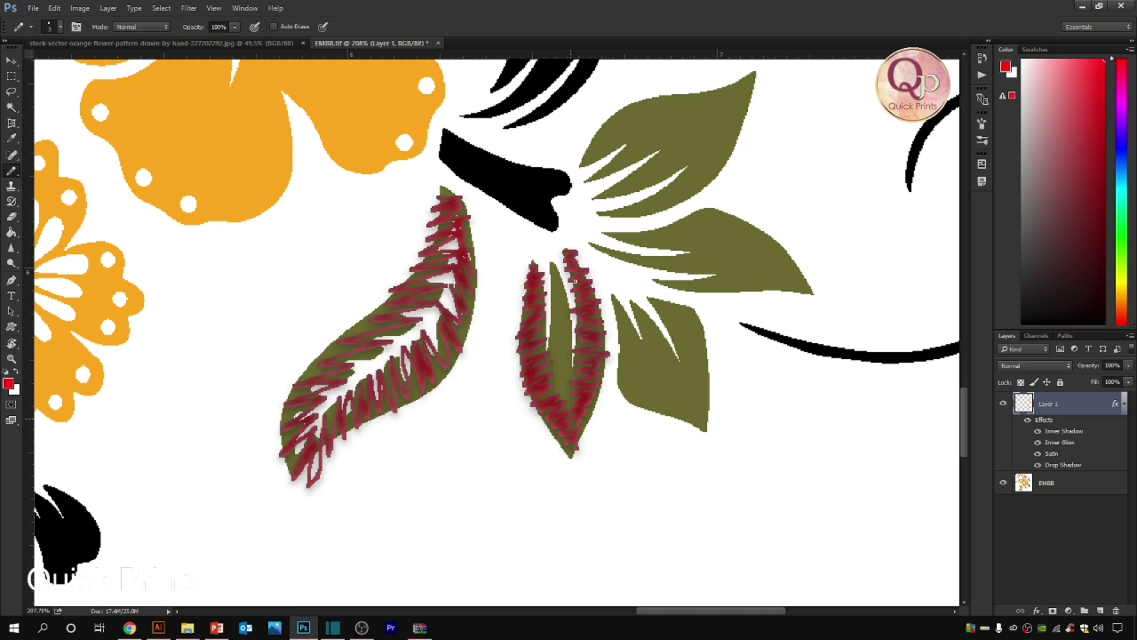
left_click(546, 273)
mouse_move(559, 288)
left_mouse_down()
mouse_move(555, 324)
mouse_move(575, 326)
mouse_move(551, 348)
mouse_move(559, 370)
left_mouse_up()
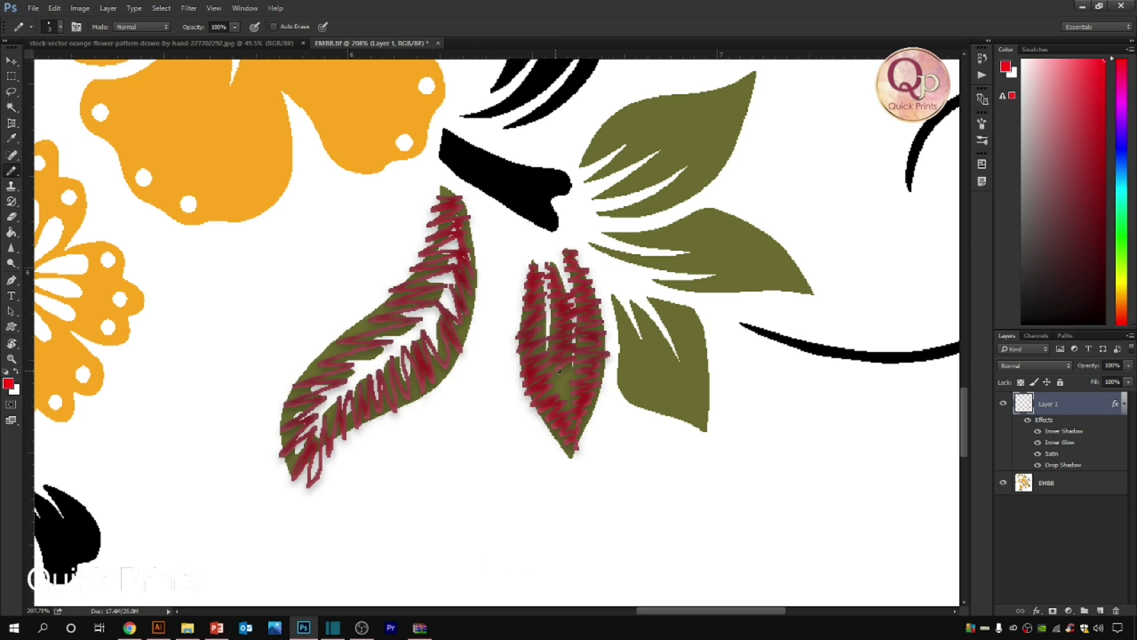
- Stitch over the short downward-pointing olive leaf between the narrow leaf and the curling black tendril
left_click(612, 294)
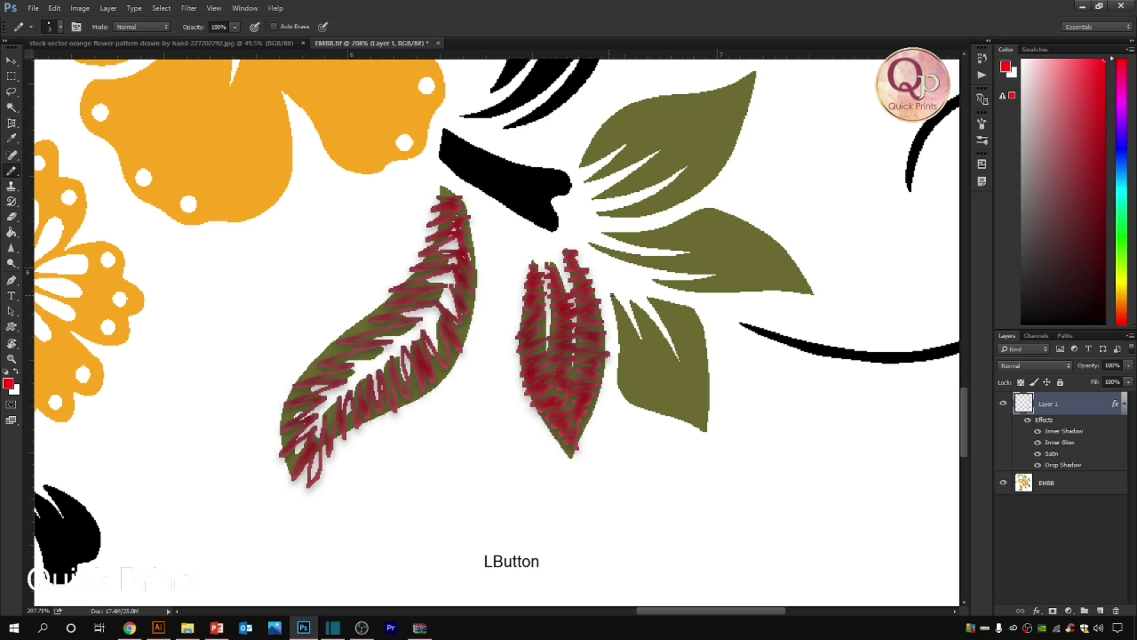
mouse_move(615, 303)
left_mouse_down()
mouse_move(640, 356)
mouse_move(623, 385)
mouse_move(654, 368)
mouse_move(639, 399)
mouse_move(675, 394)
mouse_move(678, 420)
mouse_move(718, 428)
left_mouse_up()
mouse_move(654, 295)
left_mouse_down()
mouse_move(695, 313)
mouse_move(678, 329)
mouse_move(681, 340)
mouse_move(702, 333)
mouse_move(686, 362)
mouse_move(710, 358)
mouse_move(700, 388)
left_mouse_up()
mouse_move(628, 299)
left_mouse_down()
mouse_move(656, 324)
mouse_move(647, 348)
mouse_move(676, 352)
mouse_move(656, 377)
mouse_move(684, 387)
left_mouse_up()
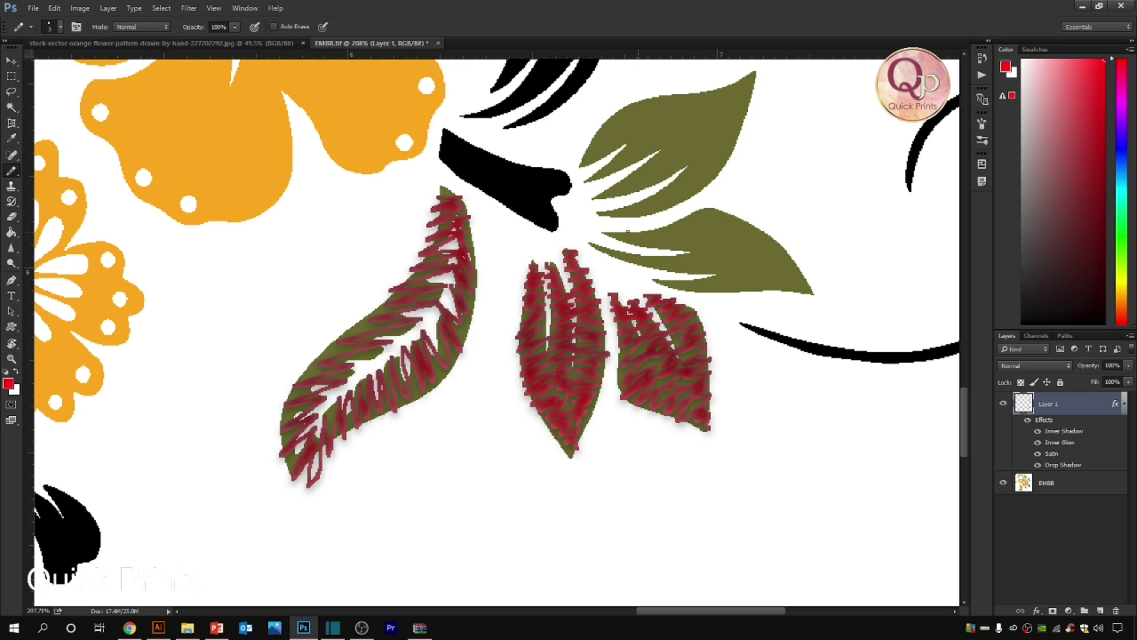
- Stitch the upper, lower and middle prongs of the sideways olive leaf just above the black tendril's tip
left_click(607, 233)
mouse_move(630, 231)
left_mouse_down()
mouse_move(669, 247)
mouse_move(688, 216)
mouse_move(701, 245)
mouse_move(714, 216)
mouse_move(733, 213)
mouse_move(739, 247)
mouse_move(752, 230)
mouse_move(793, 261)
left_mouse_up()
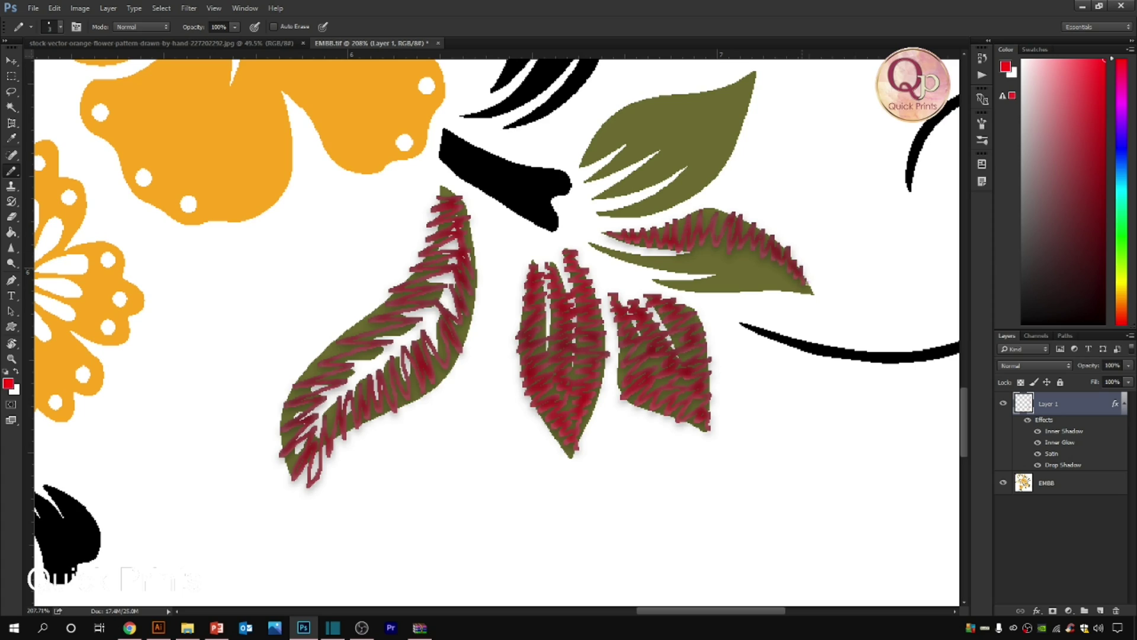
left_click_drag(658, 280, 773, 270)
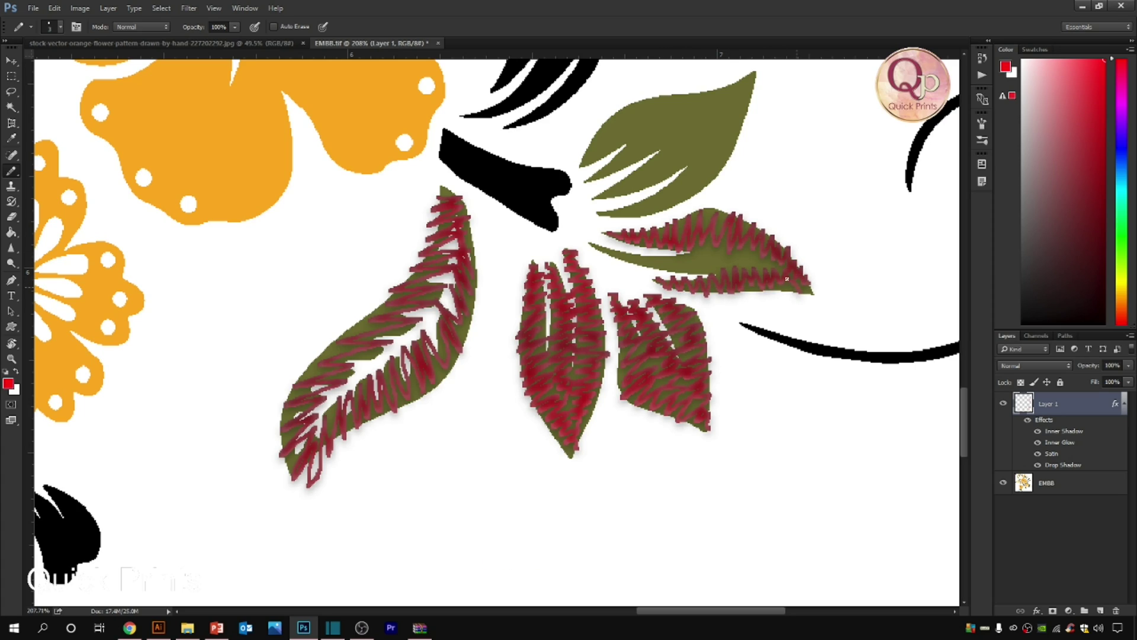
mouse_move(594, 244)
left_mouse_down()
mouse_move(623, 261)
mouse_move(691, 267)
left_mouse_up()
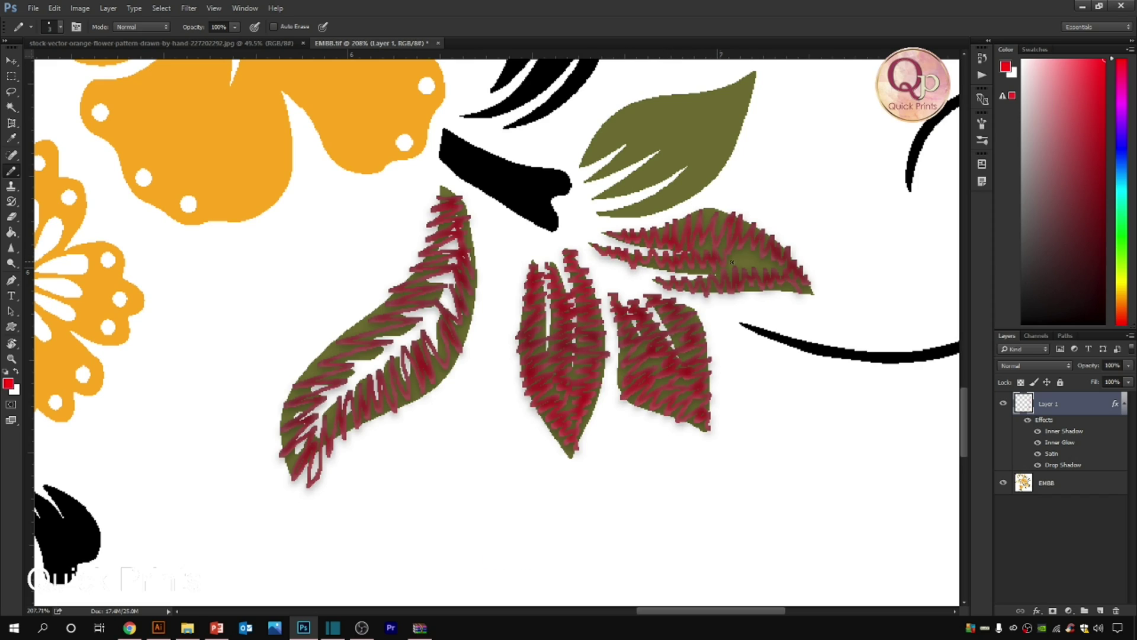
- Stitch all prongs of the uppermost olive leaf in the cluster, filling it up to its pointed tip
key("space")
left_click_drag(649, 108, 567, 204)
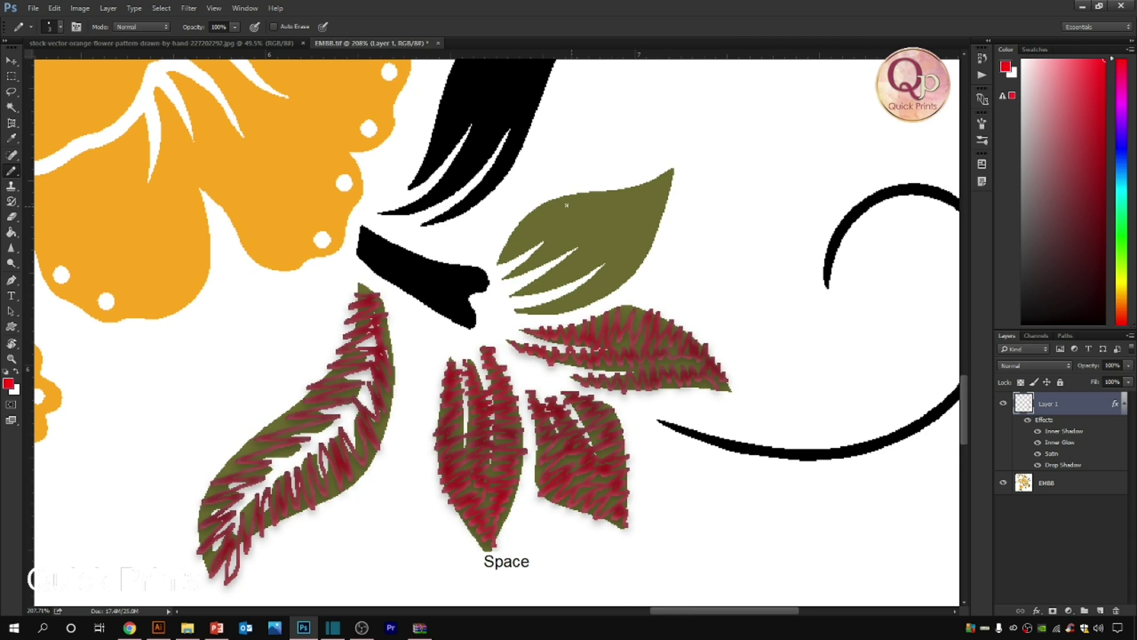
mouse_move(498, 262)
left_mouse_down()
mouse_move(518, 216)
mouse_move(540, 234)
mouse_move(542, 203)
mouse_move(565, 221)
mouse_move(571, 198)
mouse_move(630, 203)
left_mouse_up()
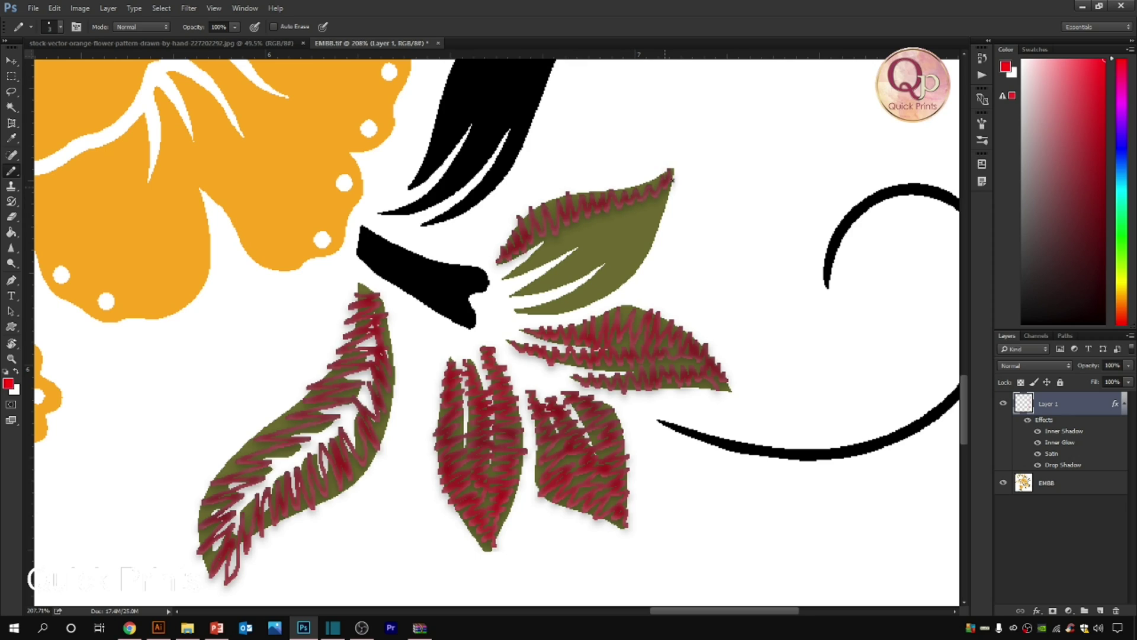
left_click(514, 306)
mouse_move(534, 305)
left_mouse_down()
mouse_move(574, 309)
mouse_move(619, 276)
left_mouse_up()
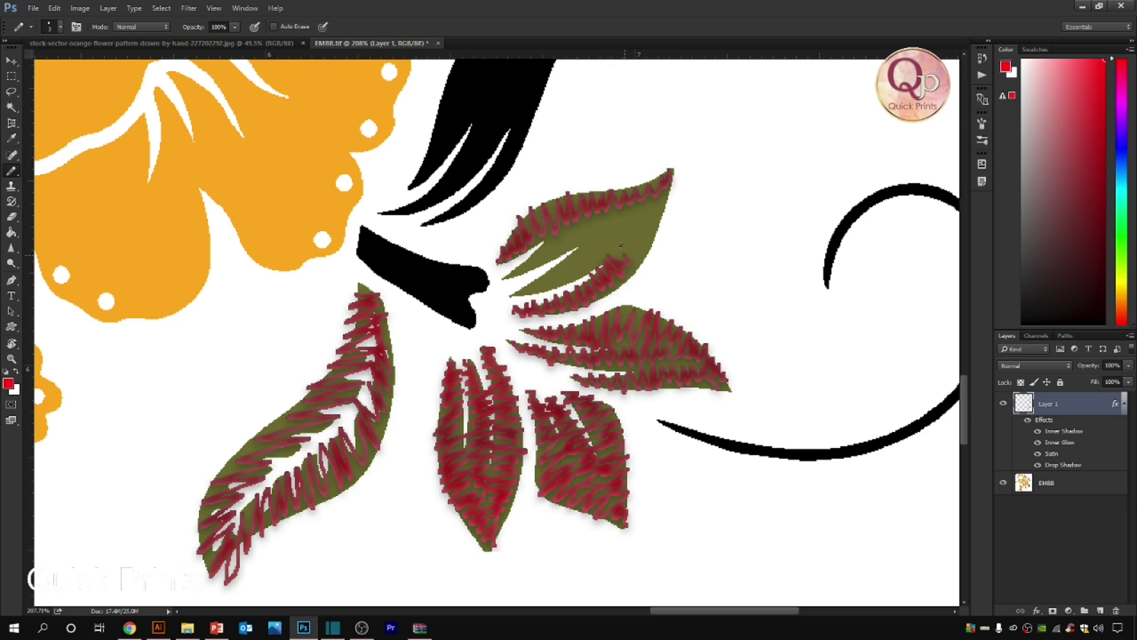
left_click_drag(515, 270, 591, 215)
left_click_drag(520, 292, 603, 234)
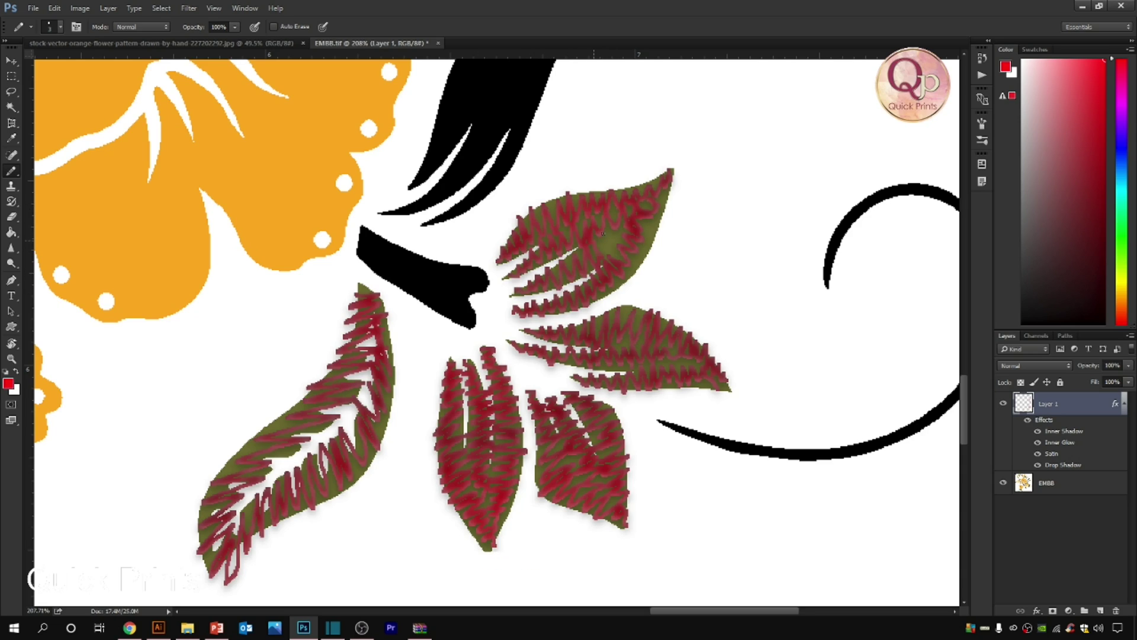
scroll(363, 266, "down", 8)
left_click_drag(502, 379, 685, 503)
scroll(429, 351, "down", 2)
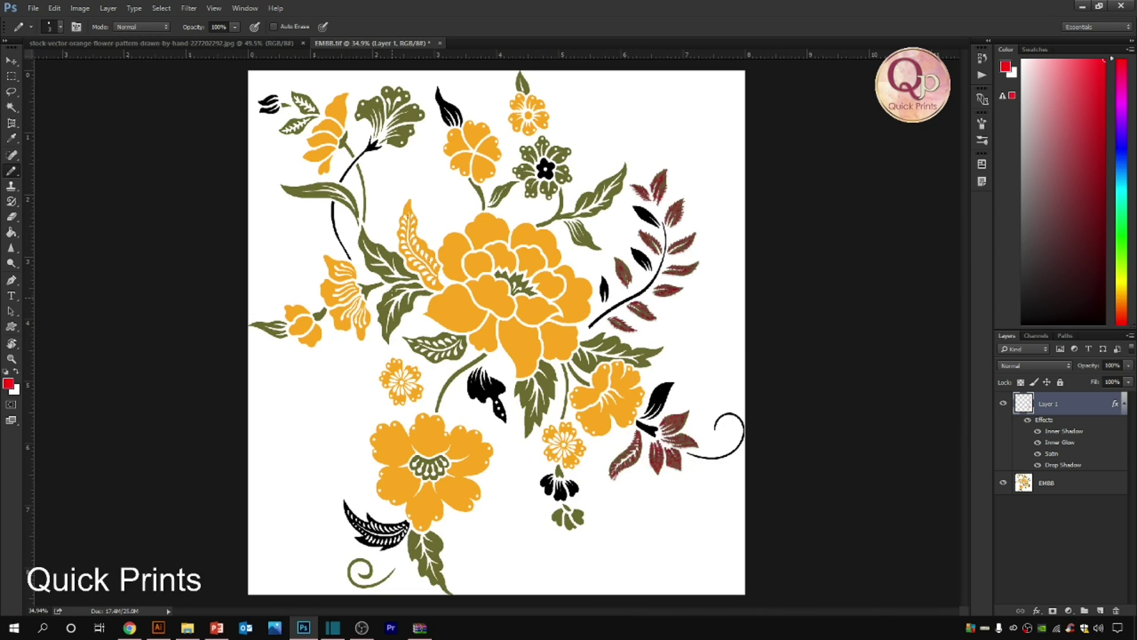
- Hide the layer effects of Layer 1 so the stitches can be drawn in plain colour
scroll(96, 231, "up", 2)
left_click_drag(398, 186, 450, 188)
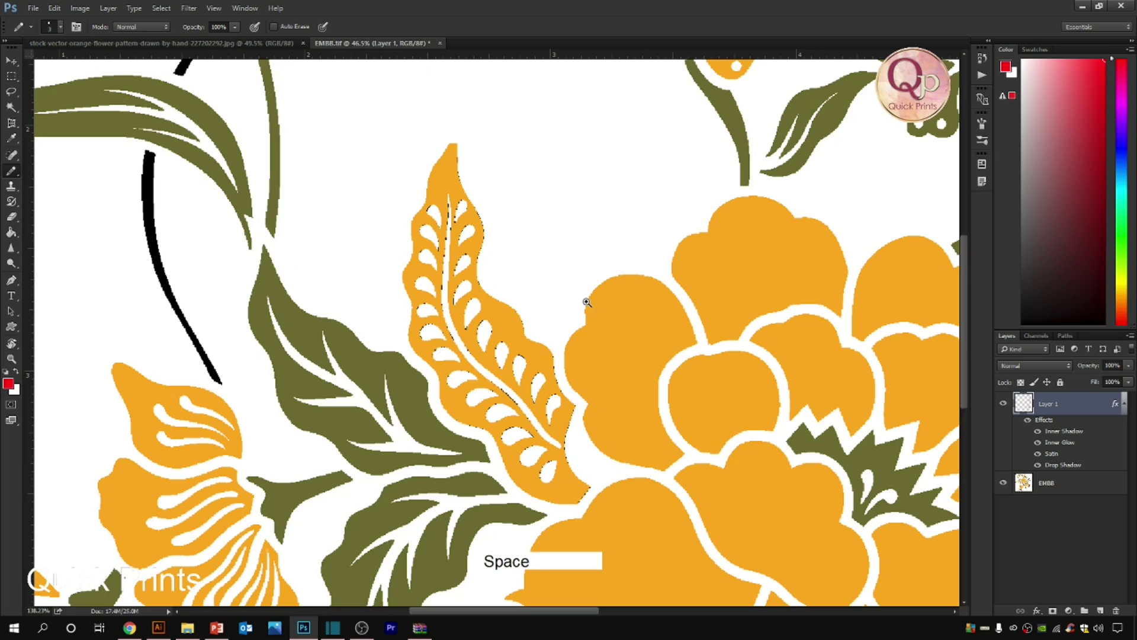
left_click_drag(238, 281, 351, 223)
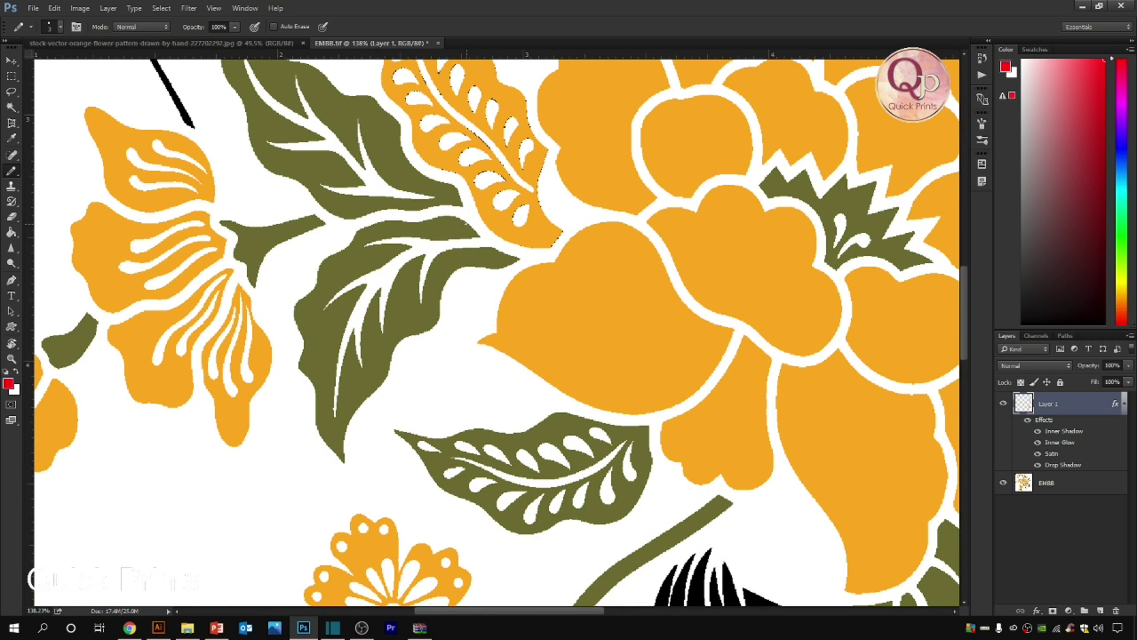
left_click(466, 226)
left_click_drag(431, 212, 455, 235)
key("ctrl+z")
left_click(1027, 419)
mouse_move(464, 224)
left_mouse_down()
mouse_move(471, 241)
mouse_move(640, 345)
mouse_move(305, 234)
mouse_move(520, 209)
left_mouse_up()
key("ctrl+z")
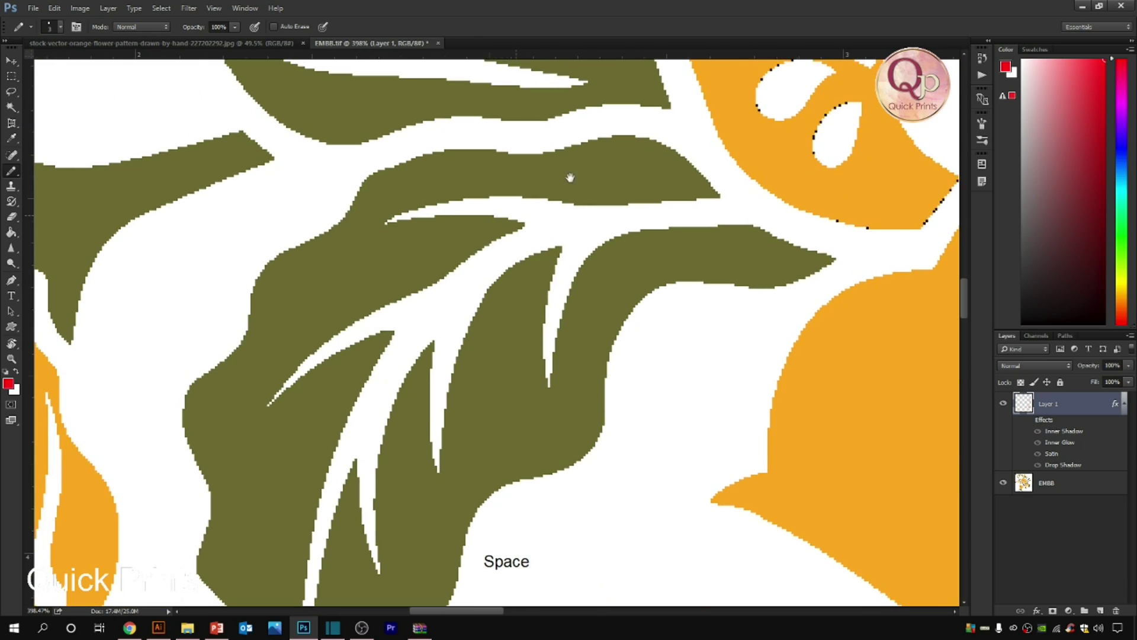
mouse_move(688, 156)
left_mouse_down()
mouse_move(714, 197)
mouse_move(625, 140)
mouse_move(662, 196)
mouse_move(573, 144)
mouse_move(618, 199)
mouse_move(523, 139)
mouse_move(572, 196)
mouse_move(479, 146)
mouse_move(524, 198)
mouse_move(412, 152)
mouse_move(473, 201)
mouse_move(369, 170)
mouse_move(427, 203)
left_mouse_up()
scroll(419, 200, "down", 3)
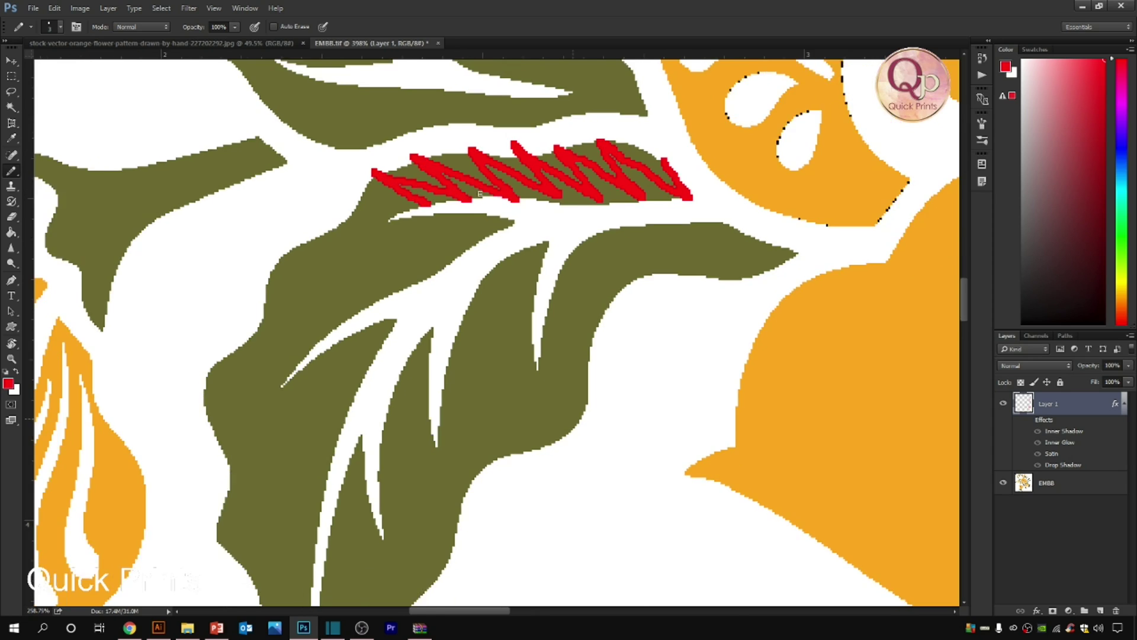
left_click(1028, 420)
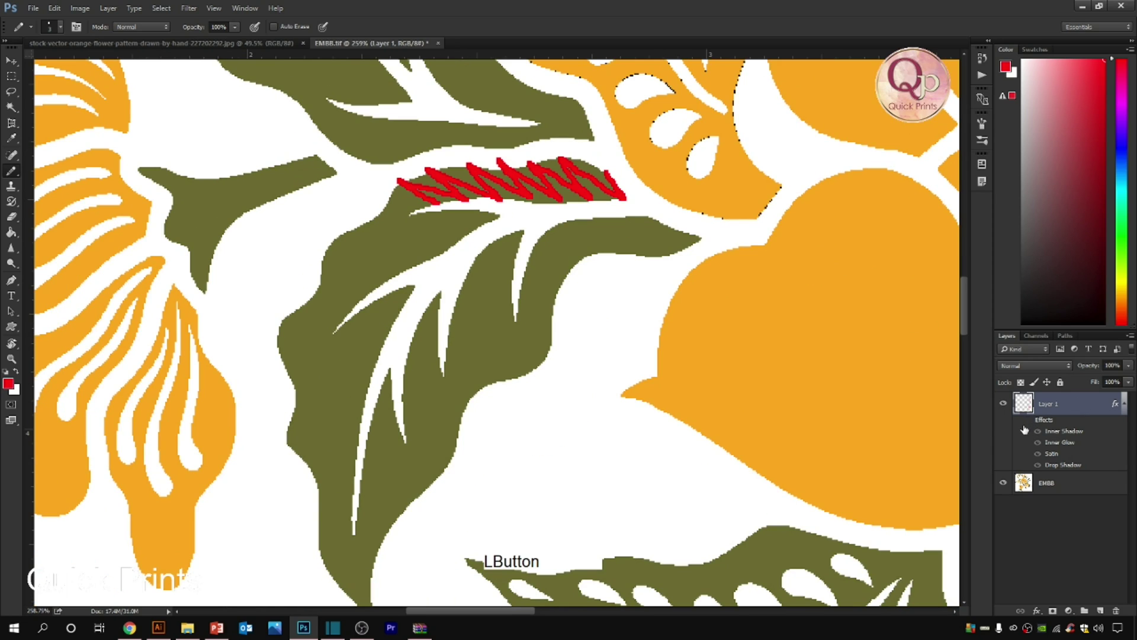
key("ctrl+alt+z")
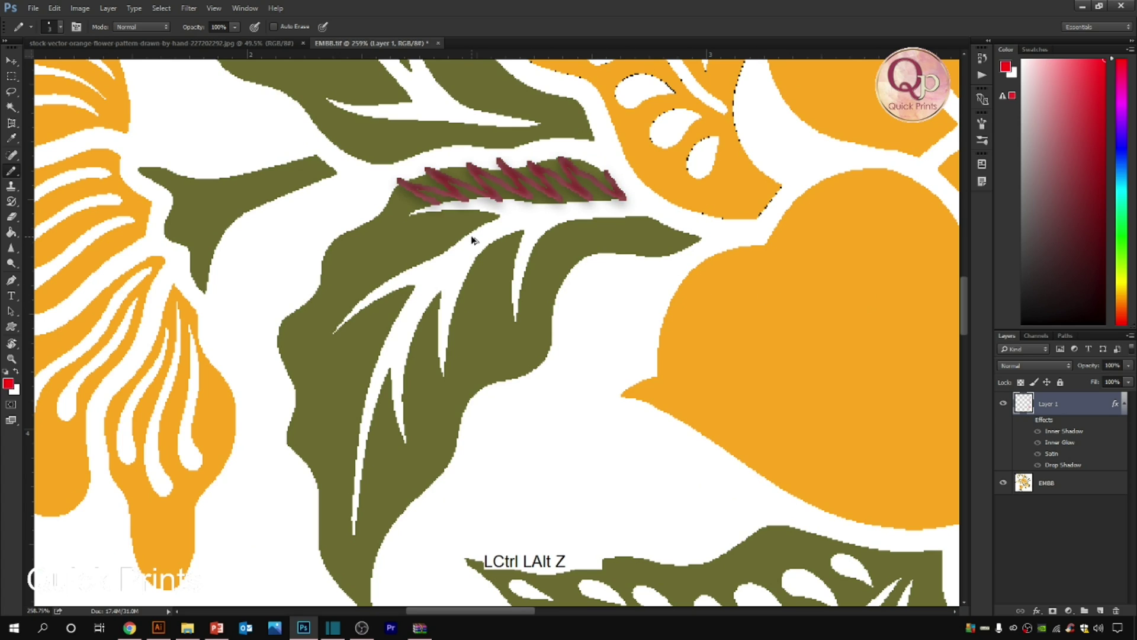
key("ctrl+alt+z")
- Fill all four prongs of the pointed olive leaf beside the small orange bud at the artwork's edge with zigzag stitches
scroll(468, 234, "down", 7)
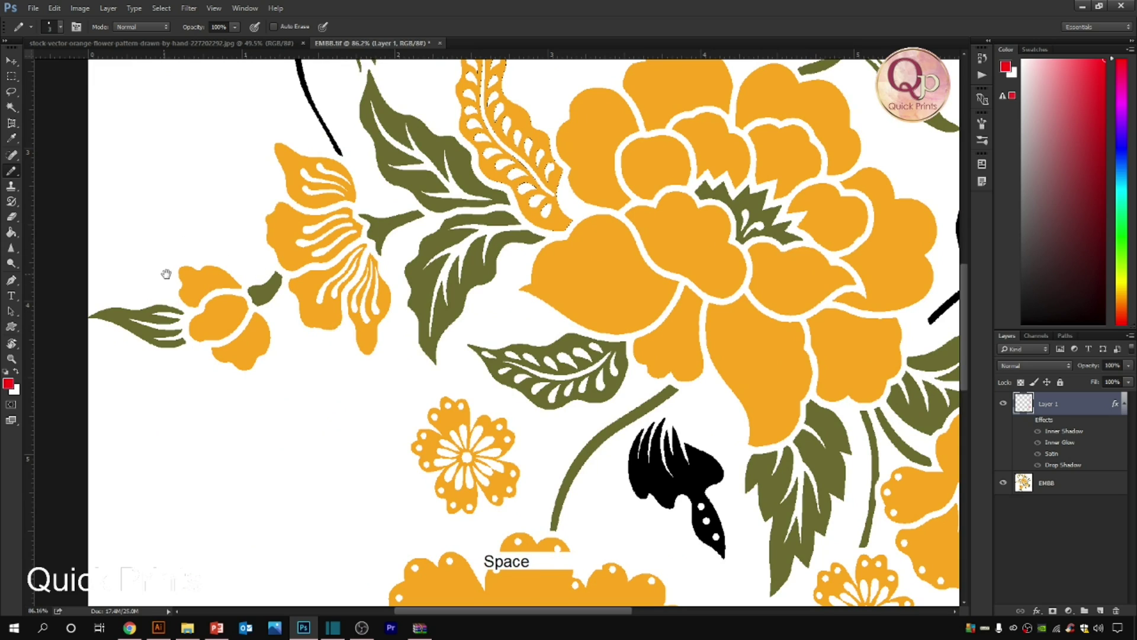
left_click_drag(165, 267, 241, 315)
left_click_drag(476, 367, 88, 407)
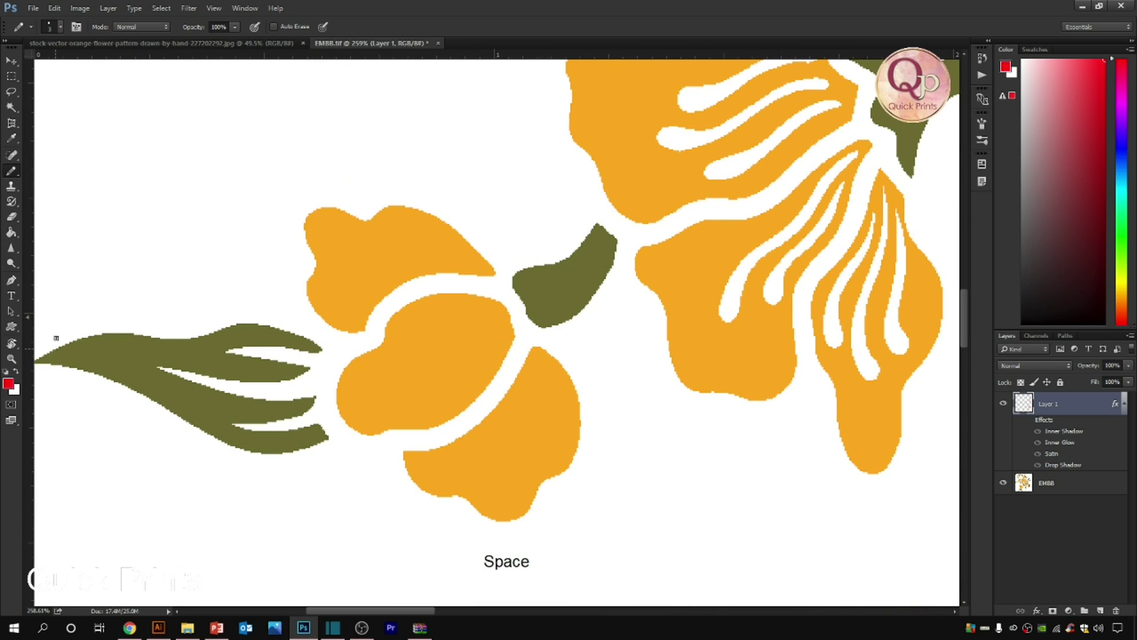
mouse_move(44, 361)
left_mouse_down()
mouse_move(92, 335)
mouse_move(211, 346)
left_mouse_up()
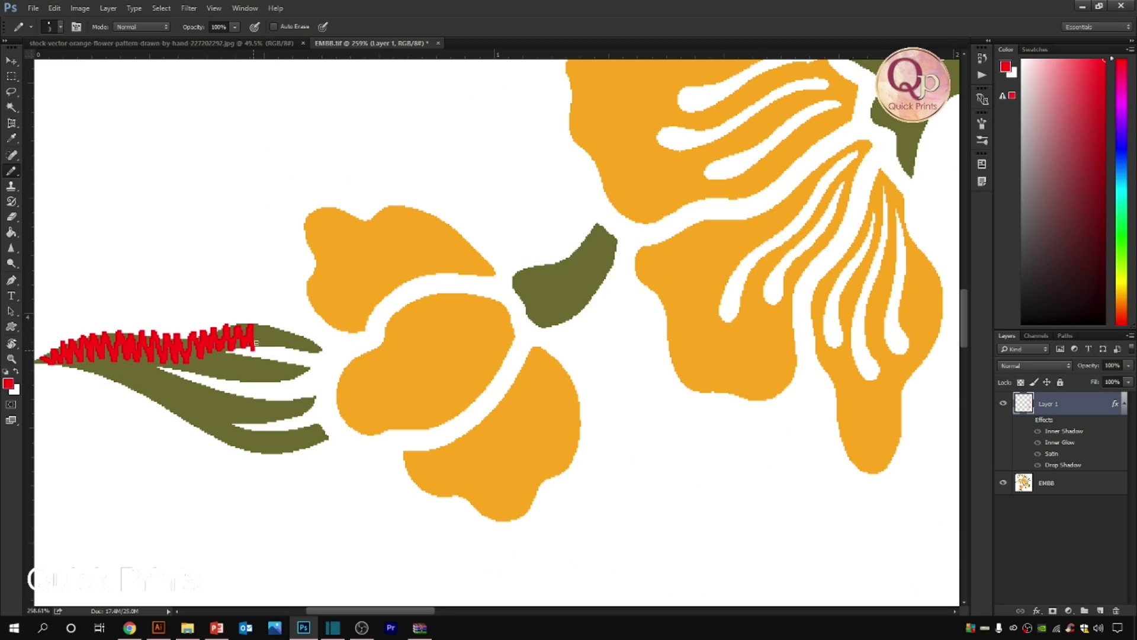
left_click_drag(186, 362, 294, 368)
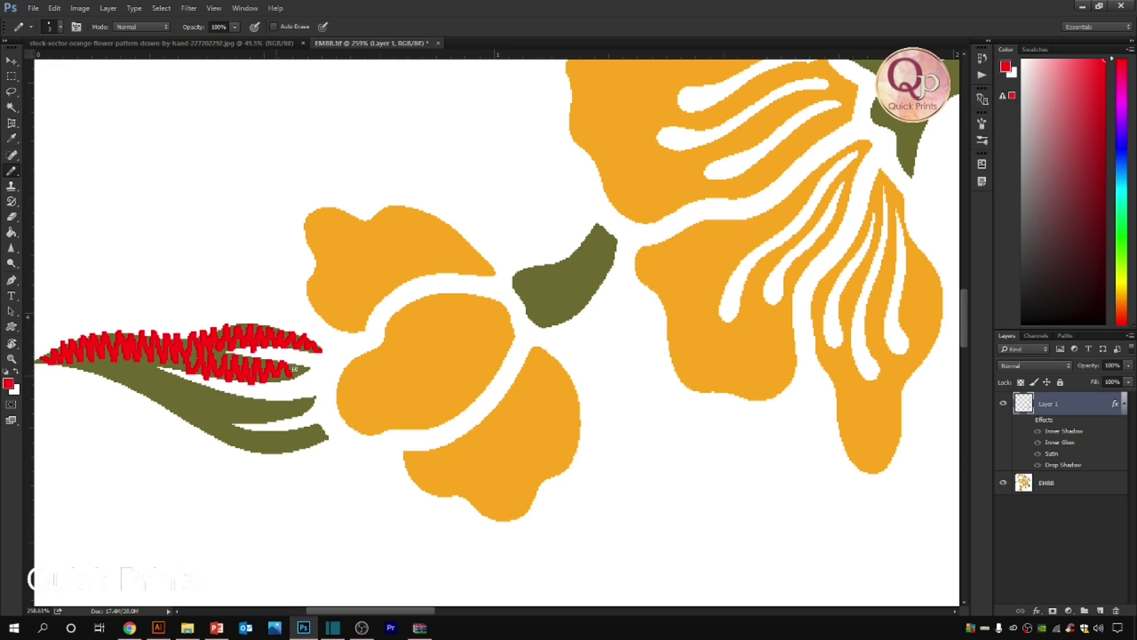
mouse_move(89, 364)
left_mouse_down()
mouse_move(159, 394)
mouse_move(180, 382)
mouse_move(198, 428)
mouse_move(231, 444)
left_mouse_up()
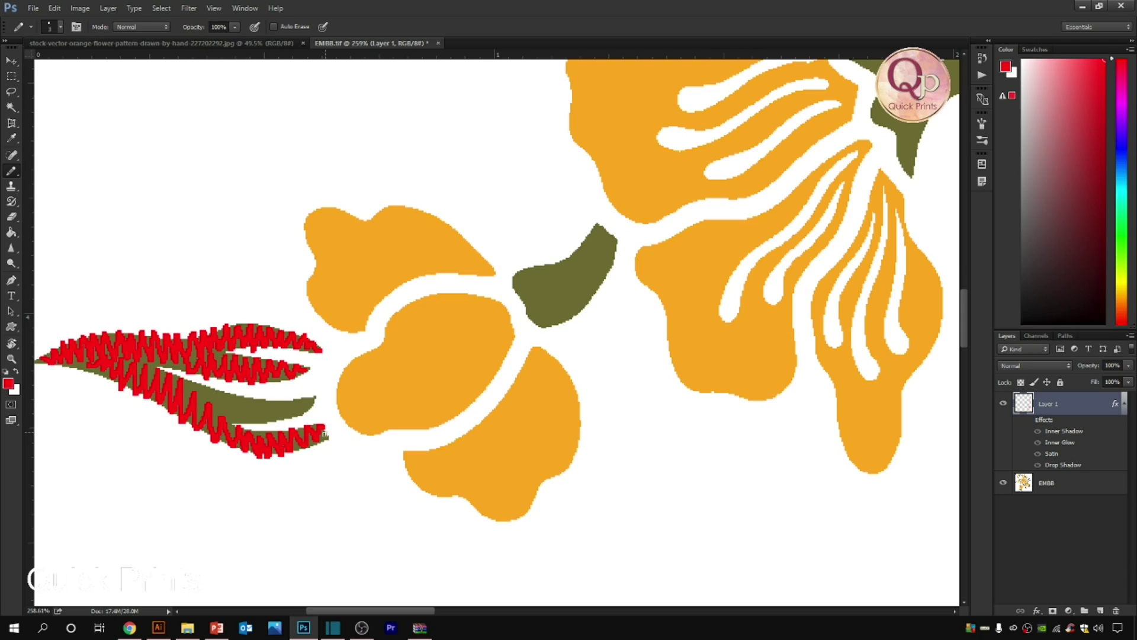
left_click_drag(170, 386, 250, 411)
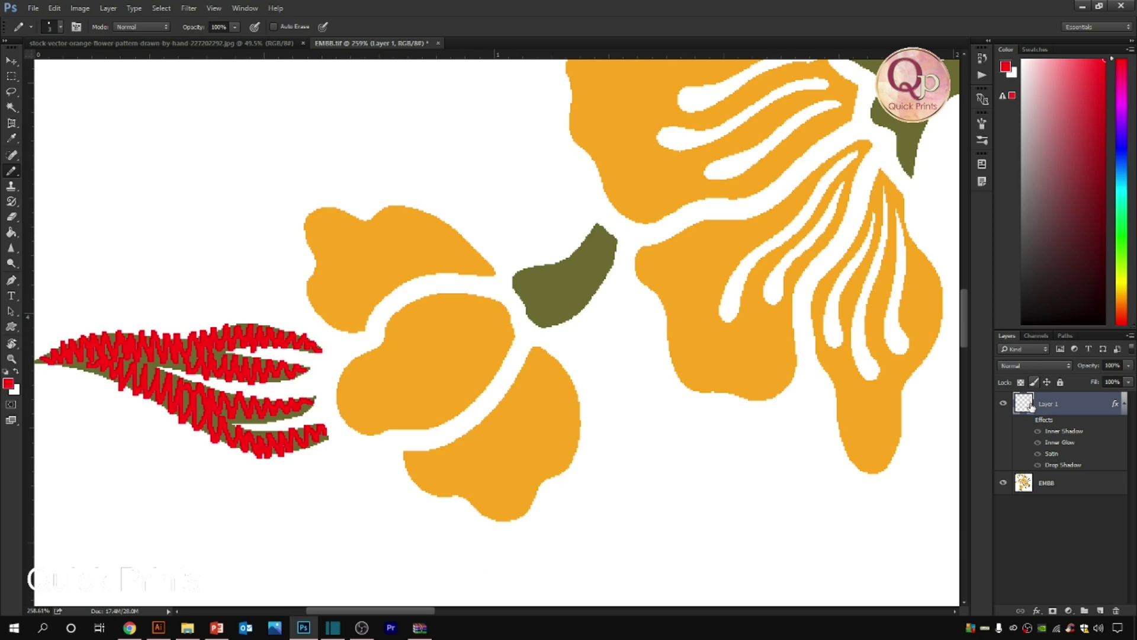
- Preview the stitched leaf with the layer effects, hide them again, and stitch the short olive stem behind the bud
left_click(1026, 433)
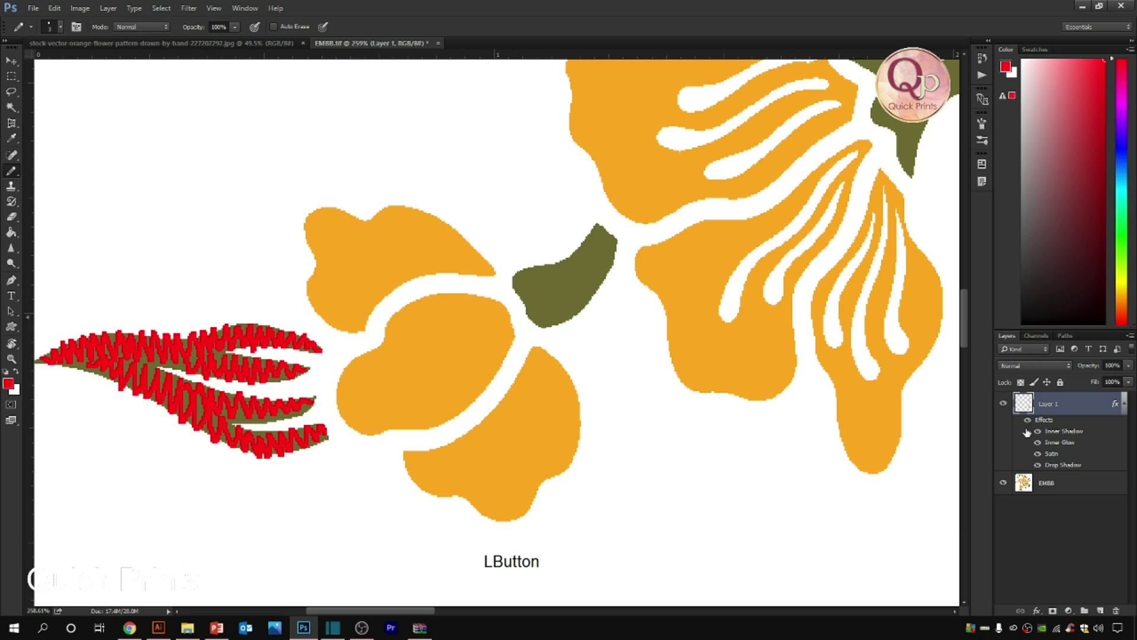
left_click(1028, 420)
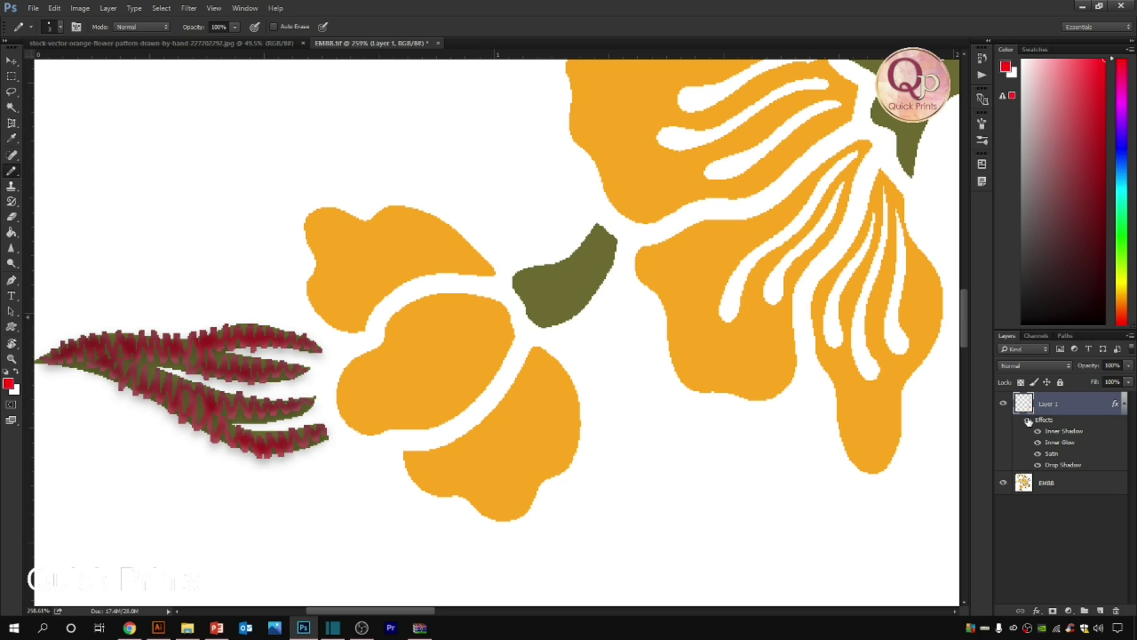
left_click(1028, 420)
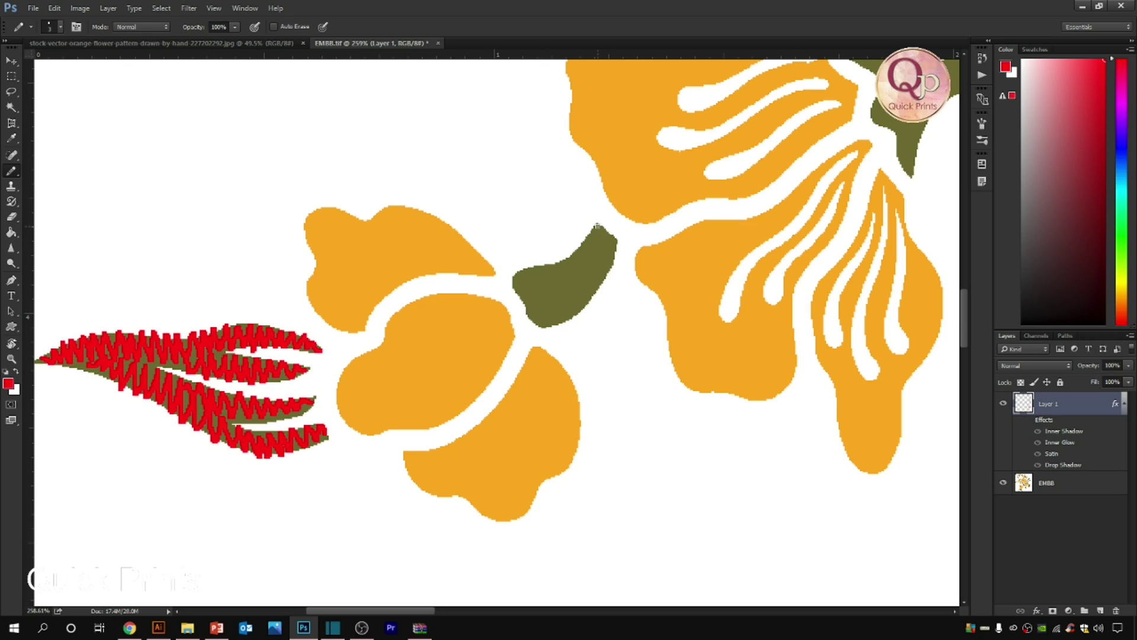
mouse_move(596, 225)
left_mouse_down()
mouse_move(604, 255)
mouse_move(575, 253)
mouse_move(584, 277)
mouse_move(546, 268)
mouse_move(556, 293)
mouse_move(520, 273)
mouse_move(539, 330)
mouse_move(537, 307)
mouse_move(577, 316)
mouse_move(593, 297)
left_mouse_up()
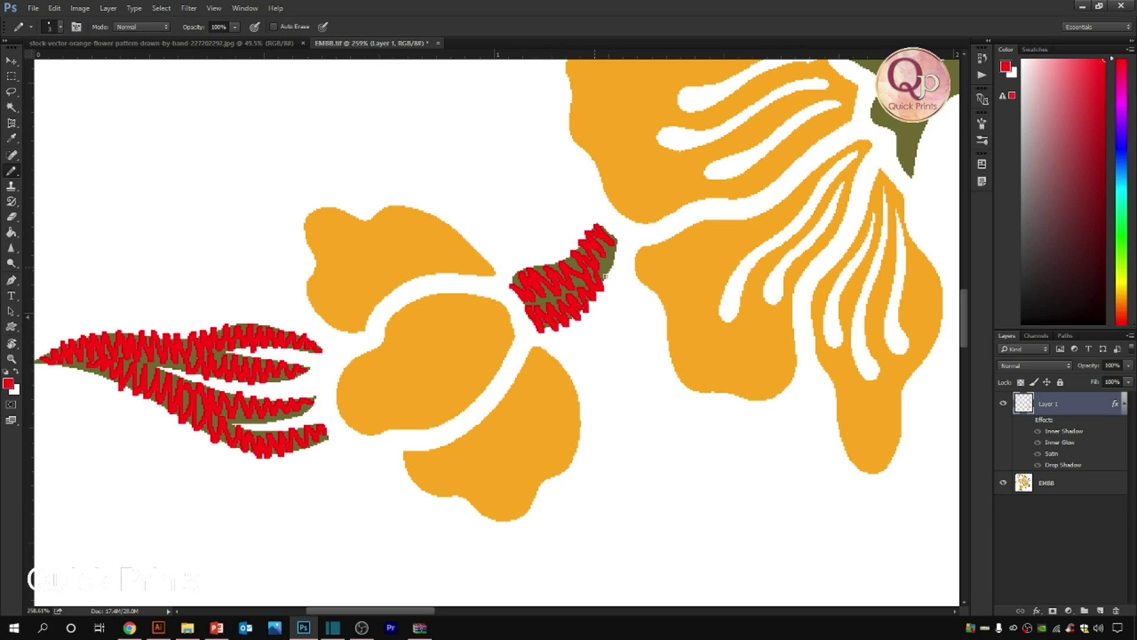
scroll(610, 245, "down", 5)
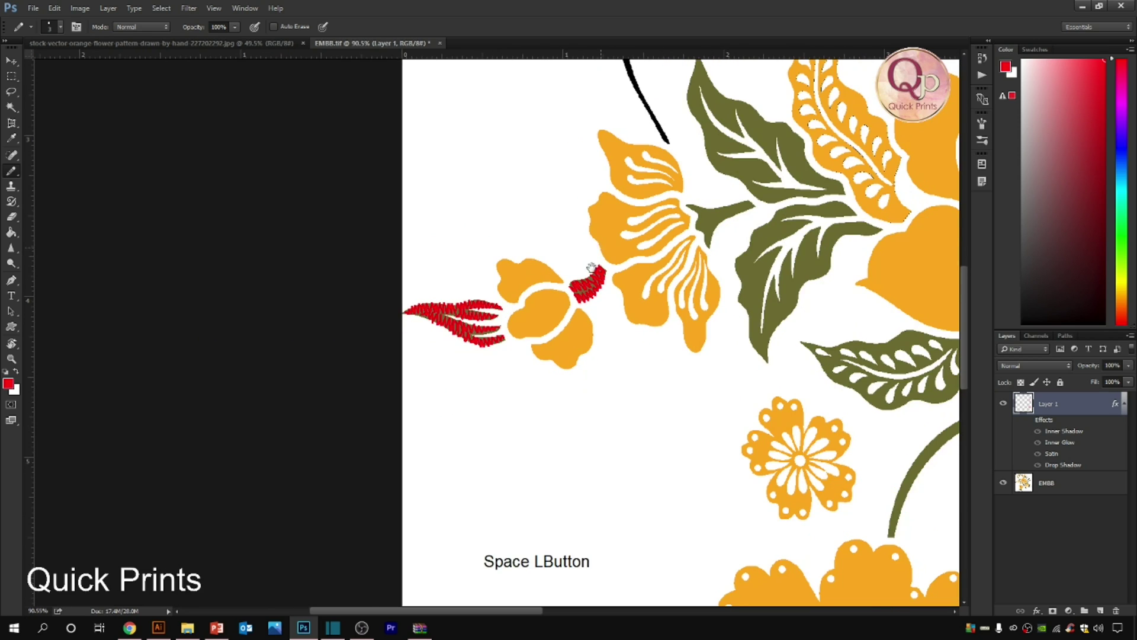
- Stitch the long curved olive leaf crossing the thin black stem, plus the slender olive stem beside it
left_click_drag(598, 246, 418, 530)
left_click_drag(277, 203, 733, 320)
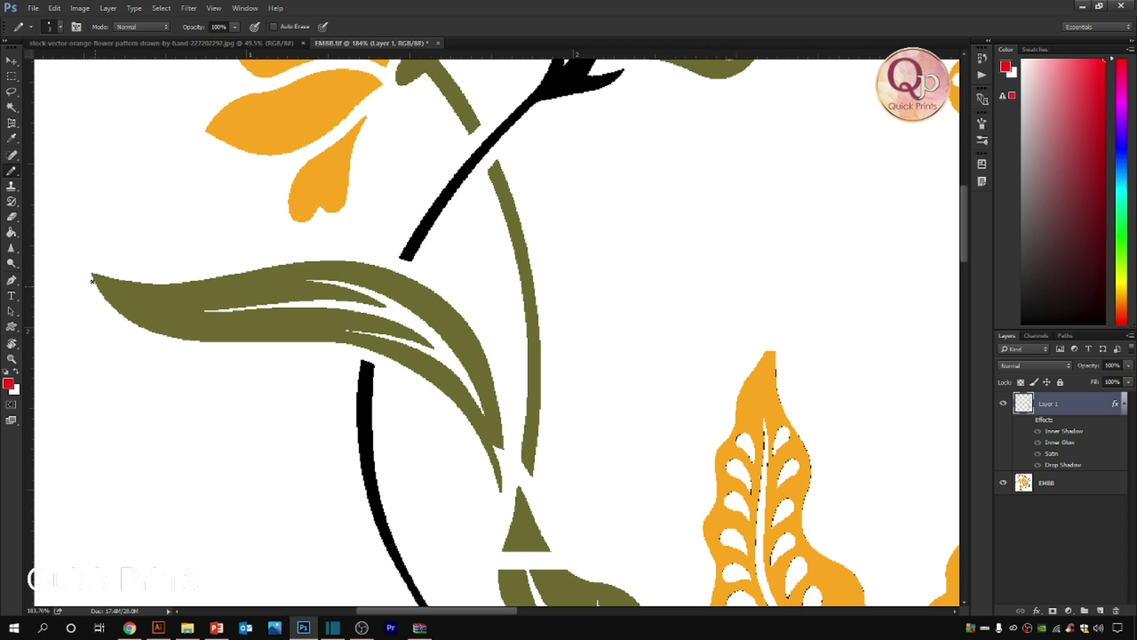
mouse_move(95, 276)
left_mouse_down()
mouse_move(136, 323)
mouse_move(376, 347)
mouse_move(483, 415)
mouse_move(497, 468)
left_mouse_up()
mouse_move(118, 284)
left_mouse_down()
mouse_move(341, 273)
mouse_move(456, 334)
mouse_move(502, 414)
mouse_move(498, 438)
left_mouse_up()
mouse_move(494, 163)
left_mouse_down()
mouse_move(527, 225)
mouse_move(528, 461)
left_mouse_up()
- Stitch the olive calyx of the layered orange flower and the short stem running down from it
left_click_drag(408, 77, 480, 373)
left_click_drag(469, 373, 506, 281)
left_click_drag(502, 348, 544, 425)
- Stitch the edges of the two small olive leaves and the tiny stub next to the black bud
left_click_drag(178, 144, 250, 213)
mouse_move(238, 212)
left_mouse_down()
mouse_move(253, 230)
mouse_move(283, 223)
left_mouse_up()
left_click_drag(228, 353, 421, 279)
mouse_move(229, 355)
left_mouse_down()
mouse_move(302, 370)
mouse_move(436, 285)
left_mouse_up()
mouse_move(292, 148)
left_mouse_down()
mouse_move(382, 196)
mouse_move(437, 260)
left_mouse_up()
mouse_move(290, 172)
left_mouse_down()
mouse_move(385, 260)
mouse_move(440, 269)
left_mouse_up()
- Stitch the edges and inner streaks of the olive flower's two side petals and lowest petal above the black calyx
left_click_drag(679, 270, 334, 229)
mouse_move(373, 287)
left_mouse_down()
mouse_move(276, 220)
mouse_move(355, 145)
mouse_move(438, 190)
mouse_move(424, 320)
left_mouse_up()
left_click_drag(362, 231, 390, 353)
mouse_move(375, 194)
left_mouse_down()
mouse_move(402, 308)
mouse_move(473, 269)
mouse_move(509, 219)
mouse_move(586, 166)
mouse_move(627, 256)
mouse_move(503, 274)
mouse_move(453, 296)
mouse_move(521, 303)
left_mouse_up()
left_click_drag(414, 379, 500, 346)
left_click_drag(525, 395, 587, 326)
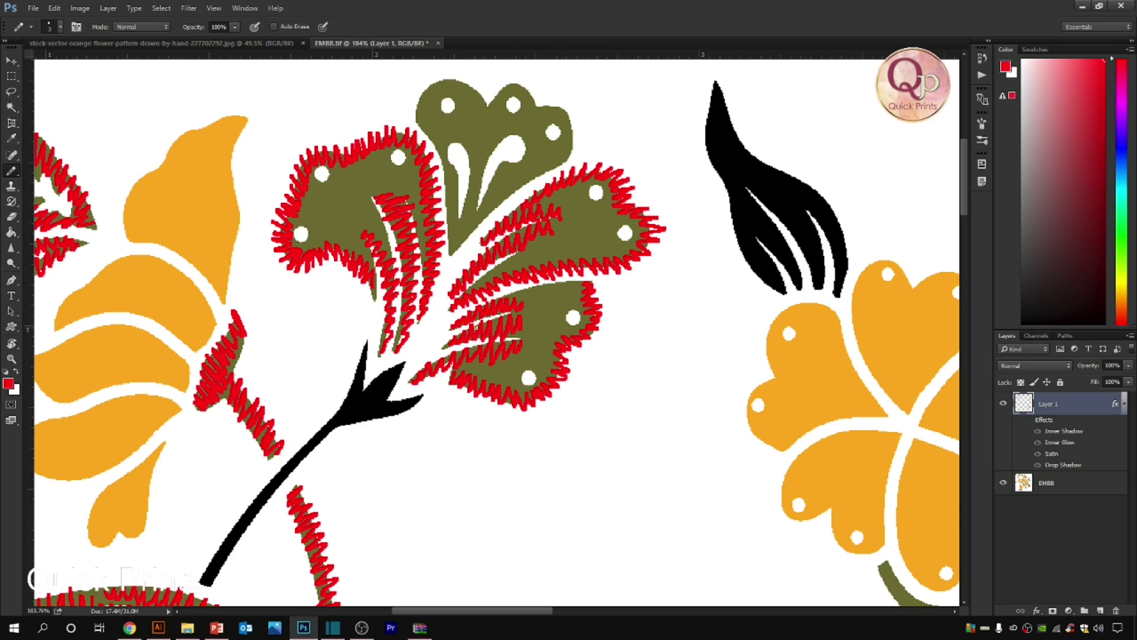
left_click_drag(500, 296, 532, 296)
- Stitch the outline of the olive flower's uppermost petal and the edges around its two teardrop openings
left_click_drag(442, 100, 392, 169)
left_click(418, 328)
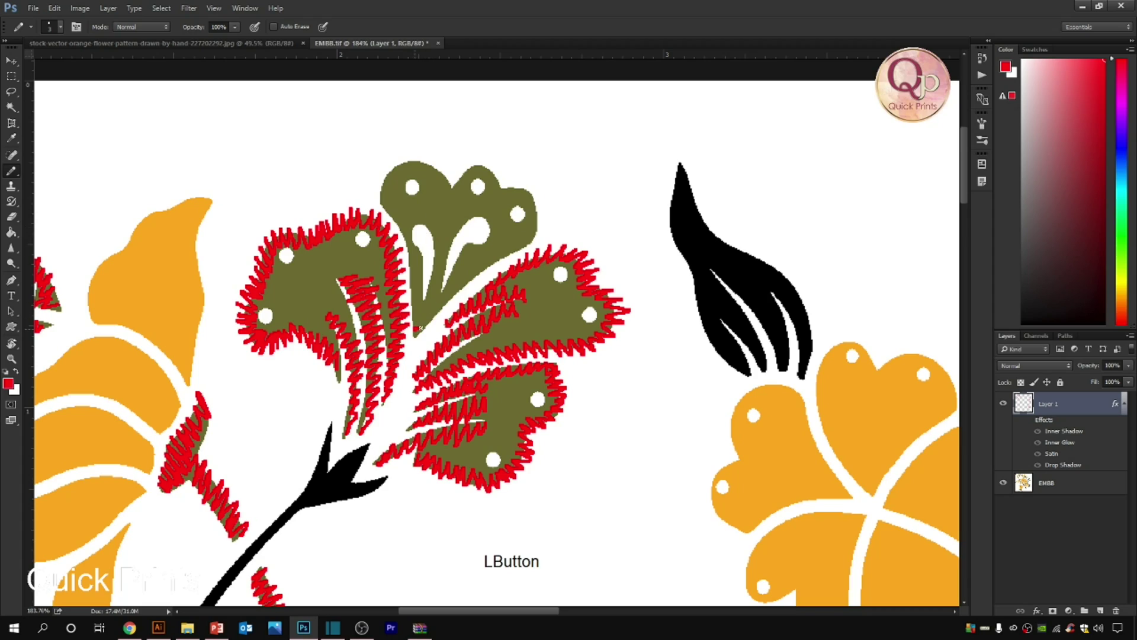
left_click_drag(414, 309, 420, 292)
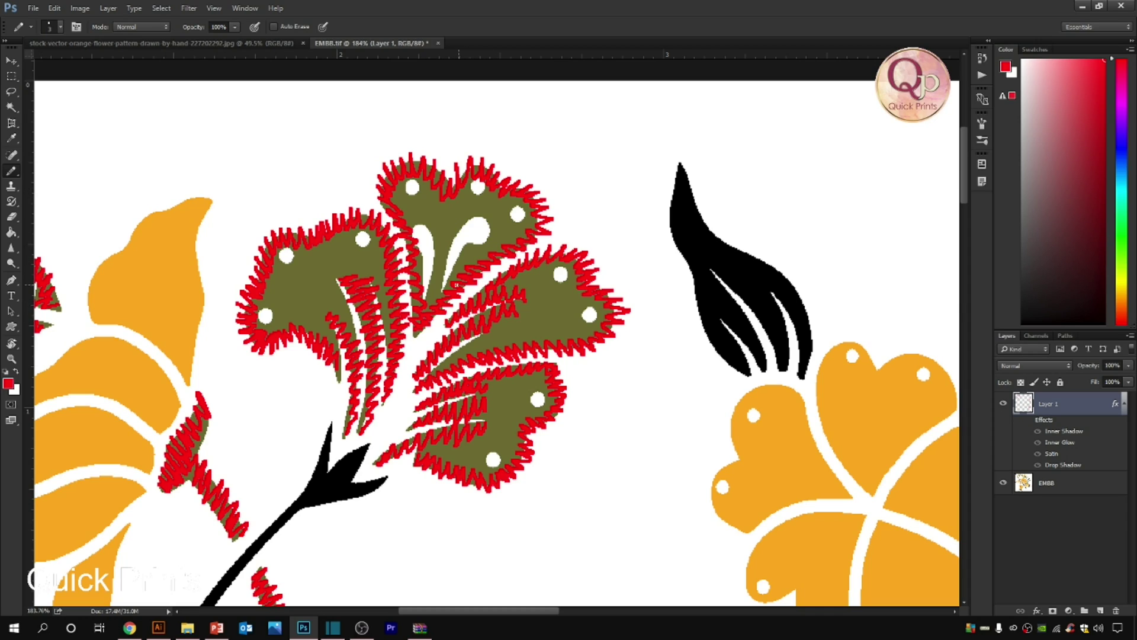
left_click(442, 285)
left_click_drag(444, 281, 451, 242)
left_click_drag(422, 231, 434, 260)
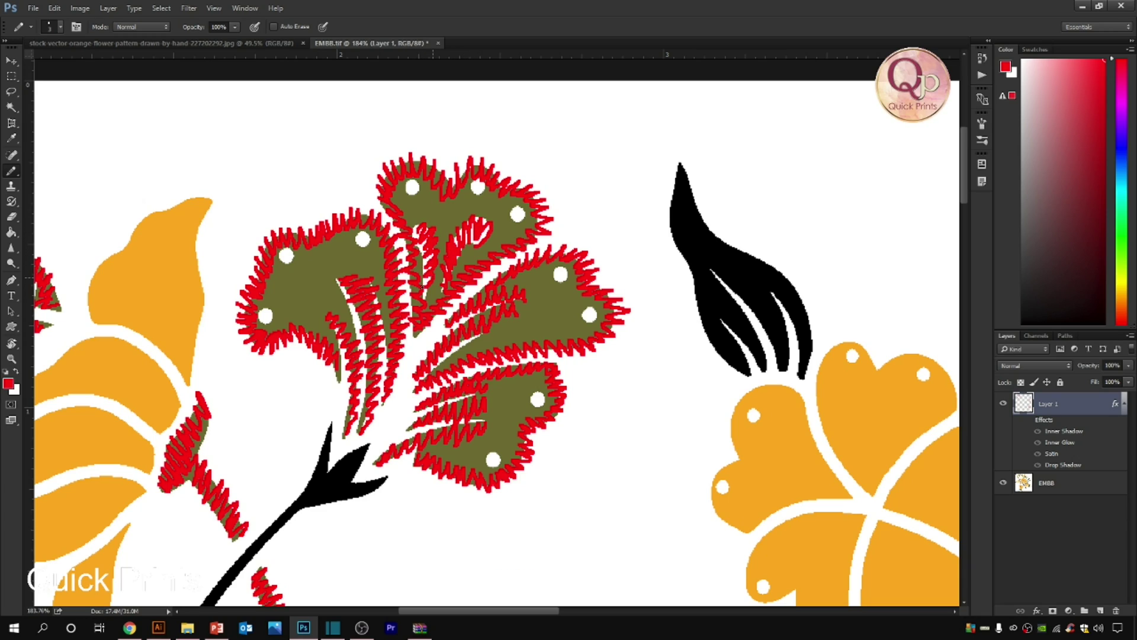
- Examine the stitched olive flower and leaves with the layer effects shown, and hide the effects again
scroll(425, 215, "down", 8)
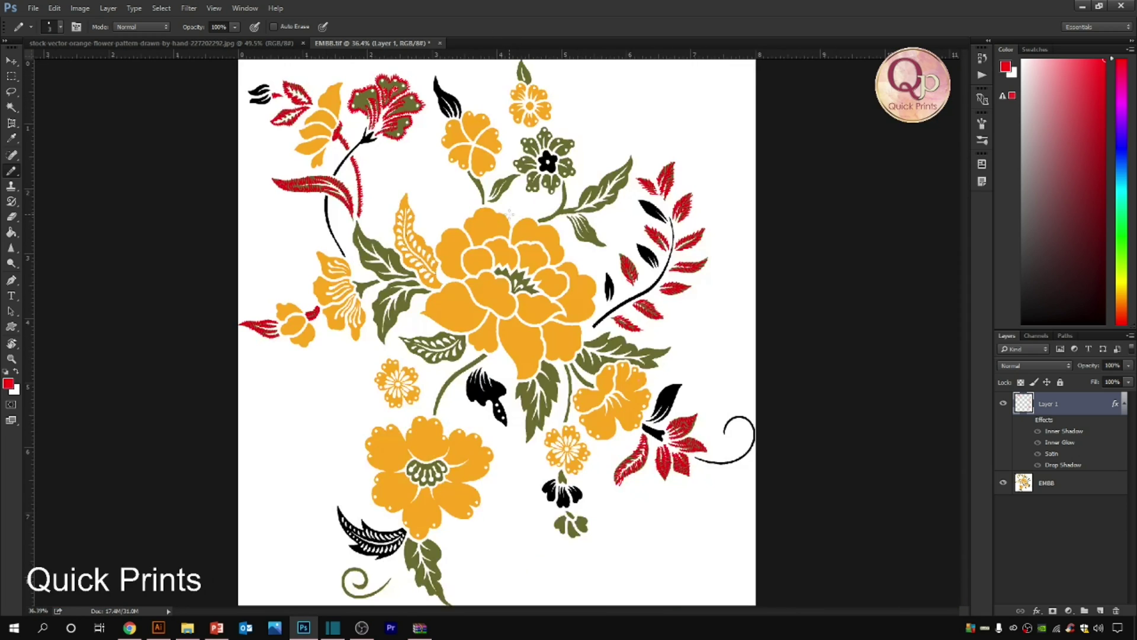
scroll(407, 205, "up", 1)
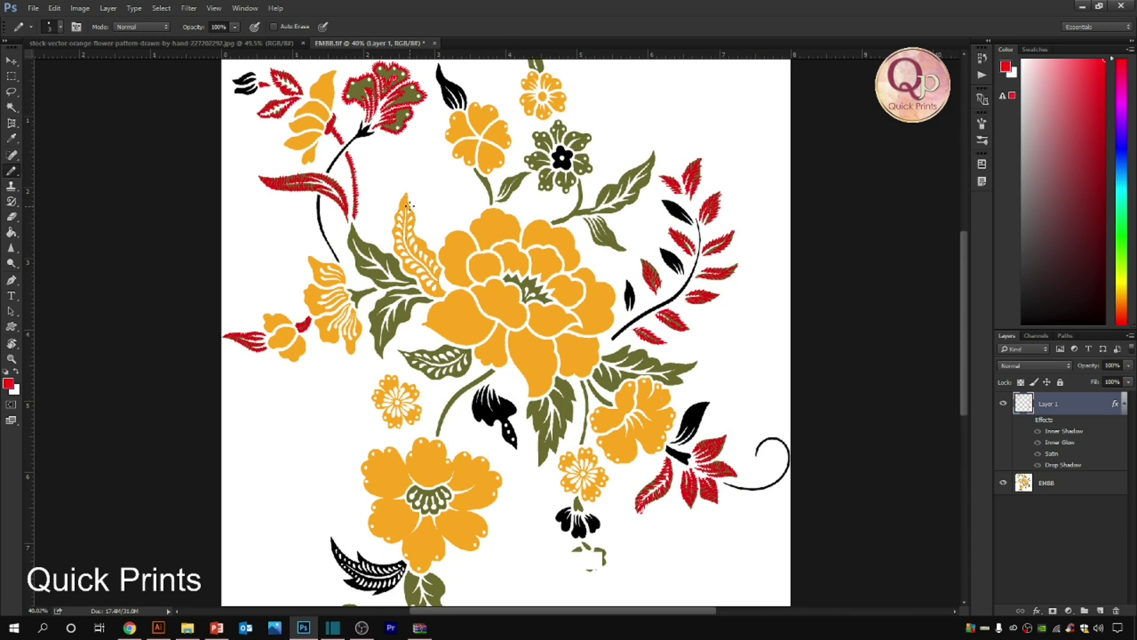
left_click(1027, 421)
scroll(362, 109, "up", 4)
key("space")
left_click_drag(423, 113, 402, 224)
left_click(1026, 432)
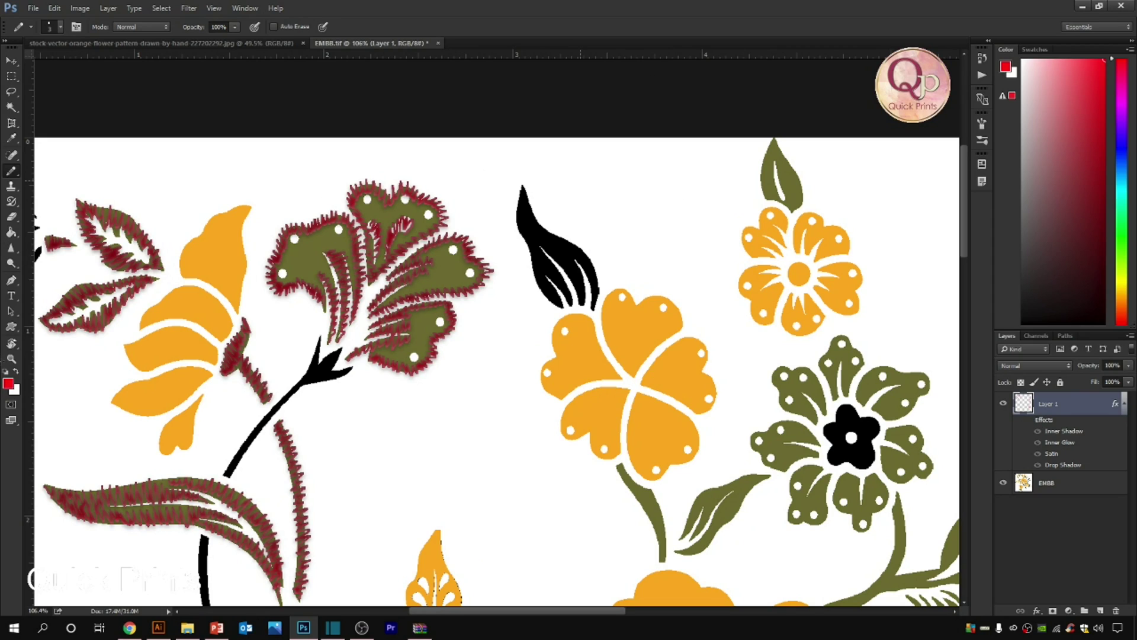
- Set the foreground colour to the dark blue 1c5074
left_click(8, 383)
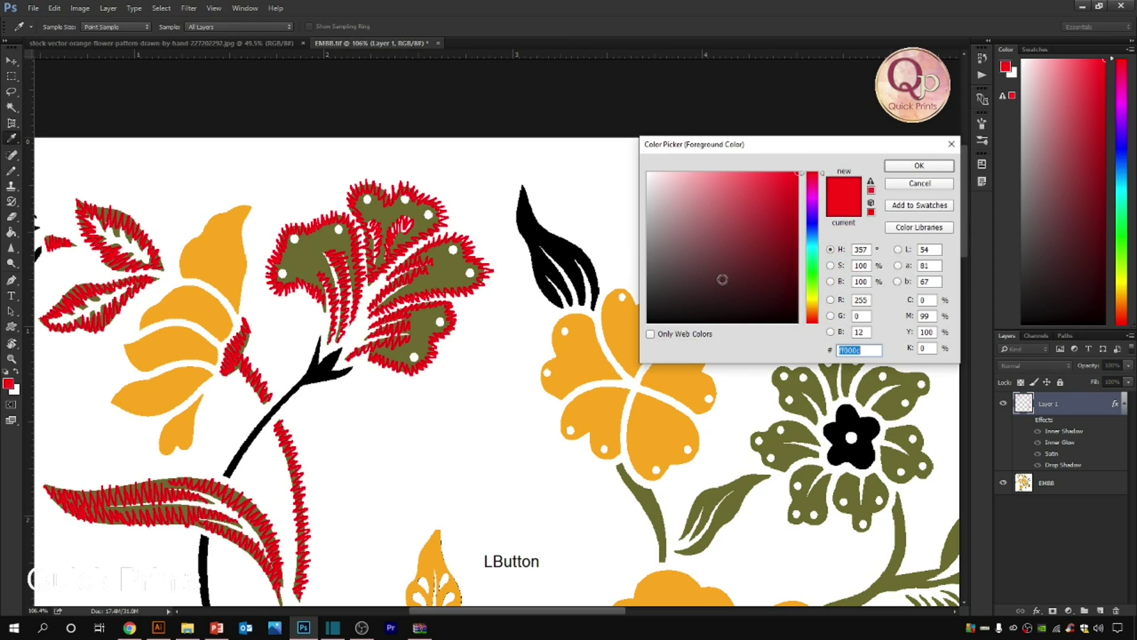
left_click(801, 394)
left_click_drag(713, 287, 674, 279)
left_click(815, 237)
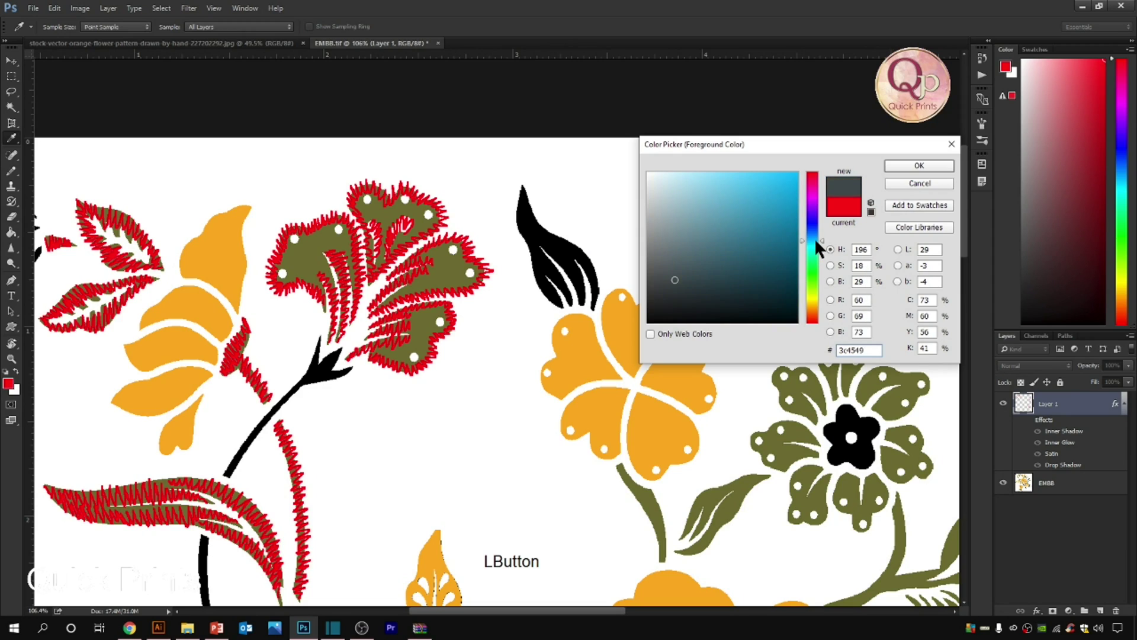
left_click(762, 254)
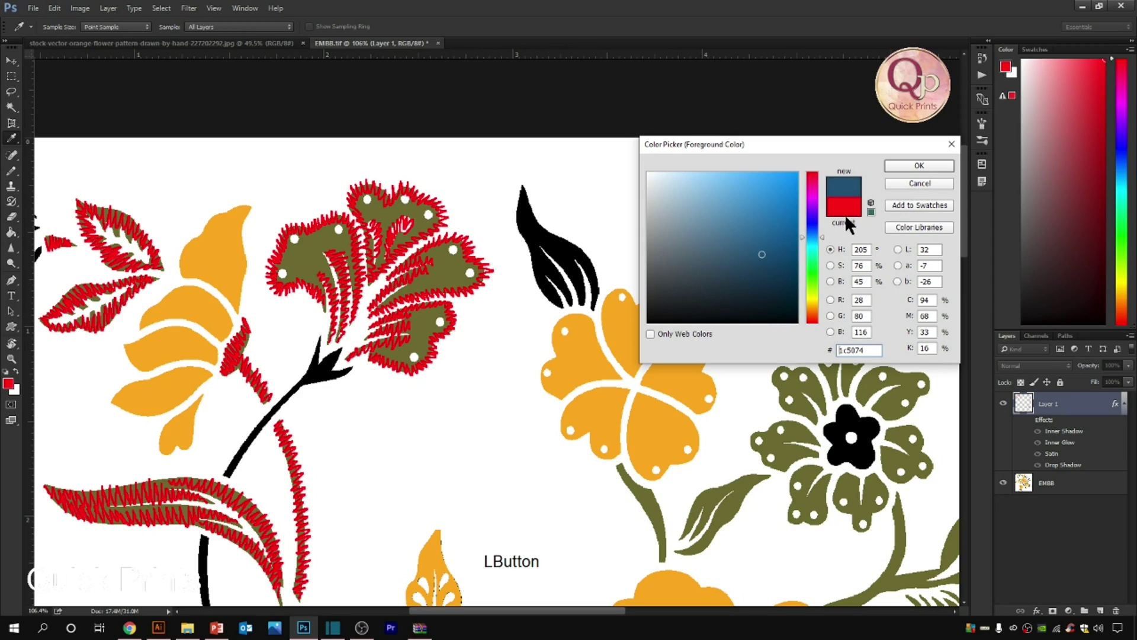
left_click(919, 166)
- Recolour all red stitches on Layer 1 with the blue foreground colour using the Paint Bucket, and preview the layer effects
key("g")
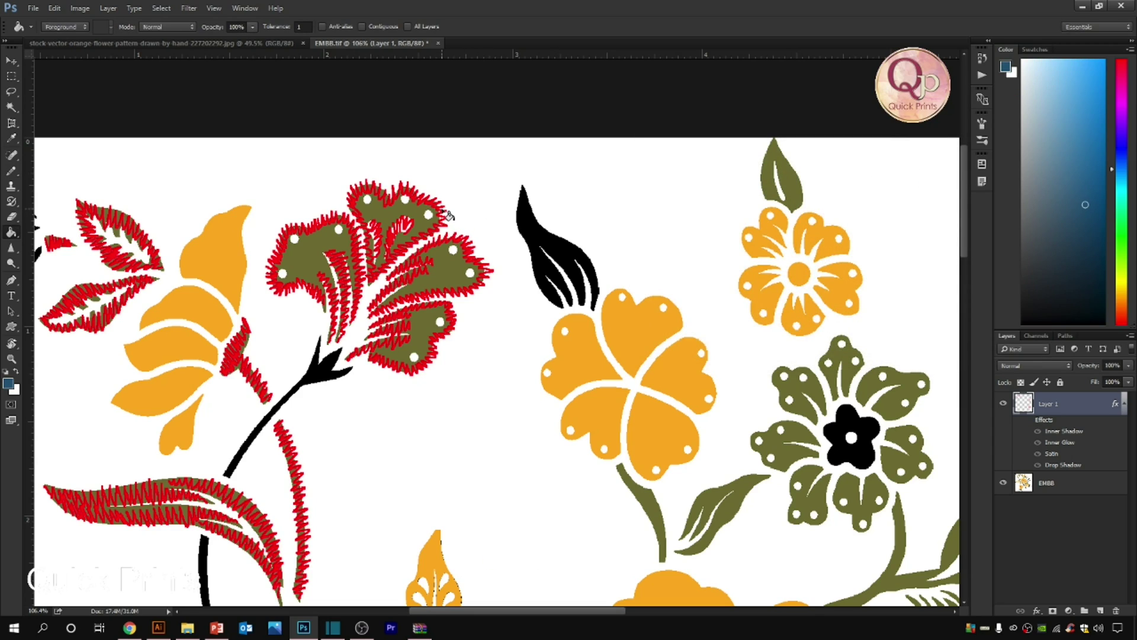
left_click(447, 215)
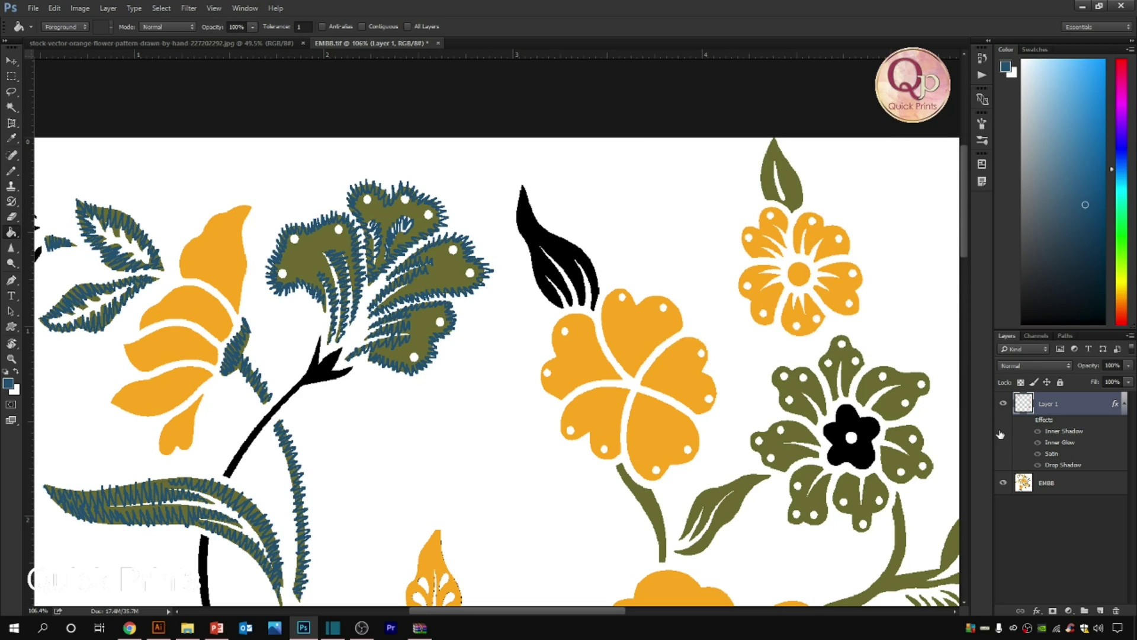
left_click(1030, 420)
left_click(1029, 421)
- Stitch the curved olive stem below the four-petalled orange flower in blue with the Pencil tool
scroll(450, 336, "down", 2)
key("space")
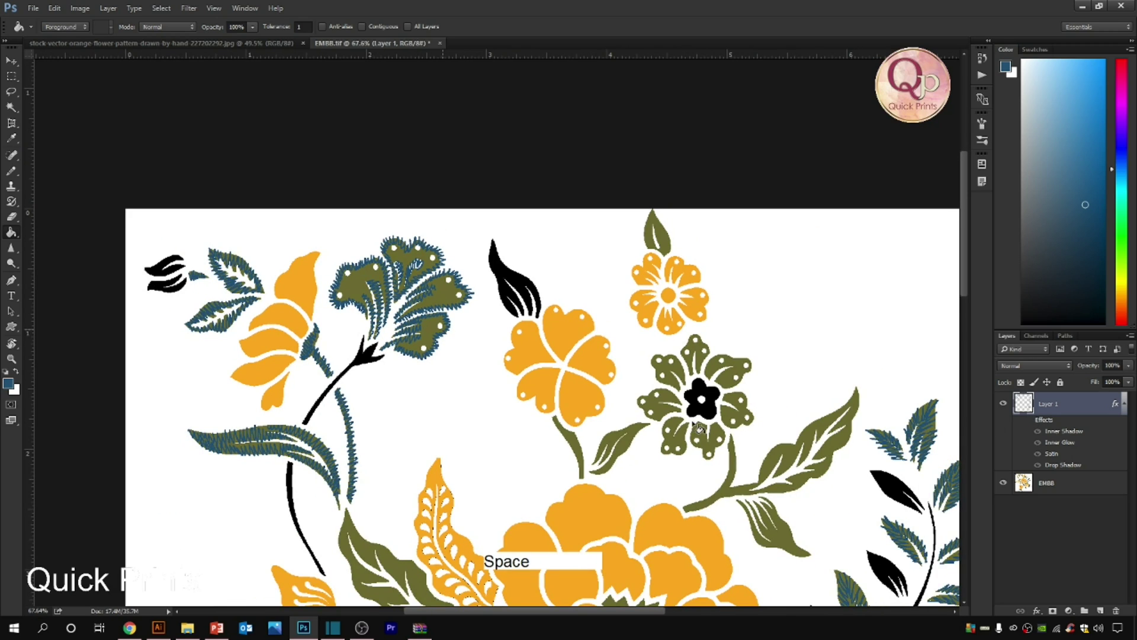
left_click_drag(450, 336, 372, 269)
key("ctrl")
left_click_drag(558, 264, 681, 364)
left_click_drag(191, 334, 618, 323)
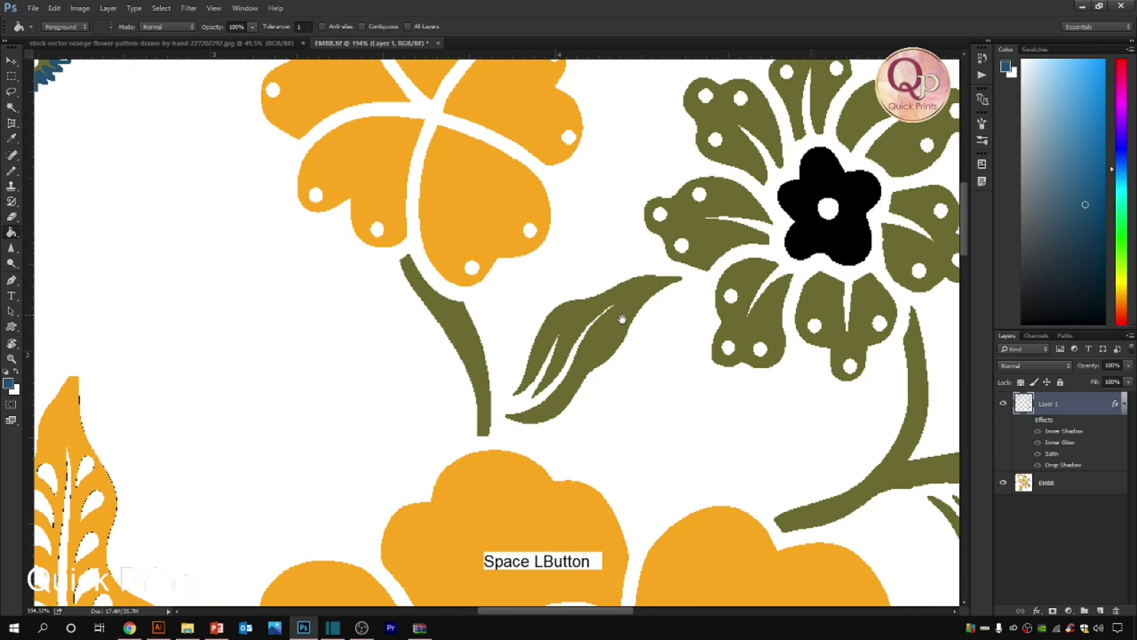
key("b")
key("ctrl+space")
left_click_drag(344, 238, 741, 462)
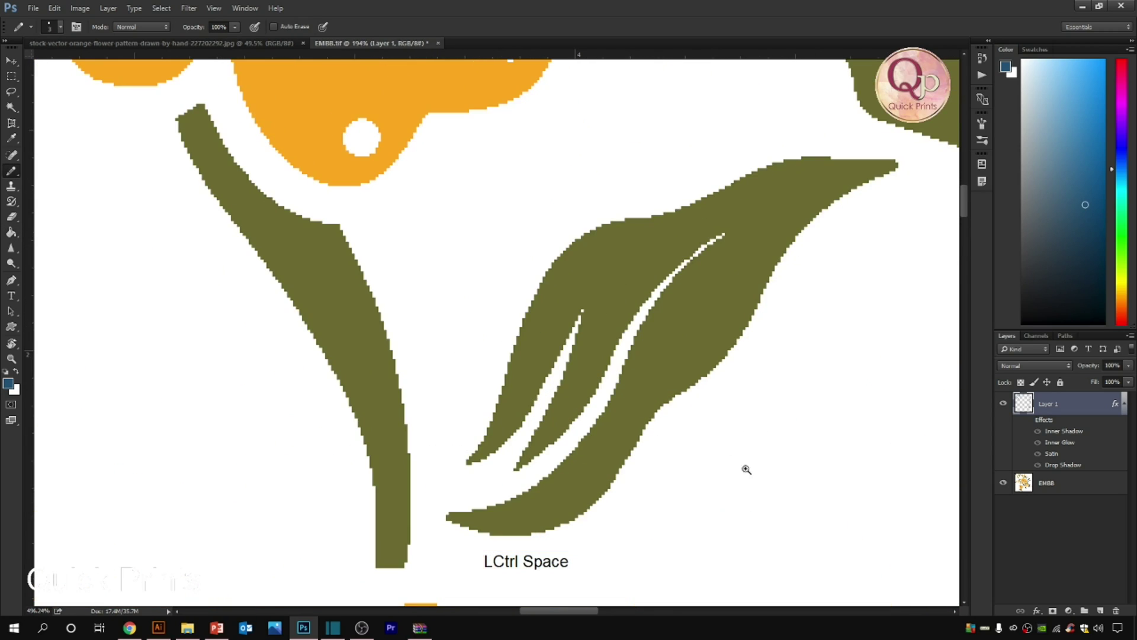
mouse_move(180, 115)
left_mouse_down()
mouse_move(198, 118)
mouse_move(363, 321)
mouse_move(427, 444)
mouse_move(414, 553)
left_mouse_up()
- Stitch the three prongs of the small olive leaf beside the curved stem, filling it up to its tip
mouse_move(468, 457)
left_mouse_down()
mouse_move(536, 363)
mouse_move(648, 273)
mouse_move(802, 190)
mouse_move(899, 166)
left_mouse_up()
mouse_move(451, 512)
left_mouse_down()
mouse_move(583, 489)
mouse_move(846, 184)
left_mouse_up()
mouse_move(516, 468)
left_mouse_down()
mouse_move(547, 441)
mouse_move(638, 275)
mouse_move(710, 246)
left_mouse_up()
- Stitch the olive petals of the dark-centred flower in the upper middle of the artwork
scroll(682, 239, "down", 4)
scroll(270, 189, "down", 4)
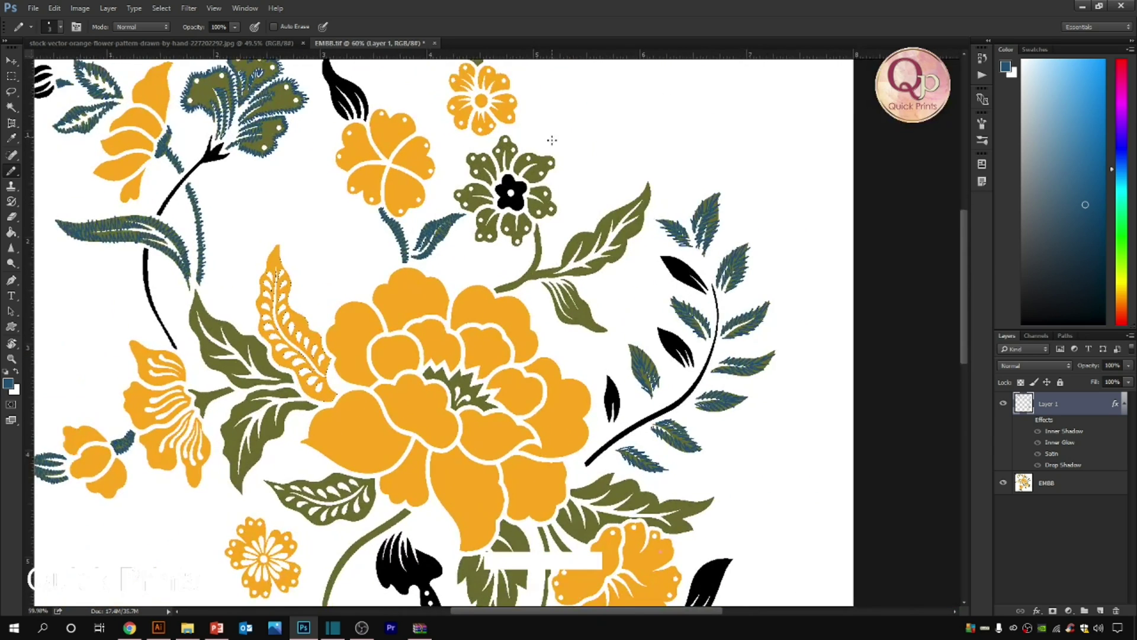
scroll(504, 225, "up", 4)
left_click_drag(568, 353, 470, 485)
scroll(350, 255, "up", 4)
mouse_move(240, 364)
left_mouse_down()
mouse_move(249, 278)
mouse_move(328, 260)
mouse_move(455, 335)
left_mouse_up()
left_click_drag(320, 334, 456, 351)
mouse_move(233, 370)
left_mouse_down()
mouse_move(286, 405)
mouse_move(333, 408)
mouse_move(377, 385)
mouse_move(452, 377)
mouse_move(294, 425)
mouse_move(219, 355)
mouse_move(206, 301)
mouse_move(251, 254)
mouse_move(314, 262)
mouse_move(362, 287)
mouse_move(414, 453)
left_mouse_up()
left_click_drag(314, 365, 390, 480)
mouse_move(248, 357)
left_mouse_down()
mouse_move(265, 446)
mouse_move(385, 474)
mouse_move(290, 566)
left_mouse_up()
mouse_move(354, 490)
left_mouse_down()
mouse_move(288, 371)
mouse_move(319, 344)
mouse_move(351, 267)
mouse_move(391, 271)
mouse_move(416, 311)
mouse_move(460, 345)
mouse_move(442, 383)
mouse_move(395, 425)
mouse_move(388, 477)
left_mouse_up()
left_click_drag(379, 337, 362, 480)
left_click_drag(362, 480, 265, 283)
mouse_move(346, 307)
left_mouse_down()
mouse_move(351, 219)
mouse_move(391, 170)
mouse_move(448, 164)
mouse_move(496, 206)
mouse_move(560, 178)
mouse_move(610, 219)
mouse_move(569, 255)
mouse_move(555, 302)
mouse_move(516, 295)
mouse_move(505, 346)
mouse_move(465, 347)
mouse_move(421, 368)
mouse_move(388, 328)
mouse_move(423, 303)
mouse_move(446, 250)
mouse_move(527, 244)
left_mouse_up()
- Stitch the olive stem and leaves branching off beneath the dark-centred flower
scroll(532, 293, "down", 5)
left_click_drag(543, 350, 598, 356)
mouse_move(257, 170)
left_mouse_down()
mouse_move(328, 154)
mouse_move(378, 185)
mouse_move(410, 223)
mouse_move(415, 272)
mouse_move(449, 307)
mouse_move(447, 334)
mouse_move(421, 361)
mouse_move(376, 357)
mouse_move(346, 402)
mouse_move(302, 369)
mouse_move(242, 364)
mouse_move(235, 301)
mouse_move(261, 237)
mouse_move(320, 261)
mouse_move(379, 307)
mouse_move(313, 311)
left_mouse_up()
scroll(568, 263, "down", 5)
mouse_move(463, 254)
left_mouse_down()
mouse_move(370, 268)
mouse_move(382, 361)
mouse_move(357, 402)
mouse_move(411, 413)
mouse_move(406, 398)
mouse_move(441, 402)
mouse_move(461, 370)
mouse_move(450, 322)
mouse_move(489, 281)
mouse_move(465, 266)
mouse_move(415, 361)
left_mouse_up()
mouse_move(539, 274)
left_mouse_down()
mouse_move(493, 333)
mouse_move(503, 379)
mouse_move(547, 373)
mouse_move(573, 424)
mouse_move(637, 363)
mouse_move(645, 314)
mouse_move(617, 275)
mouse_move(565, 283)
mouse_move(585, 318)
mouse_move(568, 385)
left_mouse_up()
- Stitch the olive calyx and stem piece joining the fan-shaped orange flower to the central leaves
scroll(569, 385, "down", 5)
left_click_drag(401, 373, 375, 438)
mouse_move(374, 459)
left_mouse_down()
mouse_move(241, 345)
mouse_move(270, 338)
left_mouse_up()
mouse_move(201, 228)
left_mouse_down()
mouse_move(296, 243)
mouse_move(246, 285)
mouse_move(288, 396)
mouse_move(309, 275)
mouse_move(300, 322)
left_mouse_up()
left_click_drag(292, 261, 353, 245)
left_click_drag(354, 245, 452, 237)
- Stitch blue zigzags around the edges of the upper olive leaf between the fan-shaped orange flower and the large central flower
mouse_move(173, 334)
left_mouse_down()
mouse_move(138, 303)
mouse_move(133, 219)
mouse_move(174, 200)
mouse_move(243, 278)
mouse_move(305, 296)
mouse_move(438, 391)
mouse_move(450, 418)
left_mouse_up()
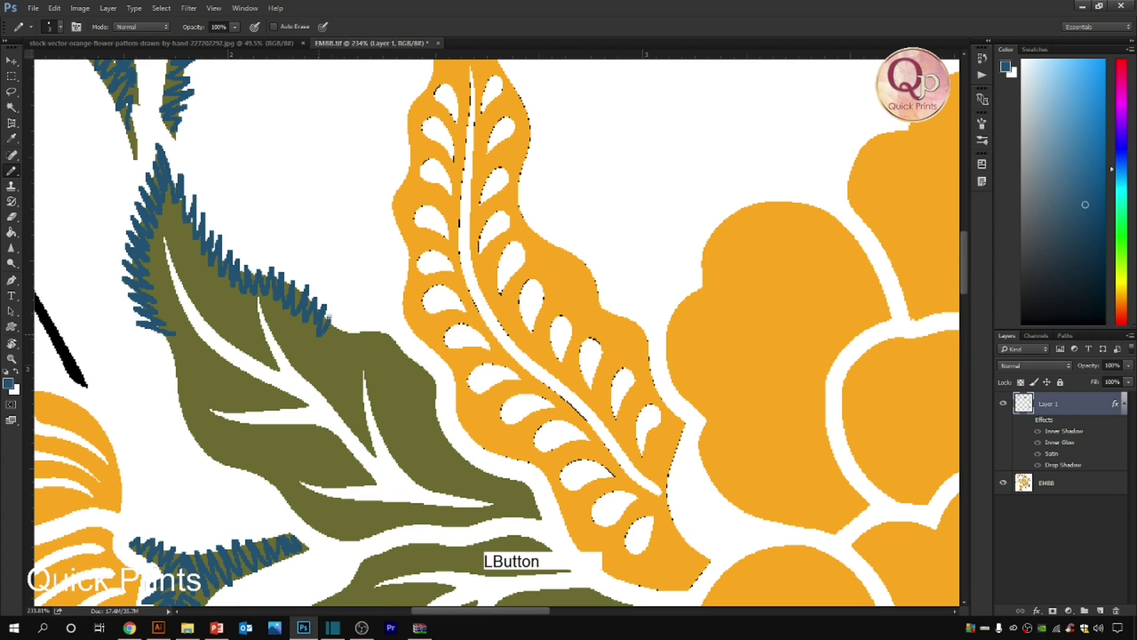
key("space")
mouse_move(450, 417)
left_mouse_down()
mouse_move(369, 251)
mouse_move(360, 287)
mouse_move(426, 308)
mouse_move(464, 354)
left_mouse_up()
key("space")
mouse_move(60, 173)
left_mouse_down()
mouse_move(106, 199)
mouse_move(134, 274)
mouse_move(172, 317)
mouse_move(209, 329)
mouse_move(237, 376)
mouse_move(456, 353)
left_mouse_up()
- Stitch along the white main vein and side veins inside the upper of the two central olive leaves
key("space")
left_click_drag(134, 249, 238, 260)
key("space")
left_click_drag(167, 187, 254, 270)
mouse_move(169, 156)
left_mouse_down()
mouse_move(182, 193)
mouse_move(261, 293)
mouse_move(289, 304)
left_mouse_up()
mouse_move(264, 217)
left_mouse_down()
mouse_move(296, 289)
mouse_move(206, 223)
left_mouse_up()
key("space")
mouse_move(208, 224)
left_mouse_down()
mouse_move(204, 238)
mouse_move(258, 279)
mouse_move(388, 352)
left_mouse_up()
left_click_drag(277, 224, 298, 251)
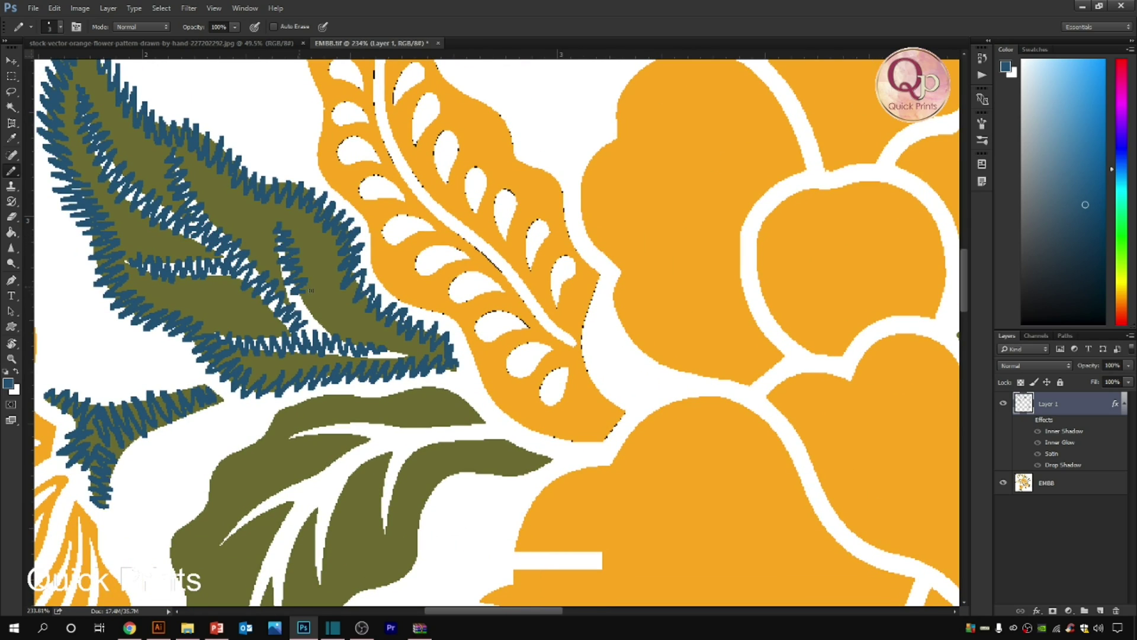
- Stitch the main vein and the lower side veins of the second central olive leaf, working from its tip towards the stalk
key("space")
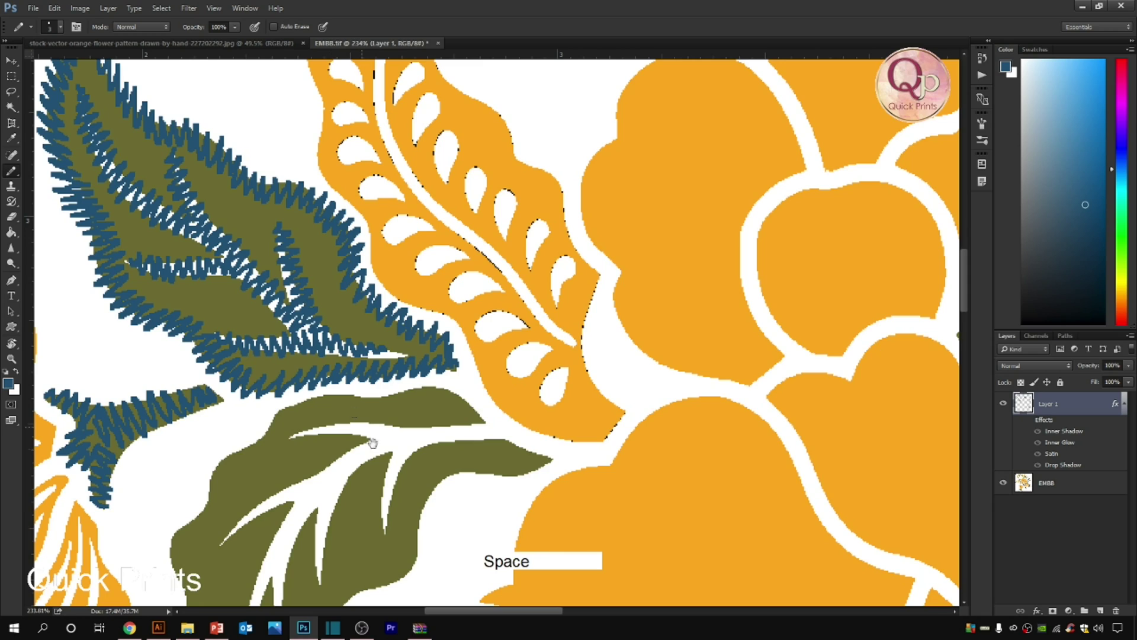
left_click_drag(373, 444, 393, 296)
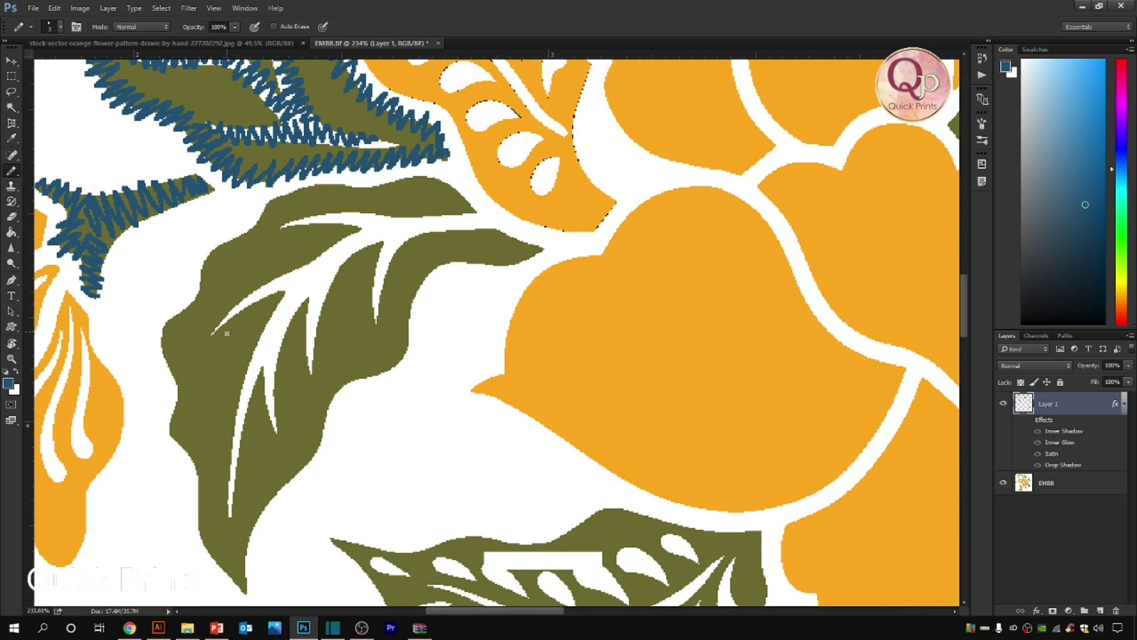
left_click_drag(207, 334, 288, 275)
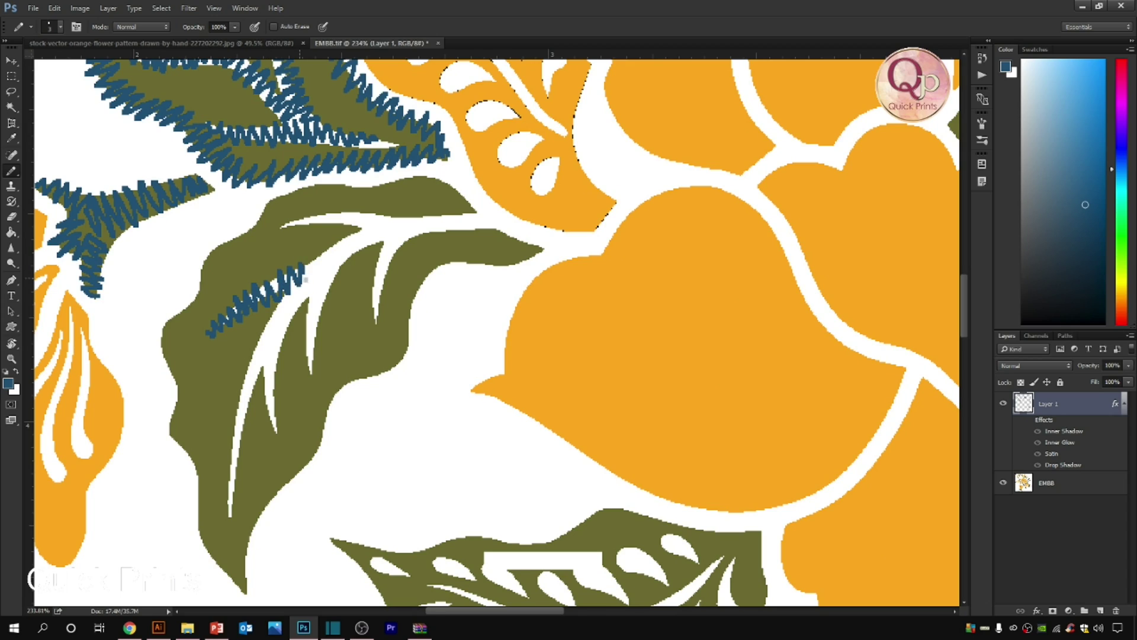
left_click_drag(225, 517, 233, 421)
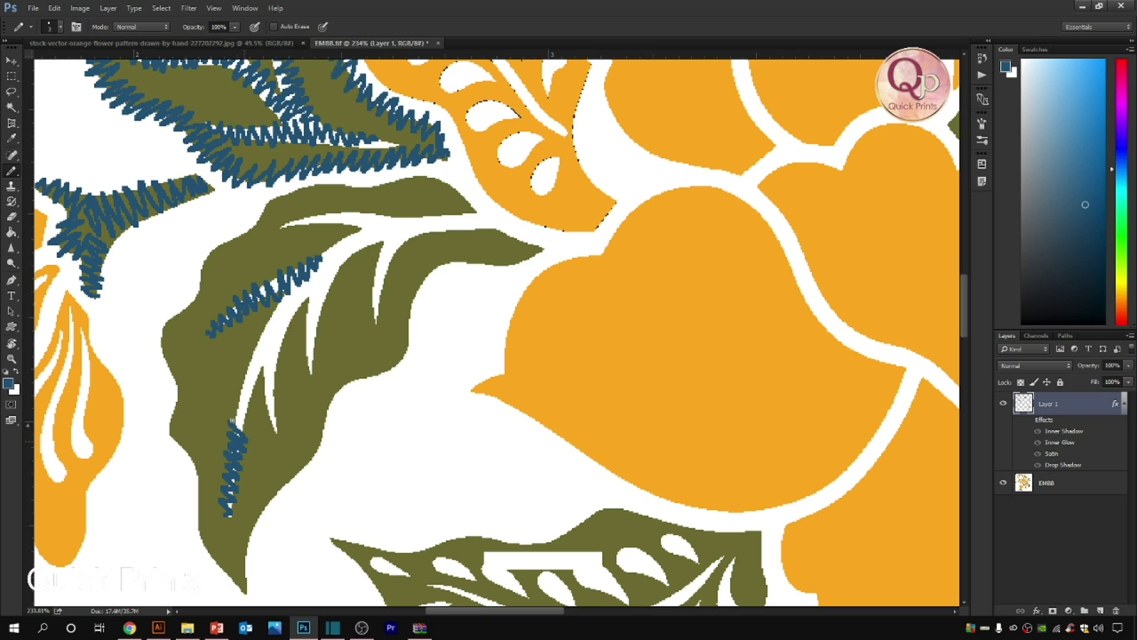
left_click_drag(247, 364, 268, 325)
left_click_drag(269, 374, 267, 402)
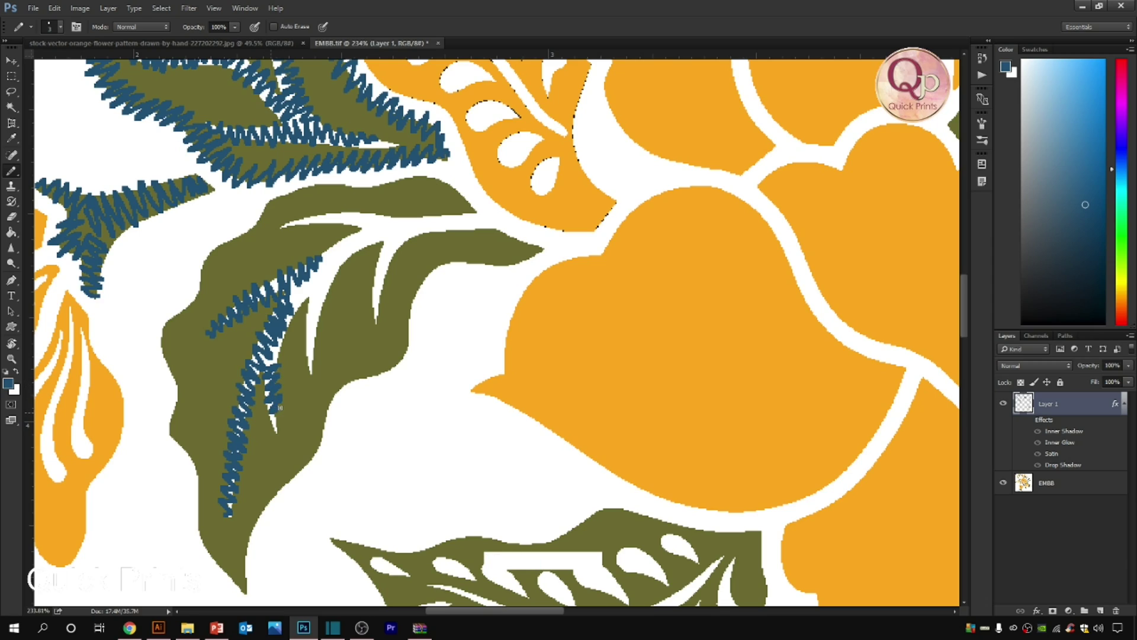
left_click(309, 370)
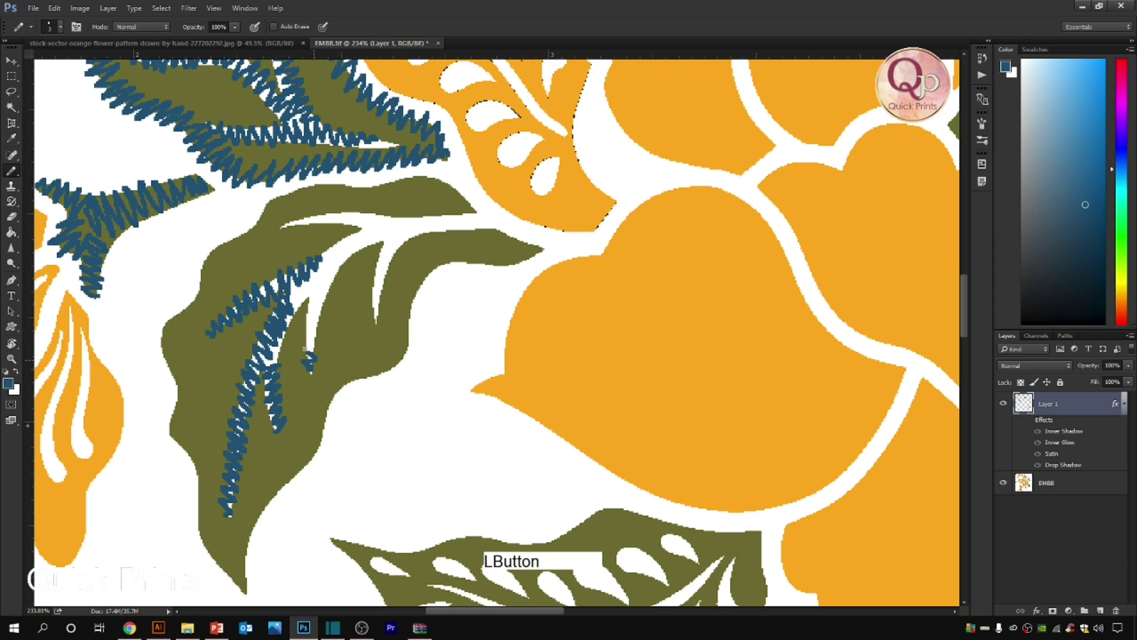
left_click_drag(316, 336, 305, 308)
left_click(308, 287)
left_click_drag(324, 286, 340, 243)
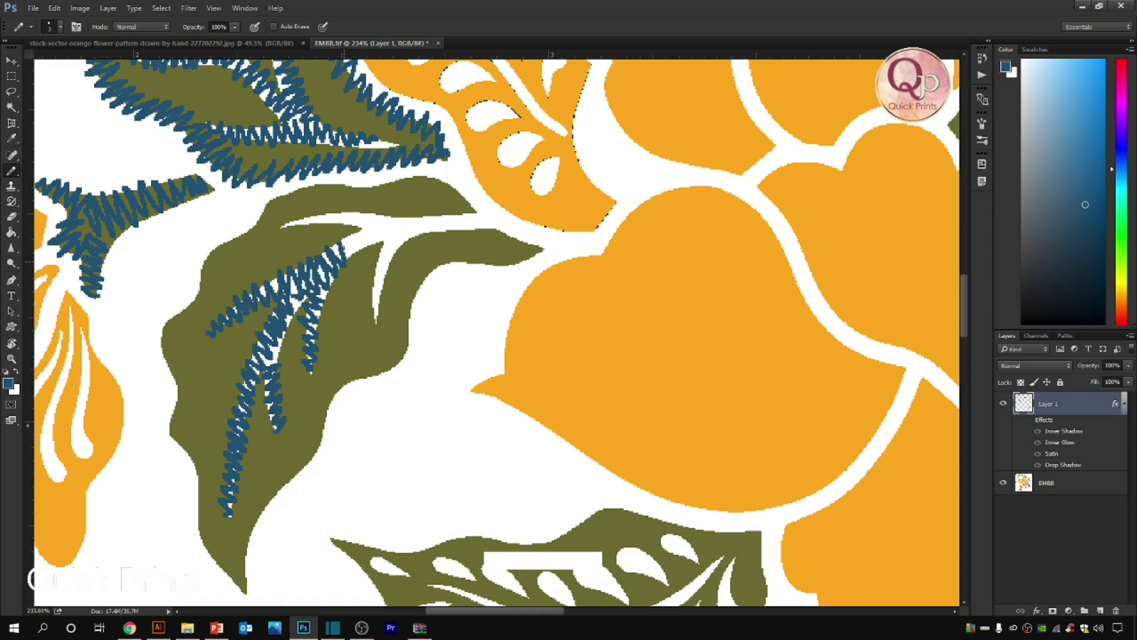
- Stitch the remaining side veins of the second central leaf and extend the main vein to its stalk end
left_click(289, 228)
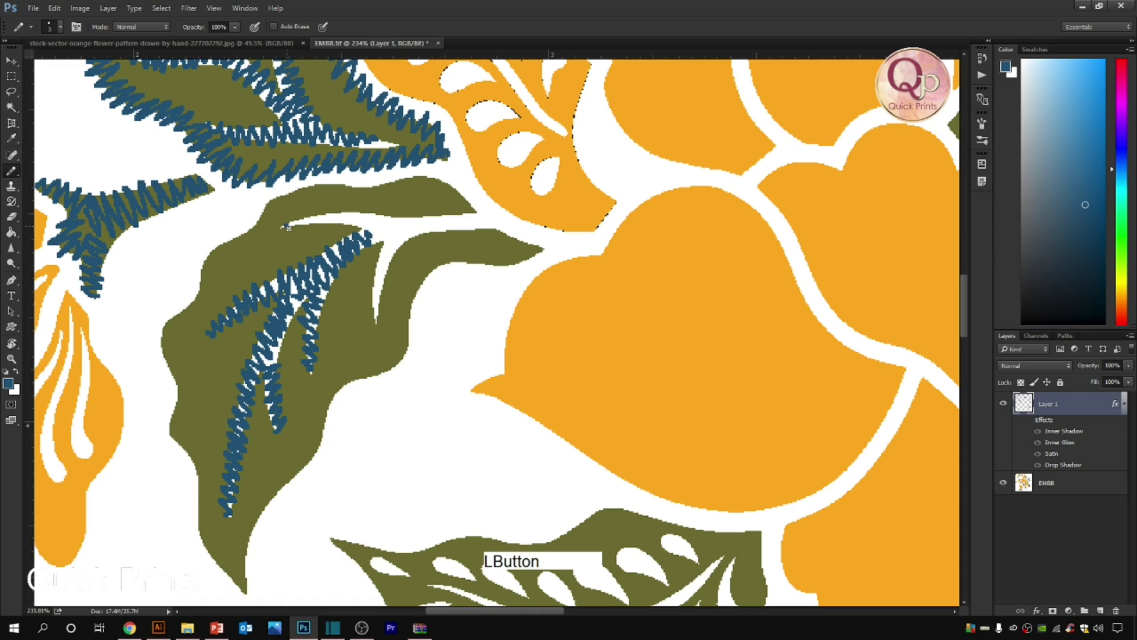
left_click_drag(306, 216, 324, 228)
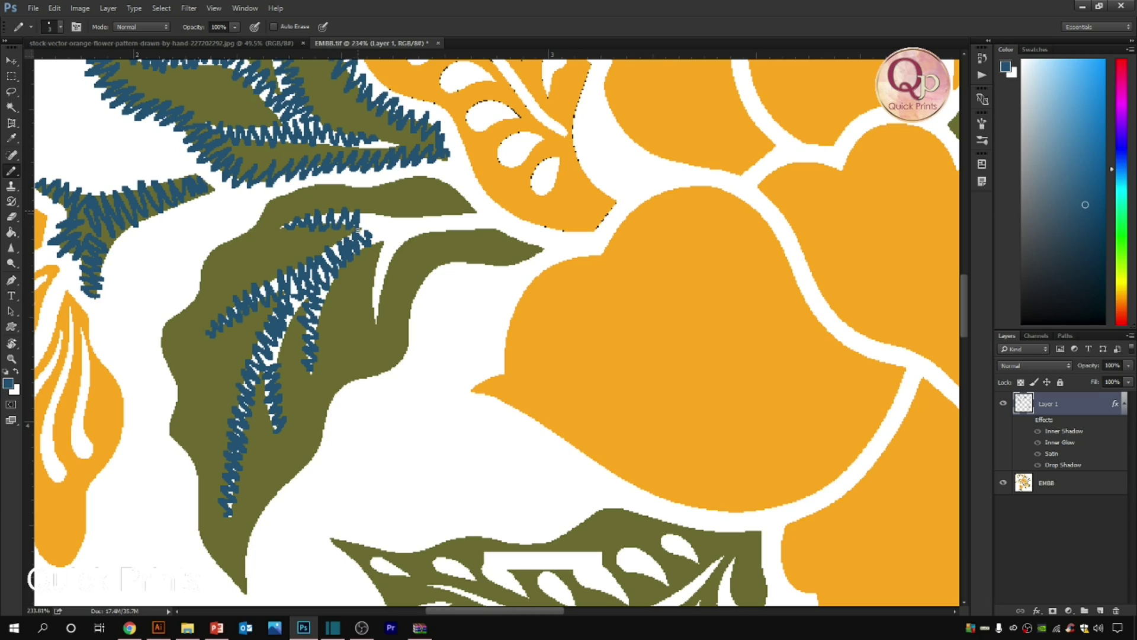
left_click(377, 319)
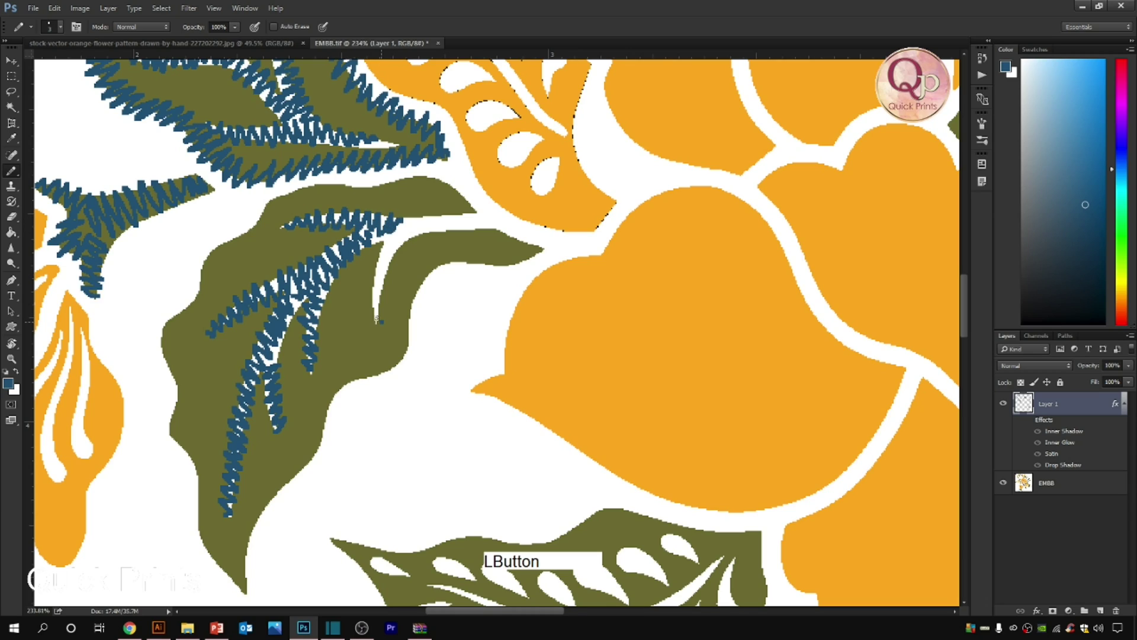
left_click_drag(381, 298, 374, 276)
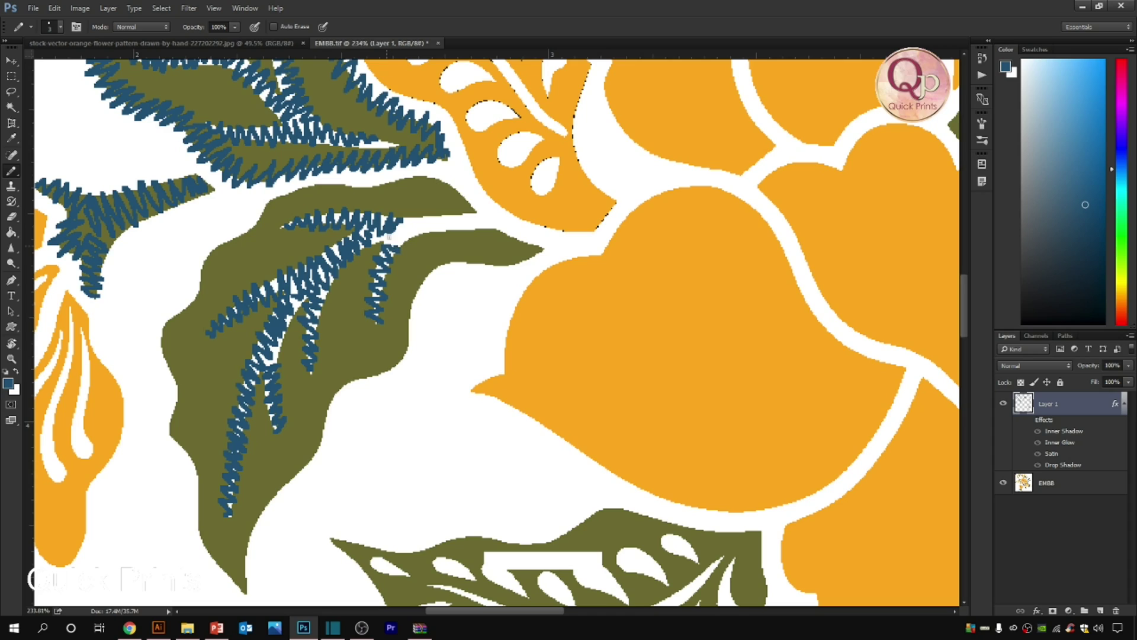
left_click_drag(409, 237, 423, 217)
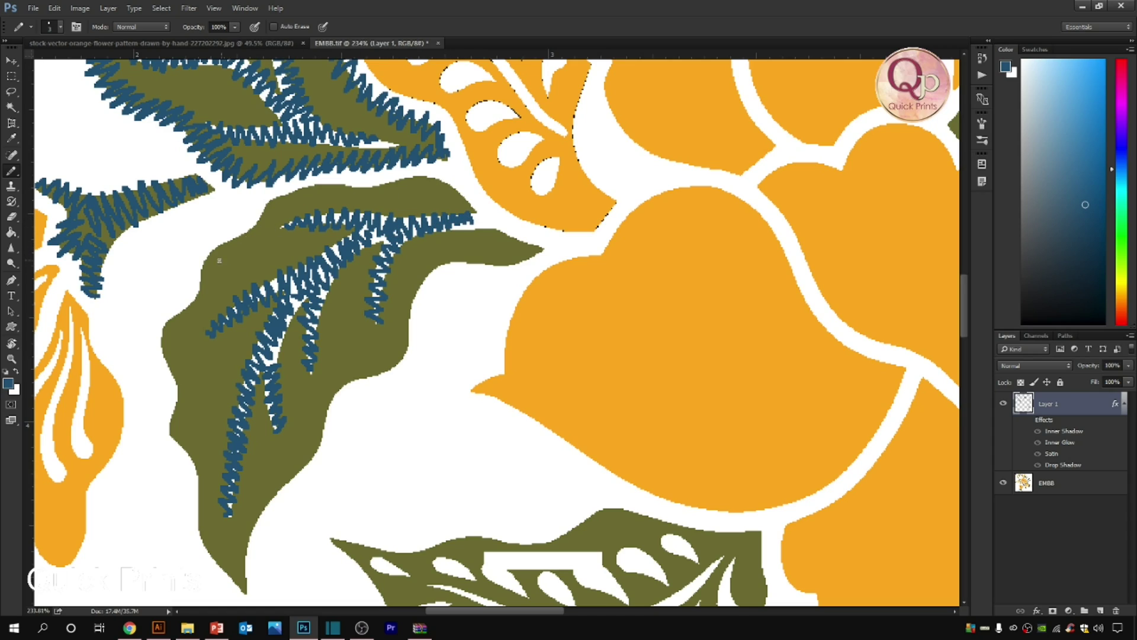
- Stitch around the outer edges of the second central leaf, down to its tip and back up the other side
mouse_move(213, 260)
left_mouse_down()
mouse_move(200, 262)
mouse_move(213, 282)
left_mouse_up()
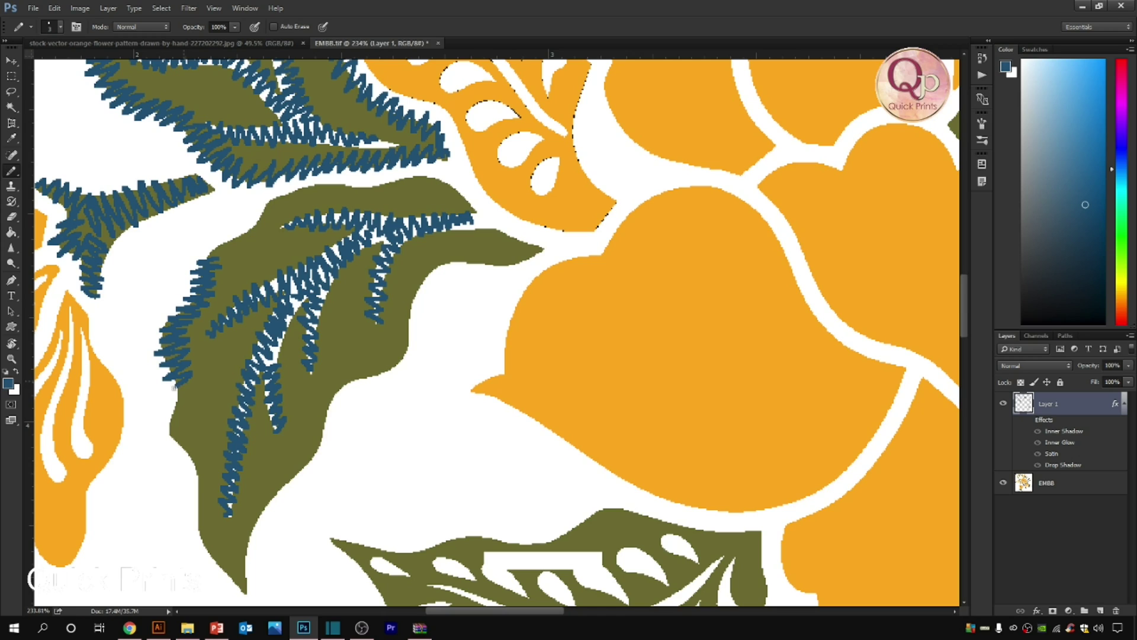
mouse_move(190, 412)
left_mouse_down()
mouse_move(172, 253)
mouse_move(171, 286)
left_mouse_up()
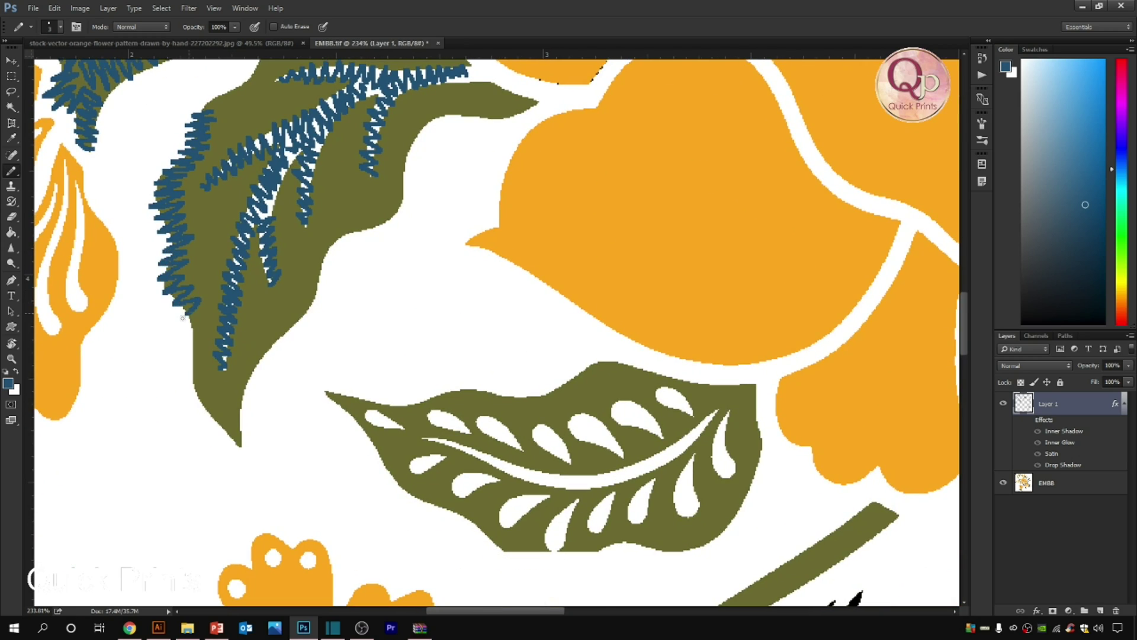
mouse_move(208, 333)
left_mouse_down()
mouse_move(194, 343)
mouse_move(207, 369)
left_mouse_up()
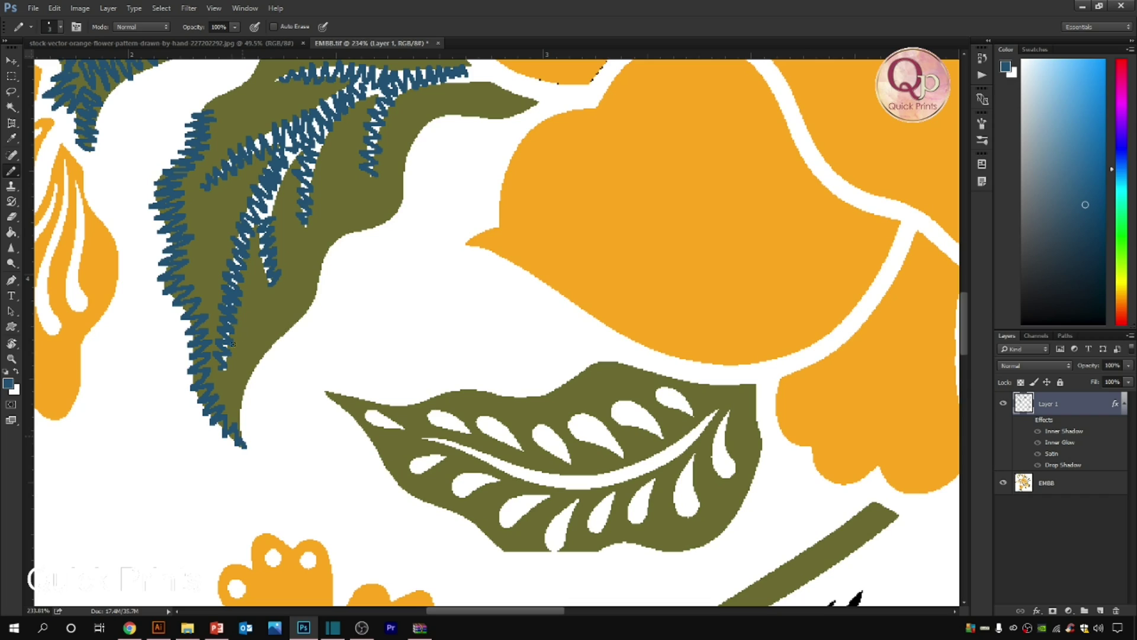
mouse_move(242, 444)
left_mouse_down()
mouse_move(249, 373)
mouse_move(266, 339)
mouse_move(309, 325)
mouse_move(349, 221)
mouse_move(359, 228)
mouse_move(280, 375)
left_mouse_up()
mouse_move(253, 358)
left_mouse_down()
mouse_move(264, 375)
mouse_move(339, 248)
mouse_move(426, 248)
left_mouse_up()
mouse_move(87, 255)
left_mouse_down()
mouse_move(175, 200)
mouse_move(341, 181)
mouse_move(363, 207)
left_mouse_up()
- Fill the outer-left lobes of the serrated olive leaf beneath the large central flower with zigzag stitches
scroll(457, 312, "down", 5)
scroll(521, 379, "up", 8)
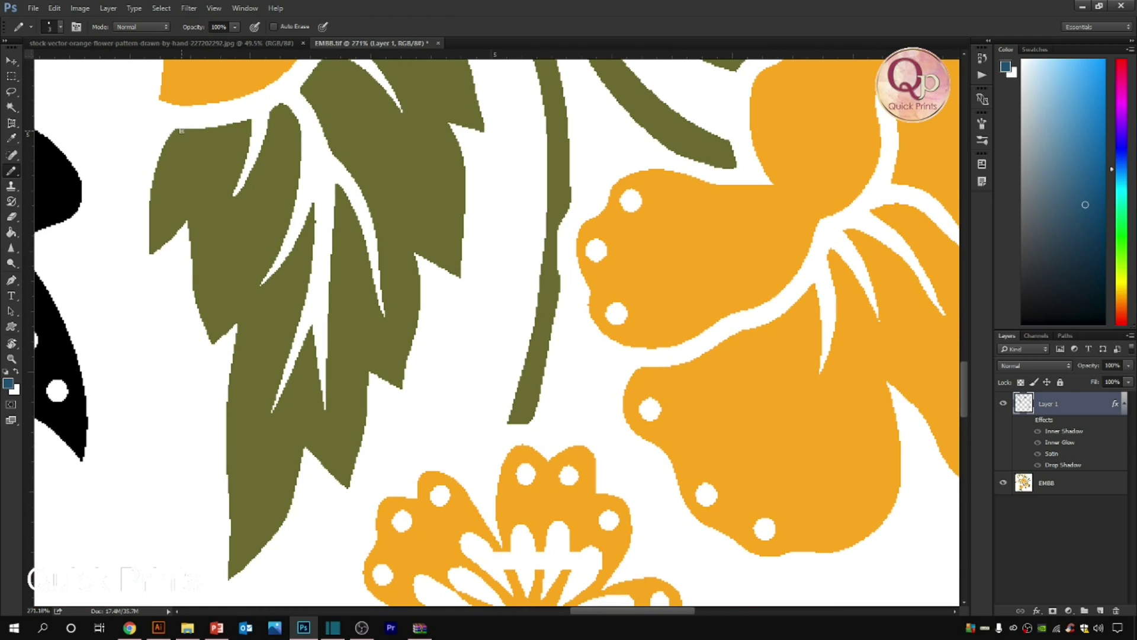
mouse_move(181, 131)
left_mouse_down()
mouse_move(155, 169)
mouse_move(141, 256)
left_mouse_up()
mouse_move(236, 129)
left_mouse_down()
mouse_move(240, 163)
mouse_move(218, 223)
left_mouse_up()
left_click_drag(223, 285, 218, 327)
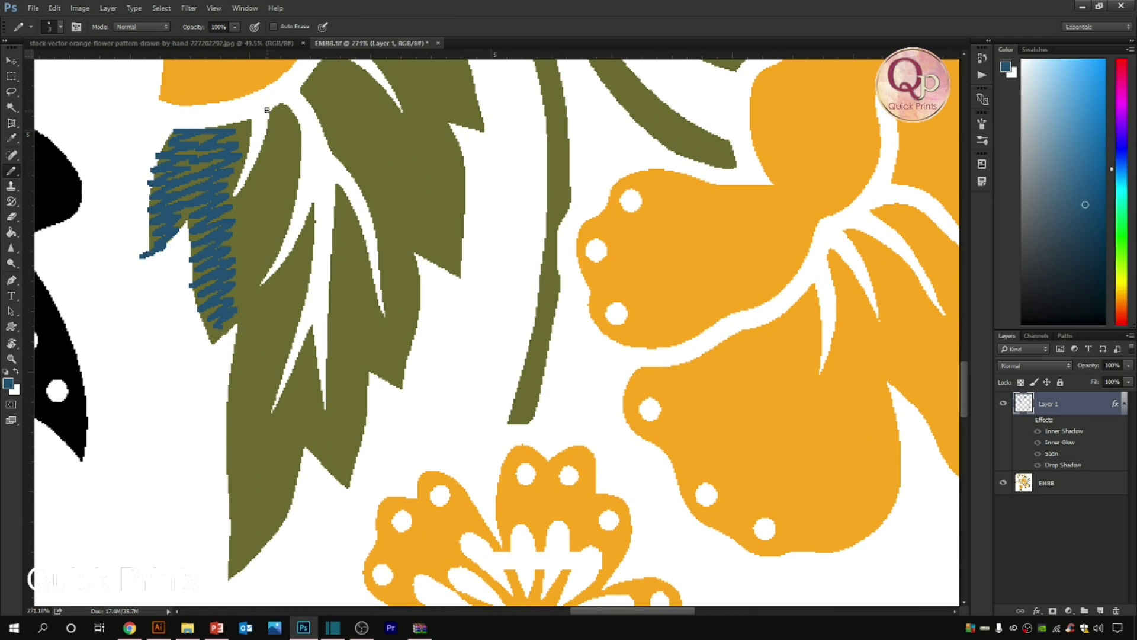
mouse_move(279, 109)
left_mouse_down()
mouse_move(299, 166)
mouse_move(237, 308)
left_mouse_up()
mouse_move(315, 207)
left_mouse_down()
mouse_move(320, 236)
mouse_move(278, 256)
mouse_move(292, 292)
mouse_move(254, 306)
mouse_move(287, 340)
mouse_move(275, 360)
mouse_move(285, 217)
mouse_move(234, 298)
mouse_move(281, 324)
mouse_move(285, 354)
mouse_move(241, 387)
mouse_move(232, 428)
left_mouse_up()
- Stitch the middle and lower lobes of the serrated leaf, undoing one misplaced stroke along the way
mouse_move(314, 182)
left_mouse_down()
mouse_move(289, 238)
mouse_move(294, 346)
left_mouse_up()
left_click_drag(351, 89, 327, 222)
mouse_move(316, 172)
left_mouse_down()
mouse_move(324, 295)
mouse_move(369, 365)
mouse_move(401, 294)
left_mouse_up()
key("ctrl+z")
mouse_move(308, 74)
left_mouse_down()
mouse_move(347, 222)
mouse_move(373, 273)
mouse_move(391, 199)
left_mouse_up()
mouse_move(314, 118)
left_mouse_down()
mouse_move(338, 139)
mouse_move(341, 216)
mouse_move(320, 287)
mouse_move(337, 312)
left_mouse_up()
left_click_drag(338, 312, 246, 488)
- Fill the remaining right-hand lobes of the serrated leaf, including the uppermost one next to the large flower
left_click_drag(230, 103, 215, 152)
mouse_move(182, 117)
left_mouse_down()
mouse_move(285, 237)
mouse_move(258, 297)
left_mouse_up()
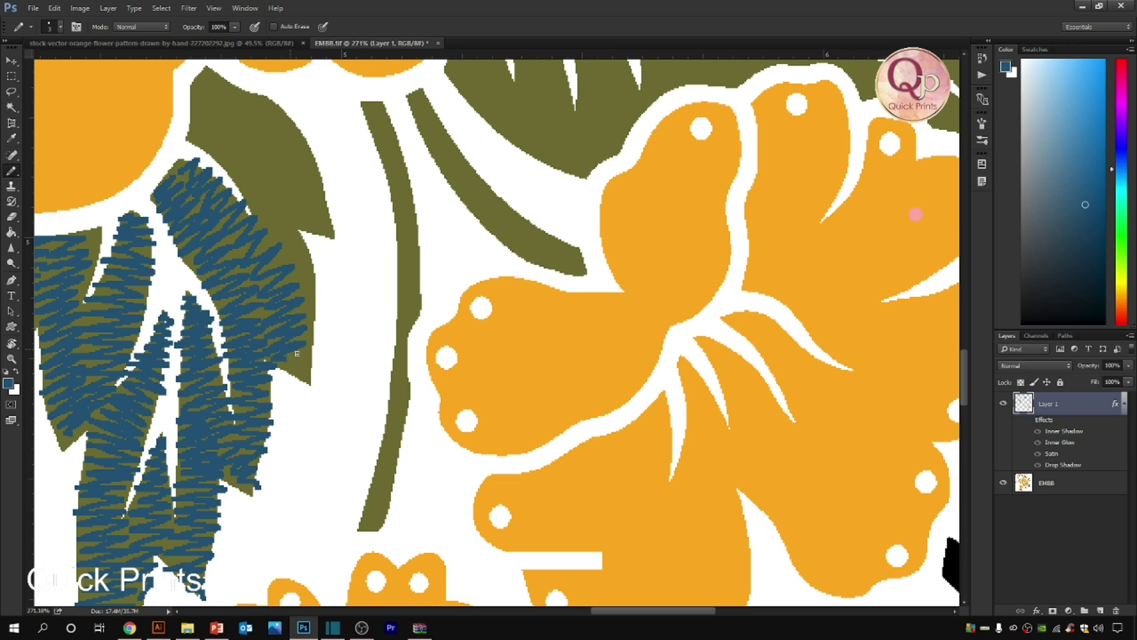
mouse_move(201, 78)
left_mouse_down()
mouse_move(235, 101)
mouse_move(251, 88)
mouse_move(261, 95)
mouse_move(256, 120)
mouse_move(277, 108)
mouse_move(277, 138)
mouse_move(300, 130)
left_mouse_up()
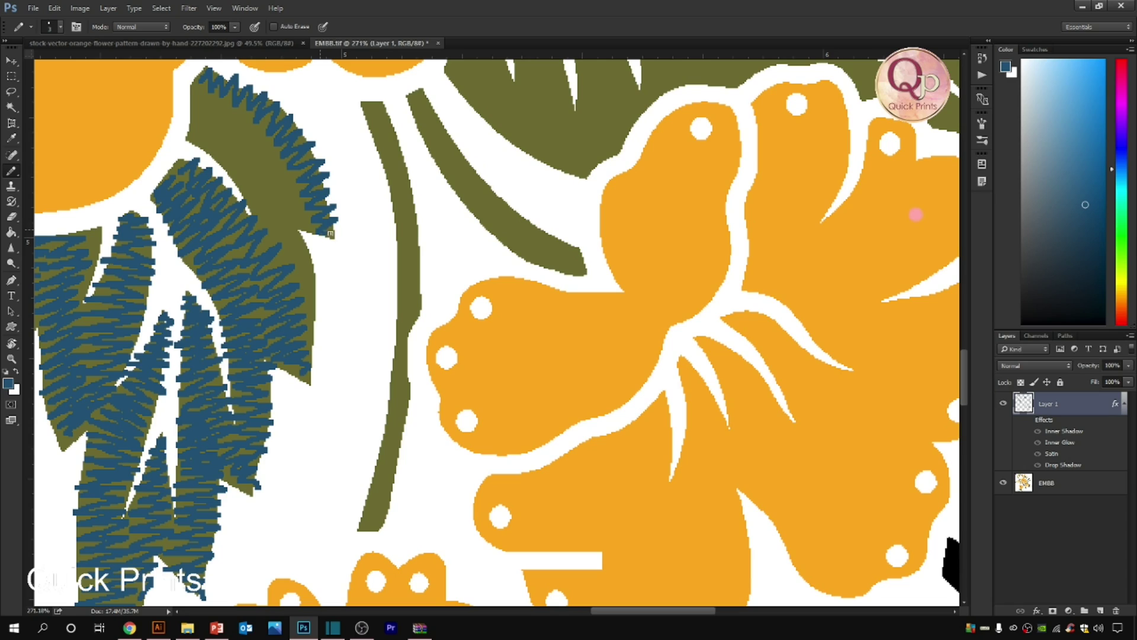
mouse_move(192, 96)
left_mouse_down()
mouse_move(190, 121)
mouse_move(209, 94)
mouse_move(200, 129)
mouse_move(232, 103)
mouse_move(211, 143)
mouse_move(233, 124)
mouse_move(226, 151)
mouse_move(267, 124)
mouse_move(232, 157)
mouse_move(272, 144)
mouse_move(256, 165)
mouse_move(297, 164)
mouse_move(267, 183)
mouse_move(307, 174)
mouse_move(255, 200)
mouse_move(307, 192)
mouse_move(273, 214)
mouse_move(314, 216)
mouse_move(300, 223)
mouse_move(305, 206)
mouse_move(209, 135)
mouse_move(273, 165)
mouse_move(275, 229)
mouse_move(265, 227)
mouse_move(290, 221)
mouse_move(304, 295)
left_mouse_up()
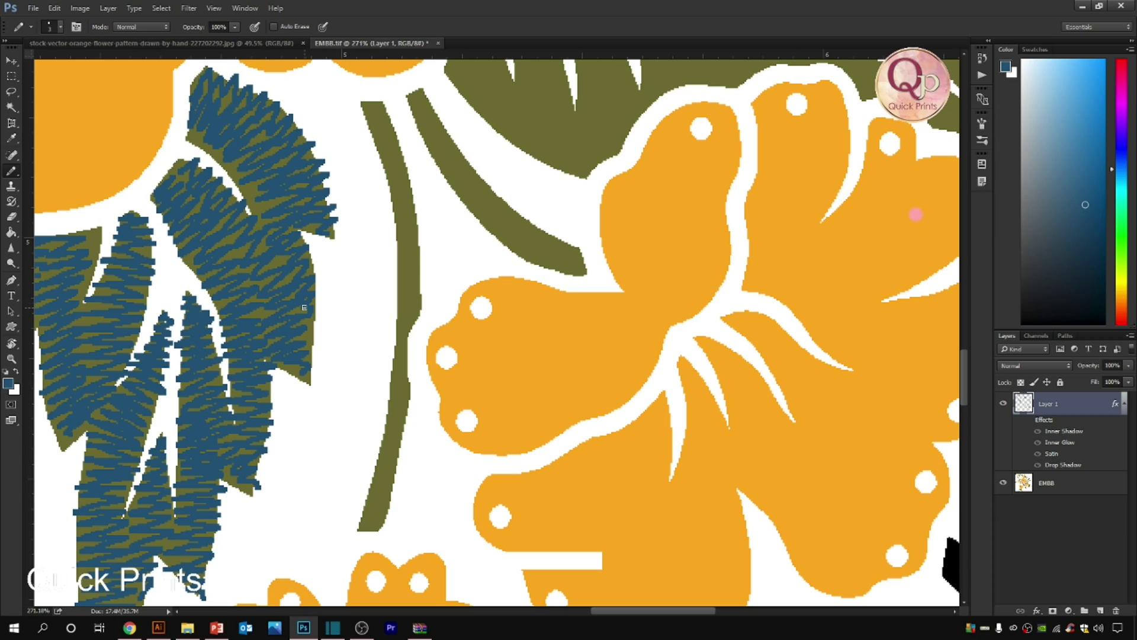
- Stitch the long thin olive stem beside the serrated leaf and the short curved stem next to it
key("space")
mouse_move(372, 104)
left_mouse_down()
mouse_move(406, 156)
mouse_move(403, 227)
mouse_move(426, 241)
mouse_move(397, 257)
left_mouse_up()
key("space")
mouse_move(400, 266)
left_mouse_down()
mouse_move(393, 231)
mouse_move(401, 138)
mouse_move(407, 170)
mouse_move(375, 232)
mouse_move(395, 248)
mouse_move(392, 279)
mouse_move(414, 166)
left_mouse_up()
key("space")
mouse_move(413, 166)
left_mouse_down()
mouse_move(380, 194)
mouse_move(394, 215)
mouse_move(379, 235)
mouse_move(385, 250)
left_mouse_up()
key("space")
left_click_drag(365, 287, 382, 592)
mouse_move(363, 191)
left_mouse_down()
mouse_move(391, 205)
mouse_move(378, 235)
mouse_move(386, 251)
mouse_move(415, 246)
mouse_move(416, 293)
mouse_move(448, 288)
mouse_move(457, 316)
mouse_move(428, 203)
mouse_move(432, 248)
mouse_move(468, 229)
mouse_move(486, 267)
left_mouse_up()
key("space")
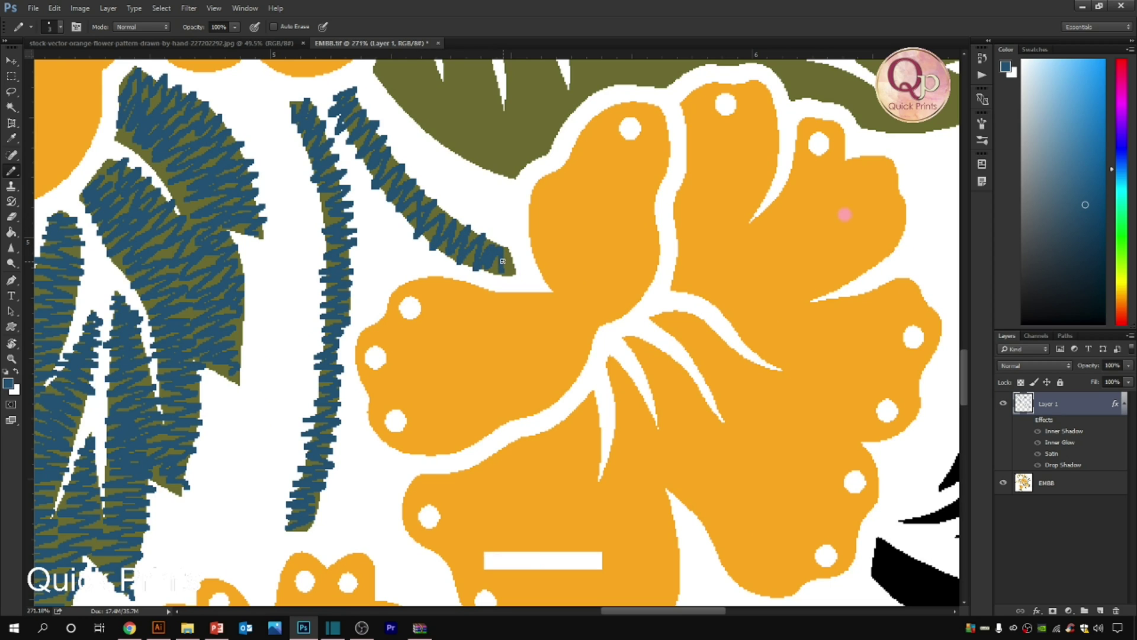
- Stitch the stem beneath the dark-centred flower and the upper edge of its large olive leaf up to the tip
scroll(529, 179, "down", 10)
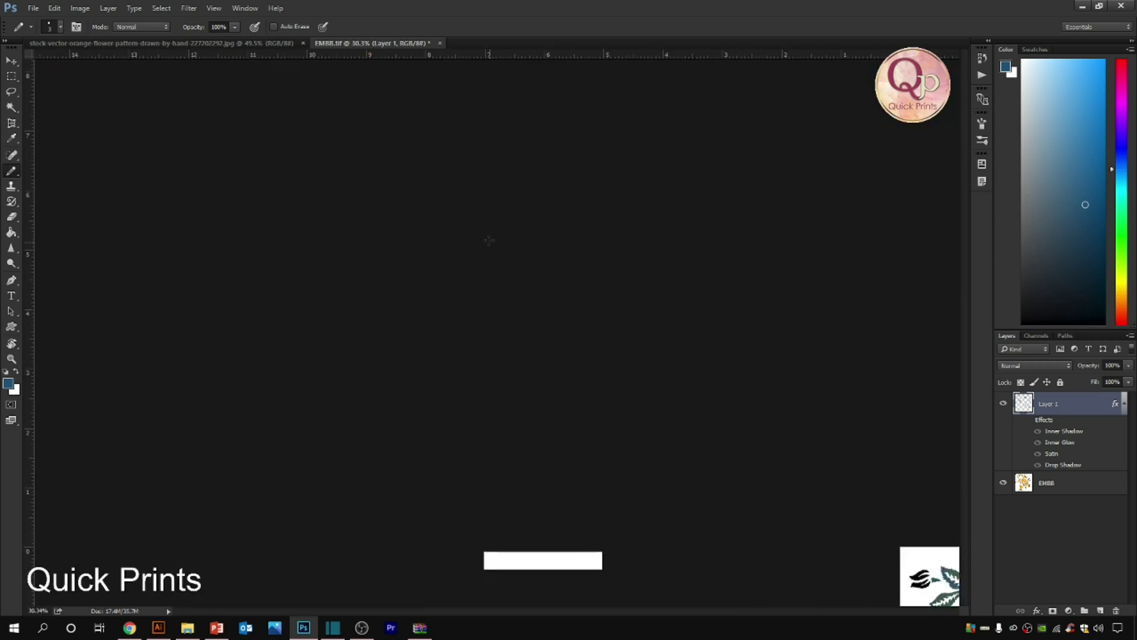
left_click(555, 211, "ctrl")
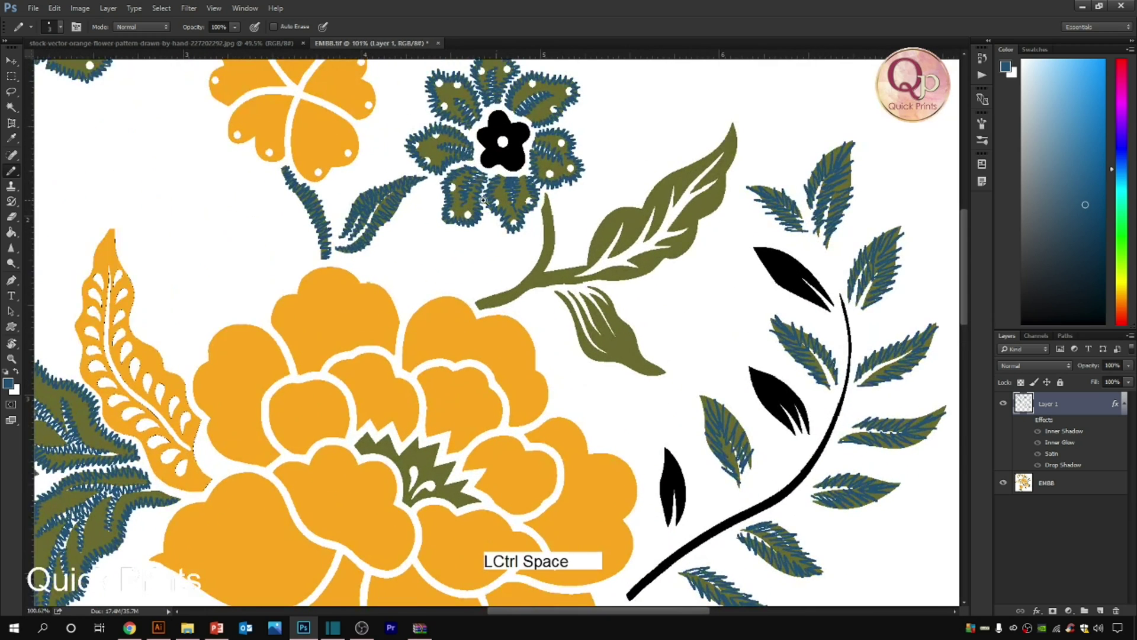
left_click(540, 170, "ctrl")
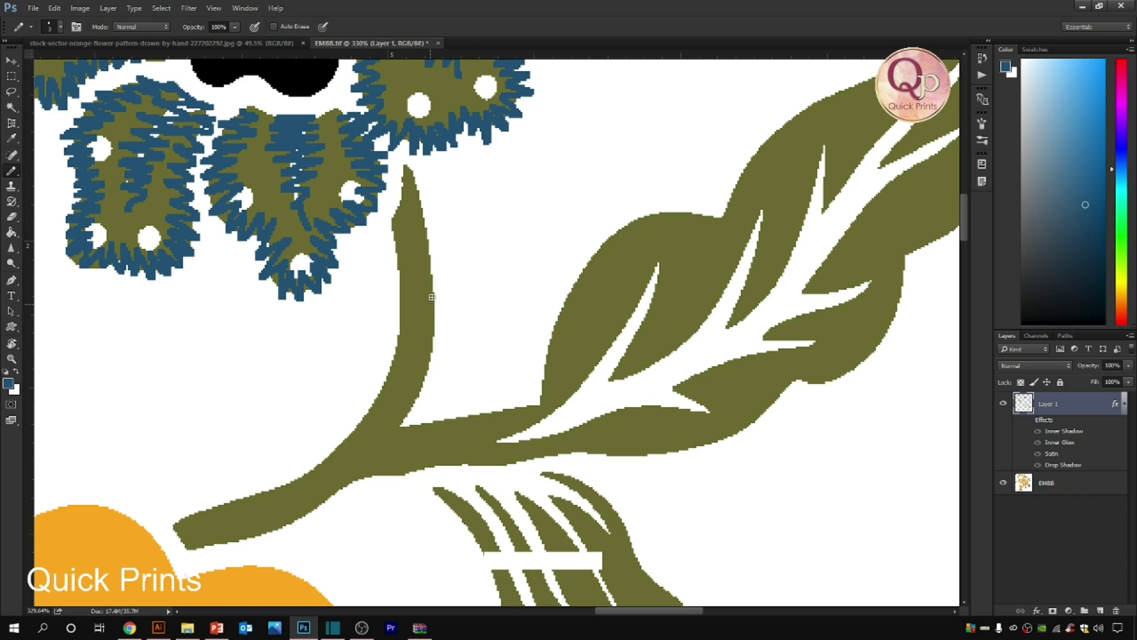
mouse_move(406, 170)
left_mouse_down()
mouse_move(418, 190)
mouse_move(395, 228)
mouse_move(425, 225)
mouse_move(395, 246)
mouse_move(430, 245)
mouse_move(400, 264)
mouse_move(428, 265)
mouse_move(417, 286)
mouse_move(433, 290)
mouse_move(405, 304)
mouse_move(437, 309)
mouse_move(405, 321)
mouse_move(445, 325)
mouse_move(394, 334)
mouse_move(458, 245)
mouse_move(510, 212)
mouse_move(461, 228)
mouse_move(498, 237)
mouse_move(457, 240)
mouse_move(490, 256)
mouse_move(458, 259)
mouse_move(477, 277)
mouse_move(455, 290)
mouse_move(468, 308)
mouse_move(432, 304)
mouse_move(458, 321)
left_mouse_up()
key("space")
mouse_move(239, 414)
left_mouse_down()
mouse_move(259, 433)
mouse_move(253, 407)
mouse_move(275, 426)
mouse_move(282, 401)
mouse_move(305, 417)
mouse_move(316, 385)
mouse_move(339, 408)
mouse_move(343, 373)
mouse_move(378, 382)
mouse_move(379, 356)
mouse_move(413, 366)
mouse_move(412, 334)
mouse_move(440, 342)
mouse_move(436, 312)
mouse_move(478, 348)
mouse_move(448, 334)
mouse_move(456, 352)
mouse_move(462, 319)
mouse_move(487, 345)
mouse_move(497, 315)
mouse_move(524, 341)
mouse_move(531, 305)
mouse_move(552, 337)
mouse_move(575, 341)
mouse_move(555, 337)
mouse_move(553, 295)
mouse_move(576, 315)
mouse_move(593, 286)
mouse_move(606, 302)
mouse_move(623, 294)
mouse_move(574, 269)
mouse_move(351, 326)
mouse_move(317, 357)
mouse_move(302, 329)
mouse_move(332, 348)
mouse_move(312, 312)
mouse_move(346, 317)
mouse_move(316, 277)
mouse_move(353, 299)
mouse_move(340, 250)
mouse_move(371, 270)
mouse_move(344, 227)
mouse_move(371, 244)
mouse_move(365, 201)
mouse_move(386, 217)
mouse_move(390, 182)
mouse_move(415, 201)
mouse_move(419, 171)
mouse_move(441, 196)
mouse_move(462, 168)
mouse_move(466, 192)
mouse_move(319, 318)
mouse_move(318, 307)
mouse_move(339, 305)
mouse_move(377, 222)
mouse_move(396, 234)
mouse_move(317, 320)
mouse_move(332, 291)
mouse_move(350, 294)
mouse_move(436, 227)
mouse_move(464, 237)
left_mouse_up()
key("space")
key("space")
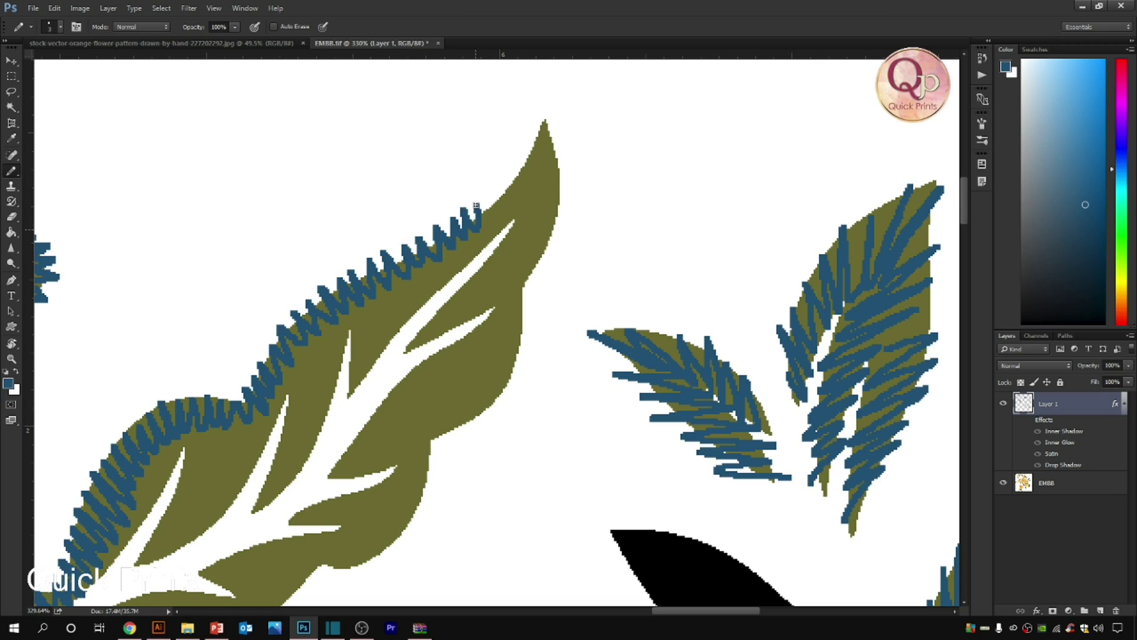
left_click_drag(513, 173, 534, 171)
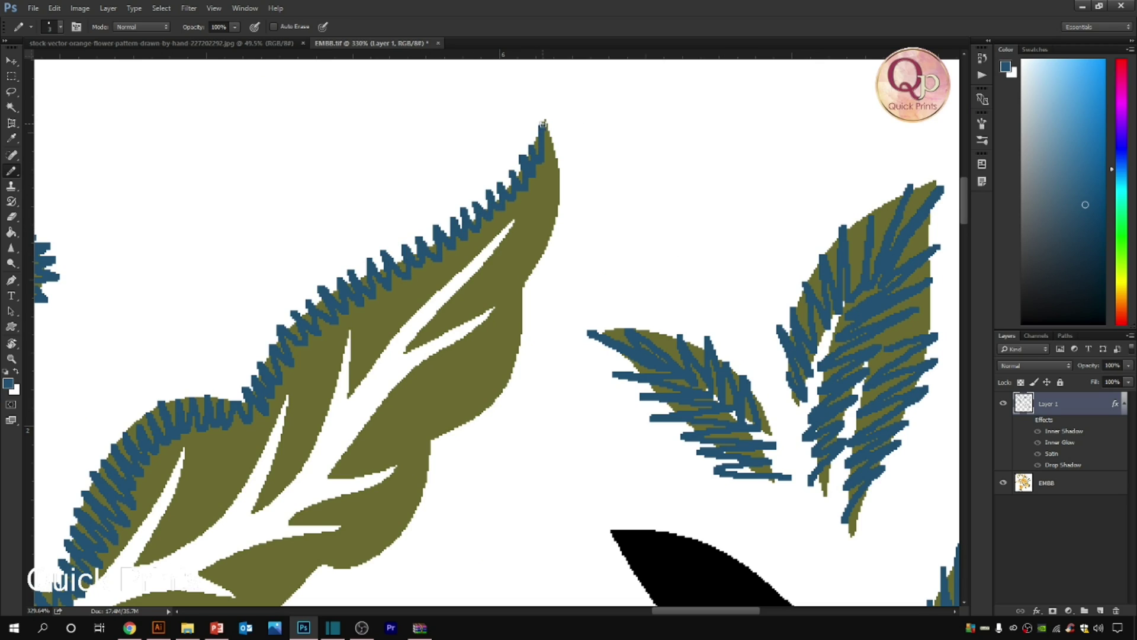
- Stitch the lower edge of the large leaf beneath the dark-centred flower from its tip back to the stem
mouse_move(537, 130)
left_mouse_down()
mouse_move(565, 163)
mouse_move(540, 186)
mouse_move(567, 198)
mouse_move(536, 212)
mouse_move(562, 230)
mouse_move(550, 253)
left_mouse_up()
key("space")
mouse_move(492, 302)
left_mouse_down()
mouse_move(497, 194)
mouse_move(535, 154)
mouse_move(550, 160)
mouse_move(519, 170)
mouse_move(548, 174)
mouse_move(551, 188)
mouse_move(516, 194)
mouse_move(540, 209)
mouse_move(542, 225)
mouse_move(509, 226)
mouse_move(531, 242)
mouse_move(512, 260)
mouse_move(527, 193)
mouse_move(612, 168)
mouse_move(580, 168)
mouse_move(614, 188)
mouse_move(584, 183)
mouse_move(588, 214)
mouse_move(557, 202)
mouse_move(546, 211)
mouse_move(562, 232)
mouse_move(516, 231)
mouse_move(487, 260)
mouse_move(509, 235)
mouse_move(533, 252)
mouse_move(504, 249)
mouse_move(525, 264)
mouse_move(501, 276)
mouse_move(519, 296)
mouse_move(495, 292)
mouse_move(498, 317)
left_mouse_up()
key("space")
key("space")
left_click_drag(424, 352, 409, 245)
mouse_move(473, 198)
left_mouse_down()
mouse_move(489, 230)
mouse_move(456, 214)
mouse_move(463, 247)
mouse_move(443, 236)
mouse_move(450, 260)
mouse_move(418, 264)
left_mouse_up()
key("space")
left_click_drag(233, 355, 299, 324)
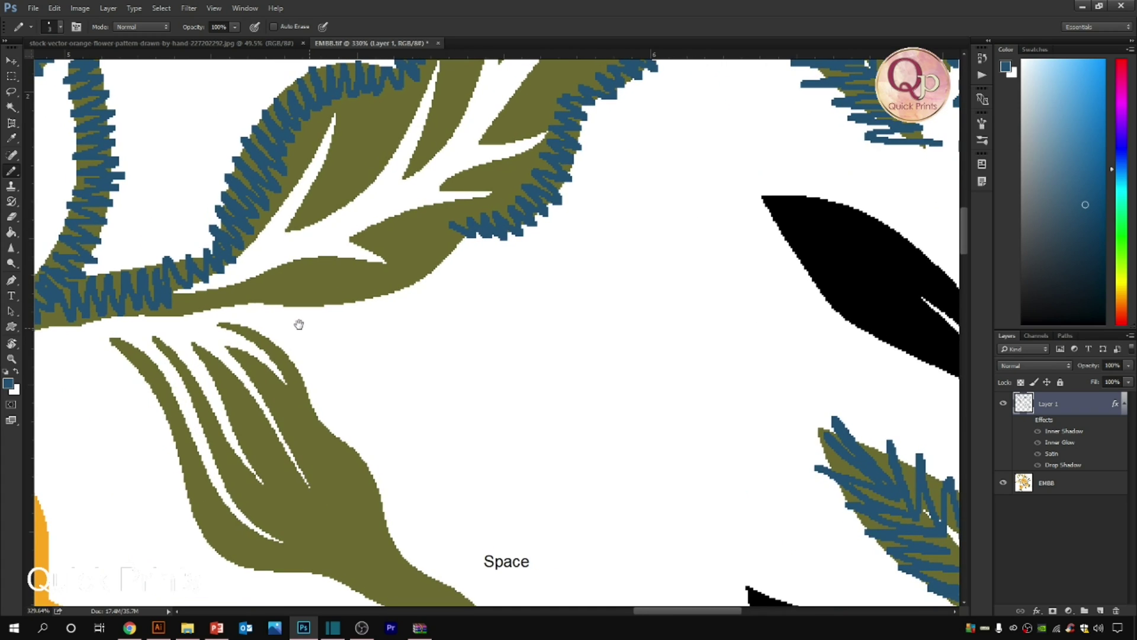
mouse_move(184, 309)
left_mouse_down()
mouse_move(246, 290)
mouse_move(274, 311)
mouse_move(282, 290)
mouse_move(312, 311)
mouse_move(320, 284)
mouse_move(356, 305)
mouse_move(359, 280)
mouse_move(380, 299)
mouse_move(392, 276)
mouse_move(412, 291)
mouse_move(440, 244)
left_mouse_up()
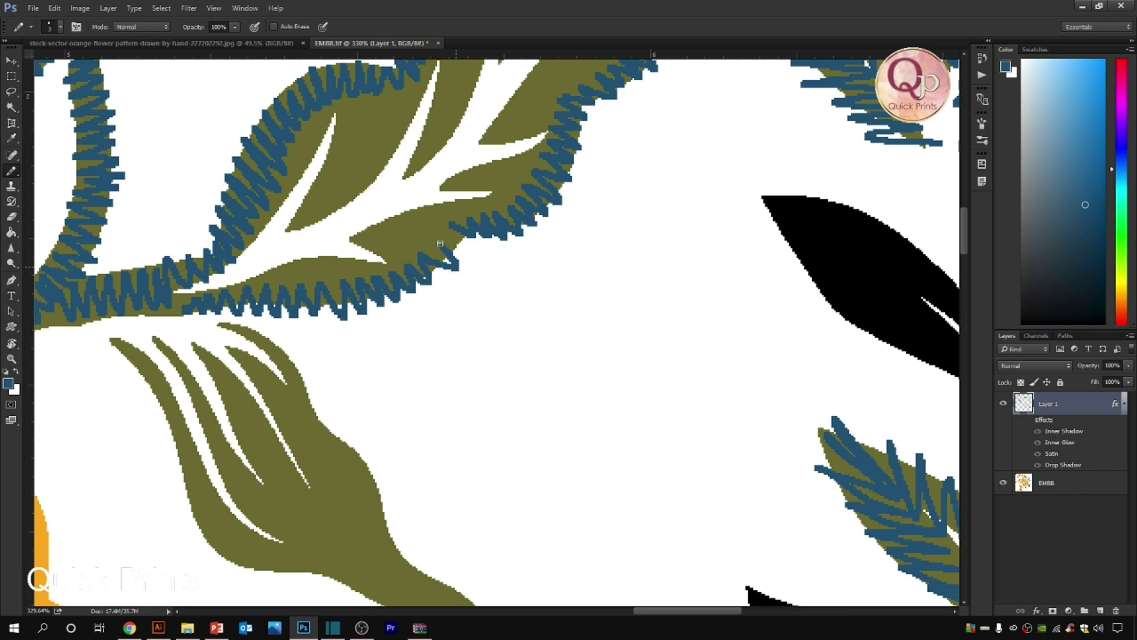
scroll(428, 209, "down", 5)
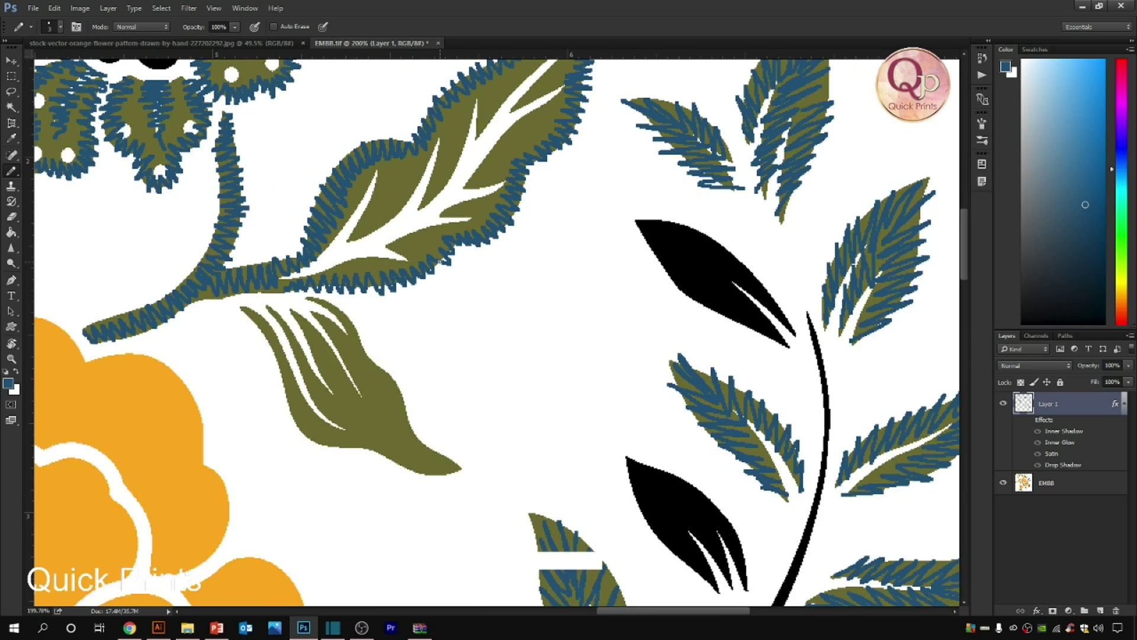
scroll(439, 258, "up", 3)
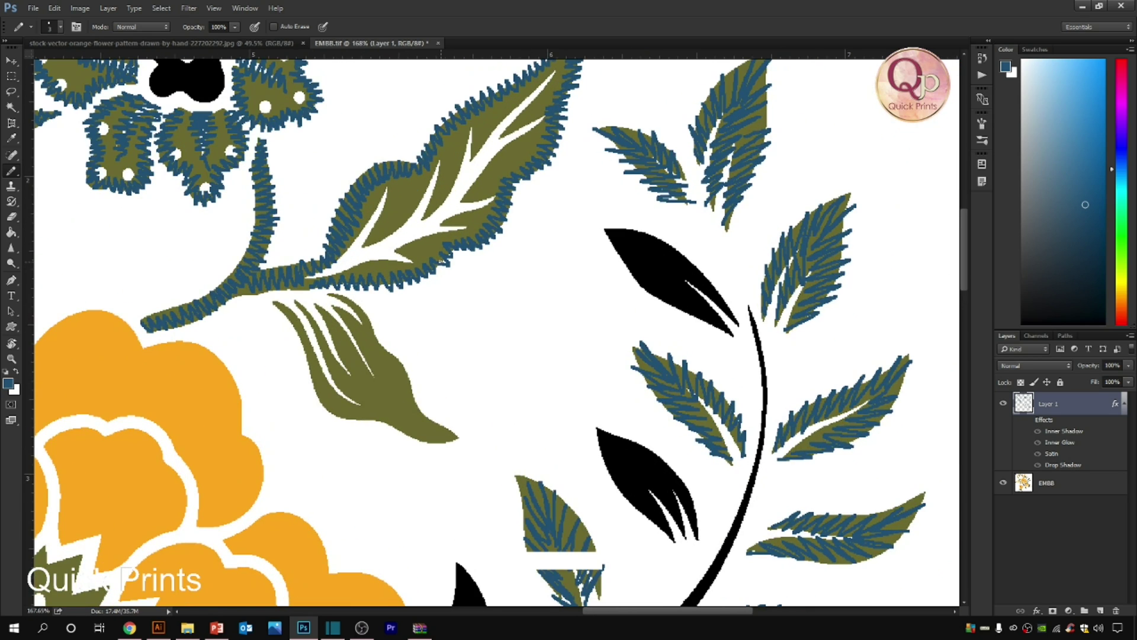
key("space")
left_click_drag(501, 217, 534, 277)
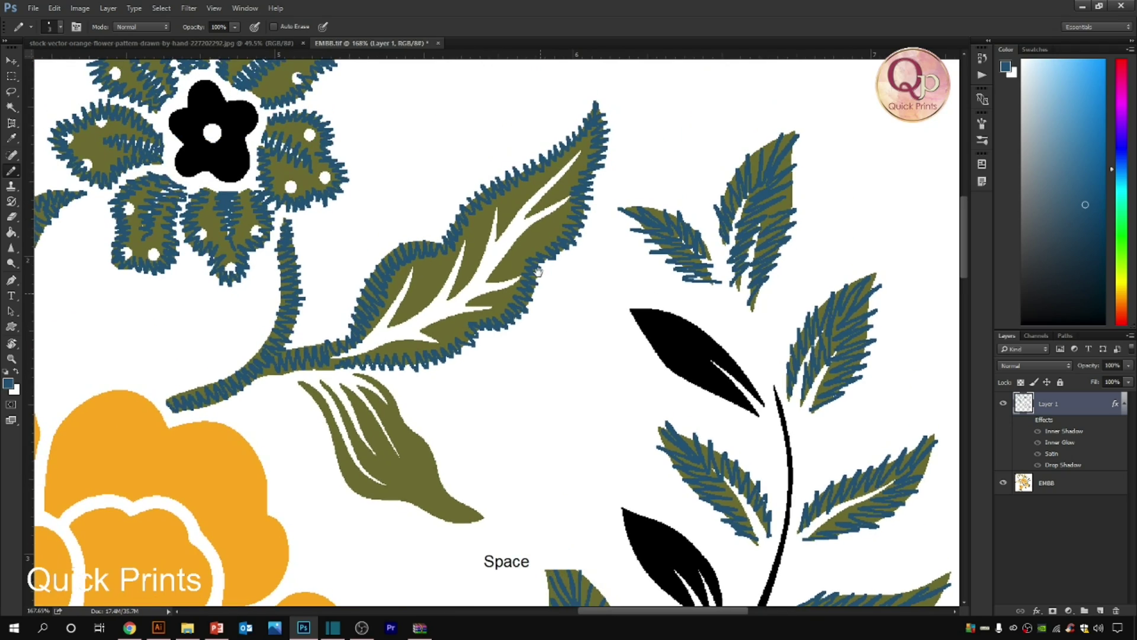
scroll(596, 298, "down", 5)
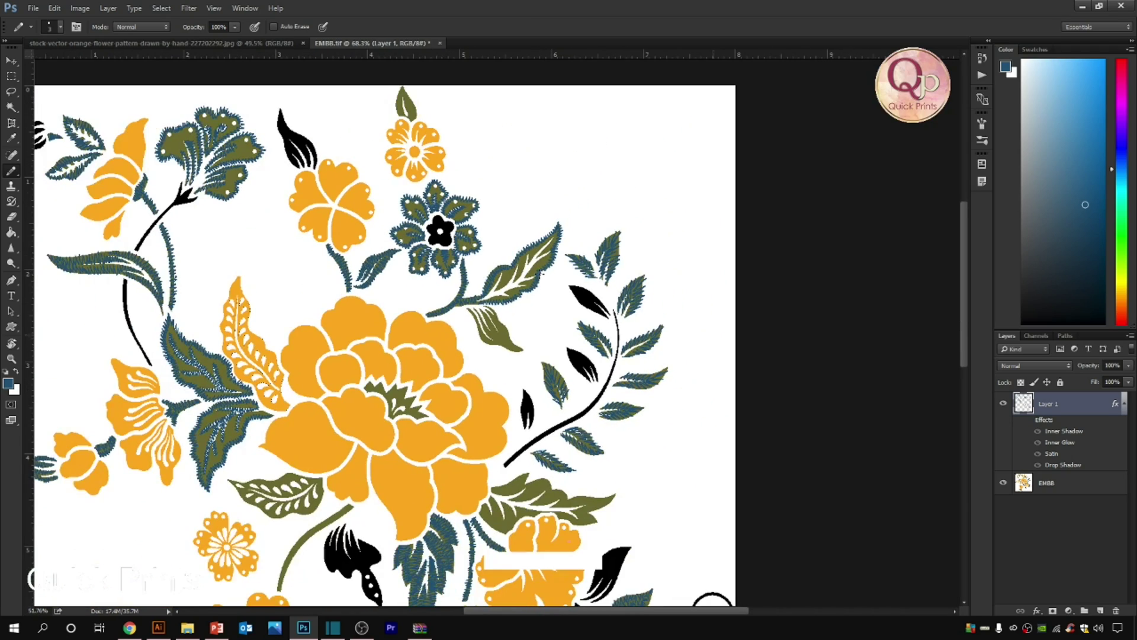
scroll(541, 275, "up", 5)
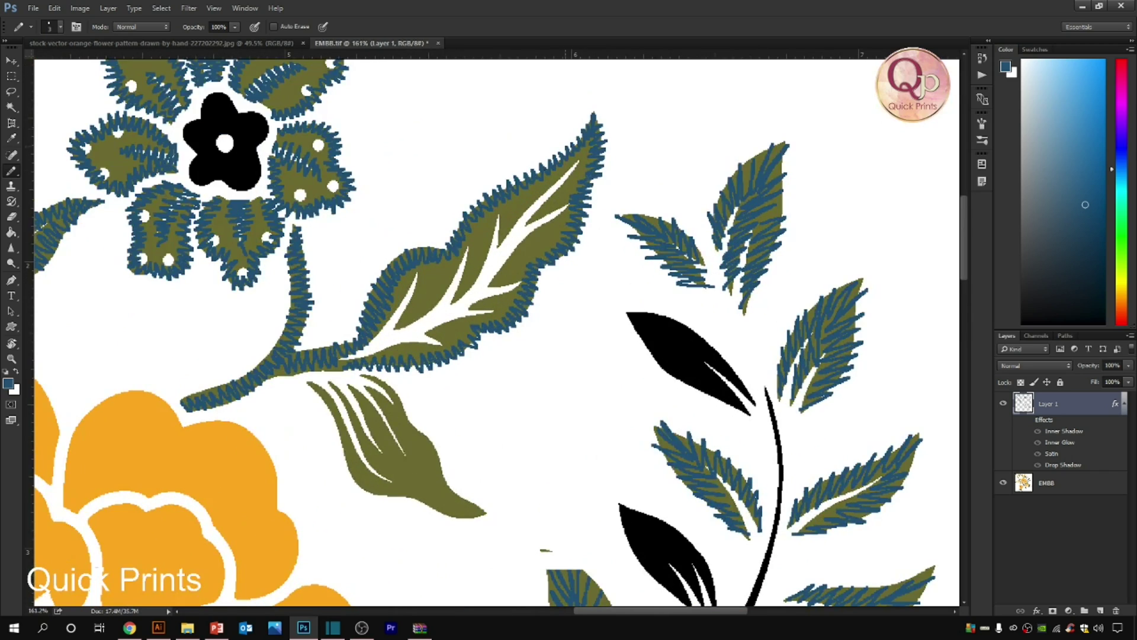
- Stitch zigzags along the lower-left veins and the base of the midrib in the large leaf beneath the dark-centred flower
key("ctrl+space")
left_click_drag(584, 376, 841, 463)
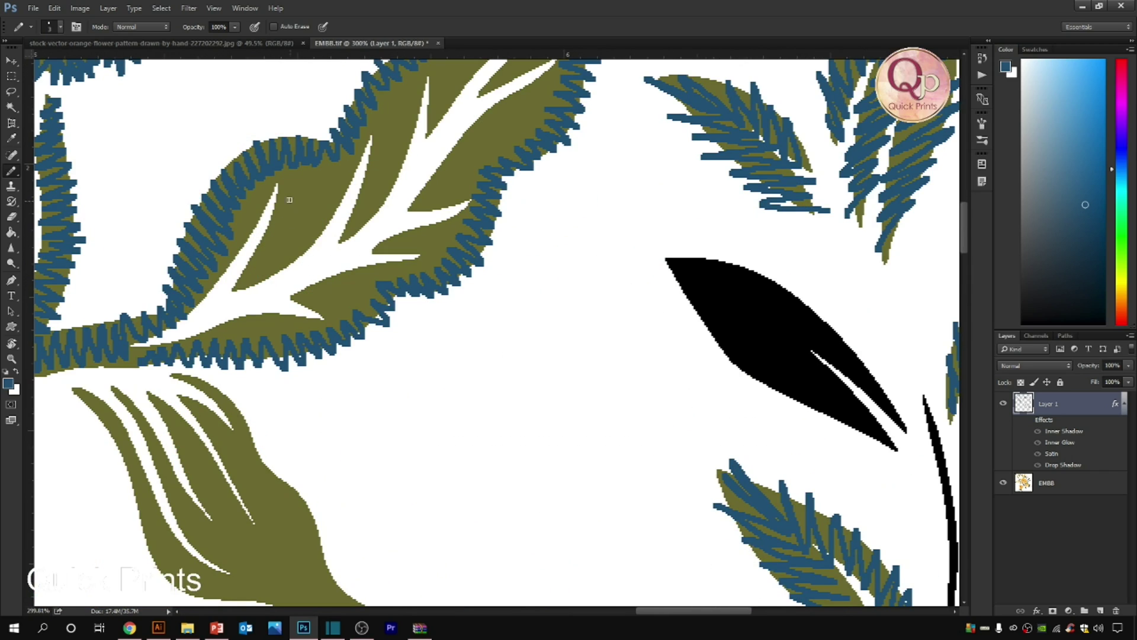
mouse_move(276, 186)
left_mouse_down()
mouse_move(249, 225)
mouse_move(261, 228)
left_mouse_up()
key("ctrl+z")
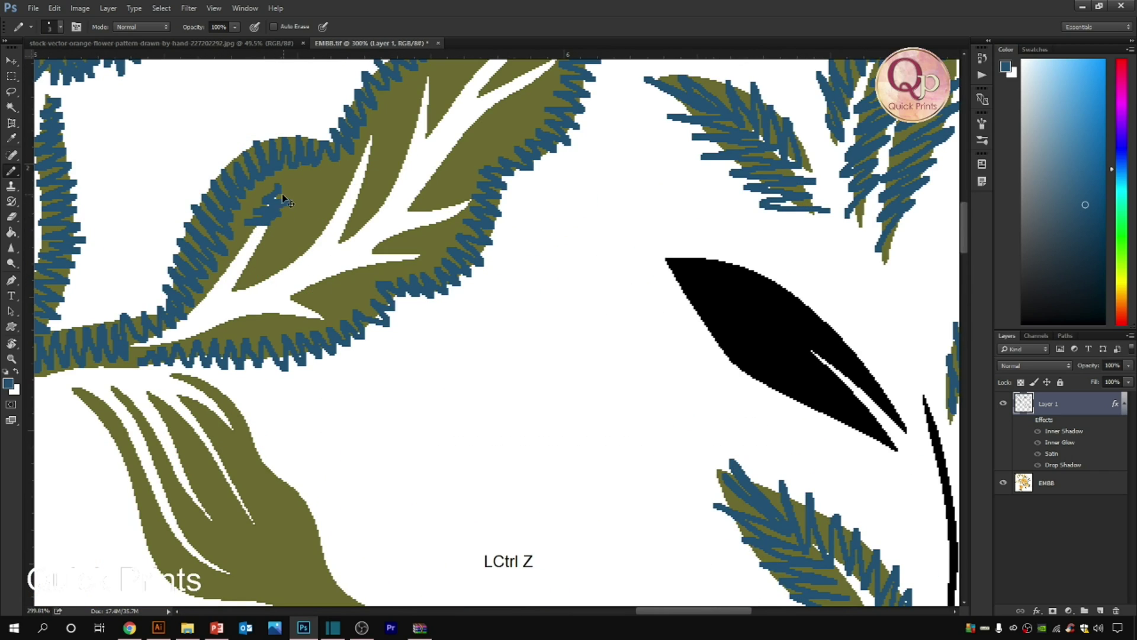
mouse_move(277, 185)
left_mouse_down()
mouse_move(256, 213)
mouse_move(265, 249)
mouse_move(213, 283)
mouse_move(182, 332)
mouse_move(151, 343)
left_mouse_up()
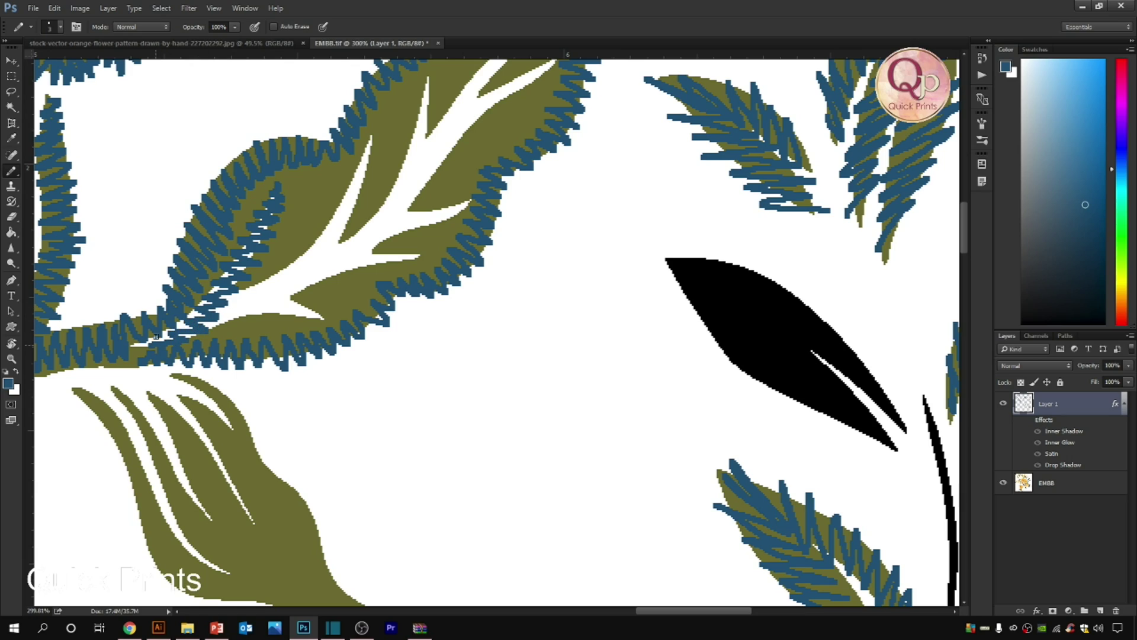
left_click_drag(240, 316, 268, 288)
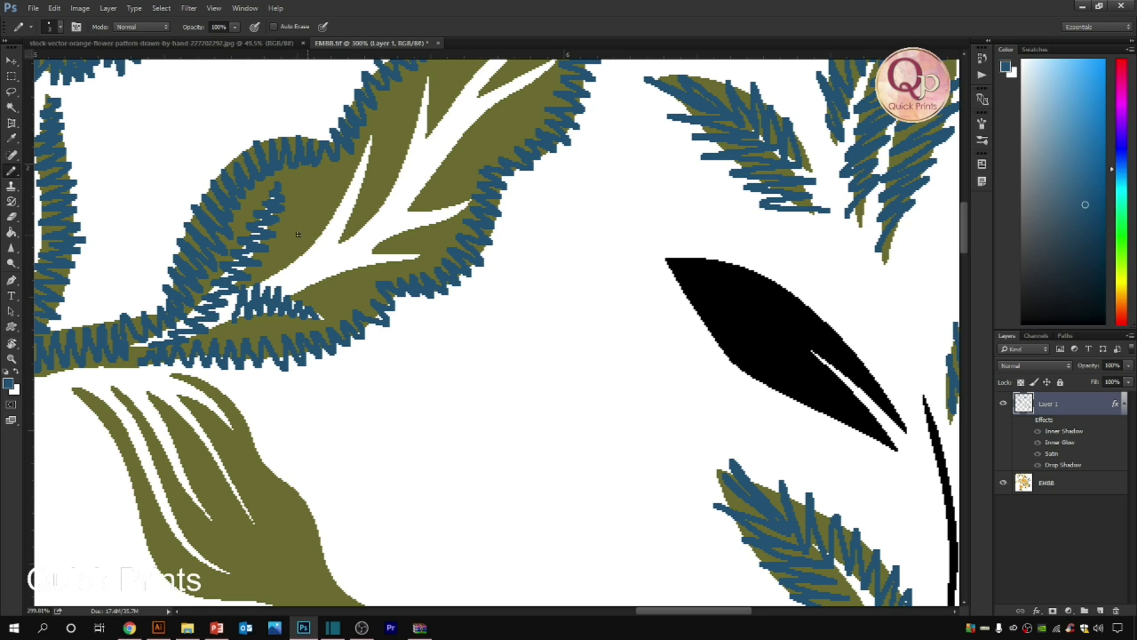
mouse_move(286, 274)
left_mouse_down()
mouse_move(303, 258)
mouse_move(326, 279)
mouse_move(337, 251)
left_mouse_up()
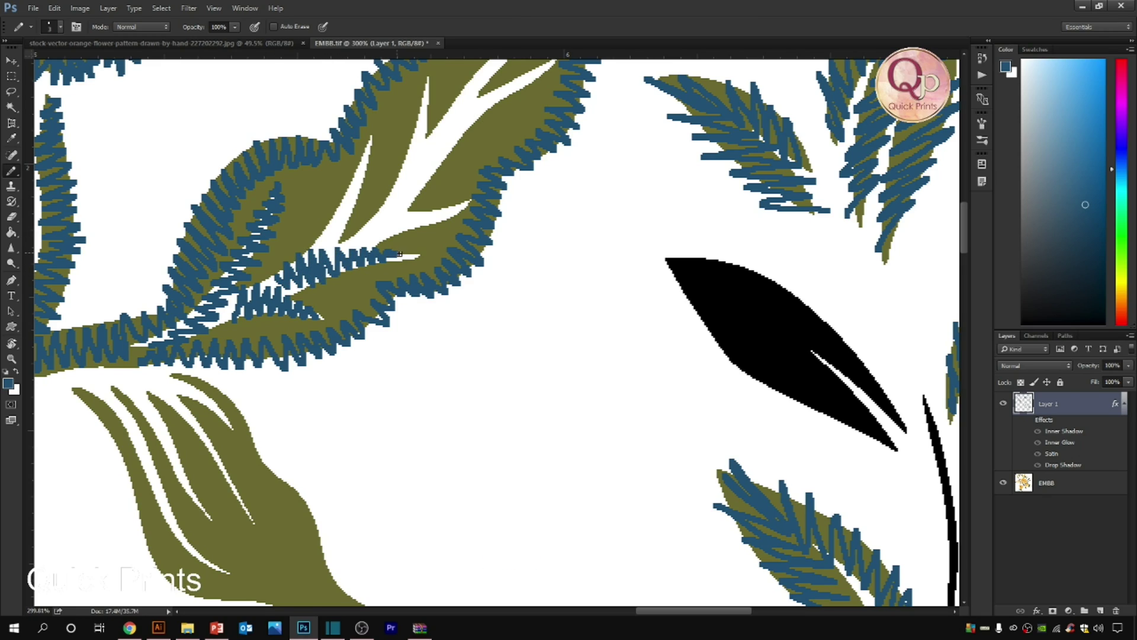
- Stitch the remaining veins and midrib of the large leaf up to its tip
mouse_move(371, 147)
left_mouse_down()
mouse_move(367, 179)
mouse_move(311, 242)
mouse_move(361, 234)
mouse_move(399, 210)
mouse_move(429, 225)
mouse_move(380, 306)
left_mouse_up()
left_click(331, 185)
left_click_drag(332, 198, 309, 230)
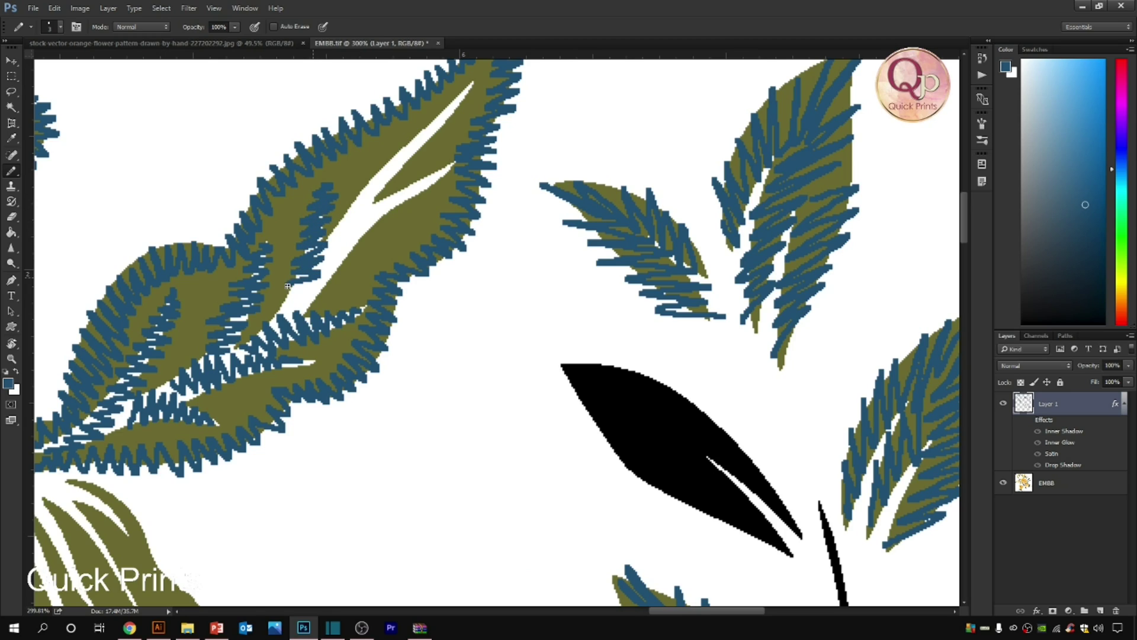
mouse_move(468, 84)
left_mouse_down()
mouse_move(464, 107)
mouse_move(419, 128)
left_mouse_up()
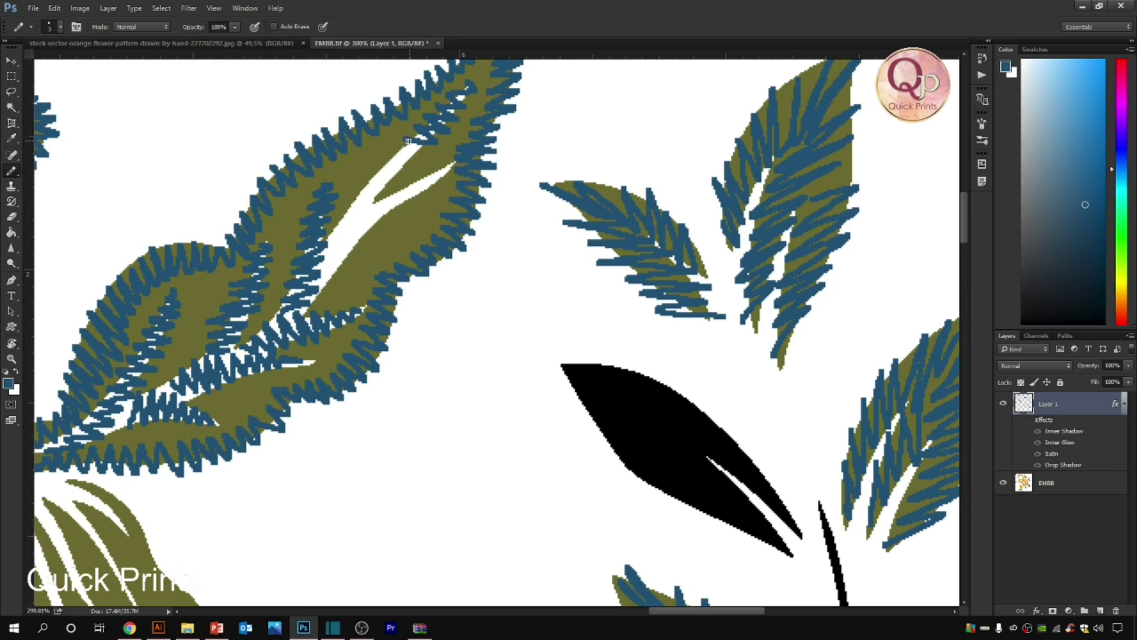
left_click_drag(360, 199, 336, 223)
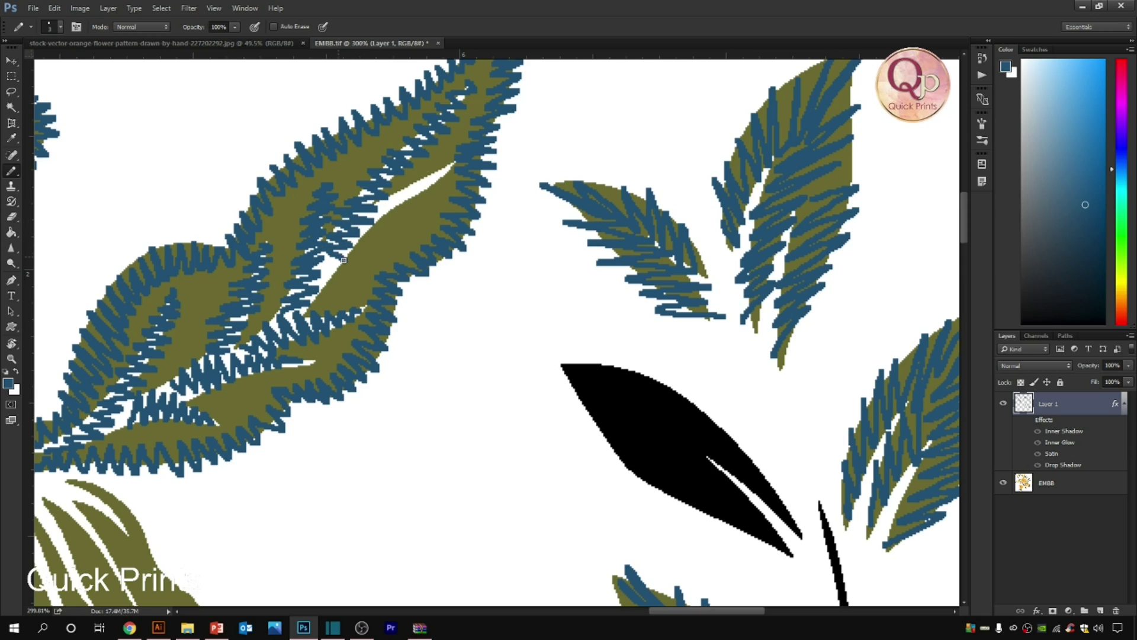
left_click_drag(383, 209, 426, 184)
- Outline both edges of the drooping olive bud below the large leaf with short stitches
scroll(447, 172, "down", 6)
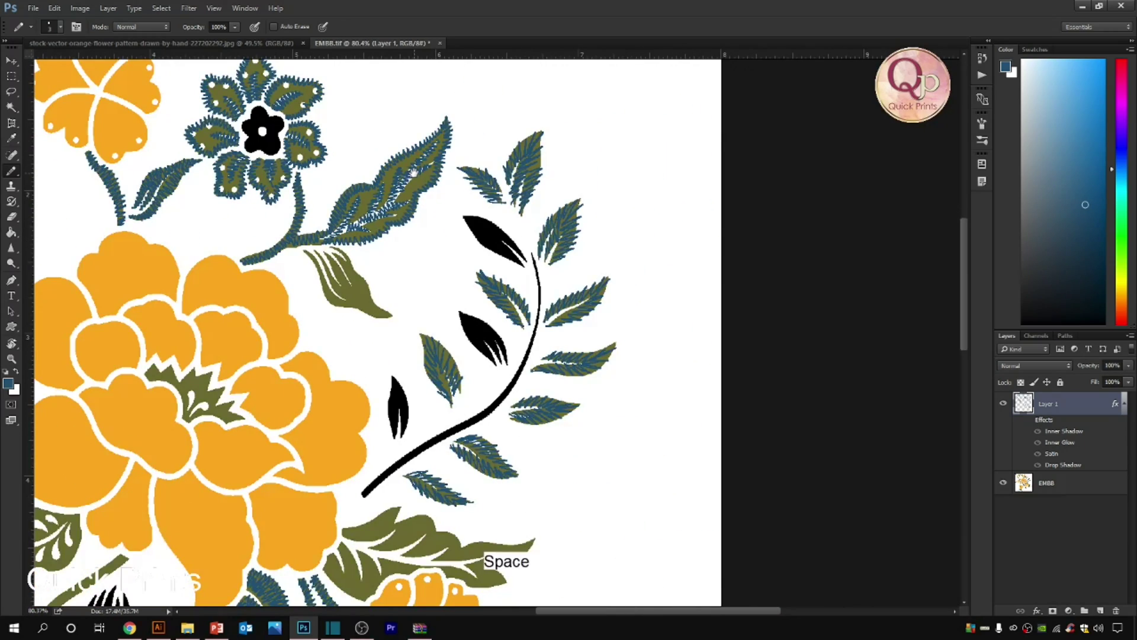
left_click_drag(455, 443, 478, 347)
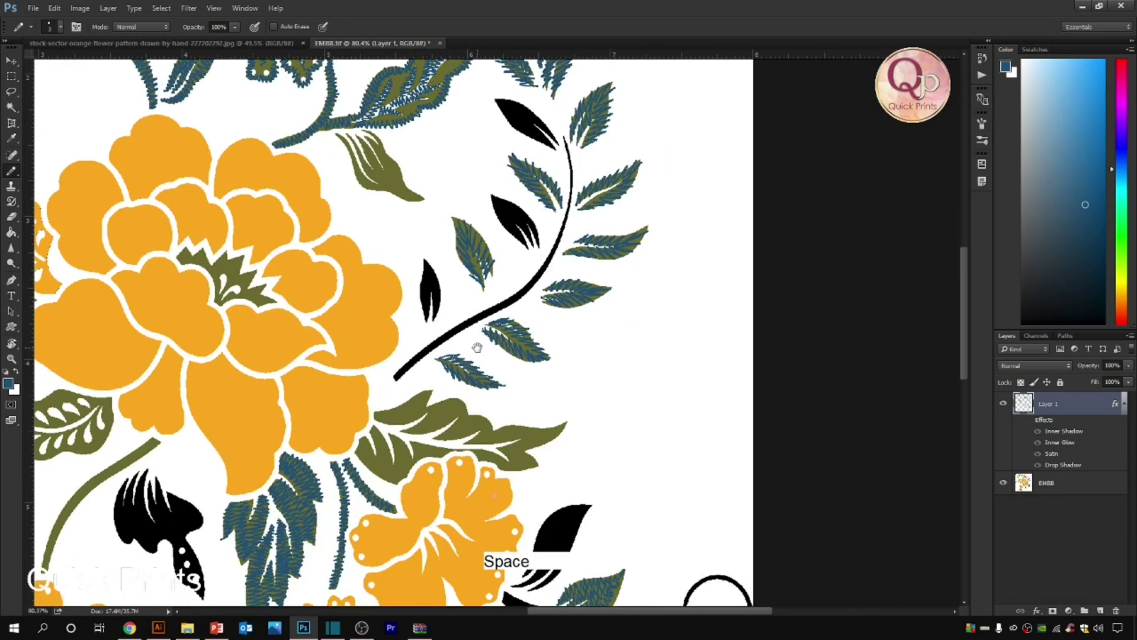
scroll(477, 343, "down", 1)
scroll(456, 172, "up", 3)
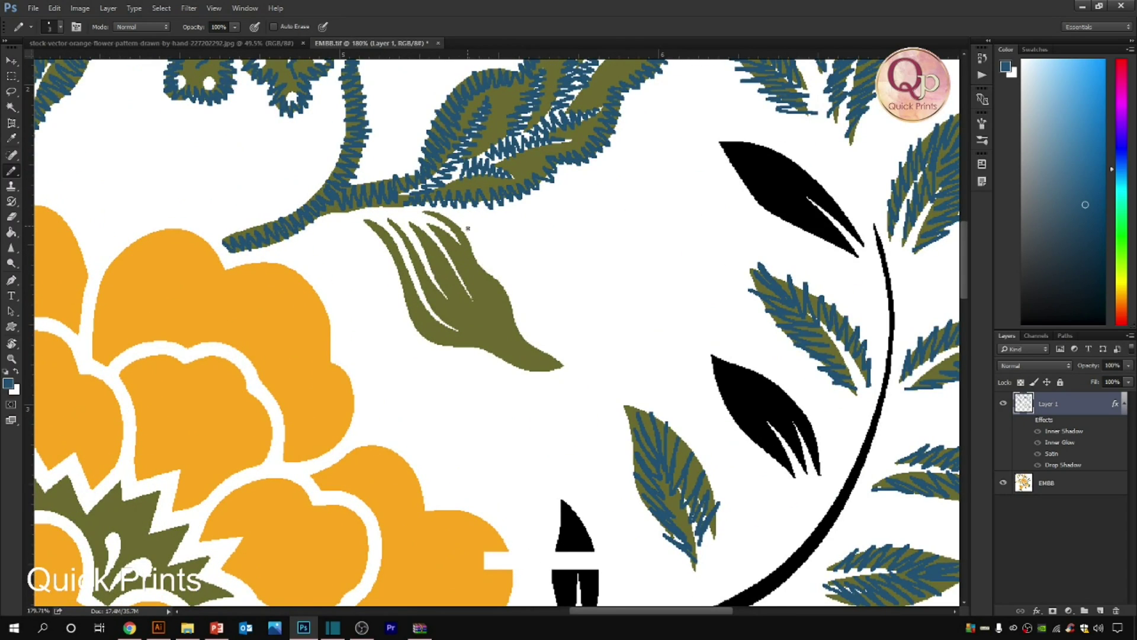
left_click_drag(351, 166, 845, 416)
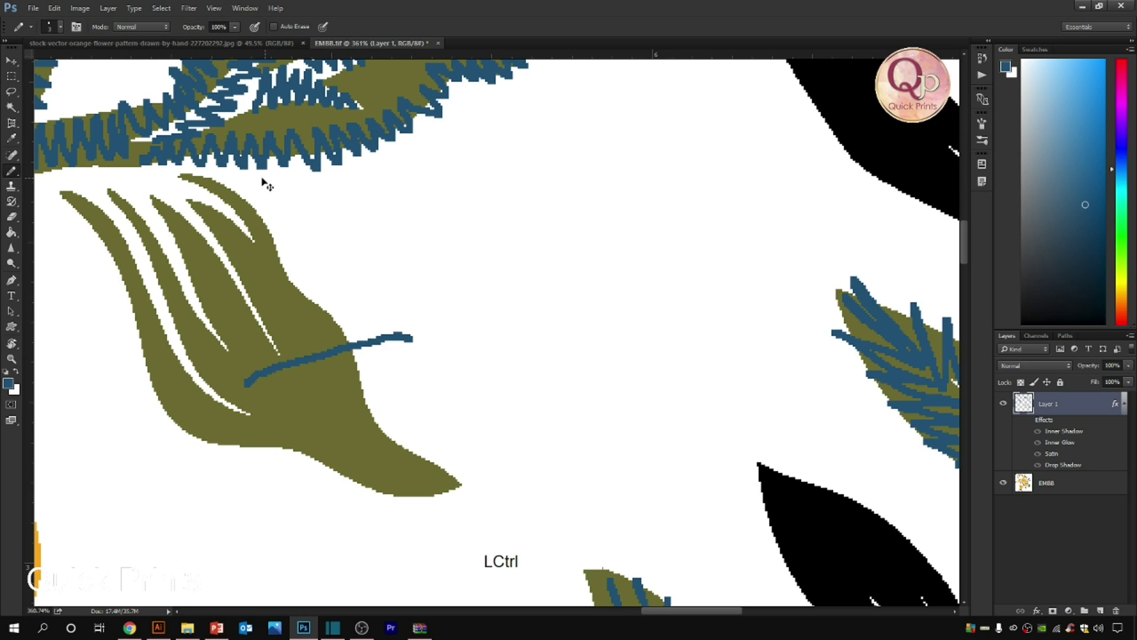
key("ctrl+z")
left_click_drag(284, 260, 363, 195)
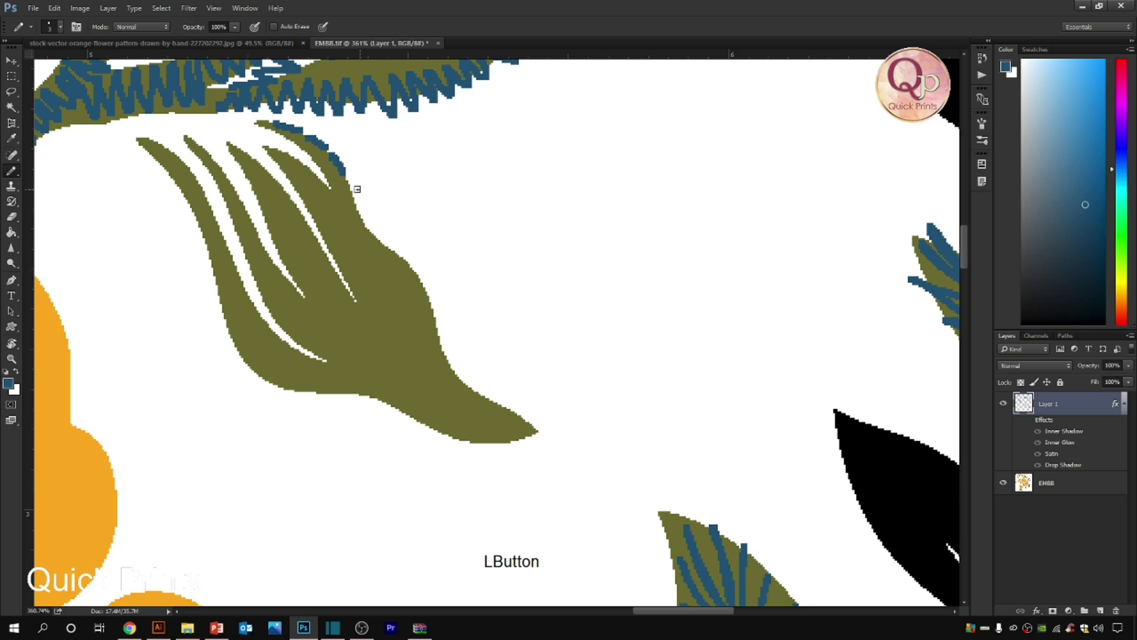
left_click_drag(360, 222, 384, 249)
left_click_drag(427, 301, 431, 310)
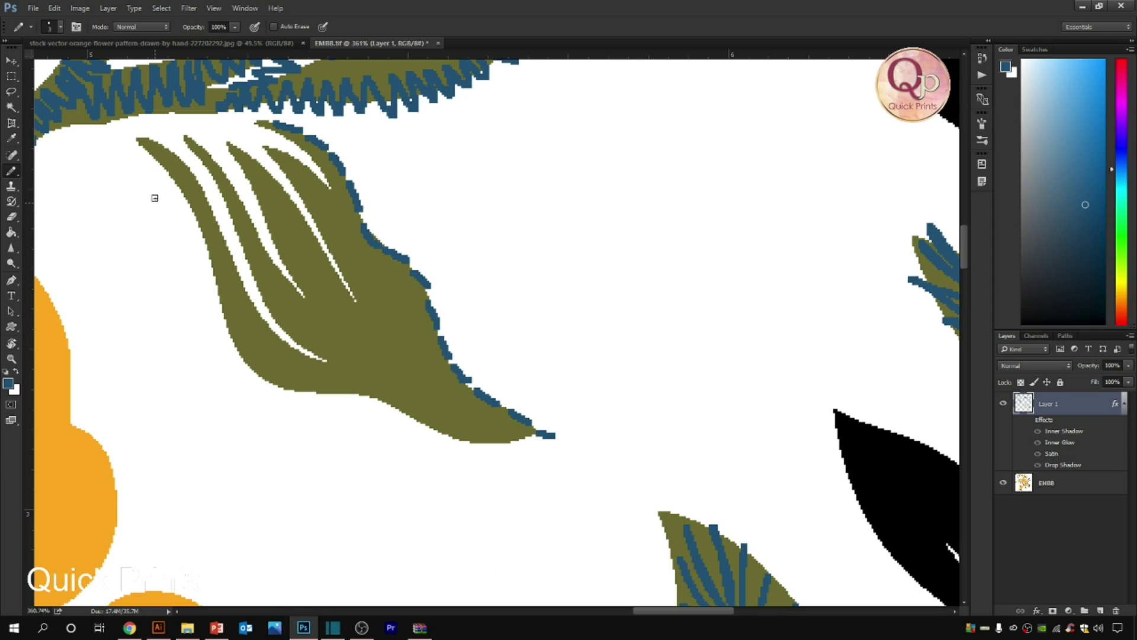
left_click_drag(133, 139, 159, 160)
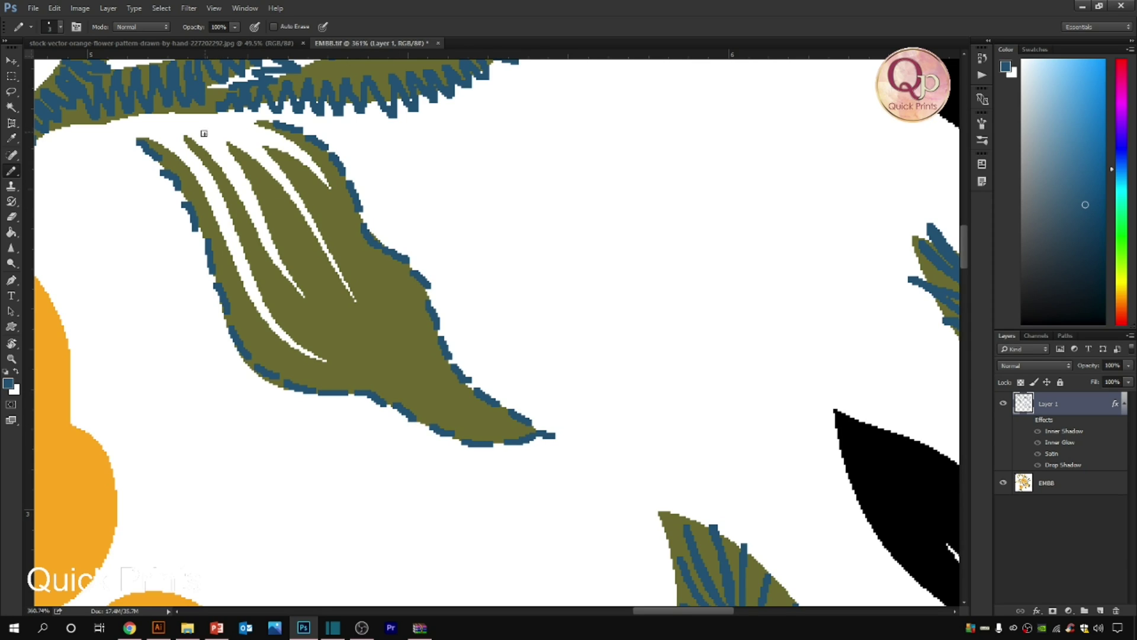
- Stitch along the white slits and fill the inside of the drooping olive bud with zigzags
mouse_move(161, 144)
left_mouse_down()
mouse_move(176, 165)
mouse_move(244, 239)
mouse_move(273, 334)
mouse_move(327, 355)
left_mouse_up()
left_click(211, 147)
mouse_move(211, 147)
left_mouse_down()
mouse_move(296, 244)
mouse_move(320, 298)
left_mouse_up()
mouse_move(272, 136)
left_mouse_down()
mouse_move(376, 311)
mouse_move(344, 196)
left_mouse_up()
mouse_move(487, 207)
left_mouse_down("ctrl")
mouse_move(379, 208)
mouse_move(521, 209)
left_mouse_up("ctrl")
left_click_drag(366, 158, 405, 234)
left_click_drag(459, 290, 481, 285)
left_click_drag(476, 170, 527, 243)
left_click_drag(569, 300, 585, 312)
left_click_drag(585, 312, 475, 235, "ctrl")
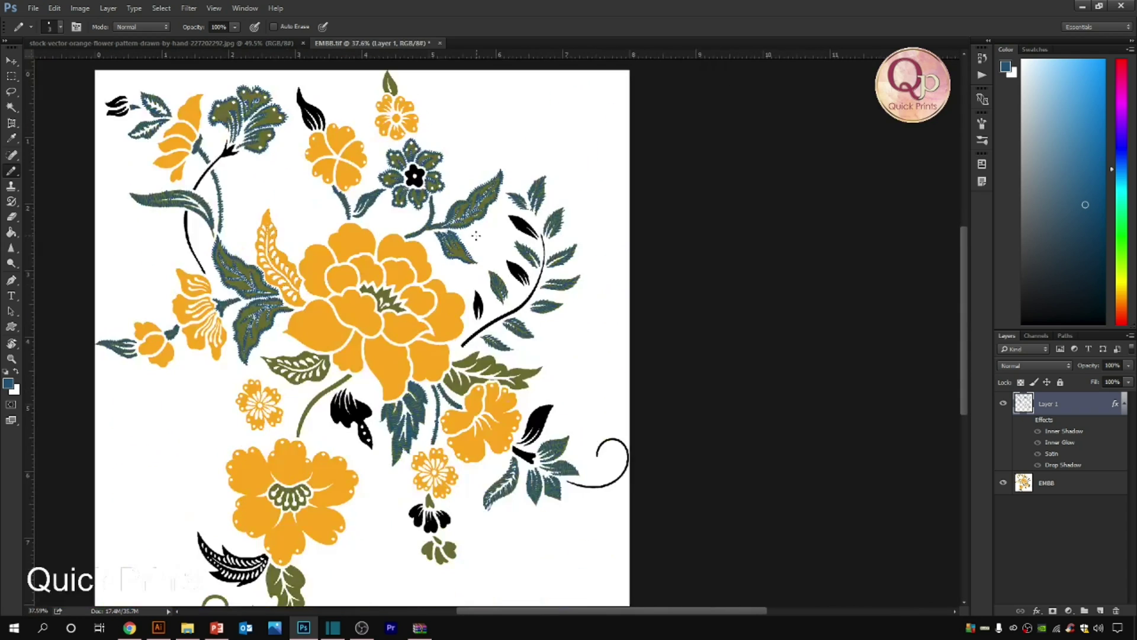
- Stitch the curved olive stem between the large central flower and the big flower below it
left_click_drag(301, 398, 429, 398, "ctrl")
left_click_drag(284, 552, 287, 538)
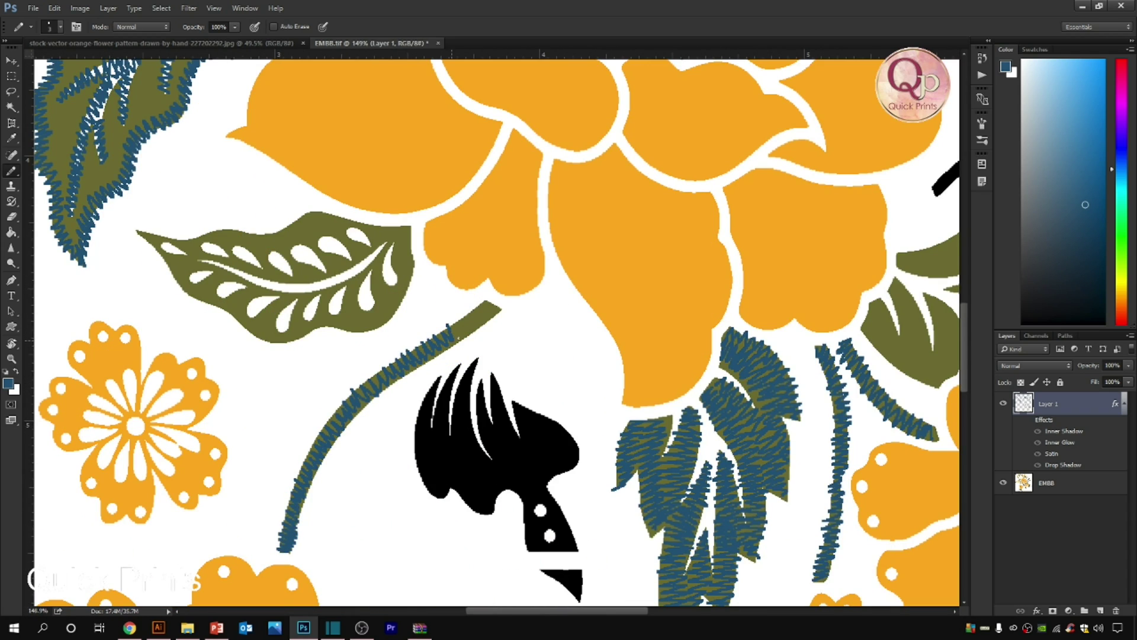
left_click_drag(444, 327, 447, 173, "ctrl")
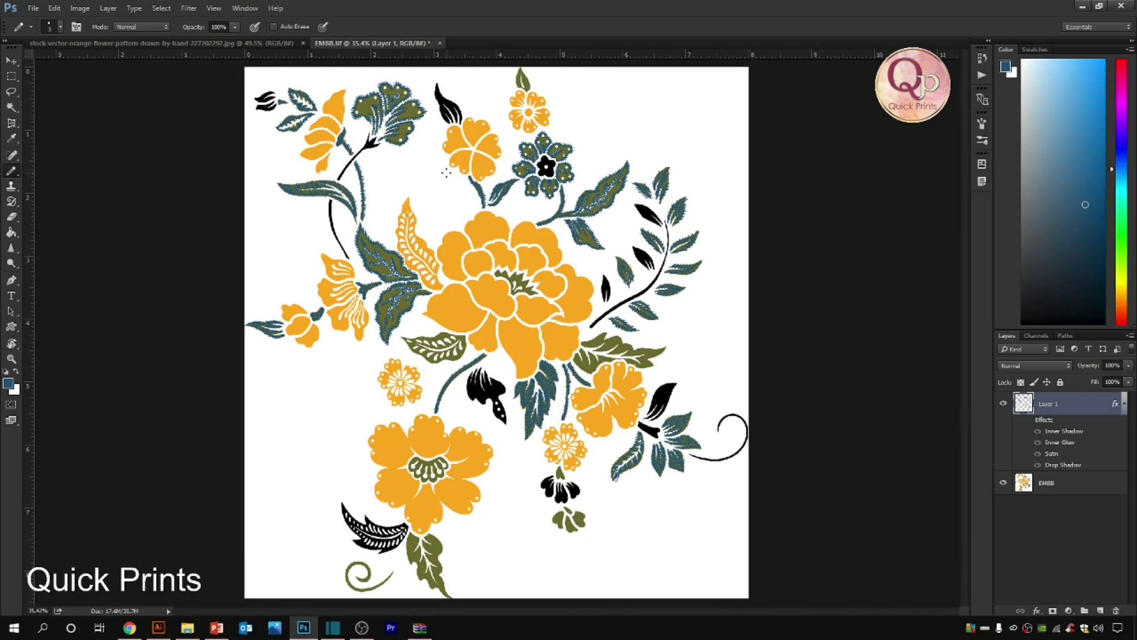
- Fill the upper lobes of the long olive leaf above the right-hand orange flower with zigzag stitches, out to its tip
left_click_drag(451, 163, 743, 299, "ctrl")
mouse_move(238, 326)
left_mouse_down()
mouse_move(284, 324)
mouse_move(237, 330)
mouse_move(289, 355)
mouse_move(354, 320)
mouse_move(382, 270)
left_mouse_up()
key("ctrl+z")
mouse_move(303, 374)
left_mouse_down()
mouse_move(390, 371)
mouse_move(386, 332)
mouse_move(406, 300)
mouse_move(451, 315)
mouse_move(401, 358)
mouse_move(465, 319)
left_mouse_up()
mouse_move(388, 394)
left_mouse_down()
mouse_move(433, 364)
mouse_move(489, 358)
mouse_move(536, 374)
mouse_move(407, 328)
left_mouse_up()
mouse_move(347, 356)
left_mouse_down()
mouse_move(427, 352)
mouse_move(492, 313)
left_mouse_up()
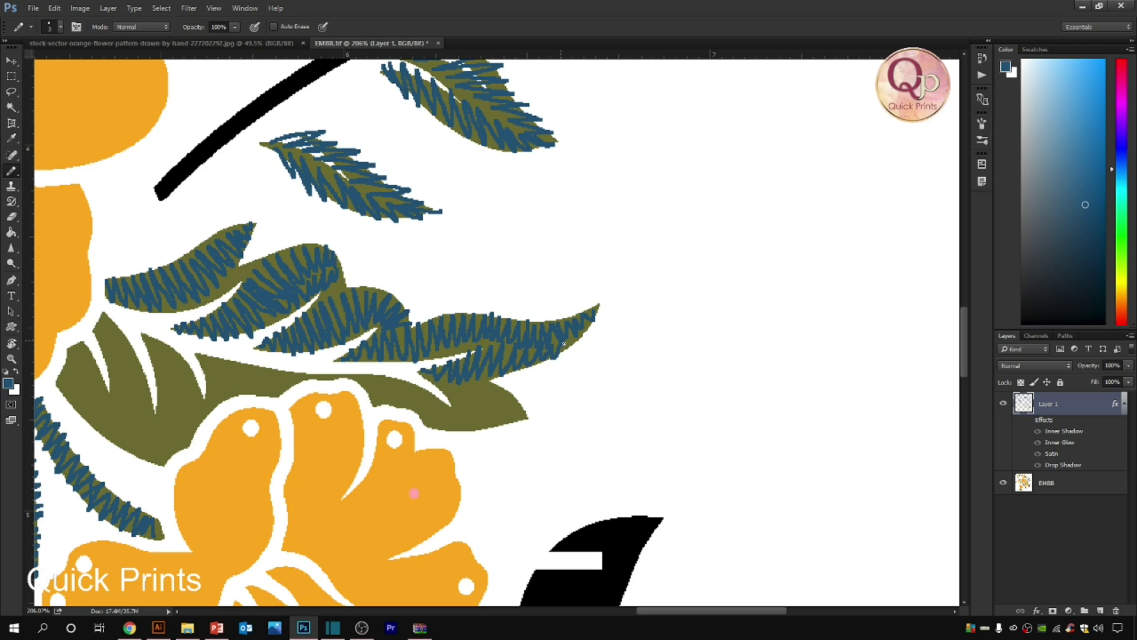
- Fill the lower lobes of the same long leaf with zigzags, following the edge of the orange flower
mouse_move(490, 405)
left_mouse_down()
mouse_move(522, 287)
mouse_move(535, 286)
left_mouse_up()
mouse_move(103, 220)
left_mouse_down()
mouse_move(137, 246)
mouse_move(122, 287)
mouse_move(190, 302)
mouse_move(210, 343)
left_mouse_up()
mouse_move(145, 203)
left_mouse_down()
mouse_move(146, 237)
mouse_move(179, 244)
mouse_move(176, 282)
left_mouse_up()
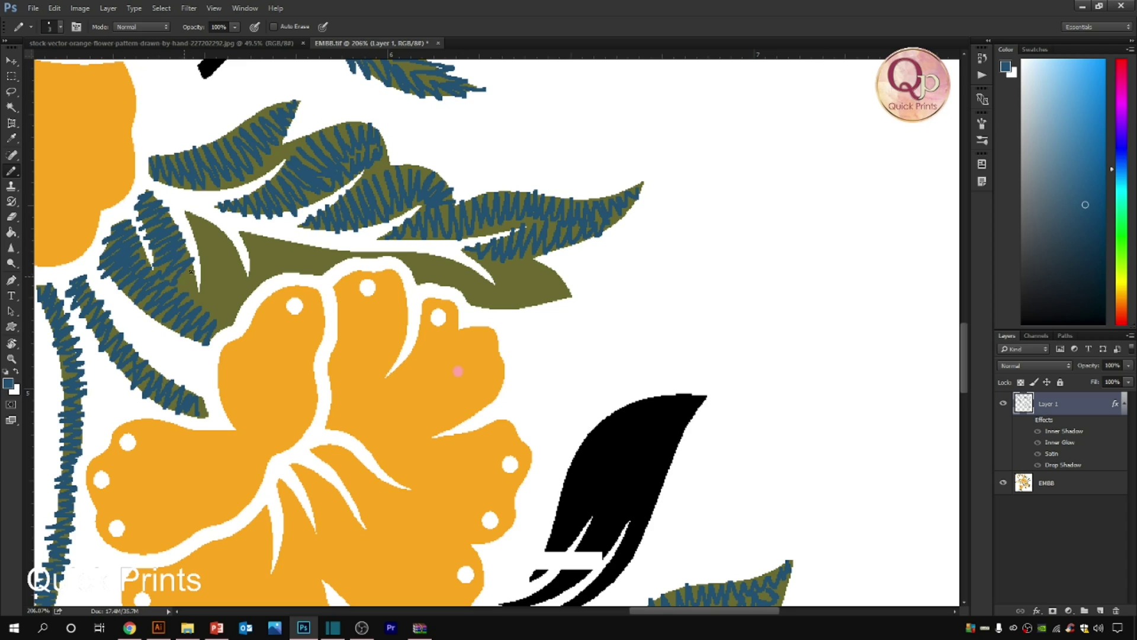
mouse_move(208, 217)
left_mouse_down()
mouse_move(212, 244)
mouse_move(200, 285)
mouse_move(230, 295)
mouse_move(216, 335)
left_mouse_up()
mouse_move(240, 229)
left_mouse_down()
mouse_move(279, 262)
mouse_move(354, 251)
left_mouse_up()
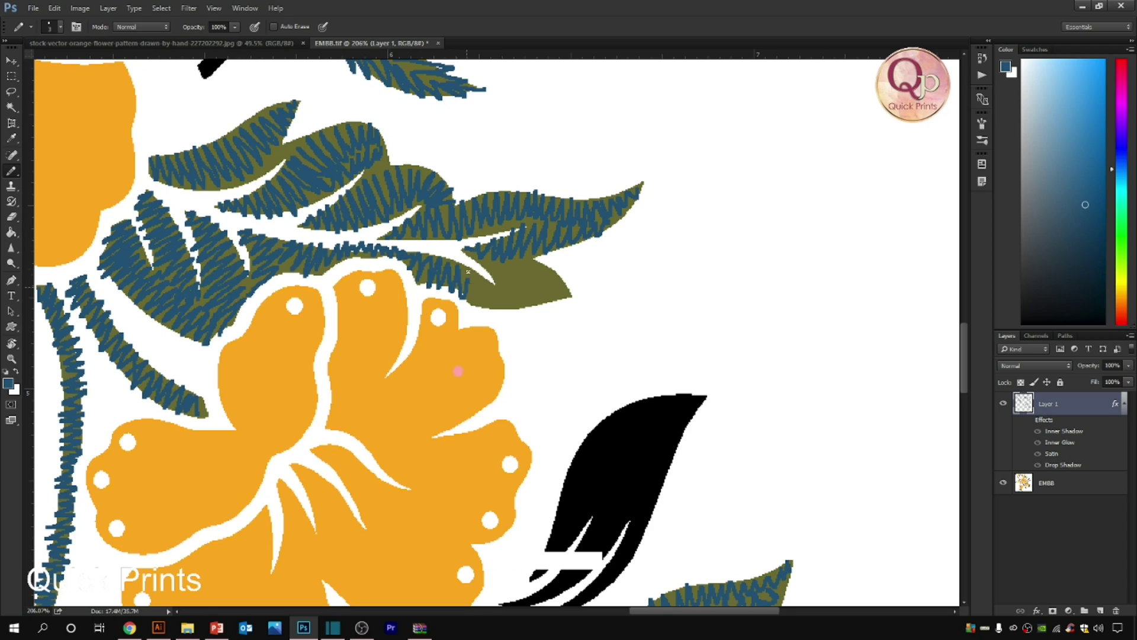
- Stitch the small olive calyx above the black three-petalled flower
scroll(536, 280, "down", 5)
scroll(536, 280, "down", 3)
scroll(492, 403, "up", 2)
key("ctrl+space")
left_click_drag(552, 228, 843, 325)
mouse_move(455, 406)
left_mouse_down()
mouse_move(444, 401)
mouse_move(466, 343)
left_mouse_up()
left_click_drag(482, 400, 459, 350)
- Stitch the short stem, the left petal and the middle petal of the small olive flower below the black one
key("space")
left_click_drag(504, 537, 483, 295)
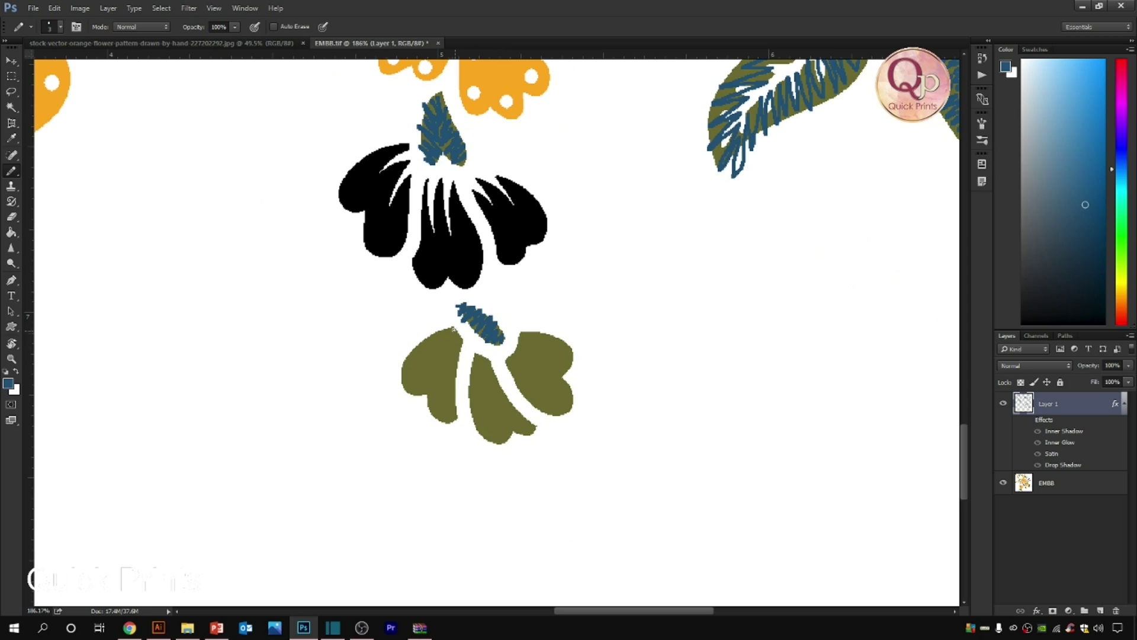
left_click_drag(436, 377, 484, 330)
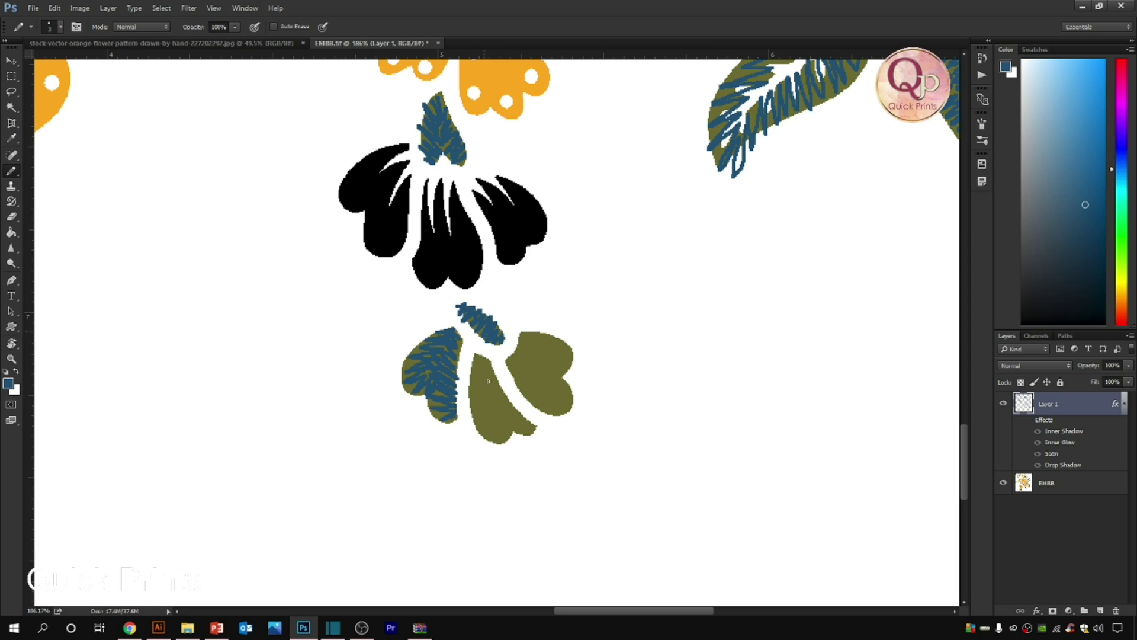
left_click_drag(475, 388, 508, 425)
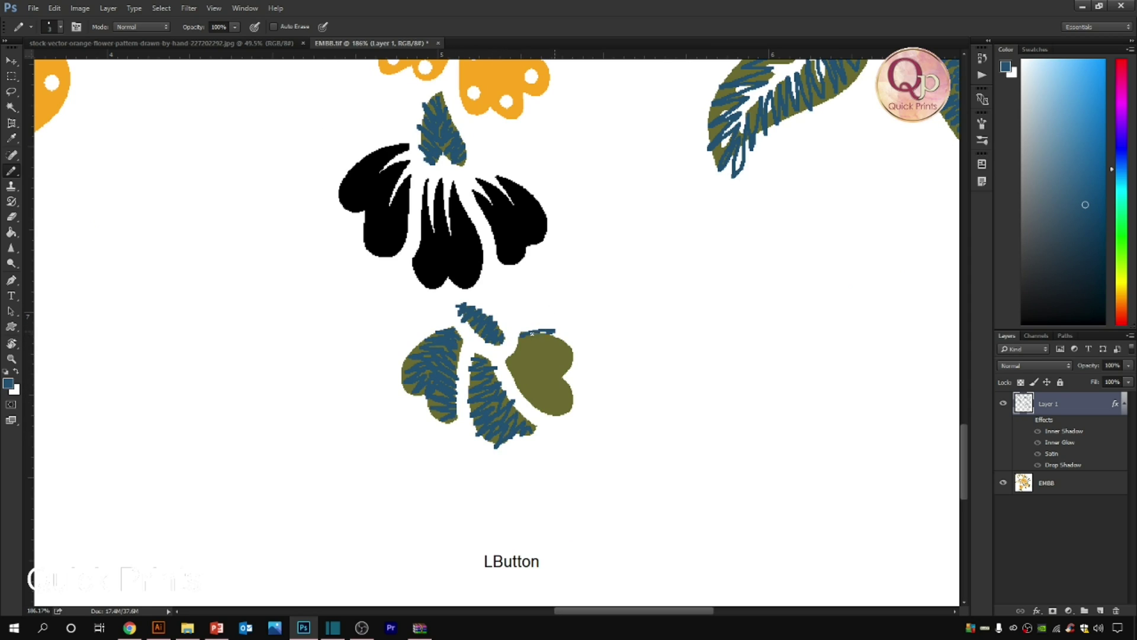
- Fill the right petal of the small olive flower with zigzag stitches, undoing the first attempt and redrawing it
left_click_drag(563, 374, 551, 393)
key("ctrl+z")
key("ctrl+space")
left_click_drag(486, 324, 748, 493)
mouse_move(153, 179)
left_mouse_down()
mouse_move(310, 212)
mouse_move(336, 332)
left_mouse_up()
mouse_move(205, 137)
left_mouse_down()
mouse_move(265, 103)
mouse_move(342, 118)
mouse_move(360, 172)
left_mouse_up()
- Stitch zigzags along the olive spiral tendril near the lower-left edge of the artwork
scroll(296, 266, "down", 10)
scroll(201, 323, "up", 6)
key("ctrl+space")
left_click_drag(97, 243, 147, 263)
mouse_move(225, 300)
left_mouse_down()
mouse_move(271, 344)
mouse_move(318, 334)
mouse_move(314, 249)
left_mouse_up()
mouse_move(177, 233)
left_mouse_down()
mouse_move(194, 193)
mouse_move(294, 206)
mouse_move(336, 244)
mouse_move(165, 292)
mouse_move(170, 327)
left_mouse_up()
key("space")
mouse_move(179, 366)
left_mouse_down()
mouse_move(132, 276)
mouse_move(146, 313)
mouse_move(193, 320)
mouse_move(341, 294)
mouse_move(470, 173)
left_mouse_up()
- Stitch the wavy left edge of the olive leaf beneath the big bottom flower, down towards its tip
key("ctrl+minus")
key("ctrl+minus")
key("space")
left_click_drag(454, 284, 471, 533)
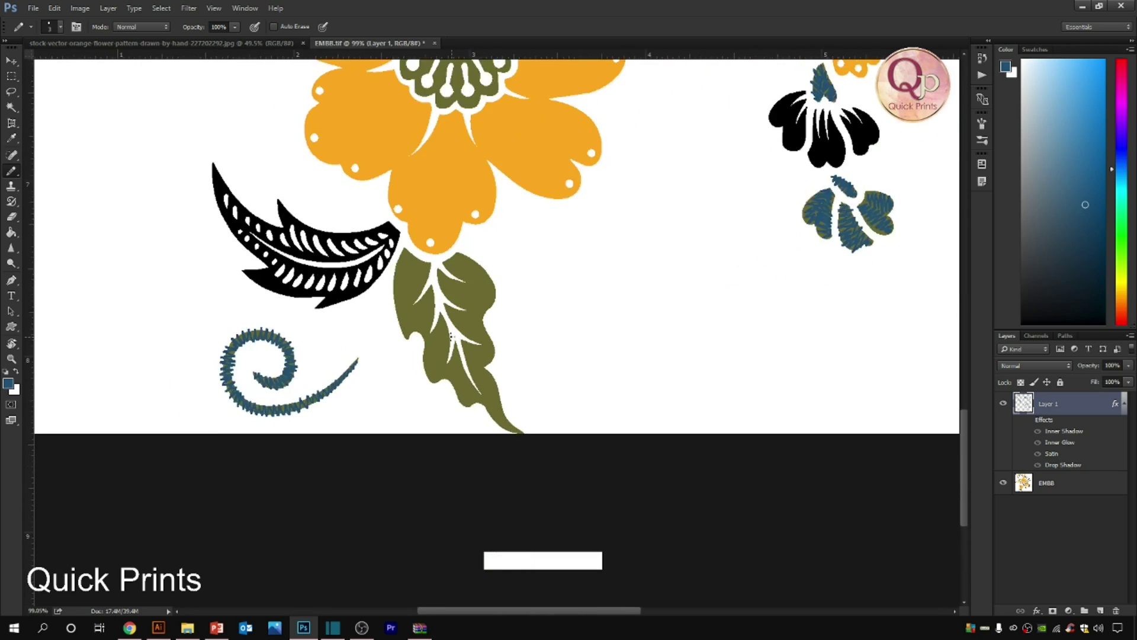
key("ctrl+space")
left_click_drag(391, 238, 589, 486)
mouse_move(293, 110)
left_mouse_down()
mouse_move(297, 159)
mouse_move(295, 225)
left_mouse_up()
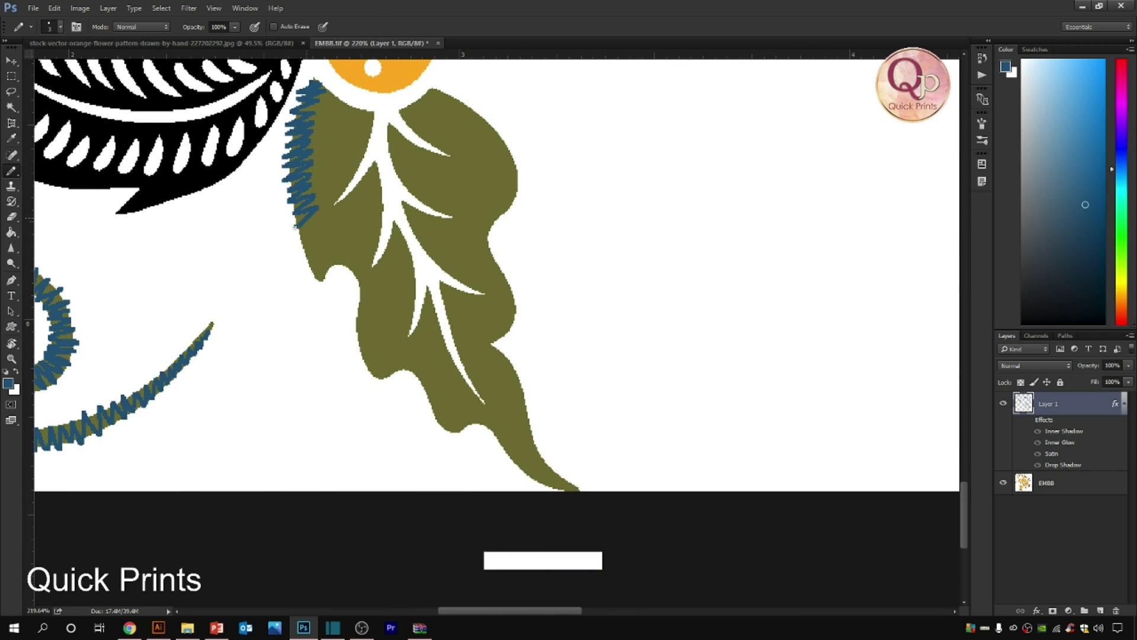
mouse_move(353, 267)
left_mouse_down()
mouse_move(368, 287)
mouse_move(361, 311)
mouse_move(379, 326)
left_mouse_up()
key("space")
left_click_drag(382, 320, 322, 218)
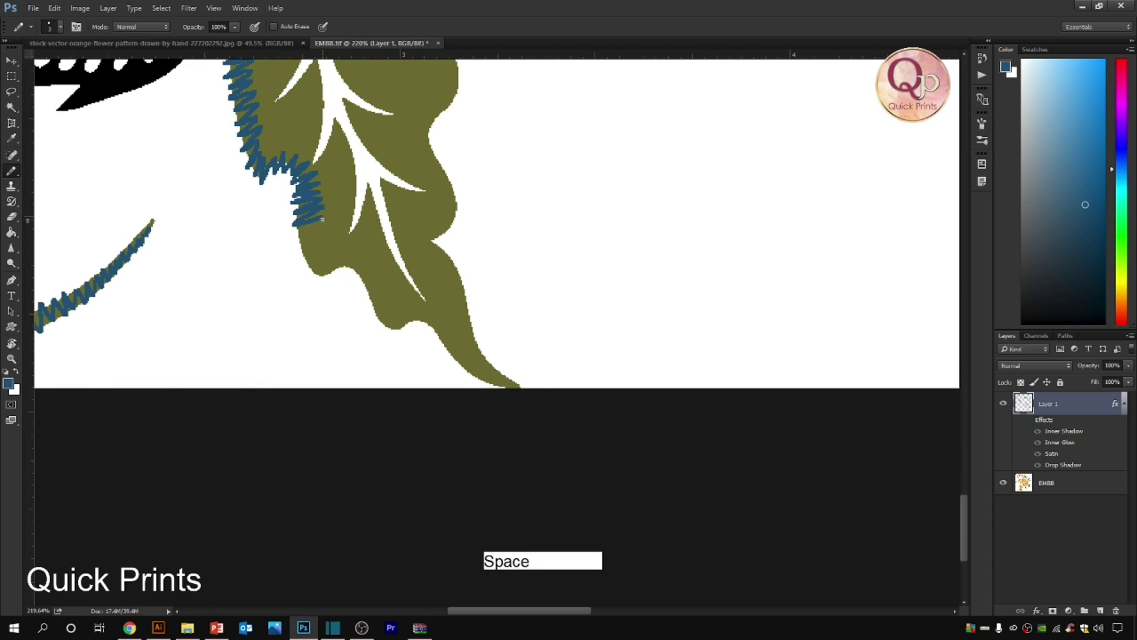
mouse_move(358, 282)
left_mouse_down()
mouse_move(394, 329)
mouse_move(424, 314)
mouse_move(368, 222)
left_mouse_up()
key("space")
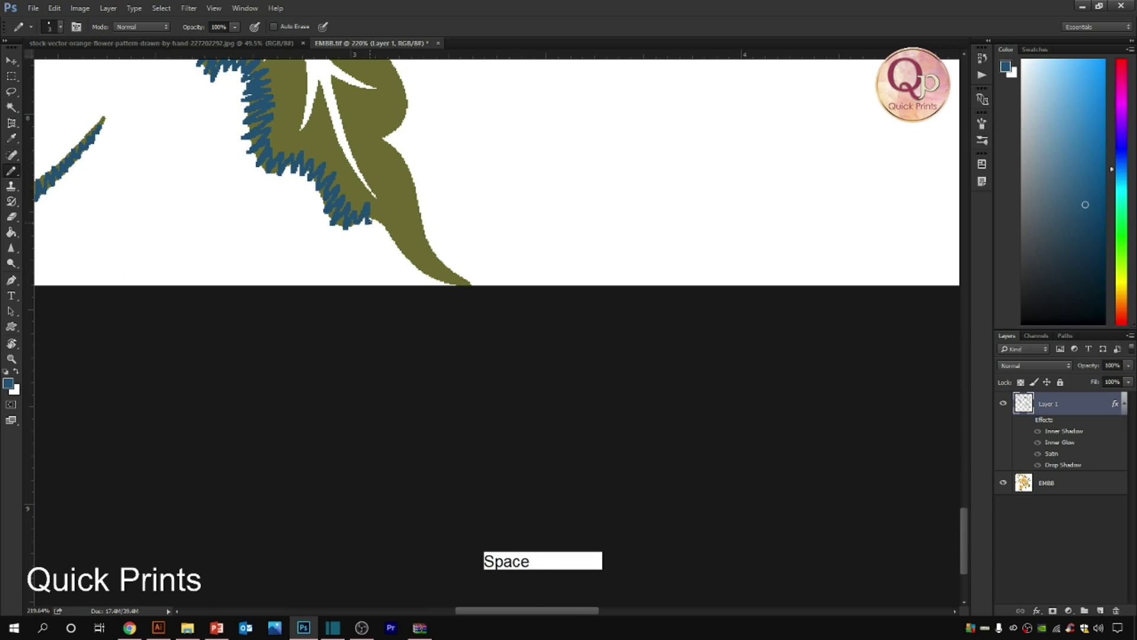
- Stitch the right edge of the same bottom leaf down to its pointed tip
key("space")
left_click_drag(479, 286, 530, 510)
mouse_move(423, 141)
left_mouse_down()
mouse_move(450, 160)
mouse_move(440, 185)
mouse_move(460, 211)
mouse_move(436, 242)
left_mouse_up()
mouse_move(425, 286)
left_mouse_down()
mouse_move(463, 304)
mouse_move(431, 360)
left_mouse_up()
key("space")
mouse_move(431, 360)
left_mouse_down()
mouse_move(360, 258)
mouse_move(395, 350)
left_mouse_up()
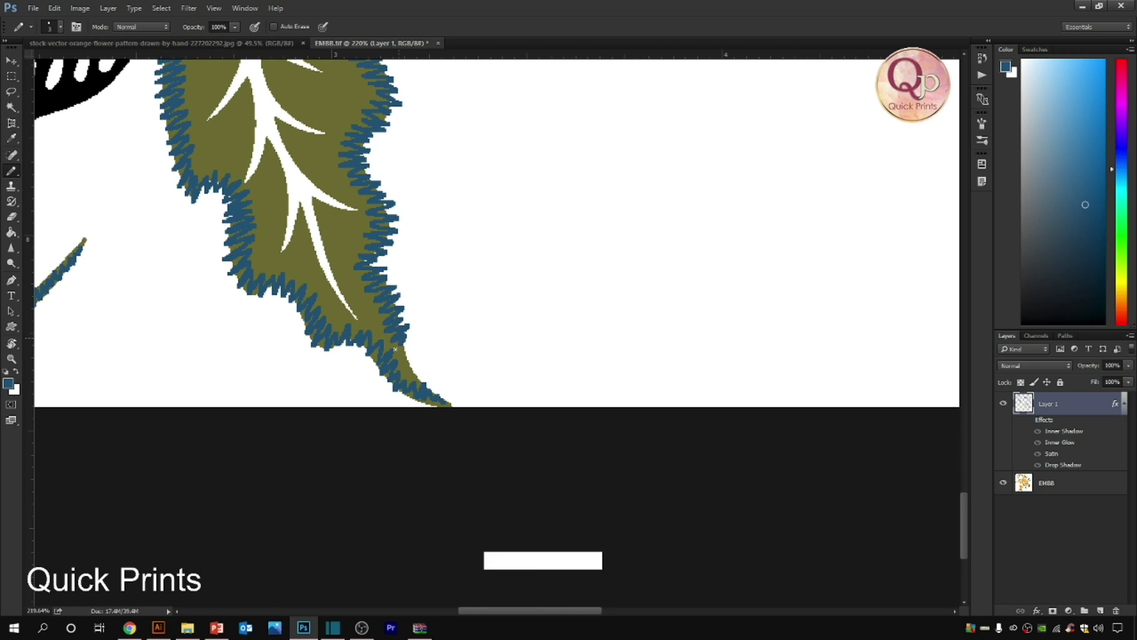
- Stitch the side veins and the midrib of the leaf beneath the big bottom flower
key("space")
left_click_drag(268, 172, 310, 338)
mouse_move(252, 289)
left_mouse_down()
mouse_move(309, 194)
mouse_move(367, 238)
left_mouse_up()
mouse_move(290, 346)
left_mouse_down()
mouse_move(307, 278)
mouse_move(367, 299)
left_mouse_up()
mouse_move(333, 403)
left_mouse_down()
mouse_move(327, 414)
mouse_move(343, 367)
mouse_move(393, 376)
left_mouse_up()
left_click_drag(400, 483, 369, 448)
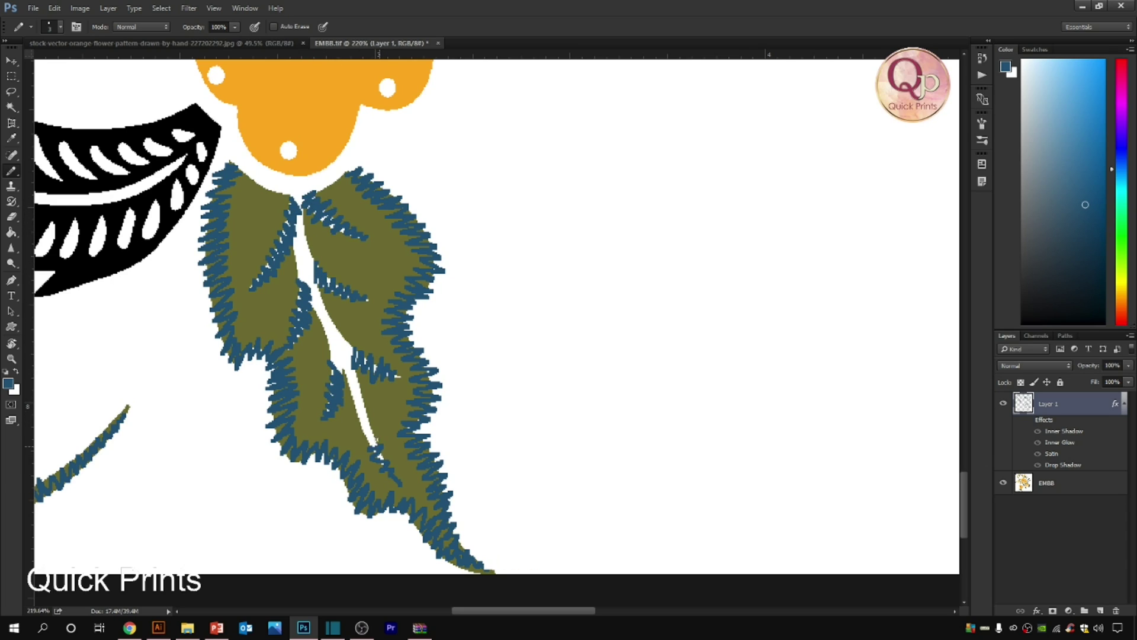
left_click_drag(334, 333, 320, 309)
mouse_move(296, 197)
left_mouse_down()
mouse_move(315, 292)
mouse_move(332, 312)
left_mouse_up()
- Fill six teardrop cut-outs at the pointed end of the olive leaf to the lower left of the large central flower
scroll(358, 371, "down", 6)
scroll(404, 264, "up", 2)
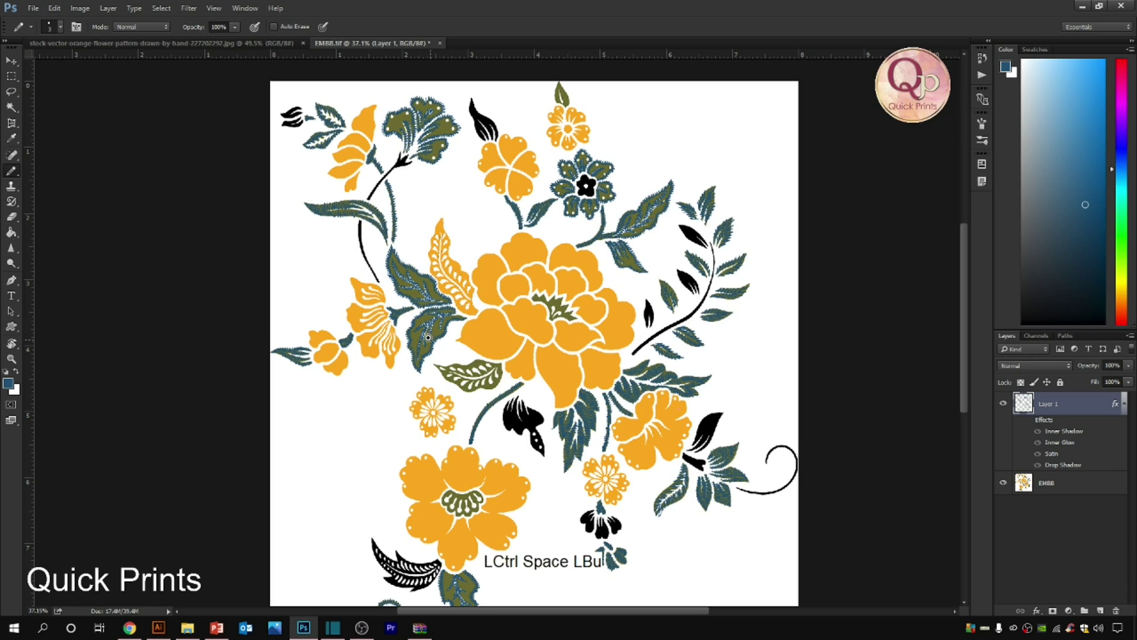
left_click(528, 396, "ctrl")
left_click_drag(335, 271, 345, 276)
key("ctrl+z")
left_click_drag(148, 265, 430, 355)
mouse_move(126, 212)
left_mouse_down()
mouse_move(158, 240)
mouse_move(210, 242)
left_mouse_up()
mouse_move(259, 213)
left_mouse_down()
mouse_move(342, 258)
mouse_move(453, 284)
left_mouse_up()
left_click_drag(212, 326, 290, 291)
left_click_drag(319, 379, 403, 343)
left_click_drag(398, 427, 509, 377)
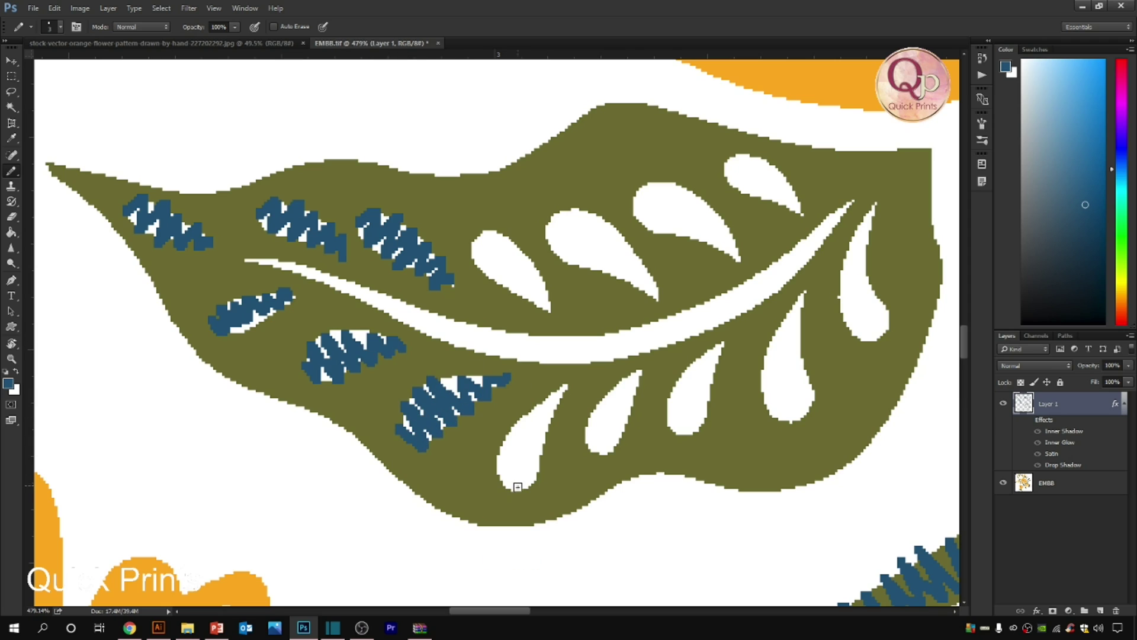
- Fill the remaining teardrop cut-outs towards the wide end of that leaf with zigzag stitches
left_click_drag(515, 480, 556, 385)
left_click_drag(599, 446, 639, 370)
mouse_move(476, 260)
left_mouse_down()
mouse_move(513, 253)
mouse_move(549, 310)
left_mouse_up()
mouse_move(553, 219)
left_mouse_down()
mouse_move(648, 295)
mouse_move(388, 338)
left_mouse_up()
mouse_move(354, 244)
left_mouse_down()
mouse_move(398, 236)
mouse_move(464, 306)
left_mouse_up()
left_click_drag(462, 209, 516, 255)
mouse_move(407, 485)
left_mouse_down()
mouse_move(426, 415)
mouse_move(527, 430)
mouse_move(525, 344)
left_mouse_up()
left_click_drag(593, 380, 594, 252)
left_click_drag(569, 314, 835, 257)
- Stitch the midrib and the whole outer edge of the leaf with the teardrop cut-outs
mouse_move(242, 246)
left_mouse_down()
mouse_move(456, 328)
mouse_move(717, 282)
mouse_move(840, 188)
left_mouse_up()
mouse_move(247, 172)
left_mouse_down()
mouse_move(305, 133)
mouse_move(480, 142)
mouse_move(558, 113)
left_mouse_up()
left_click_drag(695, 173, 401, 322)
mouse_move(286, 263)
left_mouse_down()
mouse_move(360, 232)
mouse_move(554, 301)
mouse_move(623, 305)
left_mouse_up()
left_click_drag(178, 379, 822, 289)
mouse_move(599, 220)
left_mouse_down()
mouse_move(456, 216)
mouse_move(545, 385)
left_mouse_up()
mouse_move(549, 431)
left_mouse_down()
mouse_move(306, 341)
mouse_move(432, 388)
left_mouse_up()
mouse_move(473, 397)
left_mouse_down()
mouse_move(284, 317)
mouse_move(312, 376)
mouse_move(380, 421)
mouse_move(538, 366)
mouse_move(690, 347)
left_mouse_up()
left_click_drag(690, 350, 477, 375)
mouse_move(476, 379)
left_mouse_down()
mouse_move(533, 335)
mouse_move(583, 326)
left_mouse_up()
left_click_drag(584, 323, 520, 426)
mouse_move(545, 172)
left_mouse_down()
mouse_move(576, 310)
mouse_move(515, 422)
left_mouse_up()
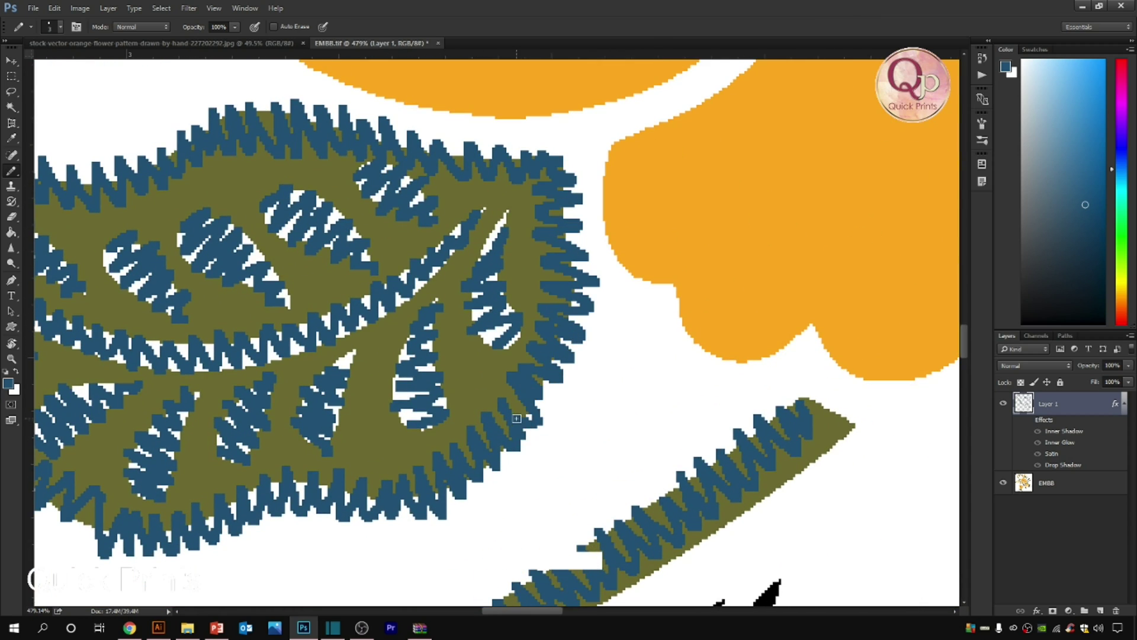
- Stitch the small olive leaf on top of the small orange flower at the upper edge of the artwork
key("ctrl+0")
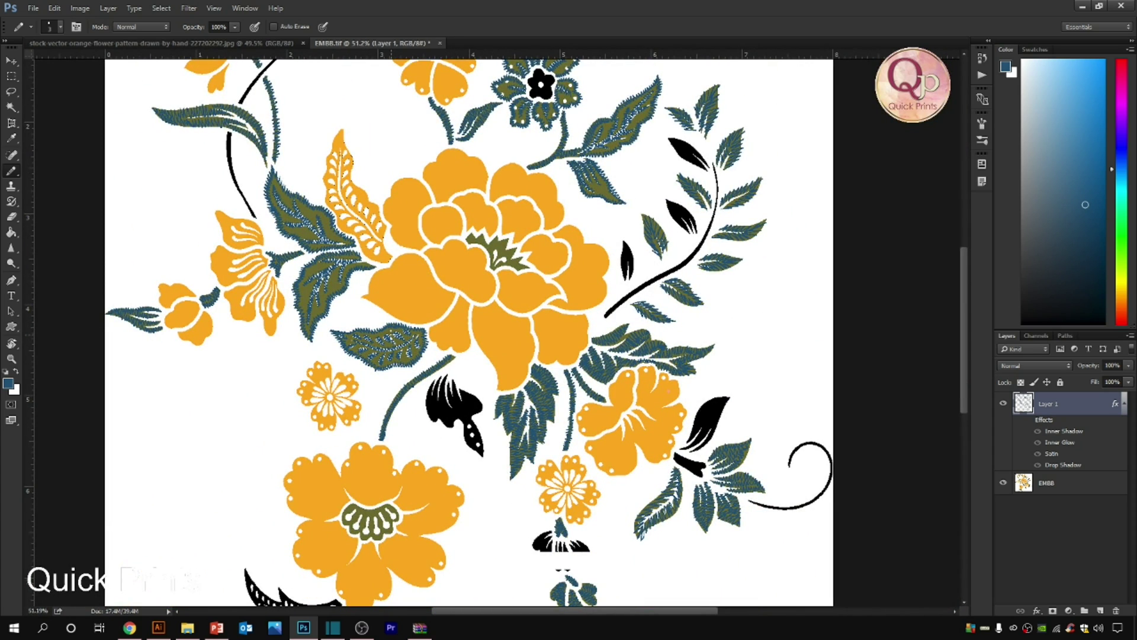
left_click_drag(537, 121, 414, 127)
left_click_drag(535, 223, 443, 193)
left_click_drag(533, 89, 599, 98)
mouse_move(312, 328)
left_mouse_down()
mouse_move(285, 331)
mouse_move(314, 178)
mouse_move(415, 426)
mouse_move(384, 453)
left_mouse_up()
left_click_drag(302, 409, 329, 355)
left_click(129, 628)
left_click(303, 628)
left_click_drag(433, 372, 379, 372)
mouse_move(473, 533)
left_mouse_down()
mouse_move(499, 277)
mouse_move(531, 196)
left_mouse_up()
left_click_drag(479, 418, 418, 474)
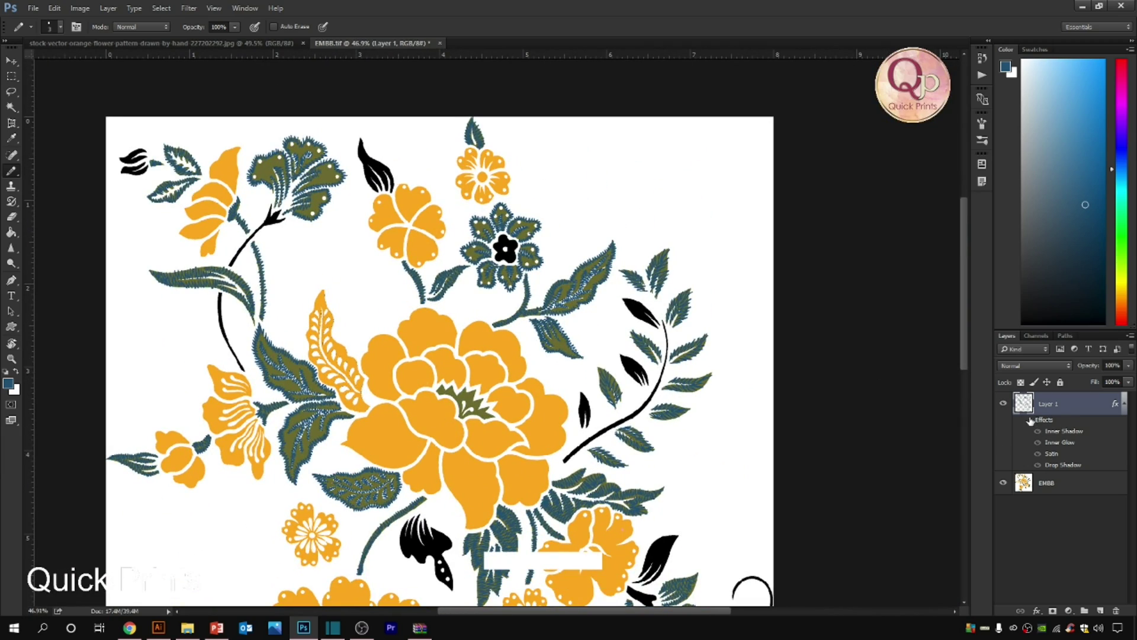
- Add a layer beneath the stitch layer and fill it with white so the stitches show on their own
left_click(1100, 610, "ctrl")
key("ctrl+BackSpace")
left_click_drag(605, 358, 646, 359)
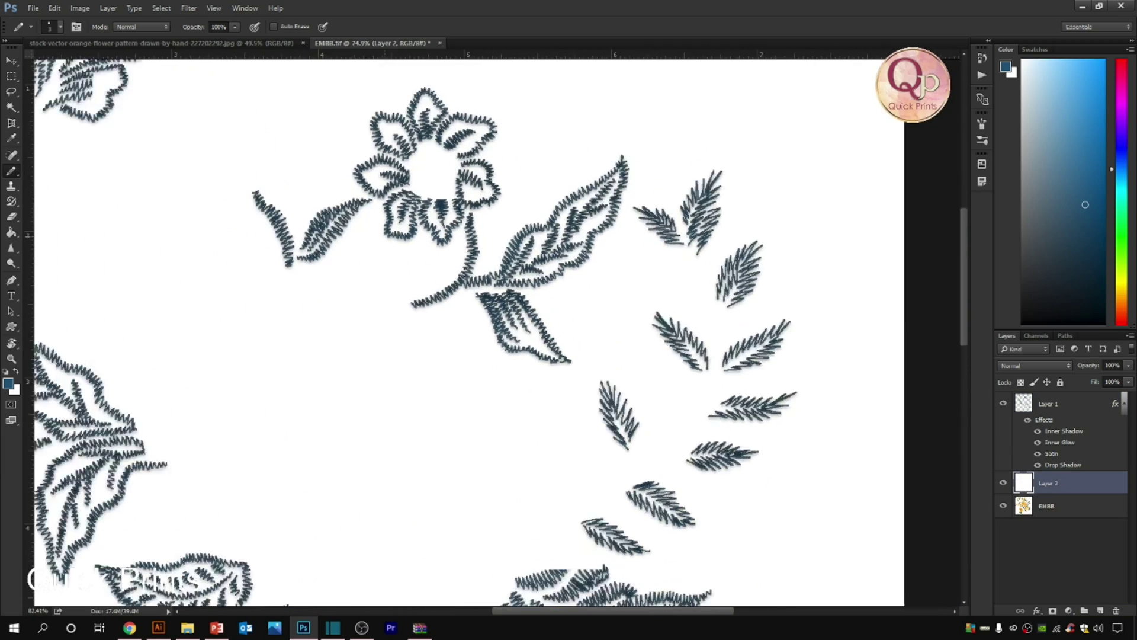
left_click_drag(562, 358, 601, 358)
- Hide the stitch layer's effects and set the foreground colour to green 5d8552
left_click(1028, 420)
left_click(9, 384)
left_click_drag(812, 237, 812, 278)
left_click(680, 249)
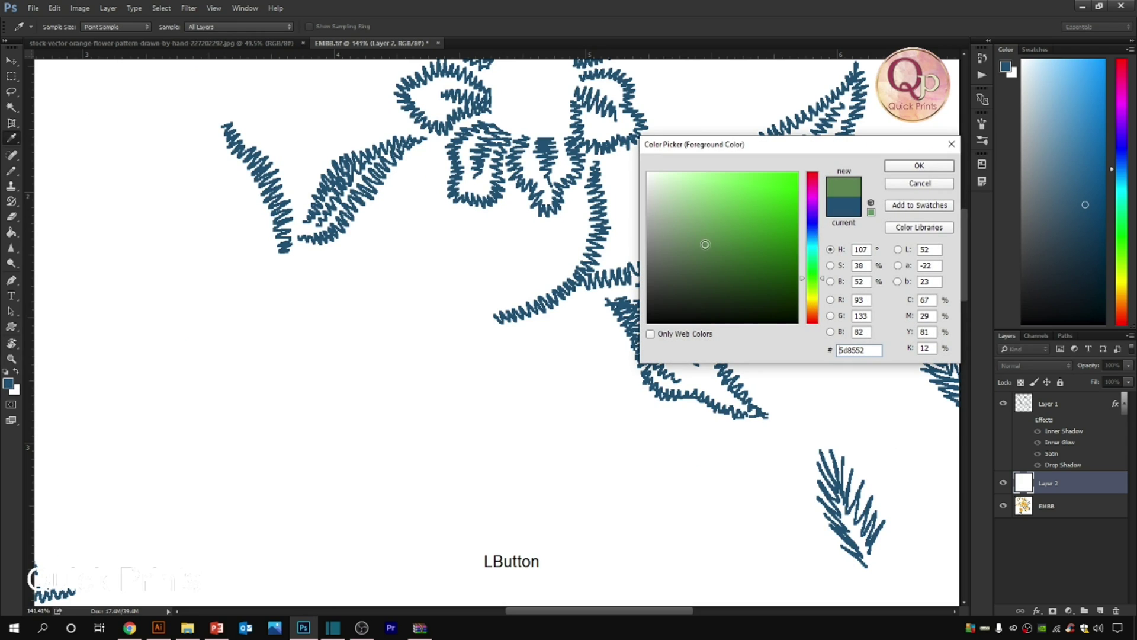
left_click(910, 163)
- Try the green with the Paint Bucket, undo that fill, and turn the stitch layer's effects back on
left_click_drag(593, 207, 613, 208)
key("g")
left_click(672, 252)
key("ctrl+z")
right_click(612, 218, "ctrl")
left_click(629, 226)
left_click(604, 228)
left_click(1027, 422)
- Hide the white layer and the blue stitch layer, and add a new empty layer above them
left_click_drag(535, 265, 457, 265)
left_click(1004, 480)
left_click(1003, 404)
left_click(1100, 610)
- Set the foreground colour to a soft pinkish red for stitching the orange flower
left_click_drag(353, 277, 400, 277)
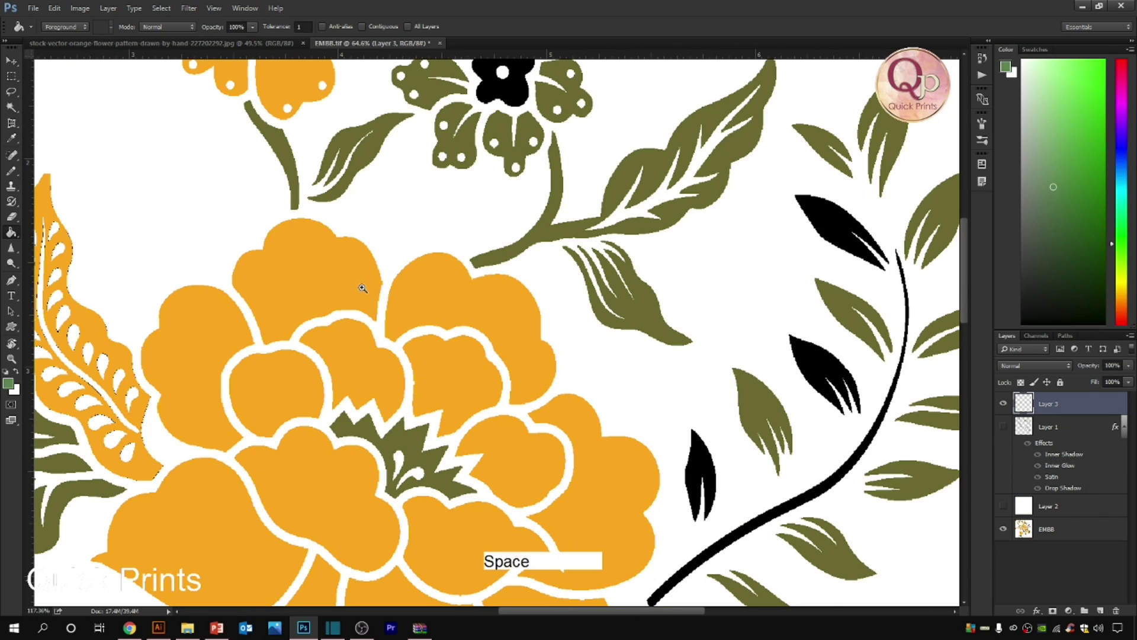
left_click(8, 383)
left_click_drag(820, 301, 817, 335)
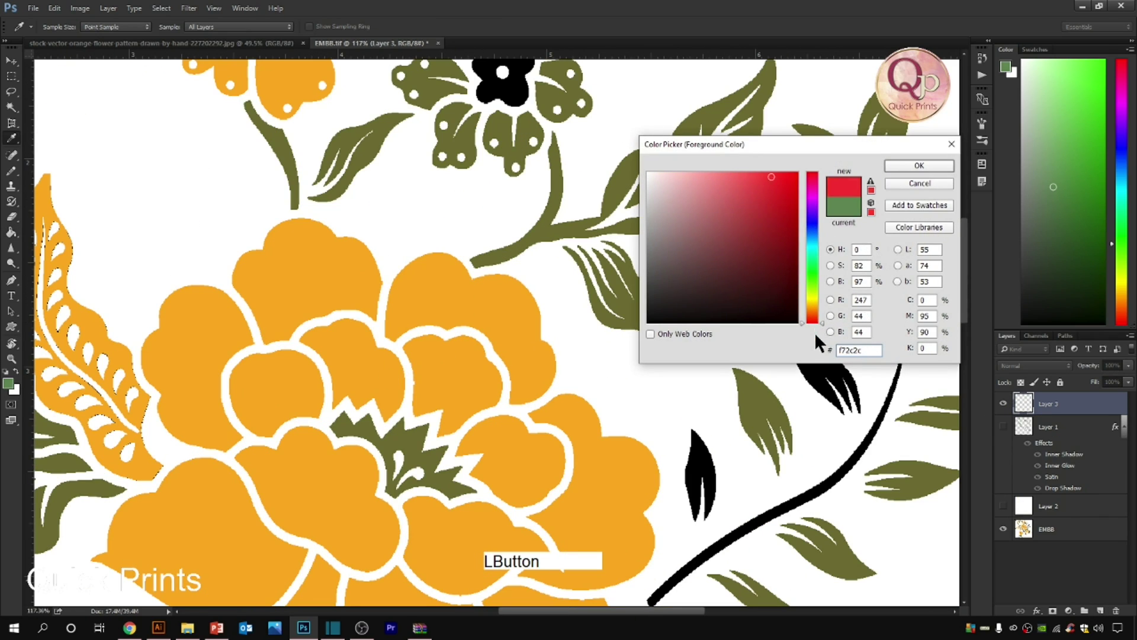
left_click(721, 187)
left_click(919, 166)
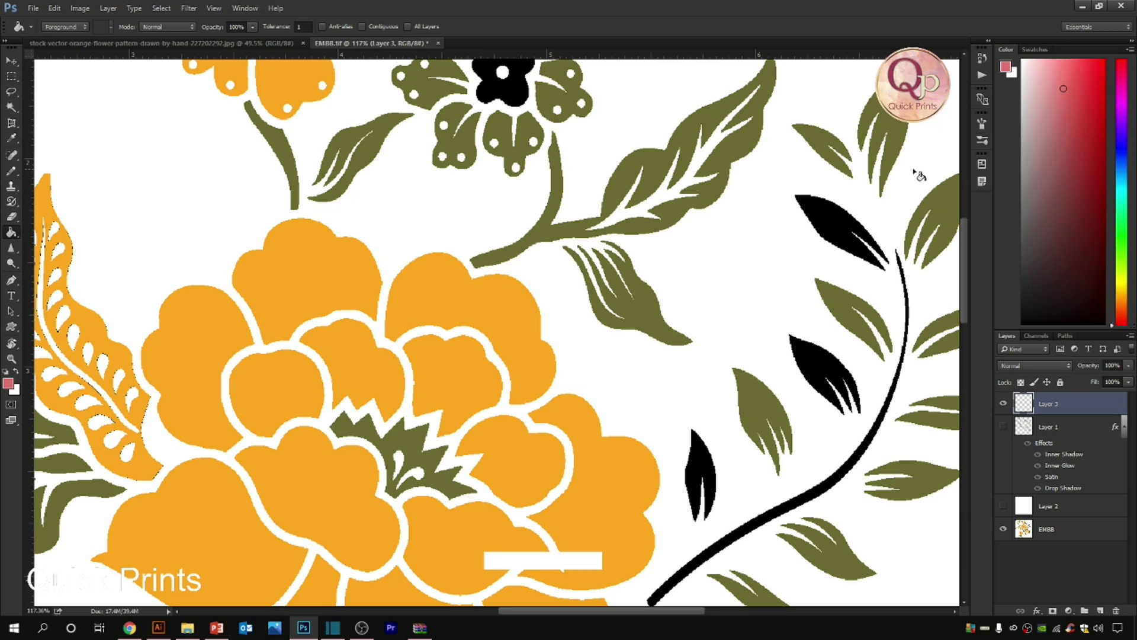
- Stitch both sides and the tip of the long lowest petal of the large central flower with pink pencil zigzags
left_click_drag(290, 347, 360, 261)
key("b")
mouse_move(401, 479)
left_mouse_down()
mouse_move(347, 315)
mouse_move(403, 315)
left_mouse_up()
left_click_drag(517, 471, 381, 301)
mouse_move(240, 162)
left_mouse_down()
mouse_move(261, 286)
mouse_move(295, 320)
mouse_move(321, 422)
mouse_move(369, 443)
mouse_move(420, 395)
mouse_move(437, 342)
left_mouse_up()
mouse_move(401, 203)
left_mouse_down()
mouse_move(442, 290)
mouse_move(439, 336)
mouse_move(386, 379)
left_mouse_up()
- Outline the squarish petal to the right of the long lowest petal with pink zigzag stitches
key("space")
left_click_drag(390, 239, 423, 215)
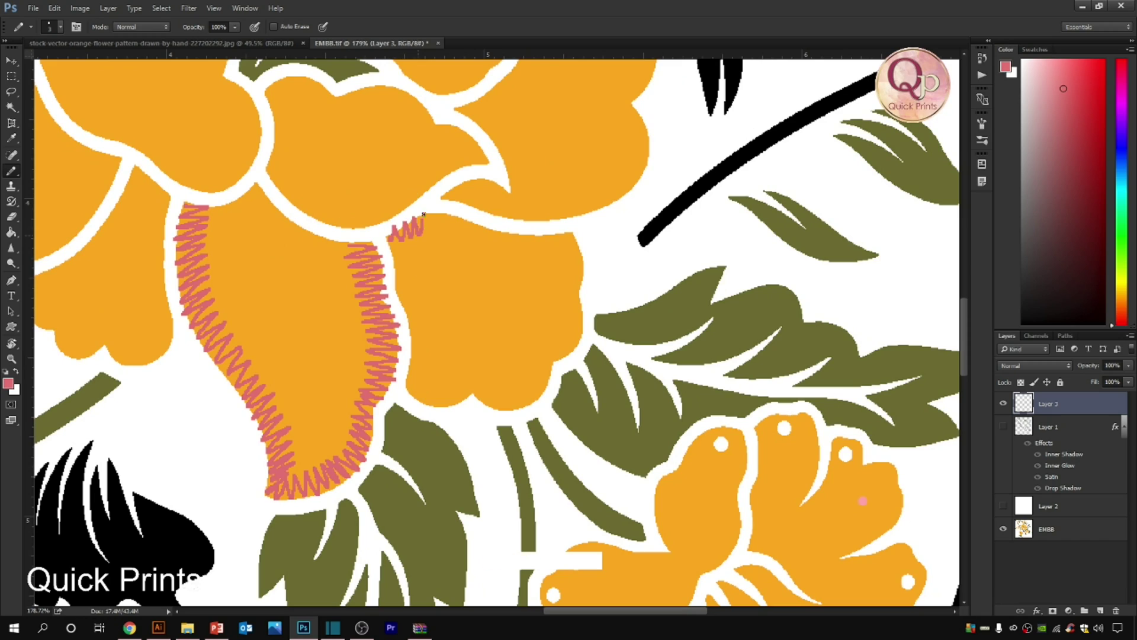
left_click_drag(556, 246, 565, 243)
left_click_drag(391, 239, 423, 305)
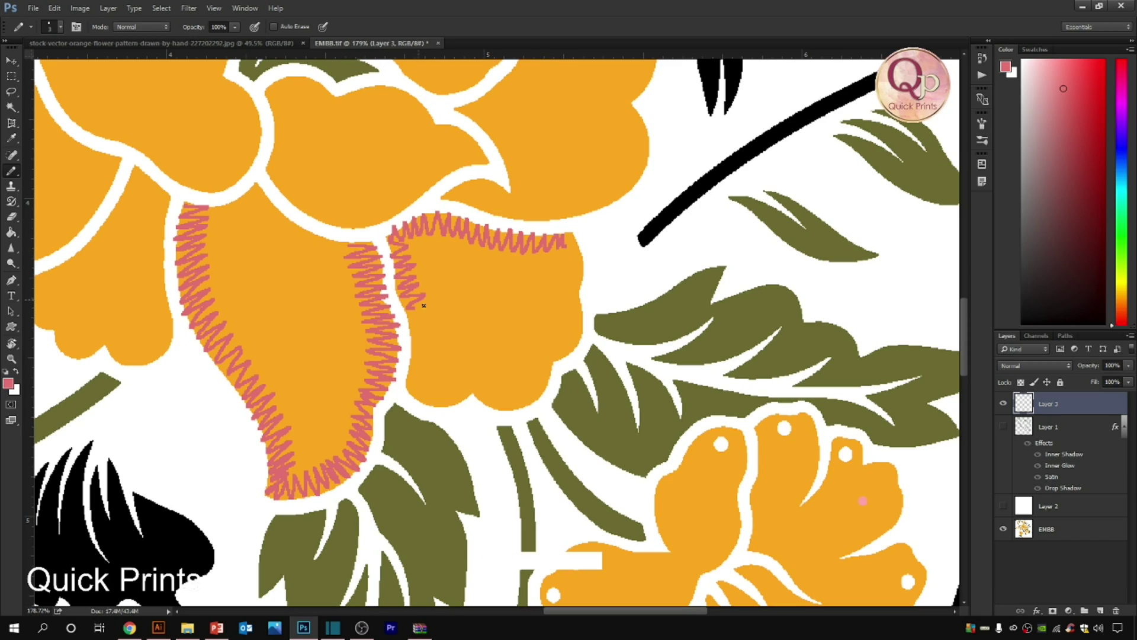
mouse_move(421, 359)
left_mouse_down()
mouse_move(418, 382)
mouse_move(441, 409)
mouse_move(529, 401)
left_mouse_up()
mouse_move(563, 237)
left_mouse_down()
mouse_move(578, 249)
mouse_move(578, 318)
left_mouse_up()
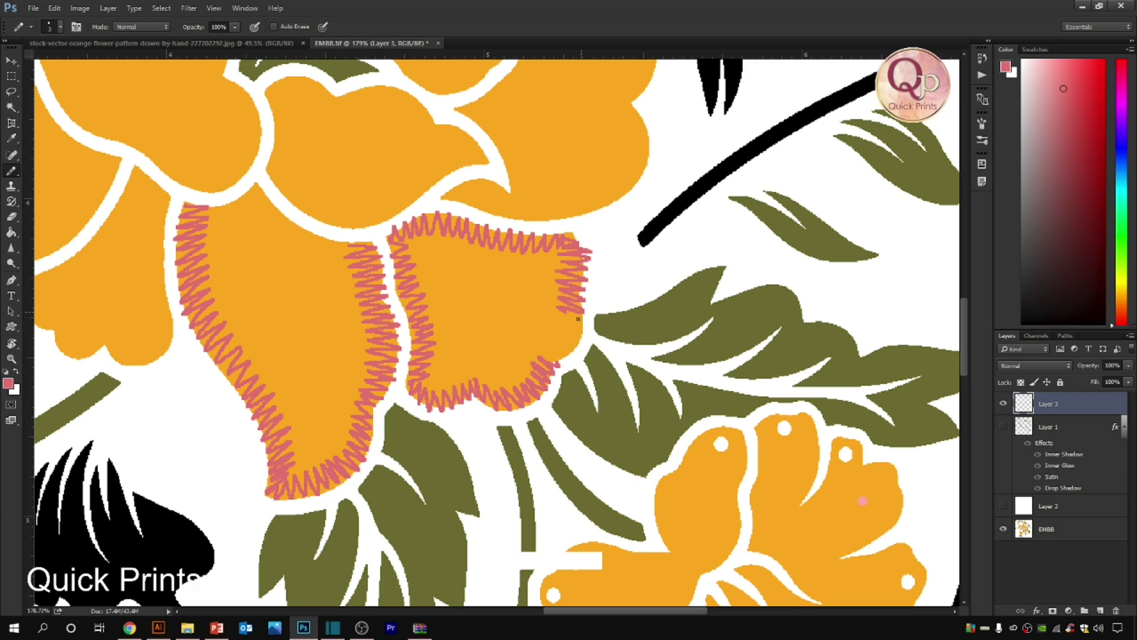
- Stitch the scalloped outer edge of the large right-hand petal in pink, from its lower tip to its top
key("space")
left_click_drag(548, 64, 460, 293)
mouse_move(375, 197)
left_mouse_down()
mouse_move(443, 172)
mouse_move(484, 222)
mouse_move(566, 274)
mouse_move(594, 208)
mouse_move(591, 257)
left_mouse_up()
key("space")
mouse_move(390, 379)
left_mouse_down()
mouse_move(444, 394)
mouse_move(518, 390)
mouse_move(556, 357)
left_mouse_up()
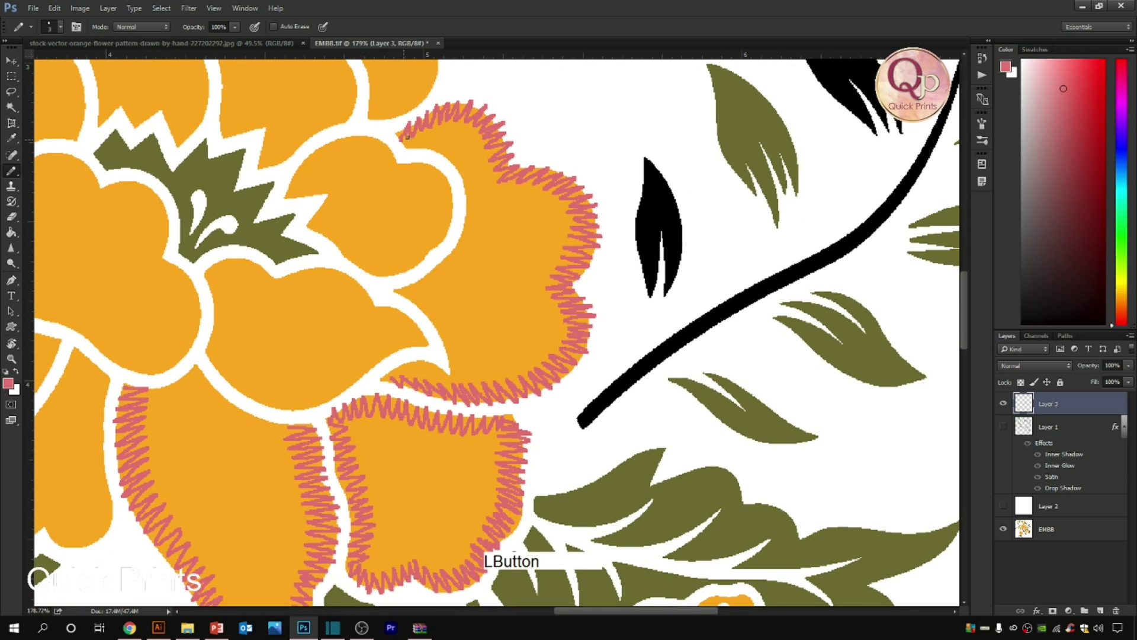
- Stitch the inner edge of the large right-hand petal and its narrow lower tip
left_click_drag(400, 140, 456, 158)
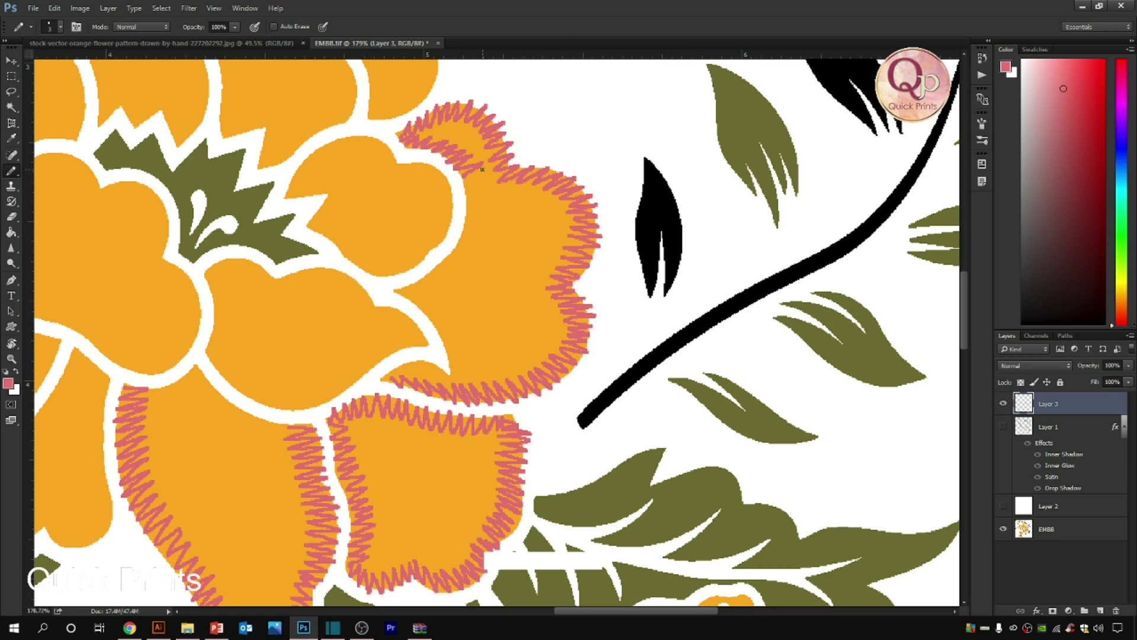
left_click_drag(482, 169, 486, 228)
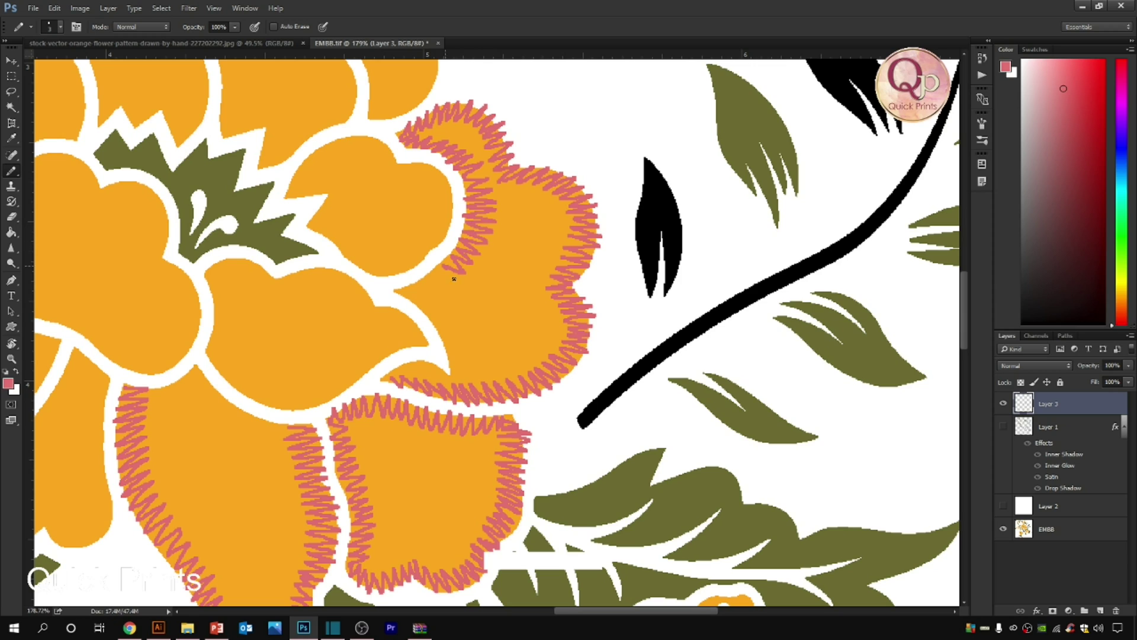
left_click_drag(403, 289, 459, 316)
left_click_drag(466, 367, 455, 379)
left_click_drag(396, 377, 450, 378)
- Outline the outer and inner edges of the upper-right outer petal of the central flower with pink zigzags
left_click_drag(485, 473, 355, 453)
left_click_drag(426, 308, 721, 383)
mouse_move(256, 297)
left_mouse_down()
mouse_move(269, 231)
mouse_move(300, 171)
left_mouse_up()
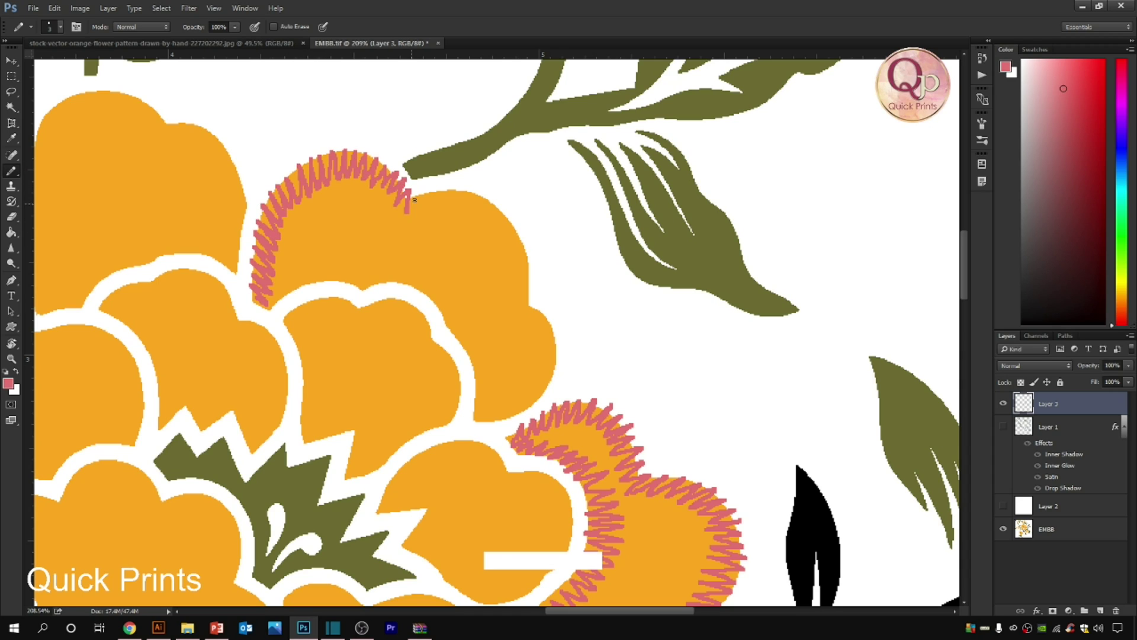
mouse_move(445, 212)
left_mouse_down()
mouse_move(489, 199)
mouse_move(494, 232)
mouse_move(515, 225)
mouse_move(530, 244)
mouse_move(511, 281)
mouse_move(534, 301)
mouse_move(549, 207)
mouse_move(544, 234)
mouse_move(572, 266)
left_mouse_up()
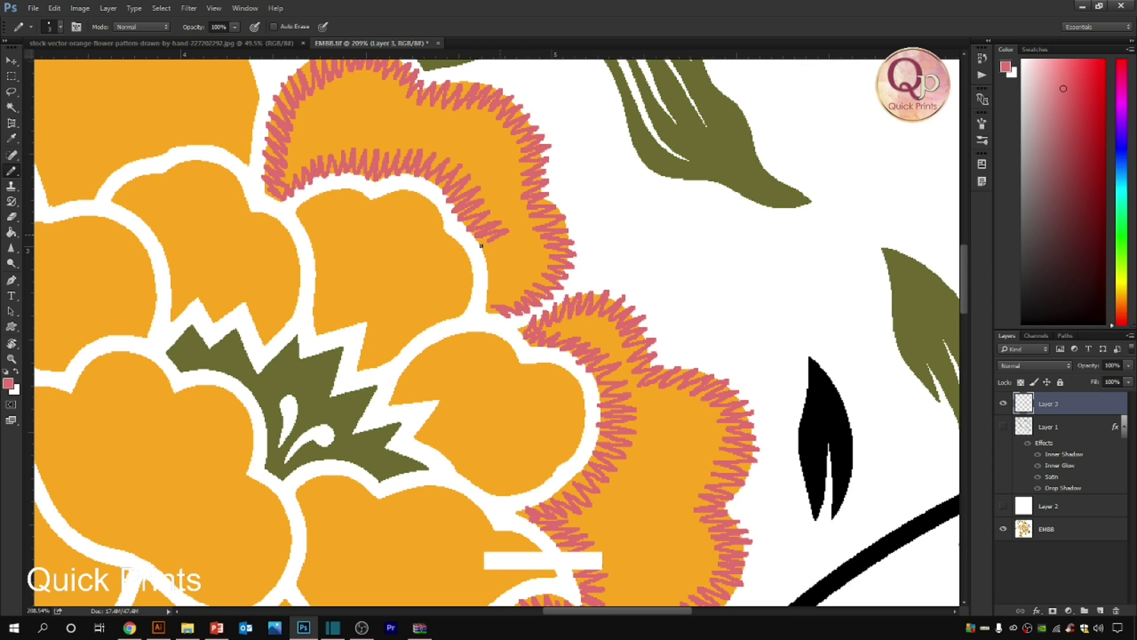
left_click_drag(491, 294, 496, 305)
- Stitch pink zigzags all around the topmost petal of the central flower
left_click_drag(496, 303, 574, 234)
mouse_move(294, 223)
left_mouse_down()
mouse_move(515, 415)
mouse_move(305, 185)
left_mouse_up()
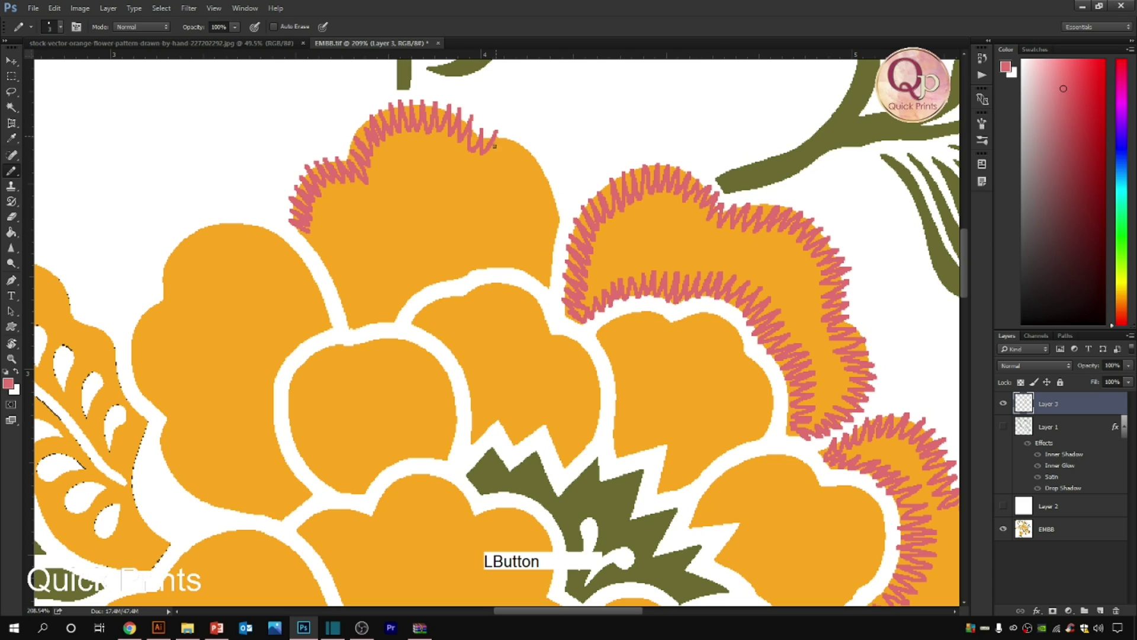
mouse_move(495, 146)
left_mouse_down()
mouse_move(529, 147)
mouse_move(528, 193)
left_mouse_up()
mouse_move(310, 248)
left_mouse_down()
mouse_move(350, 269)
mouse_move(334, 293)
mouse_move(364, 316)
mouse_move(409, 303)
left_mouse_up()
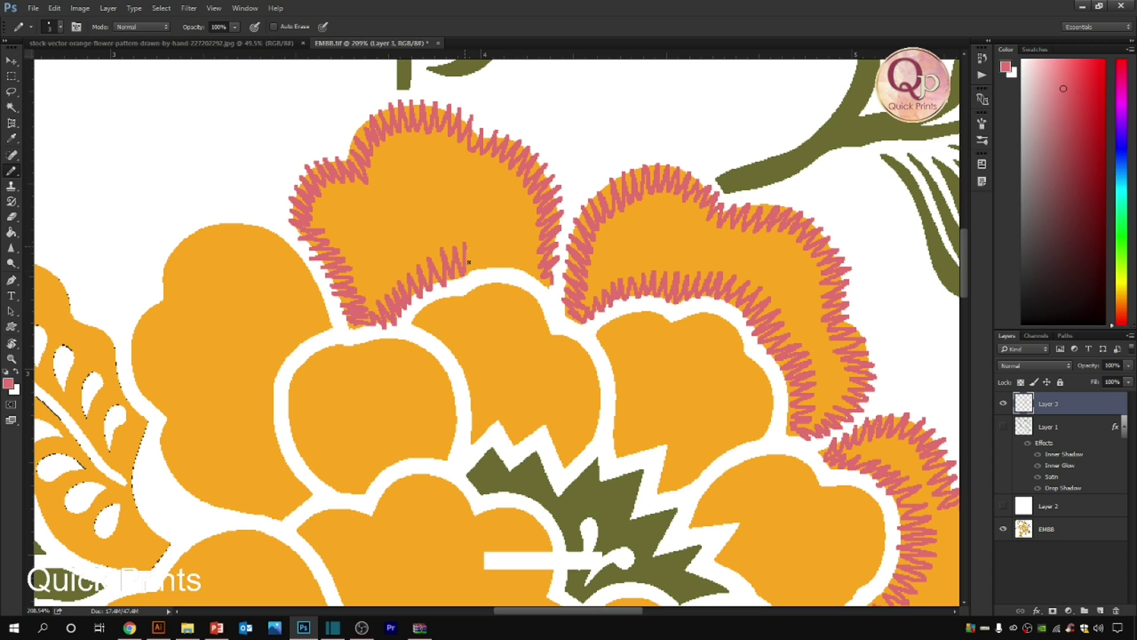
left_click_drag(527, 267, 551, 280)
- Outline the upper-left outer petal of the central flower with pink zigzags, redoing the first stroke
key("space")
left_click_drag(402, 372, 449, 232)
mouse_move(214, 160)
left_mouse_down()
mouse_move(189, 180)
mouse_move(304, 155)
mouse_move(292, 196)
left_mouse_up()
key("ctrl+z")
key("space")
left_click_drag(300, 270, 316, 318)
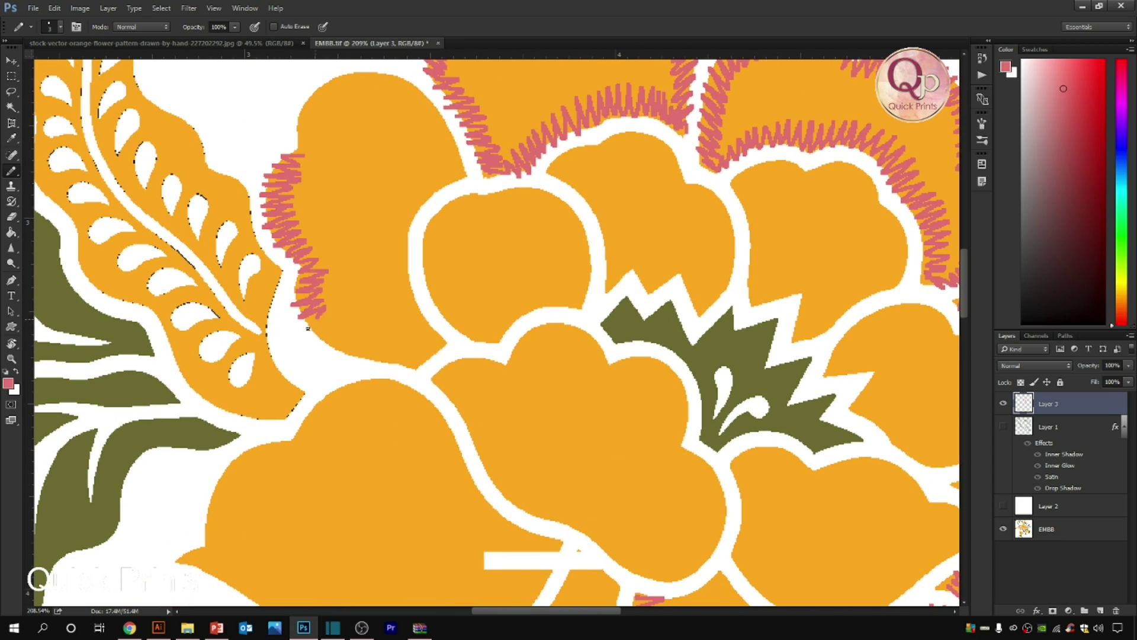
mouse_move(297, 141)
left_mouse_down()
mouse_move(308, 116)
mouse_move(351, 92)
mouse_move(343, 75)
mouse_move(372, 94)
mouse_move(401, 102)
left_mouse_up()
left_click_drag(451, 173, 387, 216)
mouse_move(412, 269)
left_mouse_down()
mouse_move(396, 298)
mouse_move(422, 312)
mouse_move(423, 366)
left_mouse_up()
- Stitch the upper edge of the large pointed left-hand petal in pink
key("space")
left_click_drag(629, 180, 470, 121)
left_click_drag(229, 377, 411, 217)
mouse_move(242, 337)
left_mouse_down()
mouse_move(235, 282)
mouse_move(246, 255)
left_mouse_up()
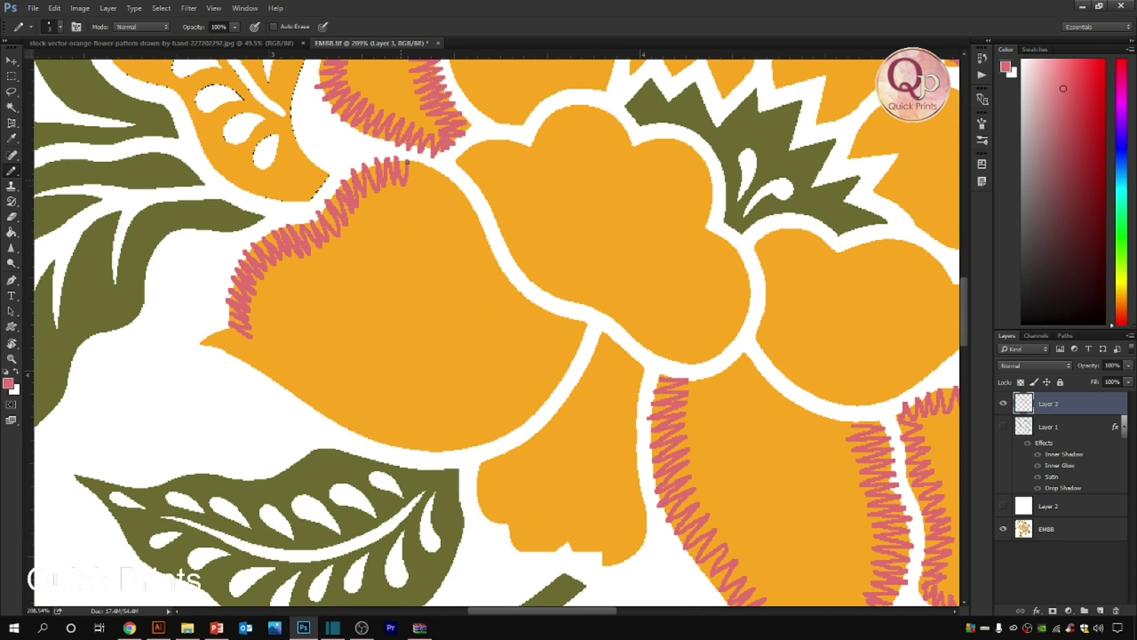
left_click_drag(435, 167, 467, 237)
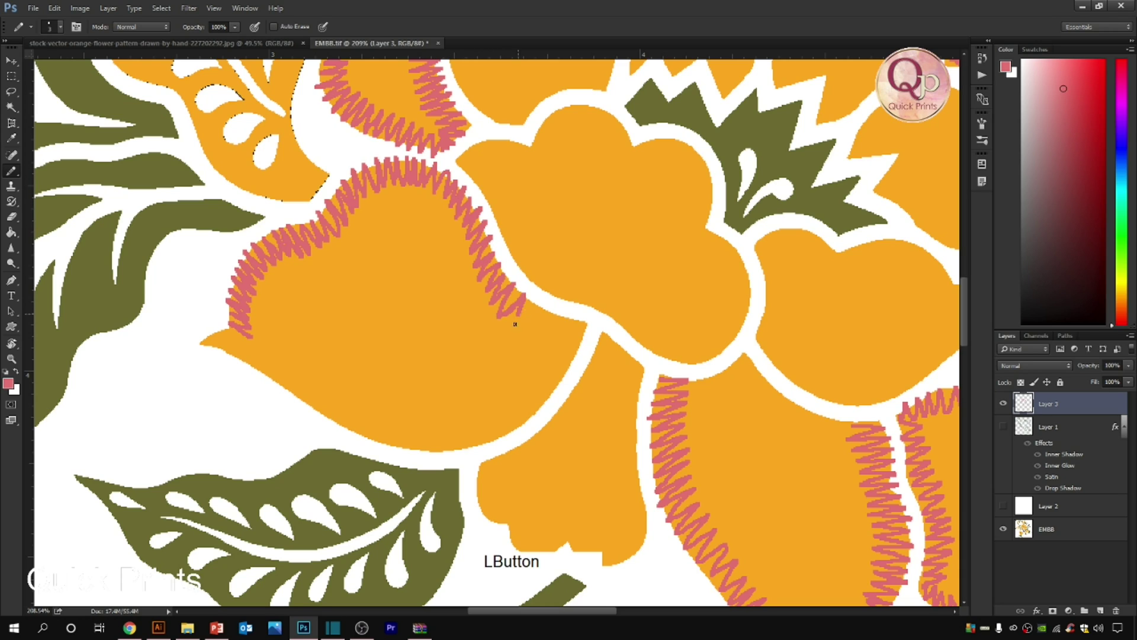
mouse_move(514, 324)
left_mouse_down()
mouse_move(548, 317)
mouse_move(577, 324)
left_mouse_up()
- Stitch the pointed tip and the whole lower edge of the large left-hand petal
left_click_drag(259, 377, 306, 381)
key("space")
mouse_move(266, 278)
left_mouse_down()
mouse_move(228, 246)
mouse_move(167, 132)
left_mouse_up()
left_click_drag(207, 237, 236, 251)
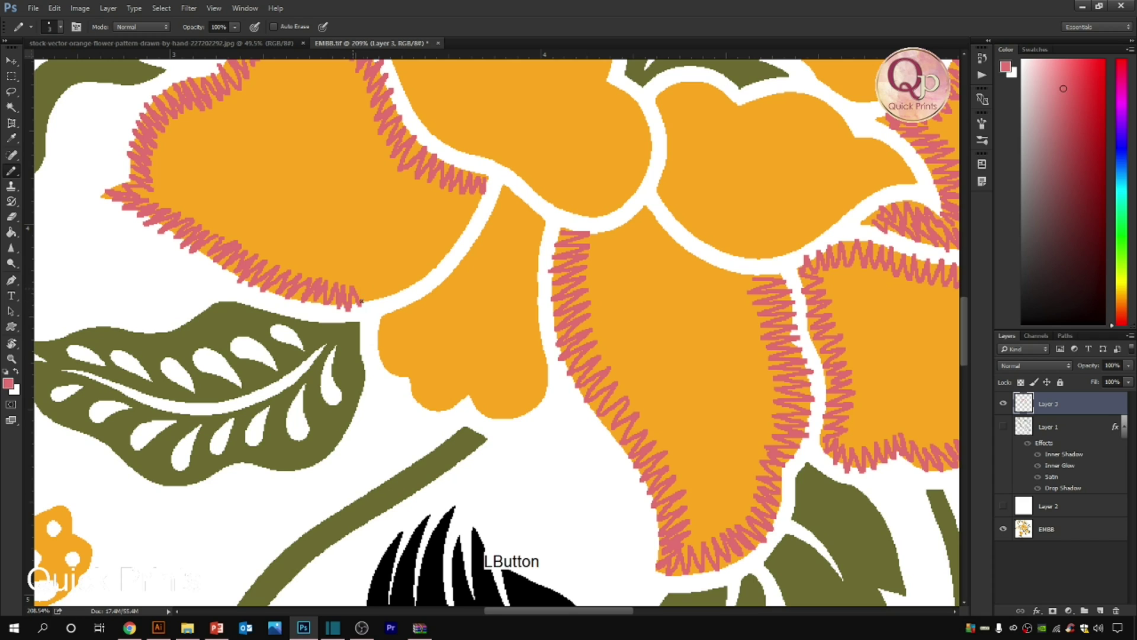
left_click_drag(362, 302, 418, 271)
scroll(319, 278, "down", 5)
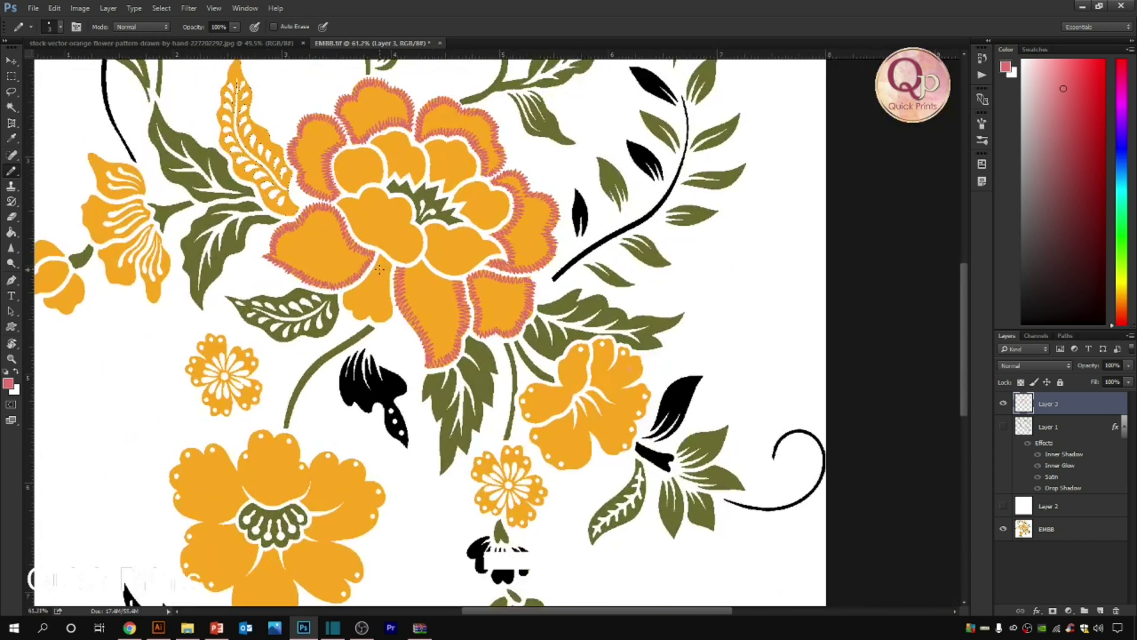
- Outline the small inner petal directly beneath the topmost petal with pink zigzags
key("ctrl+space")
left_click_drag(320, 132, 408, 136)
mouse_move(406, 235)
left_mouse_down()
mouse_move(434, 200)
mouse_move(524, 174)
mouse_move(569, 201)
mouse_move(598, 247)
mouse_move(630, 263)
mouse_move(635, 305)
mouse_move(664, 314)
mouse_move(642, 326)
mouse_move(668, 357)
mouse_move(650, 403)
left_mouse_up()
mouse_move(430, 234)
left_mouse_down()
mouse_move(463, 245)
mouse_move(490, 283)
mouse_move(502, 335)
mouse_move(489, 363)
mouse_move(560, 394)
mouse_move(601, 369)
mouse_move(623, 432)
left_mouse_up()
key("ctrl+0")
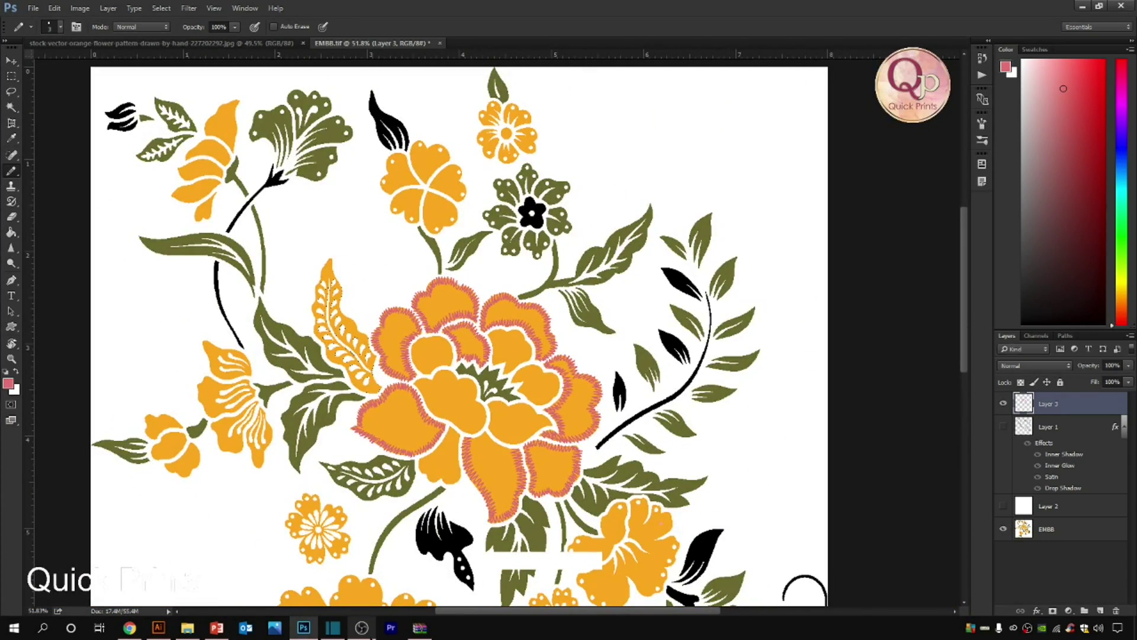
- Switch to Shotcut to check the progress of the video export job, and return to Photoshop
left_click(361, 627)
left_click(333, 627)
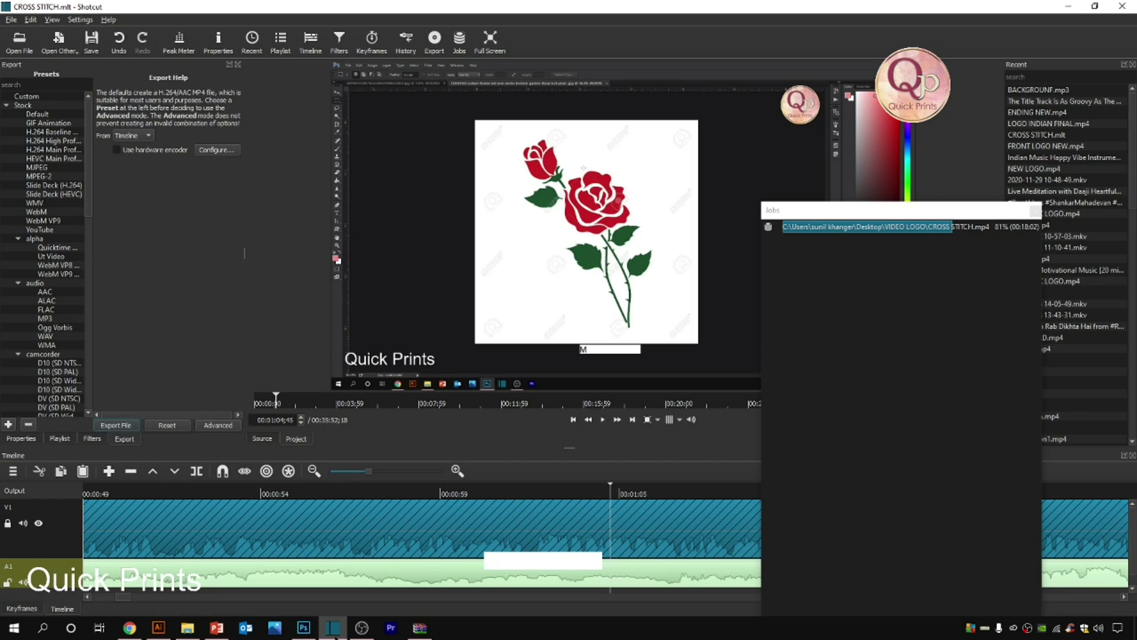
left_click(334, 627)
left_click(303, 627)
- Stitch pink zigzags around the inner petal to the right of the olive flower centre, including its notched edge
scroll(193, 379, "up", 4)
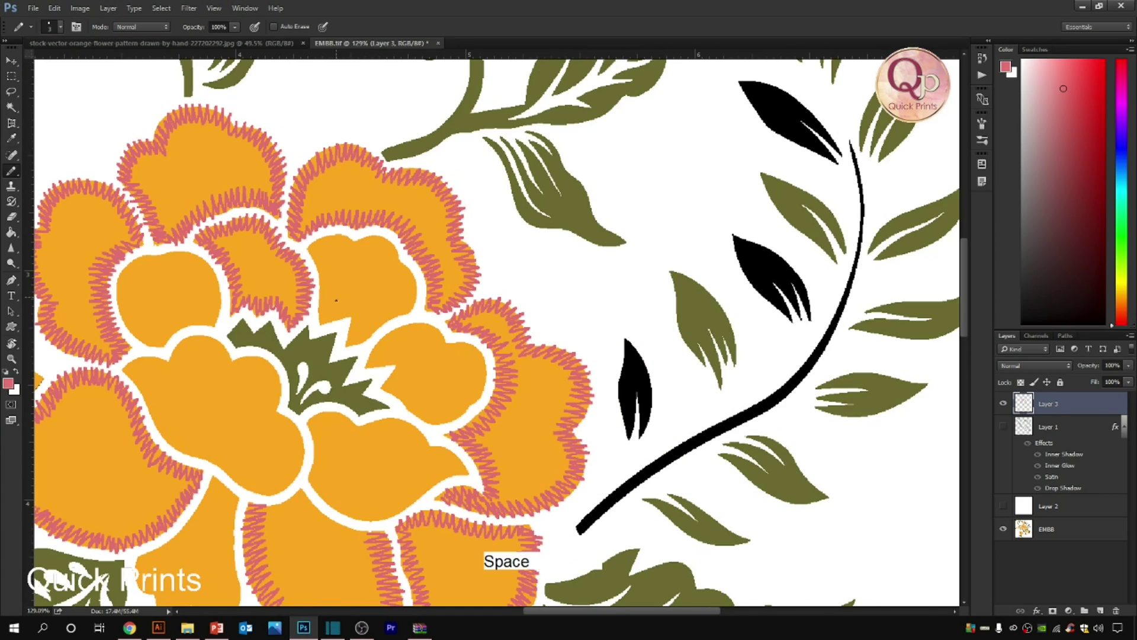
mouse_move(192, 379)
left_mouse_down()
mouse_move(308, 284)
mouse_move(491, 333)
mouse_move(479, 403)
left_mouse_up()
key("space")
mouse_move(474, 409)
left_mouse_down()
mouse_move(477, 279)
mouse_move(494, 261)
left_mouse_up()
mouse_move(496, 257)
left_mouse_down()
mouse_move(502, 329)
mouse_move(442, 344)
mouse_move(410, 386)
left_mouse_up()
mouse_move(245, 287)
left_mouse_down()
mouse_move(292, 316)
mouse_move(388, 355)
left_mouse_up()
mouse_move(243, 208)
left_mouse_down()
mouse_move(320, 246)
mouse_move(332, 278)
left_mouse_up()
key("ctrl+0")
- Outline the inner petal above and to the right of the olive centre with pink zigzags
scroll(501, 219, "up", 3)
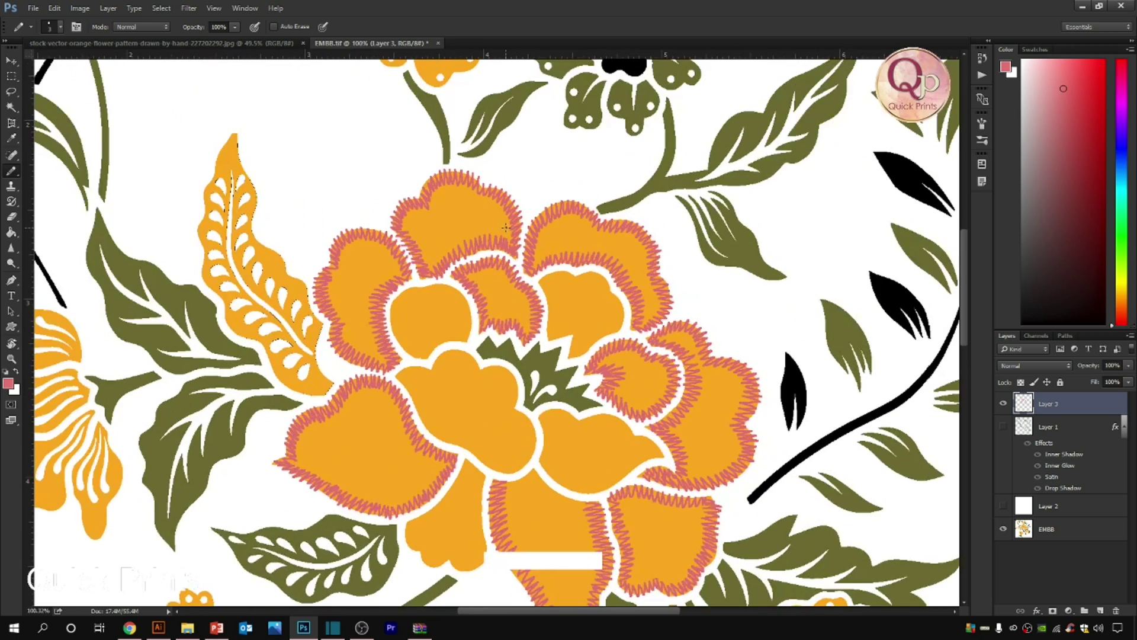
left_click_drag(578, 260, 643, 333)
mouse_move(229, 287)
left_mouse_down()
mouse_move(302, 238)
mouse_move(432, 243)
mouse_move(557, 380)
mouse_move(679, 208)
left_mouse_up()
mouse_move(679, 209)
left_mouse_down()
mouse_move(689, 237)
mouse_move(463, 421)
left_mouse_up()
mouse_move(345, 127)
left_mouse_down()
mouse_move(402, 210)
mouse_move(401, 262)
mouse_move(368, 324)
mouse_move(384, 334)
mouse_move(458, 300)
mouse_move(512, 345)
mouse_move(472, 402)
left_mouse_up()
left_click_drag(445, 320, 379, 297)
- Stitch around the round inner petal to the left of the olive centre and undo the stray last mark
left_click_drag(133, 278, 222, 362)
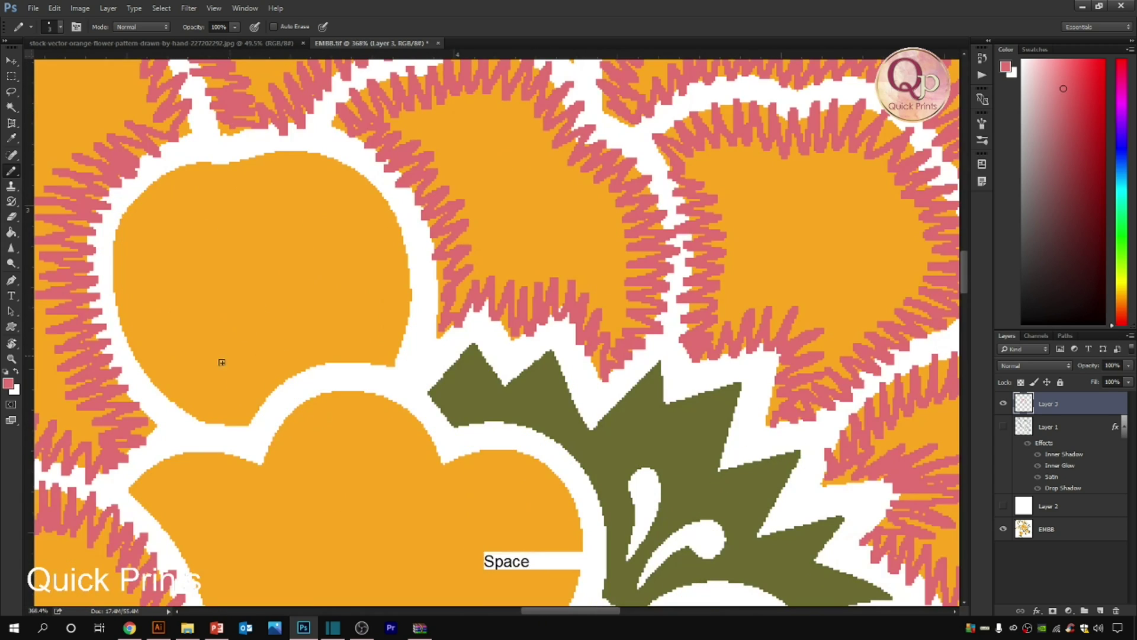
mouse_move(147, 223)
left_mouse_down()
mouse_move(208, 192)
mouse_move(263, 148)
mouse_move(287, 167)
mouse_move(341, 164)
mouse_move(387, 205)
mouse_move(421, 277)
mouse_move(386, 340)
mouse_move(110, 235)
mouse_move(144, 279)
mouse_move(128, 323)
mouse_move(142, 372)
mouse_move(262, 421)
mouse_move(346, 349)
mouse_move(404, 363)
left_mouse_up()
left_click_drag(373, 283, 398, 299)
left_click(399, 299)
key("ctrl+z")
- Outline the pointed front petal below and to the right of the olive centre with pink zigzags
left_click_drag(129, 187, 180, 175)
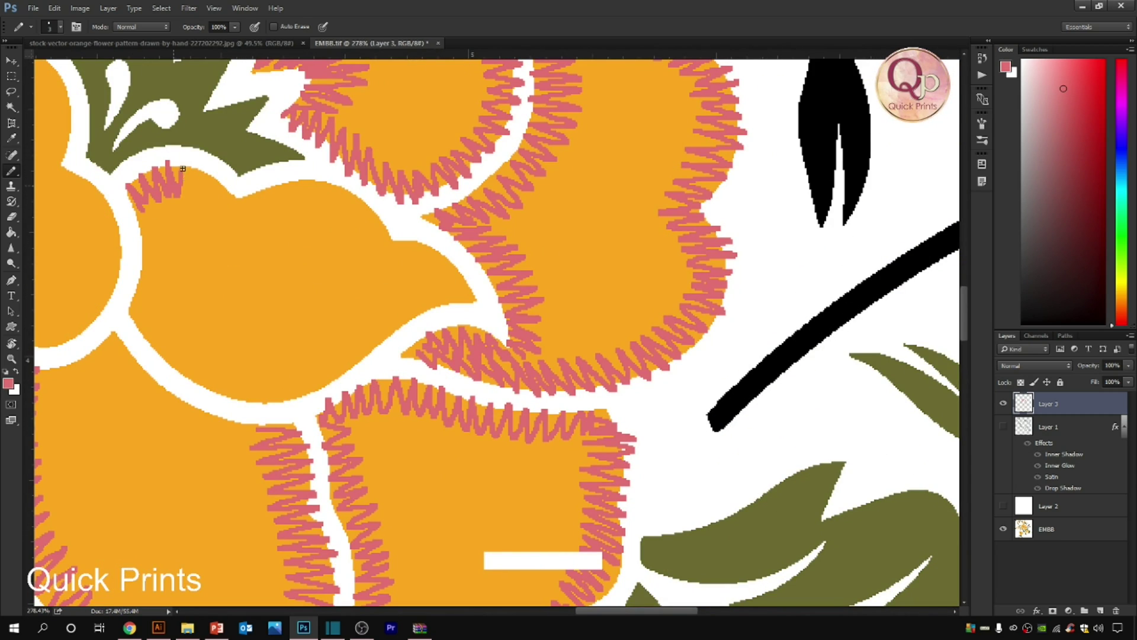
mouse_move(230, 216)
left_mouse_down()
mouse_move(347, 185)
mouse_move(382, 220)
left_mouse_up()
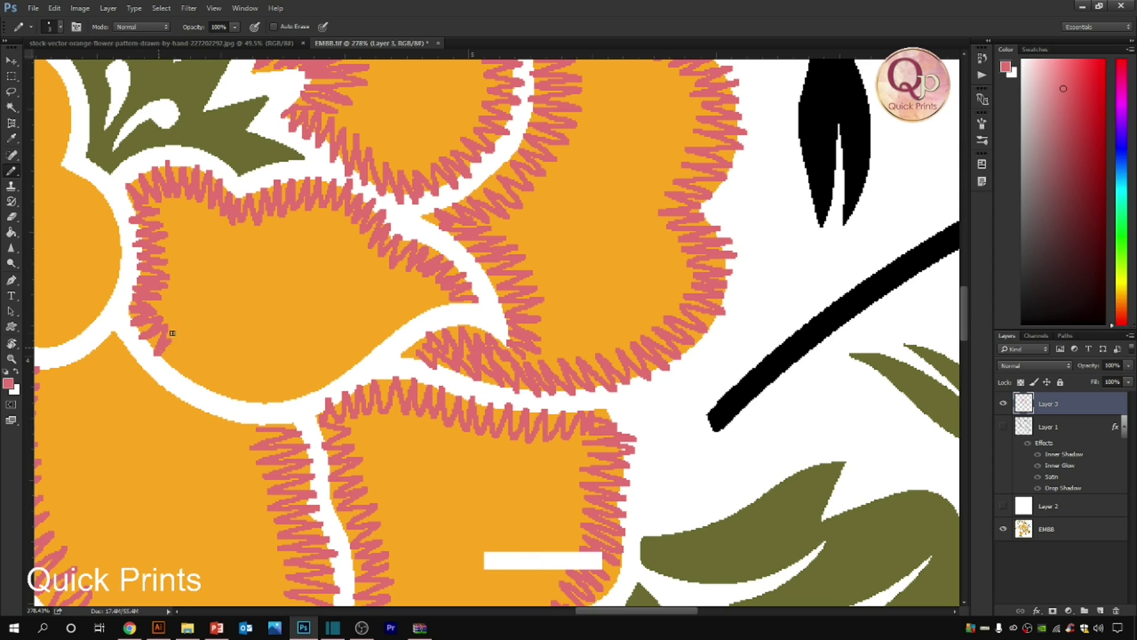
mouse_move(237, 405)
left_mouse_down()
mouse_move(284, 370)
mouse_move(364, 343)
mouse_move(418, 296)
mouse_move(462, 308)
mouse_move(606, 418)
left_mouse_up()
- Stitch pink zigzags around the large lobed front petal to the lower left of the olive centre
left_click(462, 307, "alt")
left_click(208, 206, "ctrl")
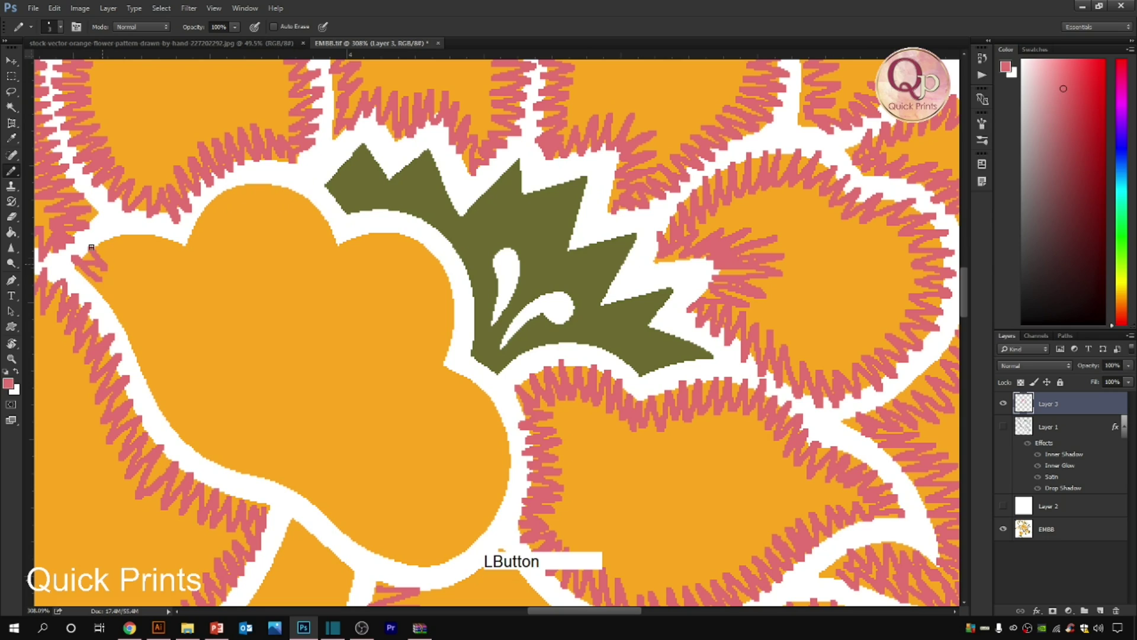
mouse_move(102, 243)
left_mouse_down()
mouse_move(191, 260)
mouse_move(245, 203)
mouse_move(287, 196)
mouse_move(326, 253)
mouse_move(424, 259)
mouse_move(454, 282)
mouse_move(441, 373)
left_mouse_up()
mouse_move(441, 374)
left_mouse_down()
mouse_move(419, 251)
mouse_move(476, 304)
left_mouse_up()
mouse_move(508, 353)
left_mouse_down()
mouse_move(467, 384)
mouse_move(471, 407)
left_mouse_up()
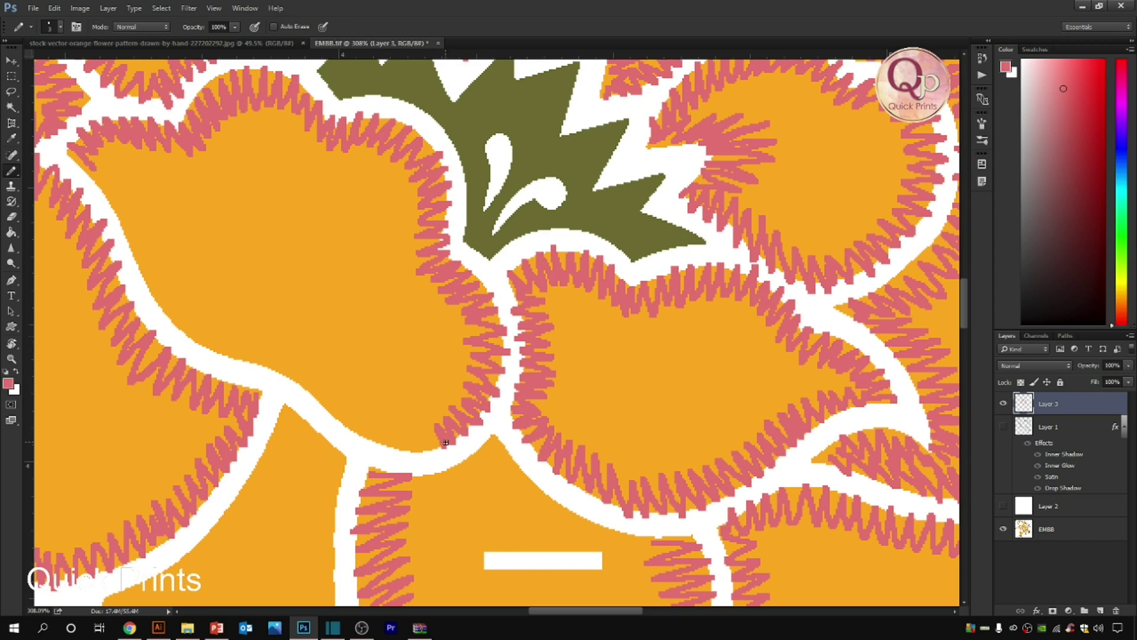
mouse_move(167, 294)
left_mouse_down()
mouse_move(181, 328)
mouse_move(309, 367)
mouse_move(374, 443)
mouse_move(441, 435)
left_mouse_up()
scroll(441, 435, "down", 3)
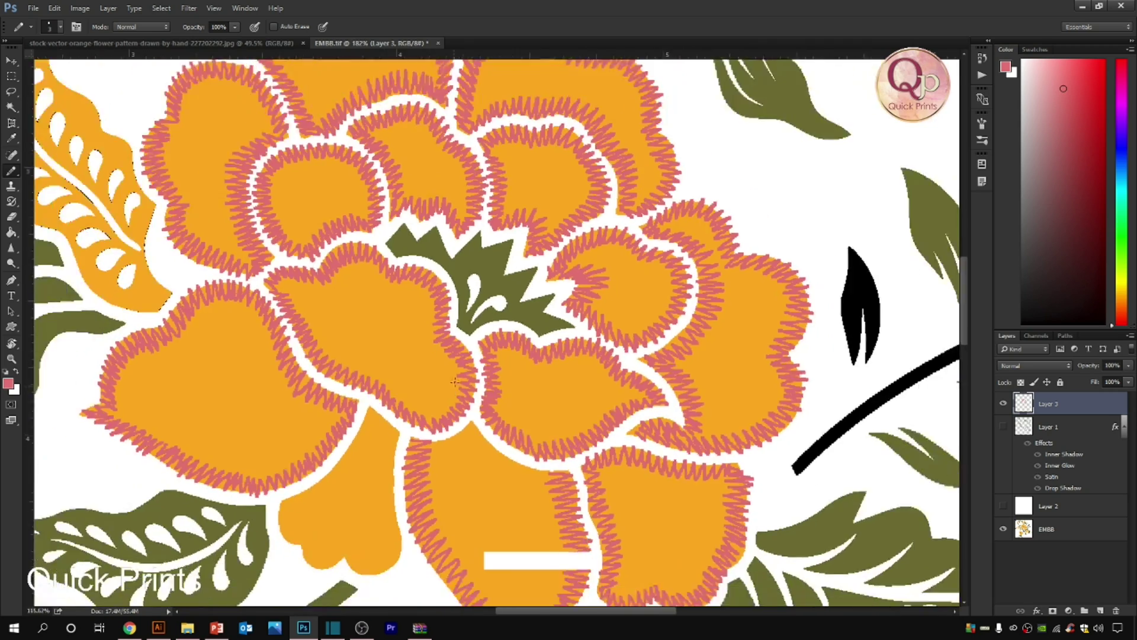
- Outline the small scalloped petal between the large left-hand petal and the long lowest petal in pink
scroll(297, 373, "up", 3)
left_click_drag(297, 373, 256, 284)
left_click_drag(249, 264, 224, 300)
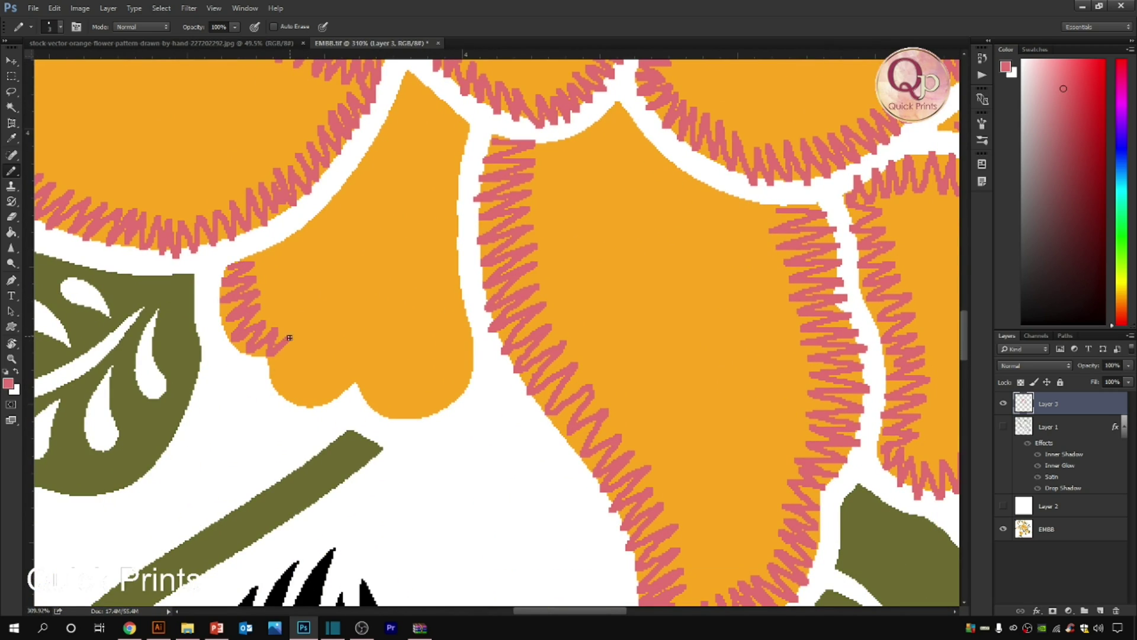
left_click_drag(290, 338, 351, 369)
left_click_drag(395, 406, 461, 374)
left_click_drag(282, 255, 319, 202)
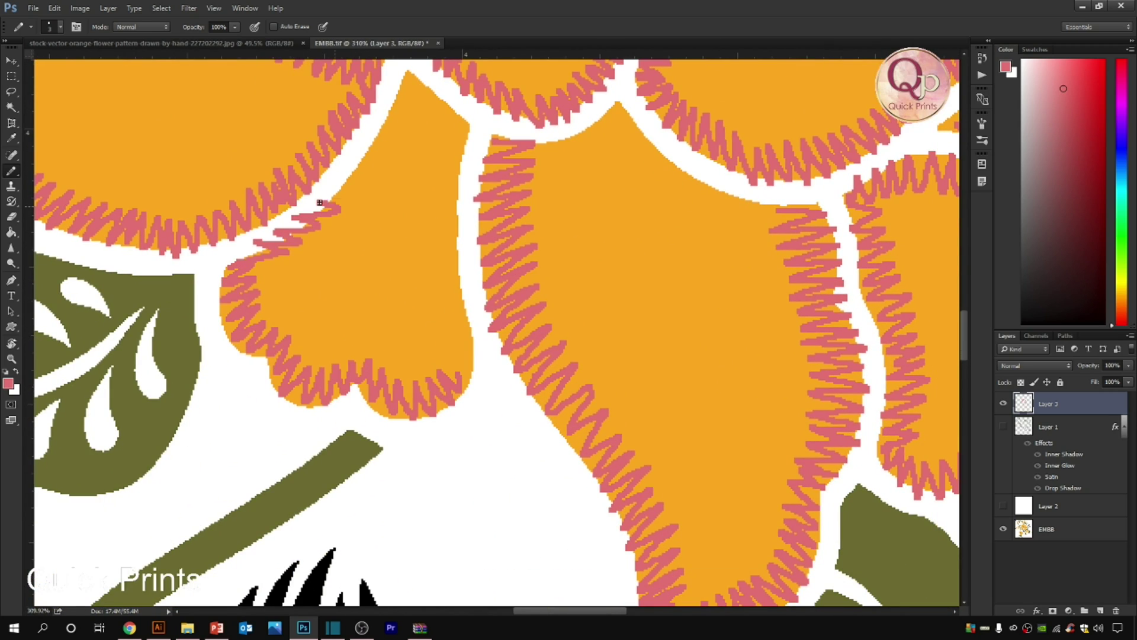
left_click_drag(456, 121, 462, 375)
left_click_drag(417, 82, 466, 125)
scroll(432, 258, "down", 10)
scroll(438, 260, "up", 8)
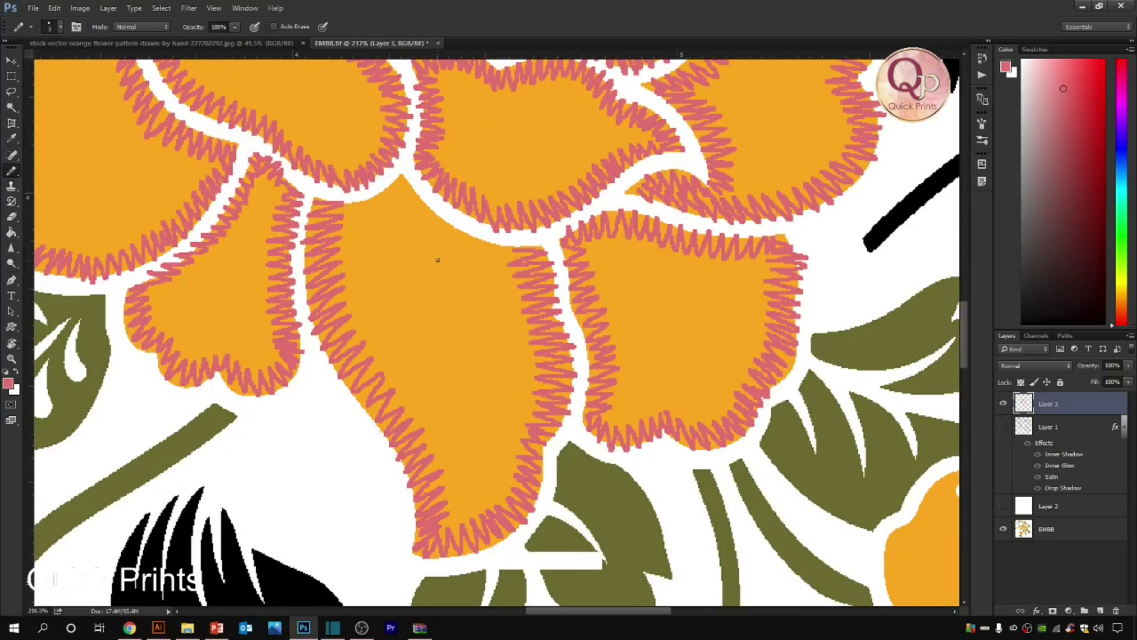
scroll(484, 238, "down", 8)
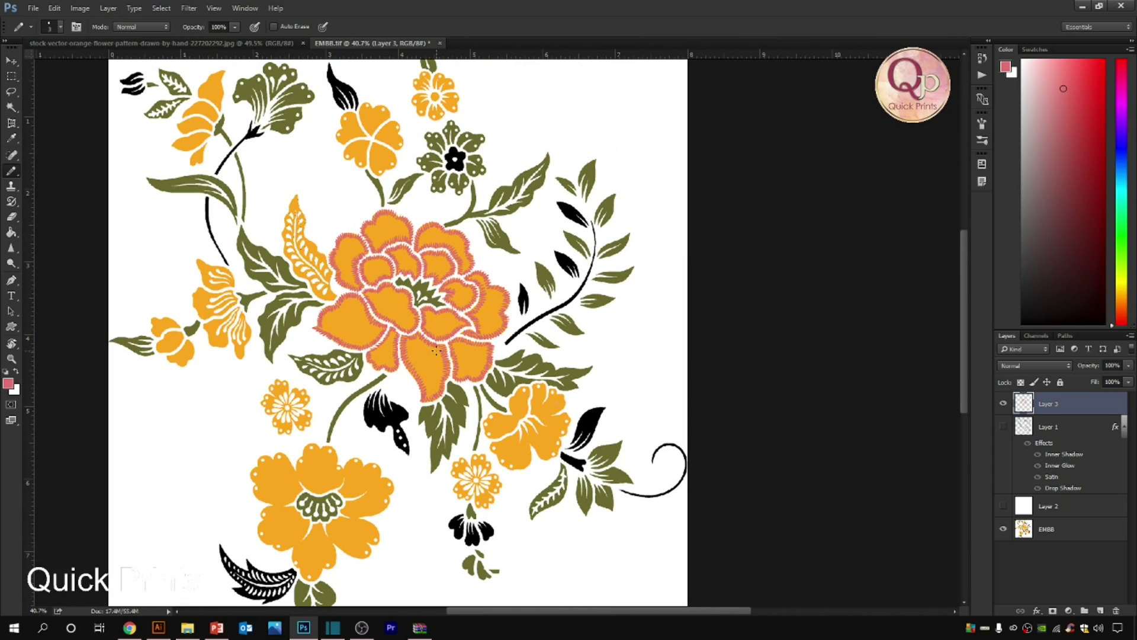
left_click_drag(436, 351, 497, 349)
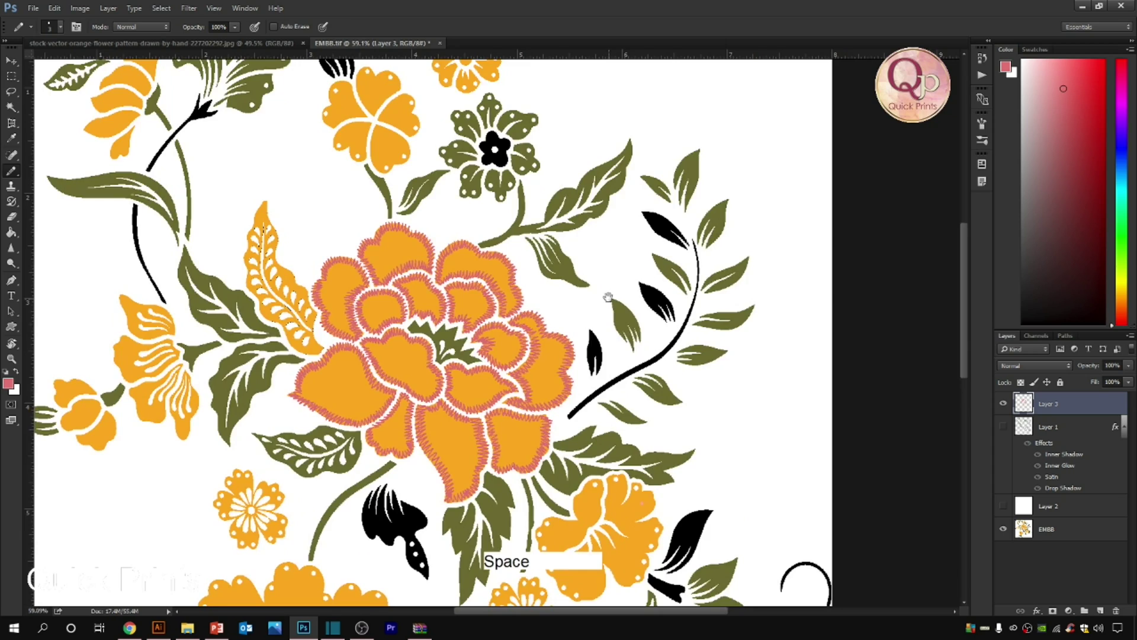
- Show and hide Layer 1 to compare its stitching with the new pink outlines
left_click_drag(655, 258, 661, 362)
left_click(1004, 426)
left_click(1003, 426)
left_click(1005, 427)
left_click(1005, 427)
- Stitch pink zigzags around the first petals of the heart-petalled orange flower above the large central flower, undoing one stray stroke
left_click_drag(171, 224, 543, 427)
left_click_drag(477, 162, 439, 456)
left_click_drag(344, 264, 681, 400)
mouse_move(206, 270)
left_mouse_down()
mouse_move(223, 256)
mouse_move(218, 190)
mouse_move(274, 119)
mouse_move(382, 160)
mouse_move(403, 280)
mouse_move(478, 368)
mouse_move(140, 361)
mouse_move(230, 434)
mouse_move(356, 356)
mouse_move(476, 370)
left_mouse_up()
key("ctrl+z")
left_click_drag(512, 409, 504, 182)
mouse_move(266, 261)
left_mouse_down()
mouse_move(264, 312)
mouse_move(325, 402)
mouse_move(444, 473)
left_mouse_up()
mouse_move(257, 265)
left_mouse_down()
mouse_move(367, 205)
mouse_move(497, 190)
mouse_move(447, 470)
left_mouse_up()
mouse_move(555, 209)
left_mouse_down()
mouse_move(723, 300)
mouse_move(800, 372)
mouse_move(537, 341)
mouse_move(491, 392)
left_mouse_up()
- Outline the remaining petals of the heart-petalled flower above the large central flower in pink, undoing the misplaced strokes
mouse_move(502, 427)
left_mouse_down()
mouse_move(398, 262)
mouse_move(456, 333)
mouse_move(508, 360)
mouse_move(693, 261)
mouse_move(687, 204)
mouse_move(752, 385)
left_mouse_up()
left_click_drag(592, 178, 403, 326)
mouse_move(394, 376)
left_mouse_down()
mouse_move(414, 297)
mouse_move(488, 234)
mouse_move(481, 290)
mouse_move(616, 225)
mouse_move(620, 319)
mouse_move(706, 385)
mouse_move(674, 499)
mouse_move(530, 439)
mouse_move(666, 496)
left_mouse_up()
key("ctrl+z")
left_click_drag(497, 354, 673, 531)
mouse_move(421, 327)
left_mouse_down()
mouse_move(424, 266)
mouse_move(486, 139)
mouse_move(566, 196)
mouse_move(693, 222)
mouse_move(749, 284)
mouse_move(681, 337)
left_mouse_up()
key("ctrl+z")
mouse_move(417, 310)
left_mouse_down()
mouse_move(397, 315)
mouse_move(533, 521)
mouse_move(598, 391)
mouse_move(666, 343)
mouse_move(609, 393)
mouse_move(533, 522)
left_mouse_up()
key("ctrl+z")
- Outline the pointed top petal of the orange flower to the left of the large central flower with pink zigzags
scroll(539, 268, "down", 12)
scroll(379, 284, "up", 12)
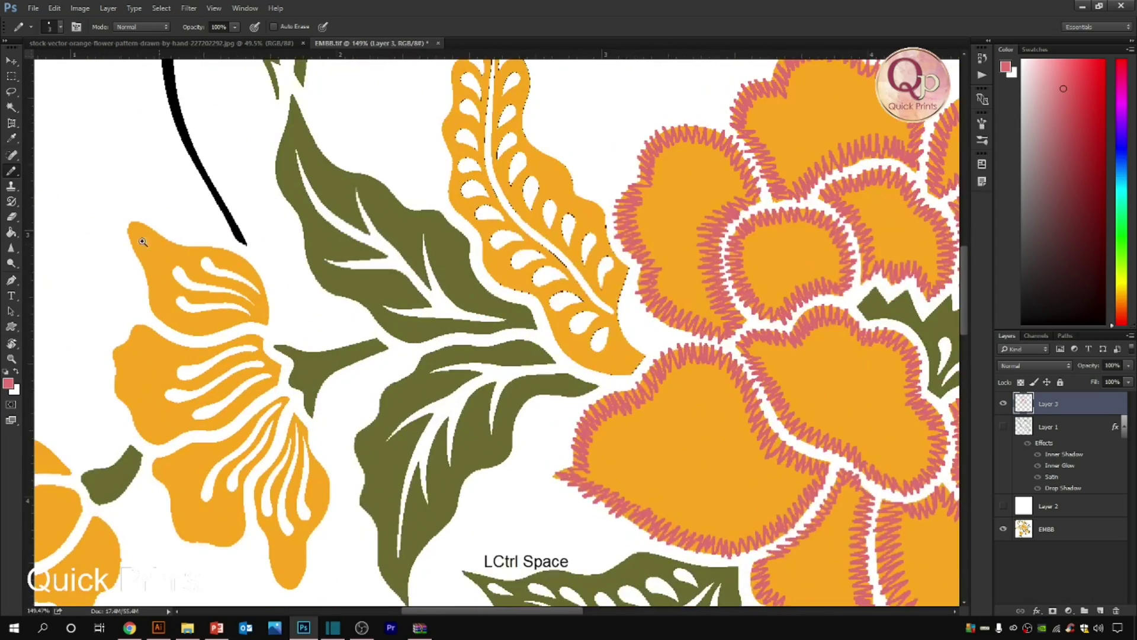
left_click(170, 271)
left_click_drag(169, 270, 257, 292)
key("ctrl+z")
mouse_move(107, 233)
left_mouse_down()
mouse_move(152, 134)
mouse_move(233, 257)
mouse_move(188, 190)
mouse_move(228, 125)
mouse_move(328, 199)
mouse_move(397, 199)
mouse_move(454, 230)
mouse_move(503, 337)
left_mouse_up()
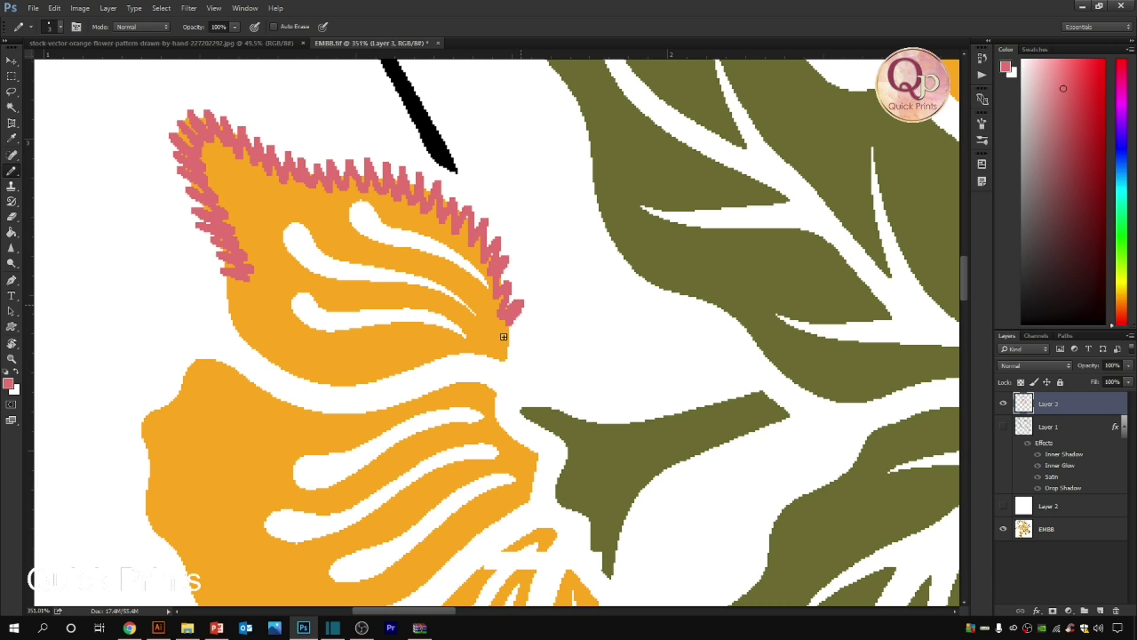
mouse_move(254, 304)
left_mouse_down()
mouse_move(304, 369)
mouse_move(393, 373)
mouse_move(508, 356)
left_mouse_up()
- Stitch pink zigzags over the three white slits inside the pointed top petal
left_click_drag(289, 292, 456, 331)
mouse_move(284, 225)
left_mouse_down()
mouse_move(323, 252)
mouse_move(418, 267)
left_mouse_up()
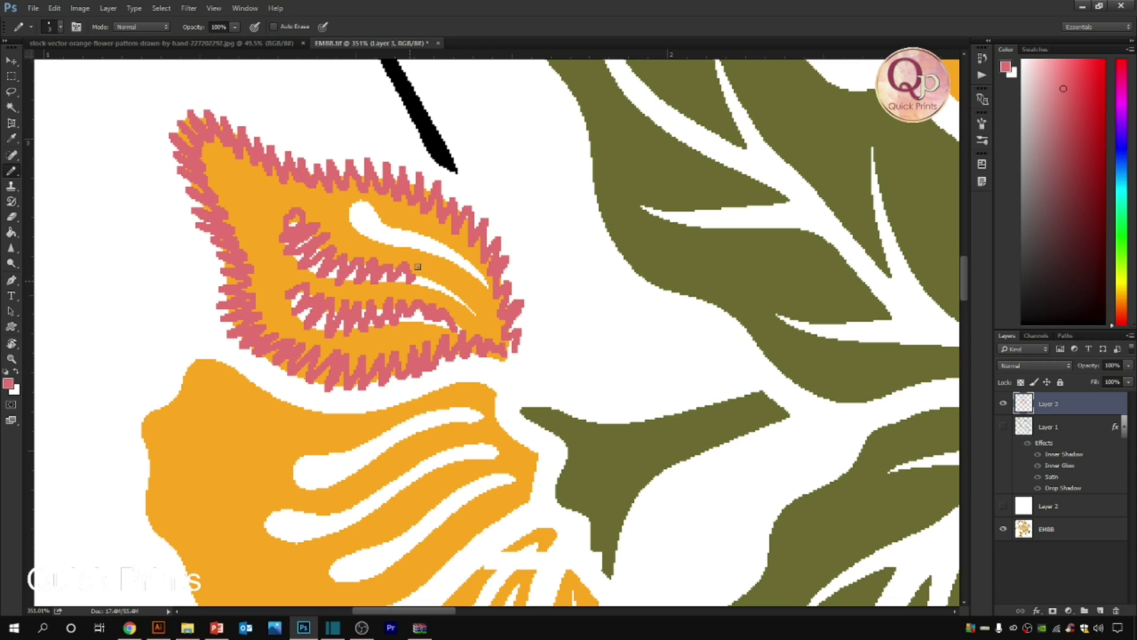
left_click_drag(367, 230, 481, 284)
- Stitch over the three white slits of the wide middle petal and the two slits of the petal below it in pink
scroll(237, 294, "down", 5)
left_click_drag(237, 296, 424, 242)
mouse_move(249, 348)
left_mouse_down()
mouse_move(314, 340)
mouse_move(456, 277)
left_mouse_up()
left_click_drag(292, 406, 471, 308)
key("space")
left_click_drag(377, 377, 325, 194)
left_click_drag(251, 409, 435, 193)
left_click_drag(336, 399, 416, 250)
- Outline the wide middle petal of the left-hand flower with pink zigzags along its upper, outer and lower edges
key("space")
left_click_drag(416, 255, 528, 397)
left_click_drag(257, 412, 218, 385)
mouse_move(216, 329)
left_mouse_down()
mouse_move(175, 240)
mouse_move(228, 145)
mouse_move(346, 178)
mouse_move(468, 176)
left_mouse_up()
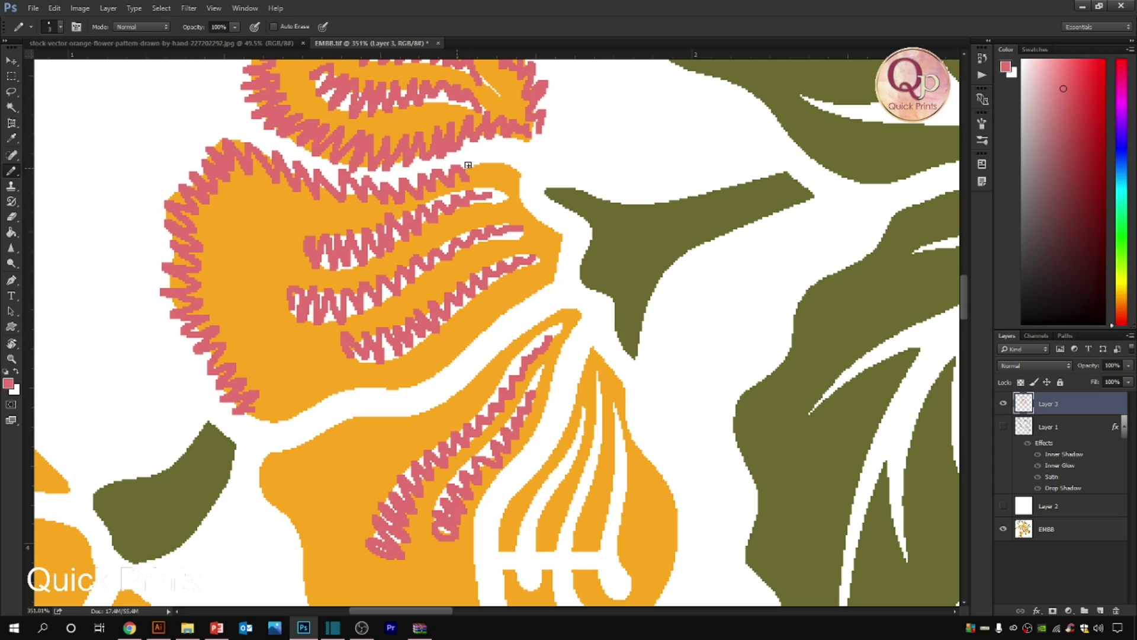
mouse_move(248, 411)
left_mouse_down()
mouse_move(354, 385)
mouse_move(456, 341)
mouse_move(547, 267)
mouse_move(536, 228)
left_mouse_up()
- Outline the two lower petals of the left-hand flower in pink and stitch over the narrow slits of the lowest one
key("space")
mouse_move(322, 424)
left_mouse_down()
mouse_move(264, 228)
mouse_move(204, 260)
mouse_move(269, 382)
mouse_move(332, 456)
mouse_move(394, 435)
mouse_move(417, 379)
mouse_move(406, 320)
mouse_move(462, 243)
mouse_move(498, 151)
left_mouse_up()
mouse_move(287, 241)
left_mouse_down()
mouse_move(436, 142)
mouse_move(515, 106)
left_mouse_up()
key("space")
left_click_drag(533, 355, 437, 274)
mouse_move(362, 299)
left_mouse_down()
mouse_move(364, 261)
mouse_move(442, 95)
mouse_move(414, 326)
mouse_move(427, 343)
left_mouse_up()
mouse_move(456, 127)
left_mouse_down()
mouse_move(456, 287)
mouse_move(468, 302)
left_mouse_up()
mouse_move(450, 71)
left_mouse_down()
mouse_move(509, 276)
mouse_move(448, 355)
mouse_move(419, 468)
mouse_move(375, 187)
mouse_move(431, 75)
left_mouse_up()
- Outline and fill the upper petal of the small three-petalled bud at the far left with pink zigzags
scroll(350, 353, "down", 20)
scroll(395, 324, "up", 4)
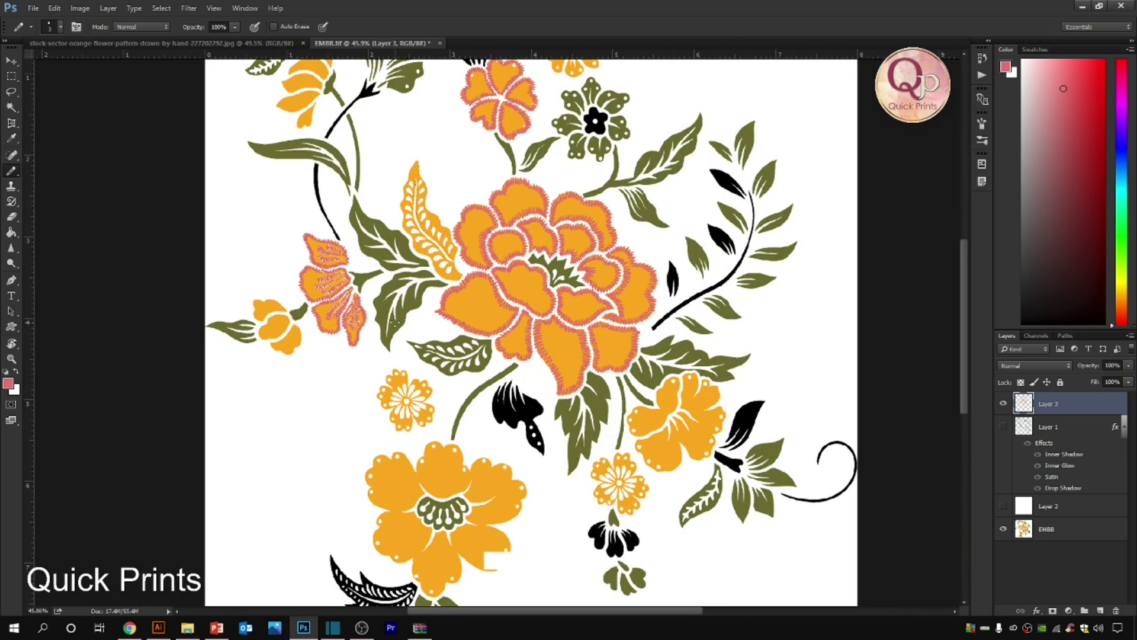
left_click_drag(444, 351, 229, 324)
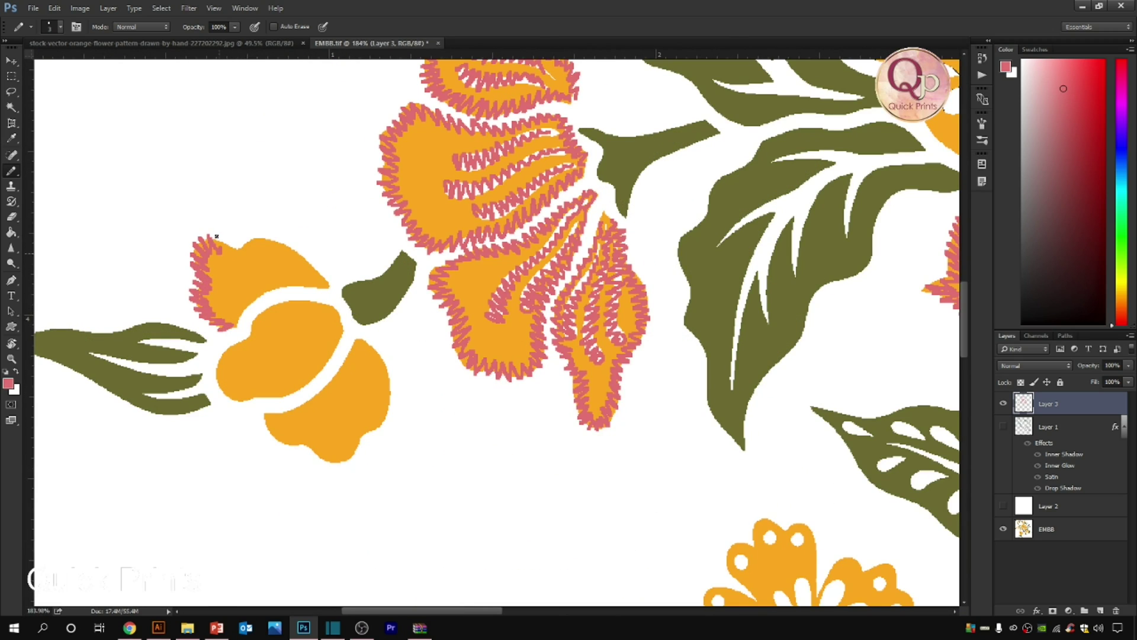
left_click_drag(227, 302, 221, 283)
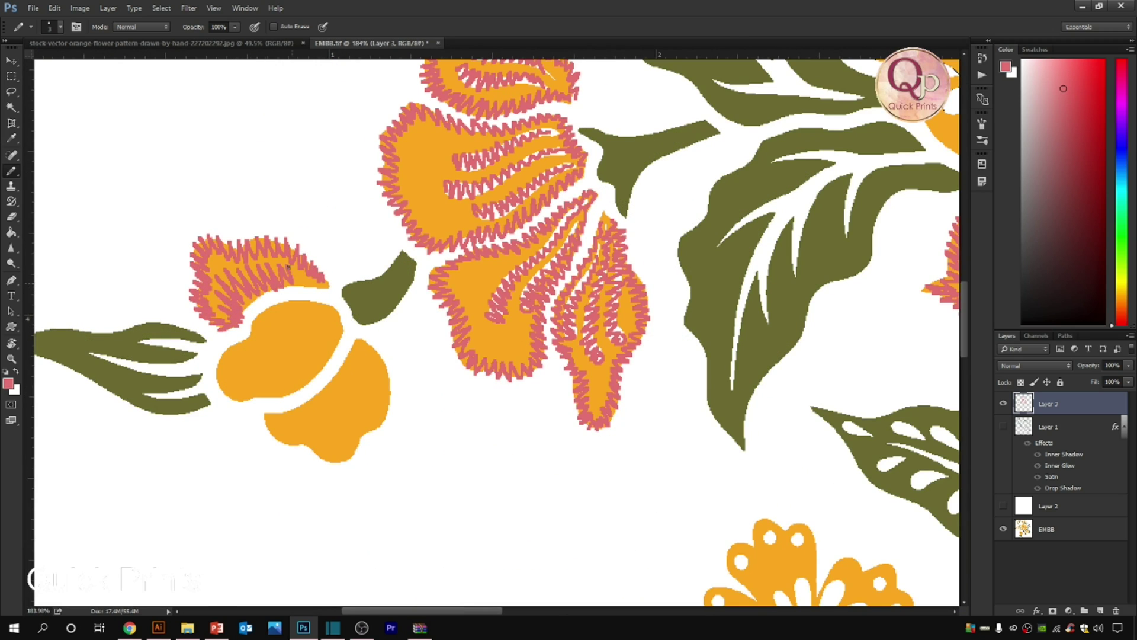
- Fill the bud's lower petal with pink zigzags and outline its middle petal
left_click_drag(279, 431, 335, 458)
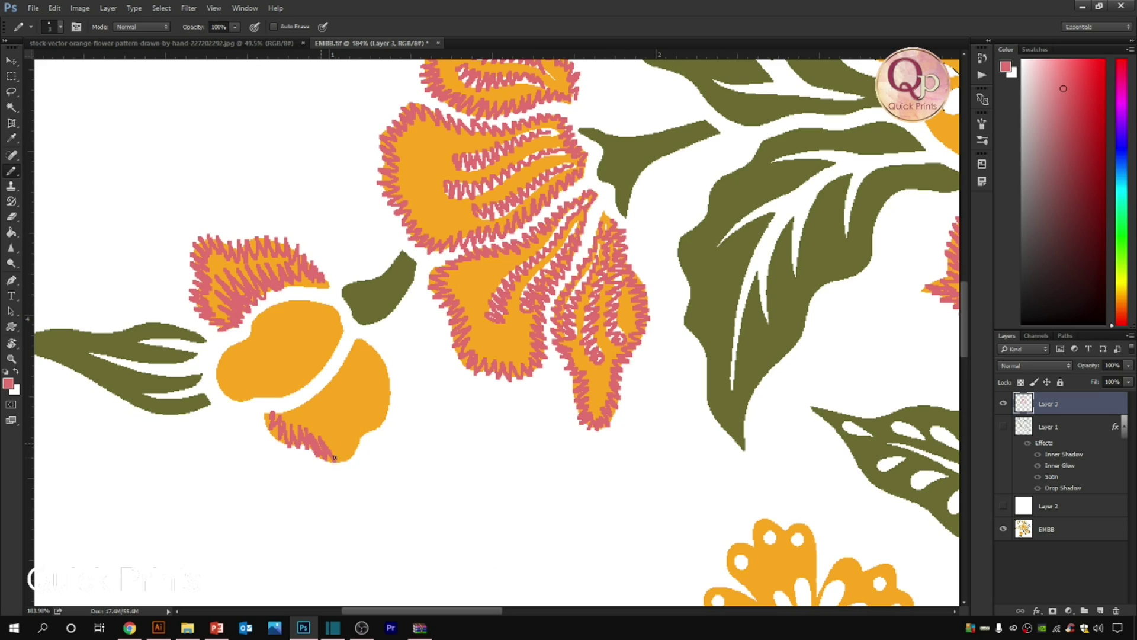
mouse_move(376, 352)
left_mouse_down()
mouse_move(344, 391)
mouse_move(276, 416)
left_mouse_up()
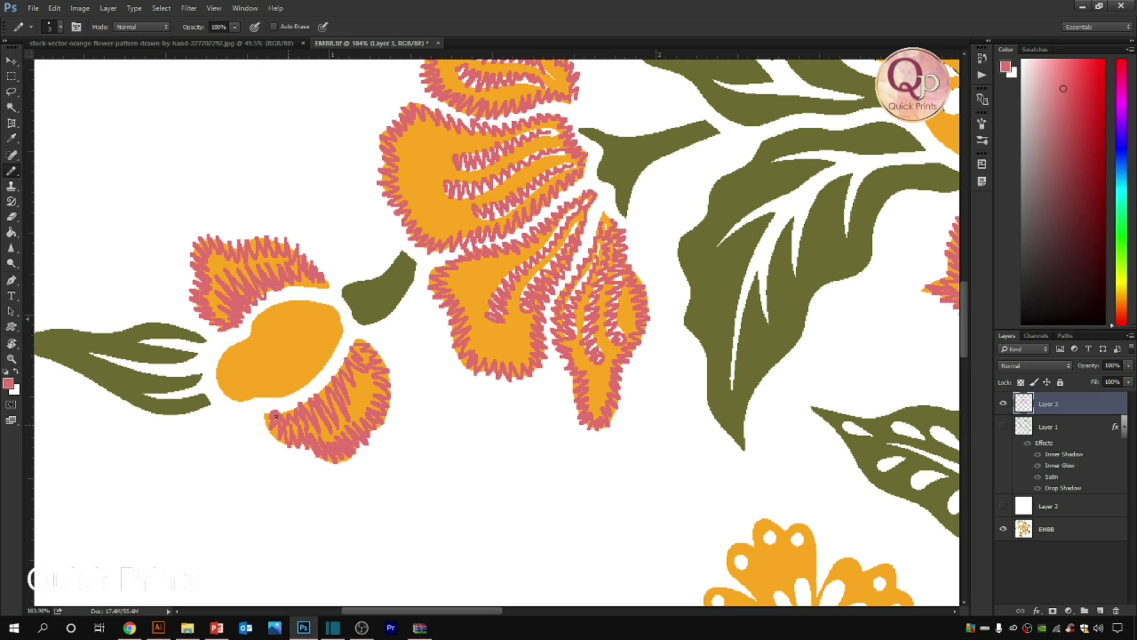
left_click_drag(249, 339, 234, 391)
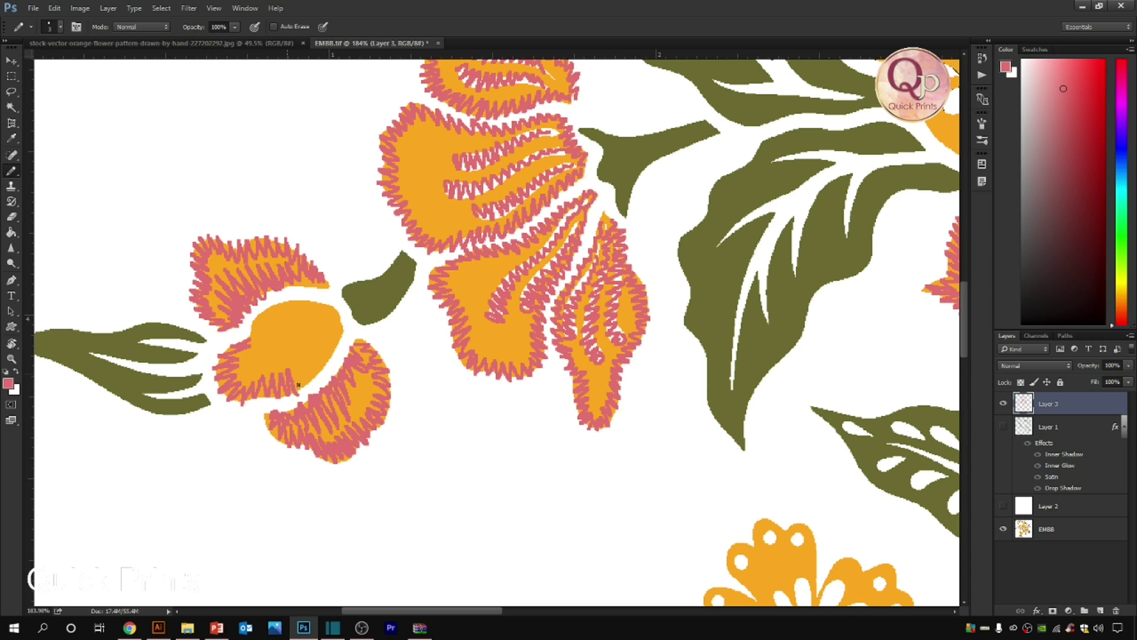
left_click_drag(252, 342, 282, 322)
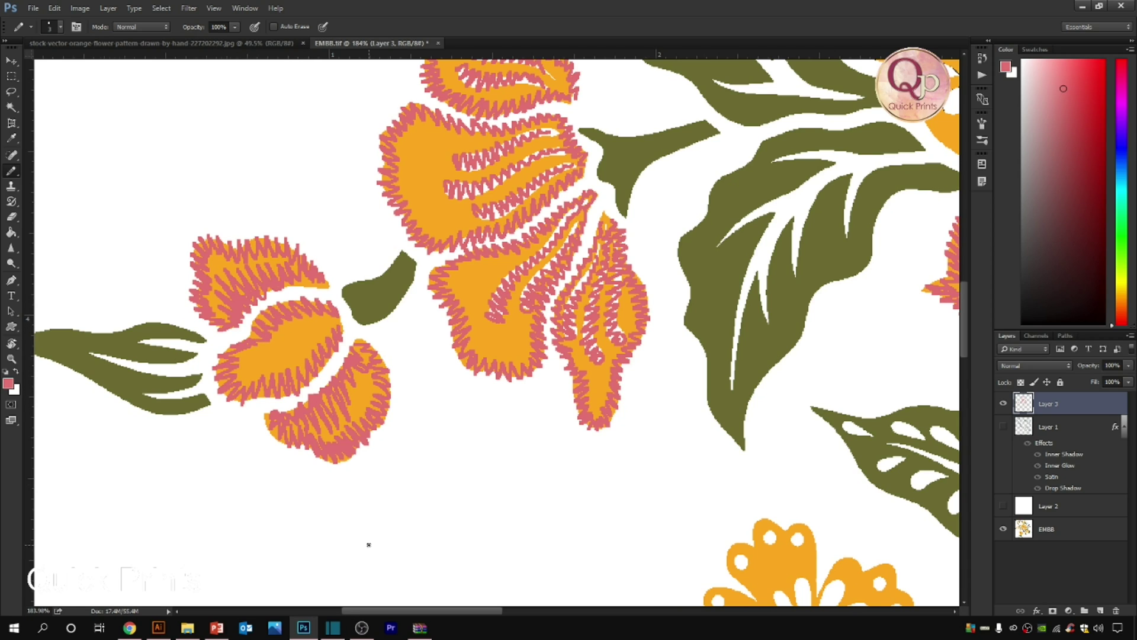
scroll(511, 423, "down", 5)
left_click(332, 628)
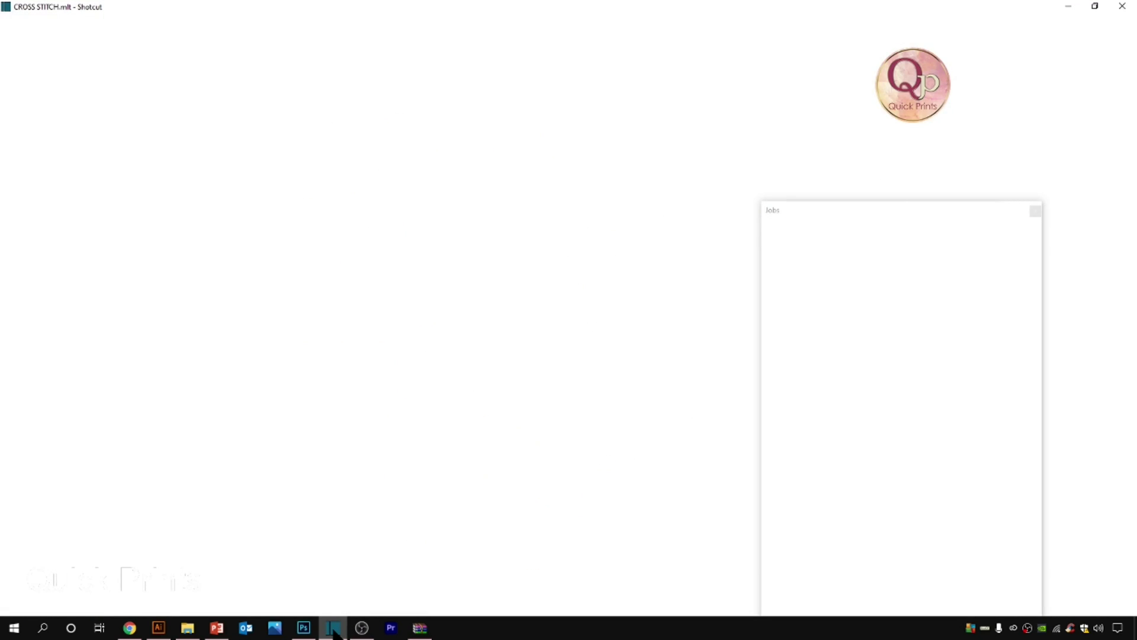
left_click(333, 629)
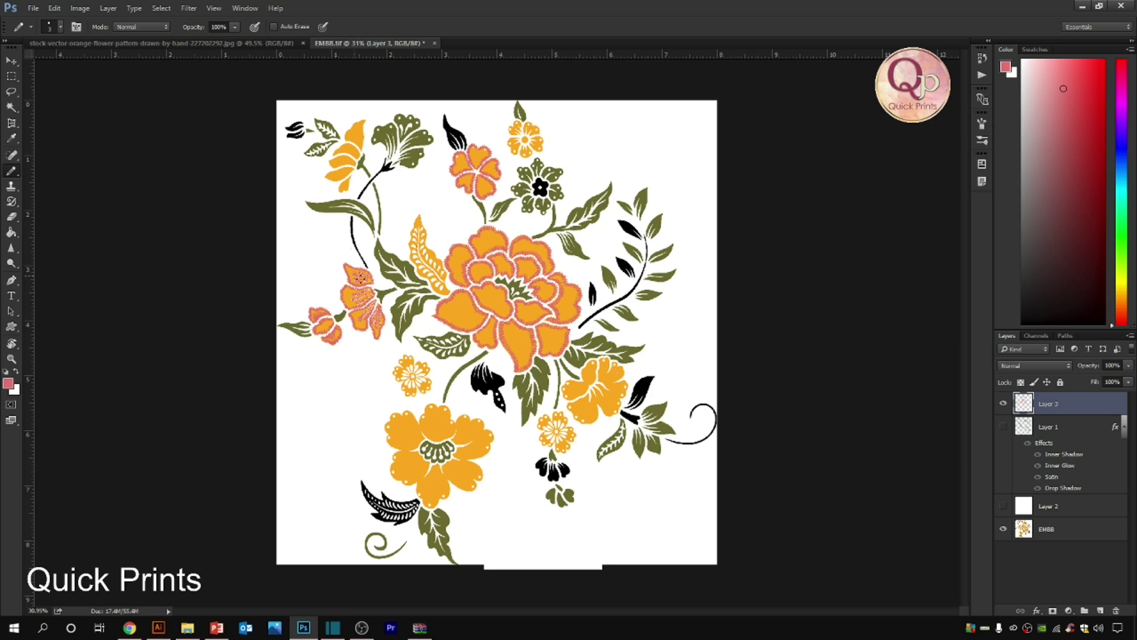
- Stitch pink zigzags over the radiating slits of the small dotted flower below the large central flower and ring its centre and dots
left_click(792, 498)
left_click(330, 297)
mouse_move(178, 269)
left_mouse_down()
mouse_move(205, 318)
mouse_move(295, 337)
left_mouse_up()
left_click_drag(214, 420, 307, 360)
left_click_drag(269, 468, 325, 385)
mouse_move(342, 379)
left_mouse_down()
mouse_move(344, 455)
mouse_move(402, 453)
mouse_move(369, 427)
mouse_move(457, 398)
mouse_move(381, 377)
left_mouse_up()
mouse_move(219, 263)
left_mouse_down()
mouse_move(273, 274)
mouse_move(299, 314)
left_mouse_up()
mouse_move(261, 210)
left_mouse_down()
mouse_move(252, 236)
mouse_move(292, 275)
mouse_move(313, 202)
mouse_move(308, 250)
mouse_move(339, 290)
mouse_move(357, 209)
mouse_move(357, 260)
mouse_move(434, 231)
mouse_move(390, 260)
mouse_move(404, 330)
mouse_move(412, 303)
mouse_move(473, 319)
mouse_move(443, 351)
mouse_move(333, 324)
mouse_move(321, 349)
mouse_move(116, 273)
mouse_move(383, 128)
mouse_move(443, 183)
mouse_move(540, 385)
mouse_move(506, 421)
mouse_move(456, 531)
mouse_move(363, 554)
mouse_move(244, 491)
mouse_move(185, 486)
mouse_move(148, 426)
left_mouse_up()
- Outline the two-lobed left petal of the orange flower to the lower right of the large central flower in pink
scroll(448, 352, "down", 9)
scroll(524, 124, "up", 2)
left_click_drag(208, 262, 743, 338)
mouse_move(499, 268)
left_mouse_down()
mouse_move(479, 237)
mouse_move(518, 161)
mouse_move(575, 154)
mouse_move(573, 219)
left_mouse_up()
mouse_move(543, 268)
left_mouse_down()
mouse_move(490, 258)
mouse_move(459, 282)
mouse_move(404, 262)
mouse_move(385, 283)
mouse_move(370, 308)
left_mouse_up()
mouse_move(389, 349)
left_mouse_down()
mouse_move(390, 385)
mouse_move(429, 381)
mouse_move(487, 352)
mouse_move(511, 315)
left_mouse_up()
- Stitch pink zigzags around the upper, right and lower-right lobes of the same dotted flower
mouse_move(596, 162)
left_mouse_down()
mouse_move(612, 133)
mouse_move(636, 139)
mouse_move(642, 223)
mouse_move(686, 167)
mouse_move(715, 187)
mouse_move(725, 245)
mouse_move(664, 270)
mouse_move(677, 282)
mouse_move(730, 274)
mouse_move(781, 288)
mouse_move(738, 327)
left_mouse_up()
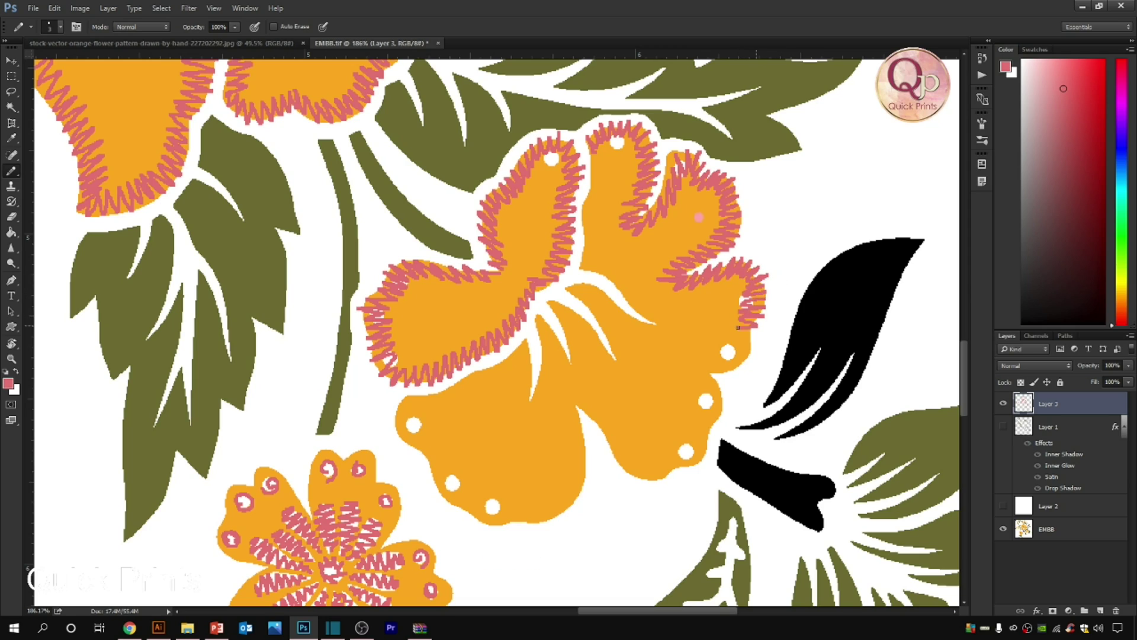
mouse_move(733, 368)
left_mouse_down()
mouse_move(675, 357)
mouse_move(590, 273)
mouse_move(586, 302)
left_mouse_up()
left_click_drag(452, 305, 480, 324)
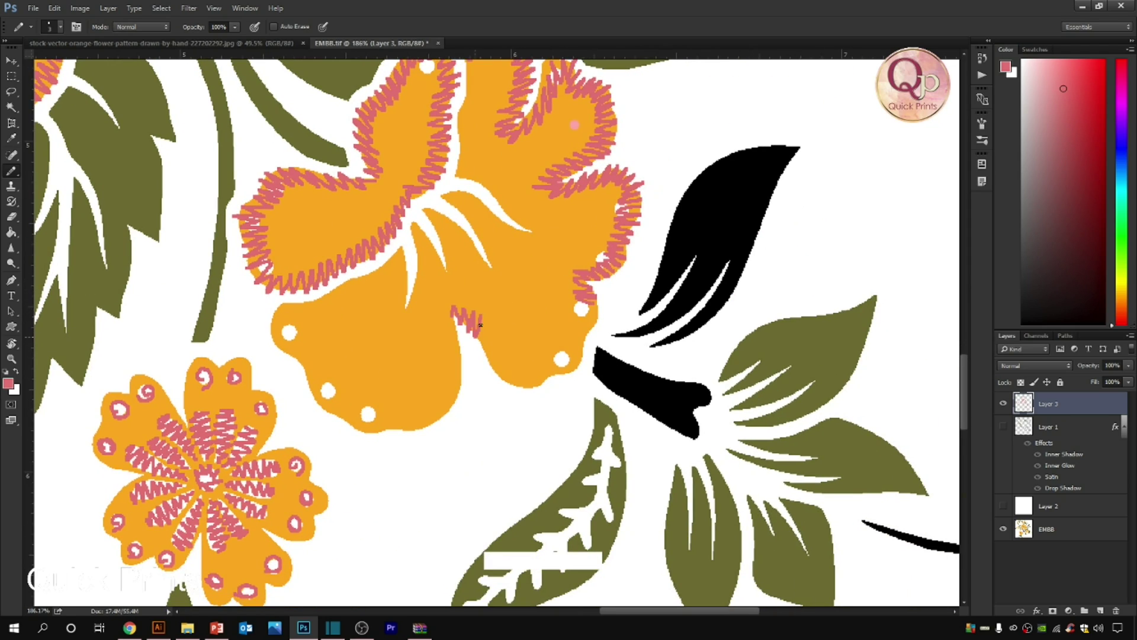
left_click_drag(514, 378, 560, 361)
left_click_drag(466, 312, 459, 392)
- Outline the flower's lower-left petal in pink and stitch over the white slits radiating from its centre
left_click_drag(395, 258, 306, 298)
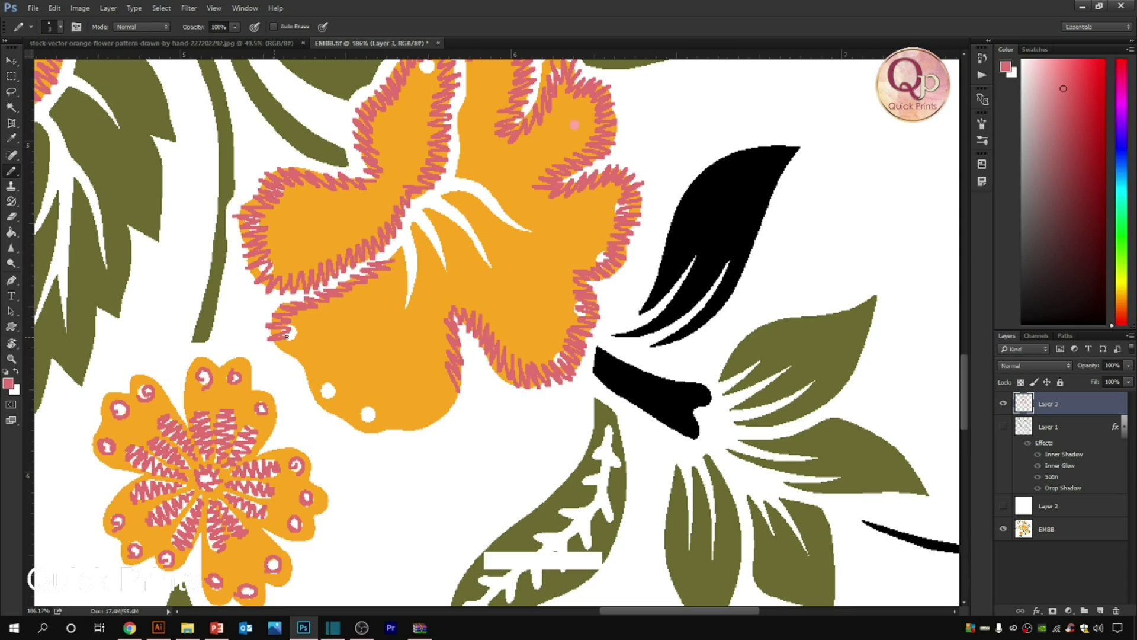
mouse_move(340, 424)
left_mouse_down()
mouse_move(385, 436)
mouse_move(454, 402)
mouse_move(458, 378)
left_mouse_up()
mouse_move(417, 232)
left_mouse_down()
mouse_move(404, 277)
mouse_move(421, 208)
mouse_move(450, 276)
mouse_move(435, 195)
mouse_move(492, 273)
left_mouse_up()
mouse_move(447, 188)
left_mouse_down()
mouse_move(482, 180)
mouse_move(501, 212)
mouse_move(535, 231)
left_mouse_up()
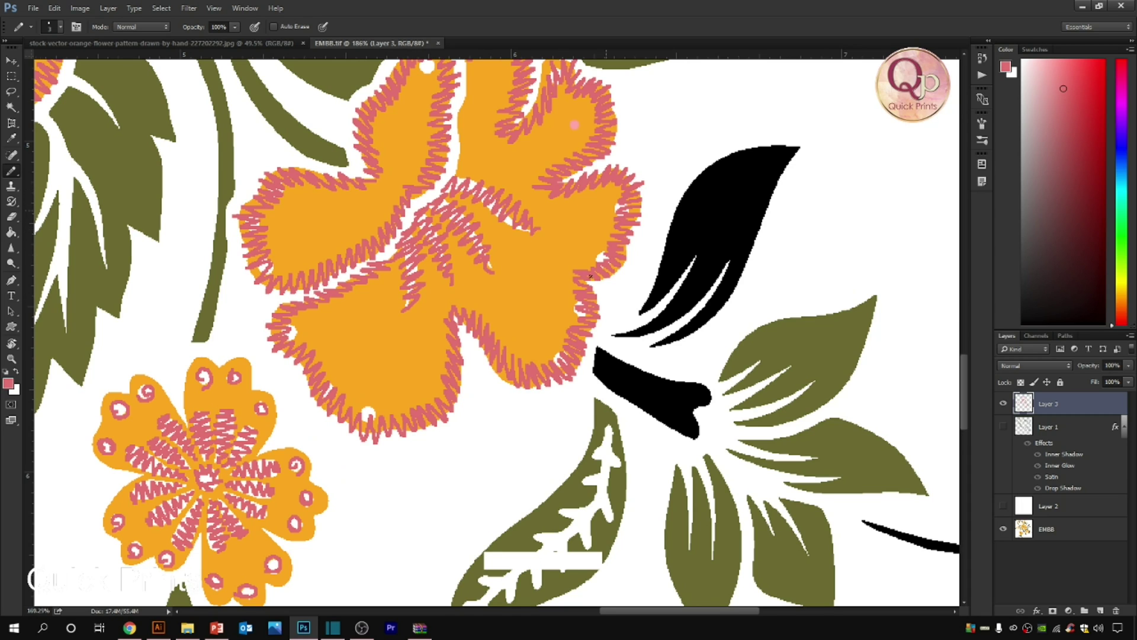
- Stitch pink zigzags across the petals of the orange flower in the artwork's upper-left corner
scroll(483, 440, "down", 15)
scroll(461, 374, "up", 2)
scroll(461, 373, "down", 1)
mouse_move(371, 132)
left_mouse_down()
mouse_move(295, 279)
mouse_move(563, 381)
mouse_move(302, 309)
mouse_move(513, 449)
left_mouse_up()
left_click(461, 170)
mouse_move(470, 170)
left_mouse_down()
mouse_move(415, 243)
mouse_move(453, 305)
mouse_move(427, 384)
mouse_move(438, 415)
left_mouse_up()
mouse_move(391, 191)
left_mouse_down()
mouse_move(416, 193)
mouse_move(388, 281)
mouse_move(408, 364)
mouse_move(429, 388)
left_mouse_up()
mouse_move(324, 224)
left_mouse_down()
mouse_move(355, 254)
mouse_move(367, 335)
mouse_move(308, 278)
mouse_move(385, 347)
mouse_move(395, 237)
left_mouse_up()
mouse_move(212, 342)
left_mouse_down()
mouse_move(278, 279)
mouse_move(367, 249)
mouse_move(396, 314)
mouse_move(431, 354)
left_mouse_up()
- Choose a darker red foreground colour and add dark red zigzag shading to the upper-left flower's petals
left_click(9, 384)
key("Return")
mouse_move(256, 328)
left_mouse_down()
mouse_move(290, 302)
mouse_move(351, 297)
mouse_move(427, 372)
left_mouse_up()
mouse_move(177, 386)
left_mouse_down()
mouse_move(308, 355)
mouse_move(396, 408)
left_mouse_up()
mouse_move(229, 412)
left_mouse_down()
mouse_move(243, 276)
mouse_move(222, 290)
mouse_move(297, 267)
mouse_move(388, 277)
left_mouse_up()
- Sample the pink stitch colour and finish the upper-left flower's lower petals with pink zigzags and dark red shading
left_click(248, 191, "alt")
mouse_move(158, 386)
left_mouse_down()
mouse_move(302, 335)
mouse_move(396, 323)
mouse_move(229, 414)
mouse_move(296, 394)
mouse_move(367, 340)
mouse_move(340, 182)
left_mouse_up()
key("x")
mouse_move(252, 354)
left_mouse_down()
mouse_move(256, 291)
mouse_move(296, 274)
mouse_move(325, 245)
left_mouse_up()
mouse_move(298, 338)
left_mouse_down()
mouse_move(292, 311)
mouse_move(319, 302)
mouse_move(325, 243)
left_mouse_up()
scroll(306, 260, "down", 8)
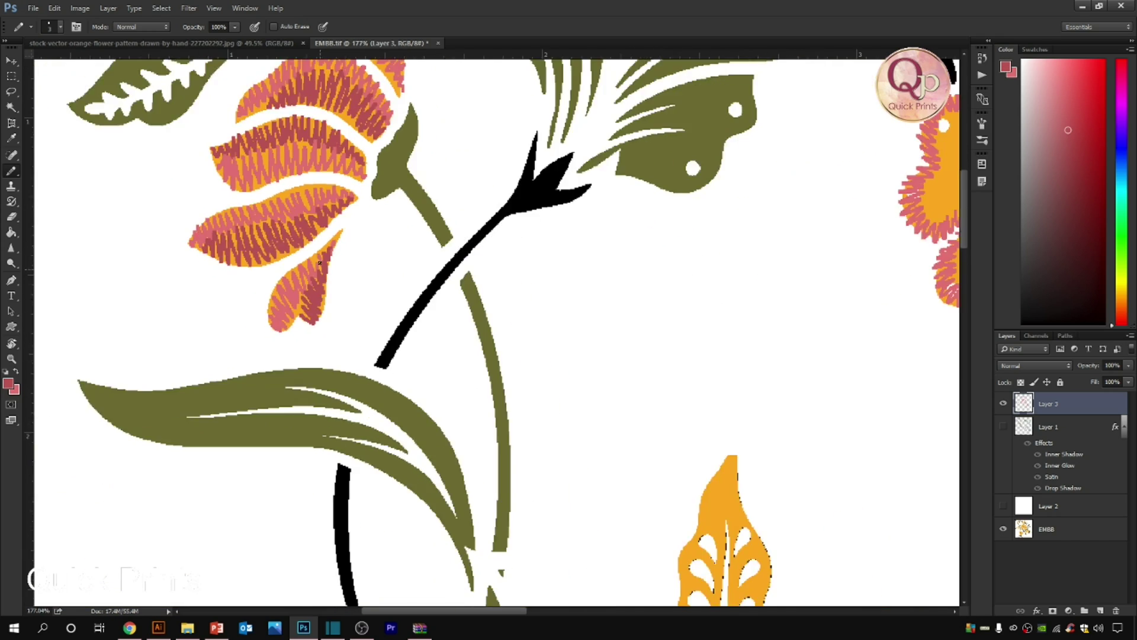
- Outline the top and right-hand petals of the large dotted flower near the artwork's bottom with dark red zigzags
key("ctrl+0")
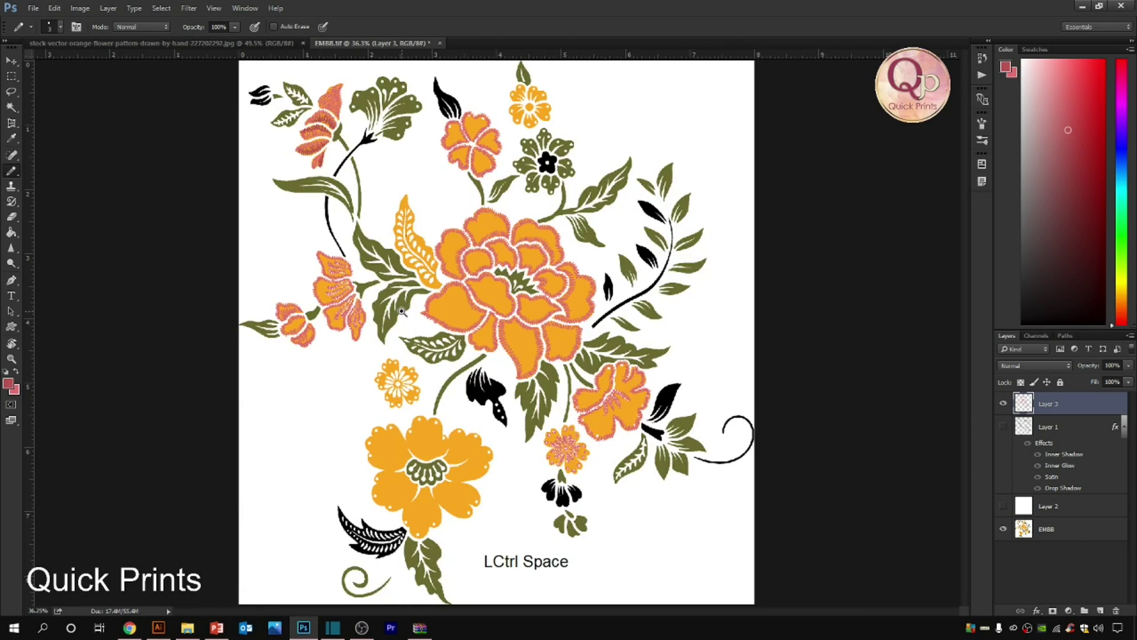
left_click_drag(394, 328, 827, 512)
left_click_drag(95, 315, 583, 516)
left_click_drag(331, 316, 339, 264)
mouse_move(459, 219)
left_mouse_down()
mouse_move(473, 290)
mouse_move(537, 269)
mouse_move(549, 241)
mouse_move(547, 289)
mouse_move(607, 278)
left_mouse_up()
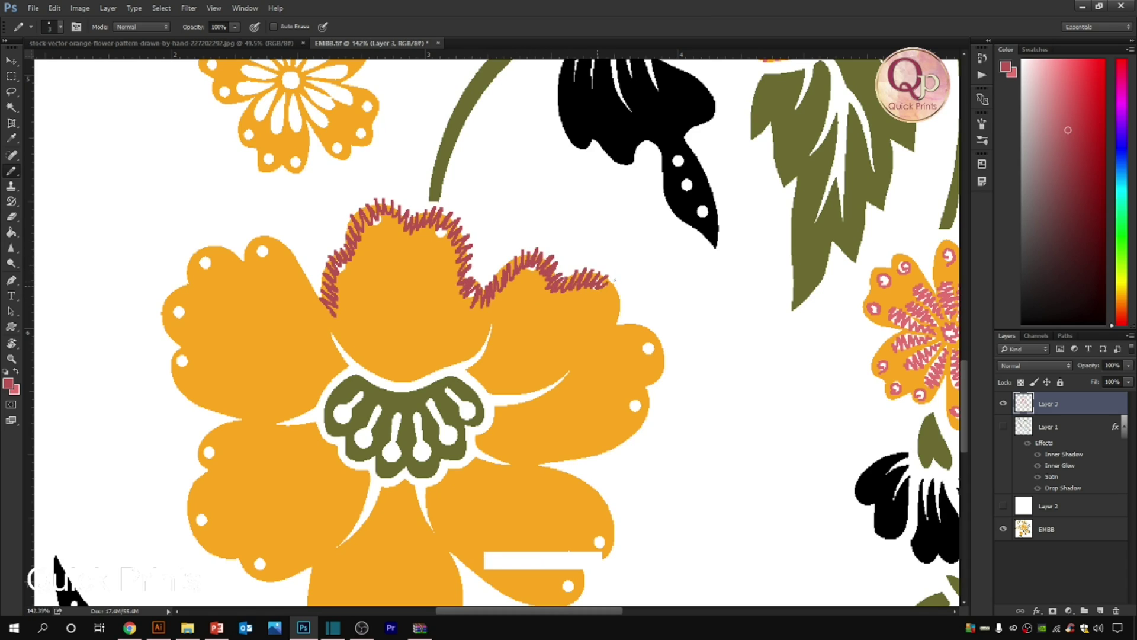
mouse_move(621, 323)
left_mouse_down()
mouse_move(655, 340)
mouse_move(659, 379)
mouse_move(643, 382)
mouse_move(600, 299)
mouse_move(594, 350)
left_mouse_up()
key("space")
left_click_drag(513, 379, 494, 373)
- Stitch dark red zigzags around the upper-left and lower-left petals of the large dotted flower
left_click_drag(142, 301, 148, 281)
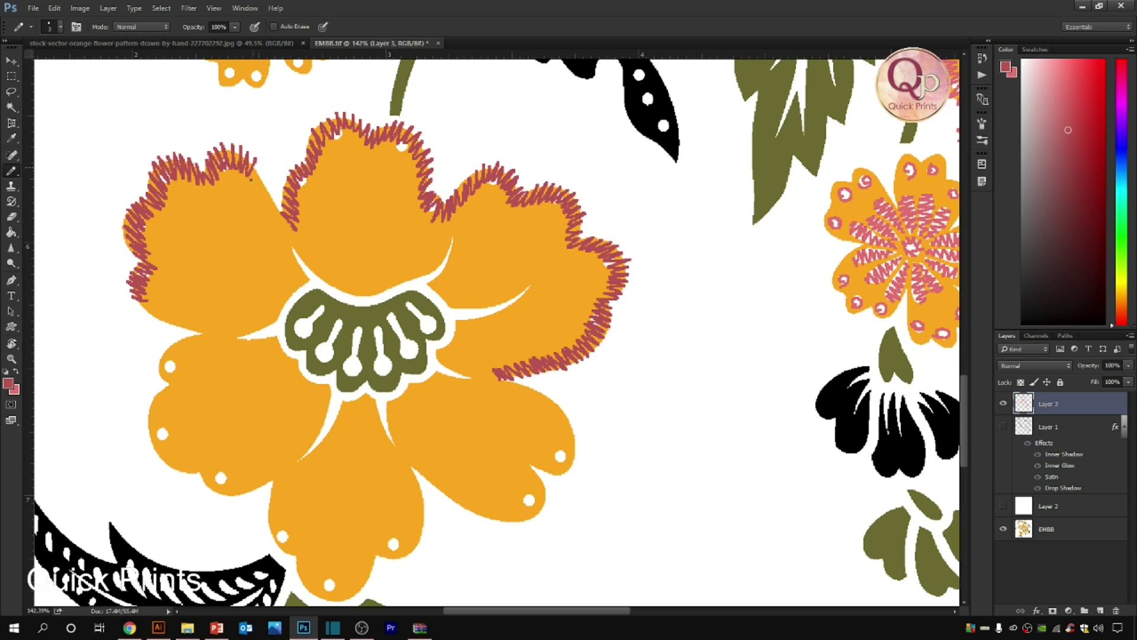
left_click_drag(283, 228, 294, 229)
mouse_move(132, 297)
left_mouse_down()
mouse_move(180, 328)
mouse_move(231, 241)
mouse_move(215, 289)
left_mouse_up()
mouse_move(213, 334)
left_mouse_down()
mouse_move(195, 259)
mouse_move(236, 285)
left_mouse_up()
left_click_drag(355, 231, 321, 182)
- Outline the lower-right petal of the large dotted flower with dark red zigzags
left_click_drag(503, 133, 569, 163)
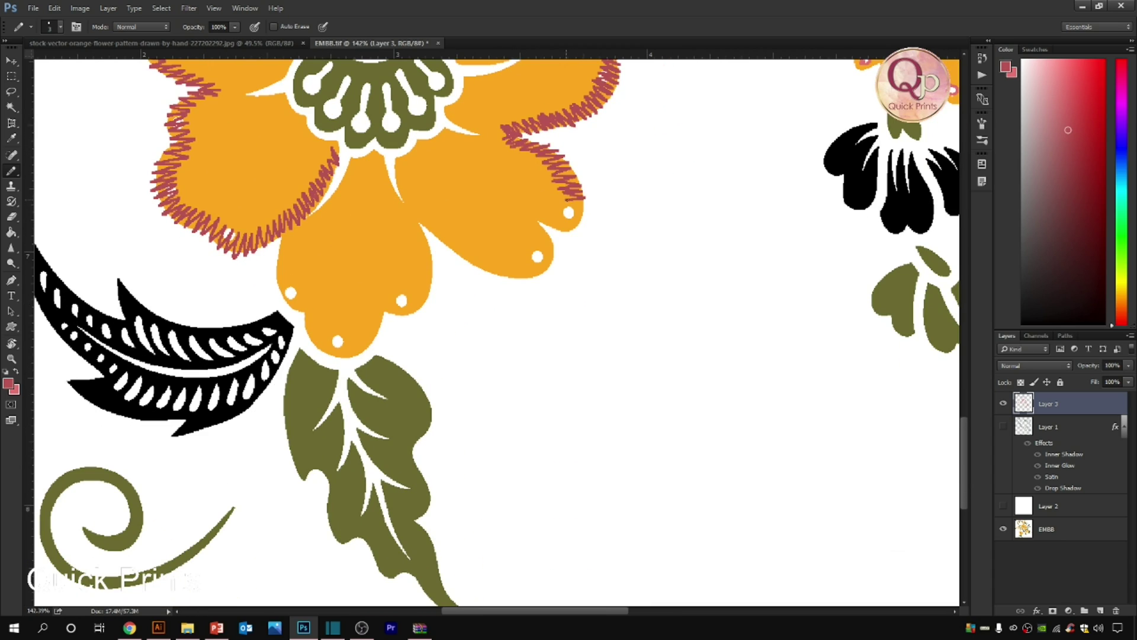
mouse_move(550, 249)
left_mouse_down()
mouse_move(479, 168)
mouse_move(520, 201)
left_mouse_up()
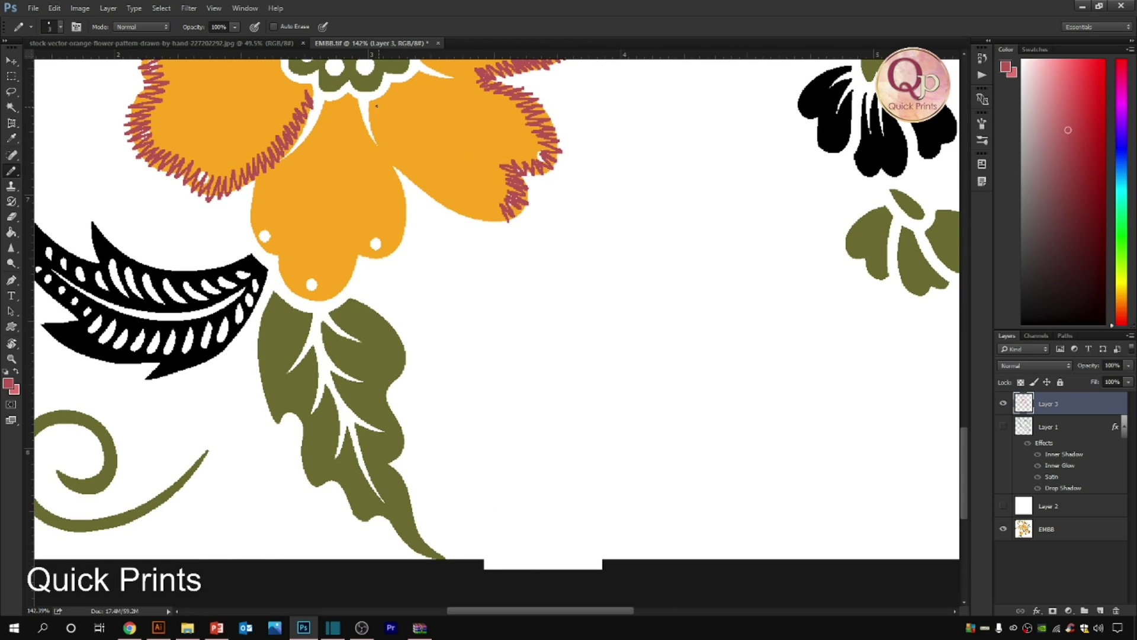
left_click_drag(380, 110, 377, 152)
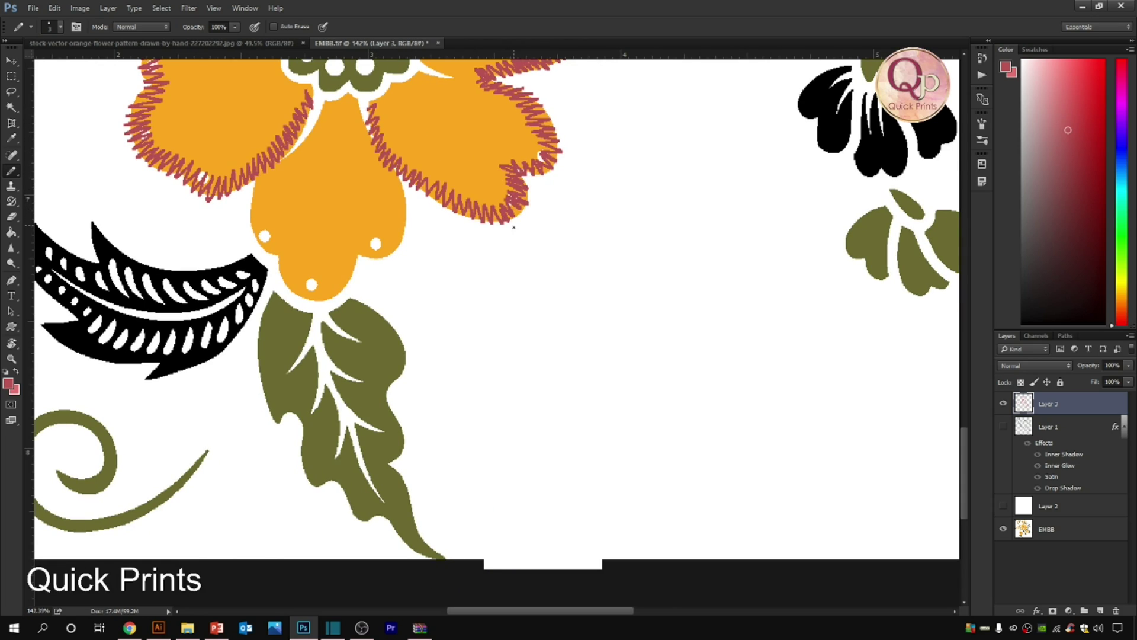
- Outline the bottom petal of the large dotted flower with dark red zigzags on both sides
left_click_drag(271, 172, 249, 212)
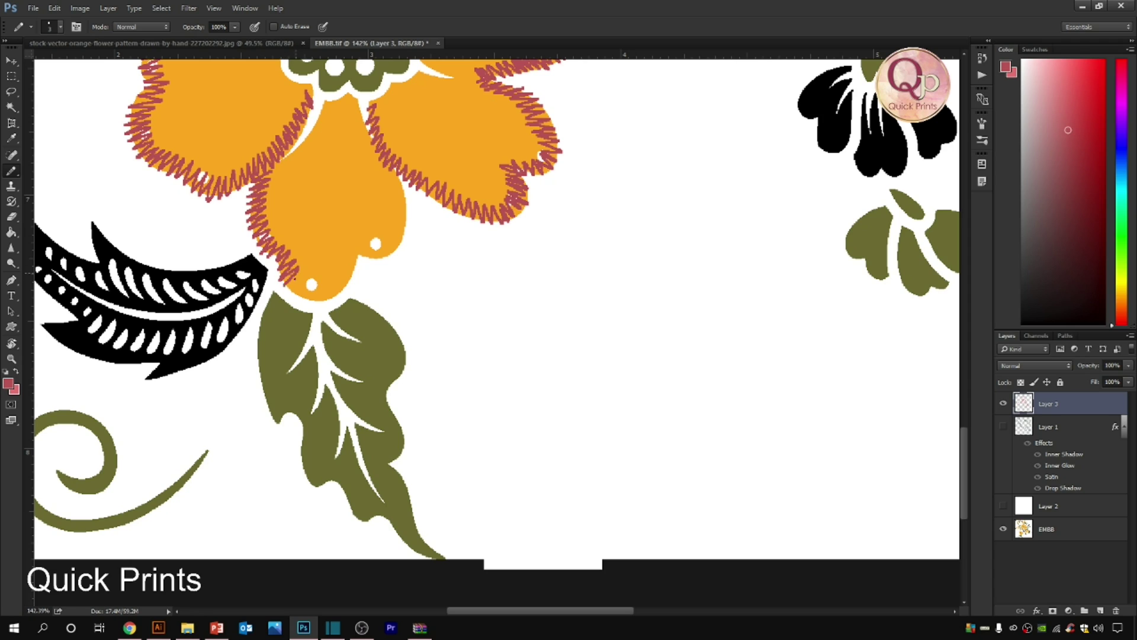
mouse_move(354, 253)
left_mouse_down()
mouse_move(391, 251)
mouse_move(404, 228)
left_mouse_up()
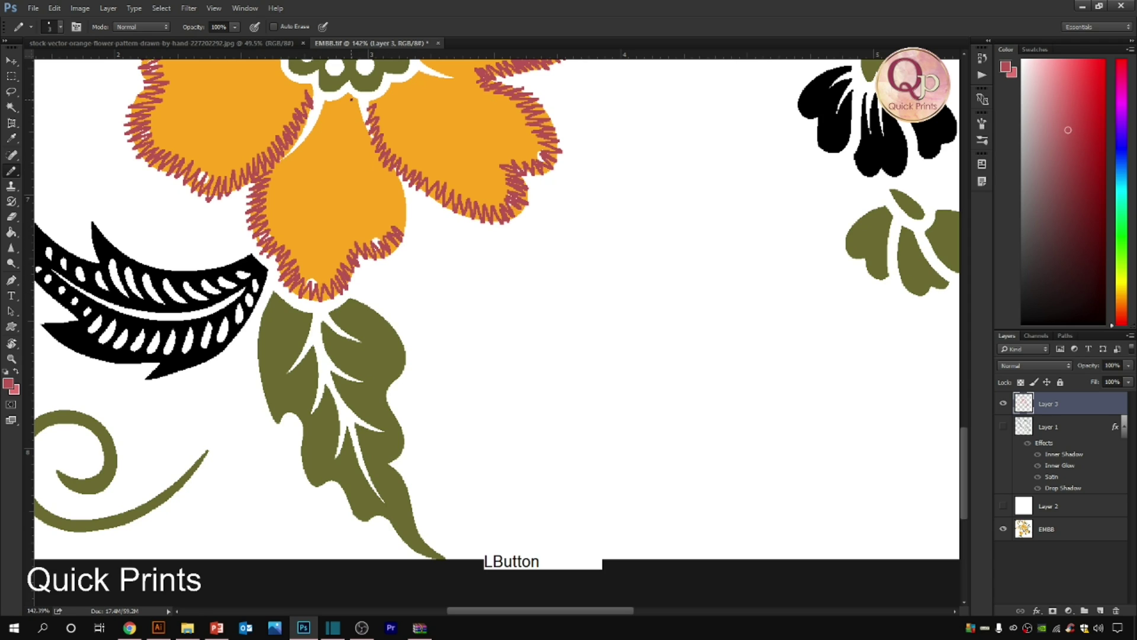
left_click_drag(354, 100, 377, 142)
left_click_drag(310, 238, 223, 253)
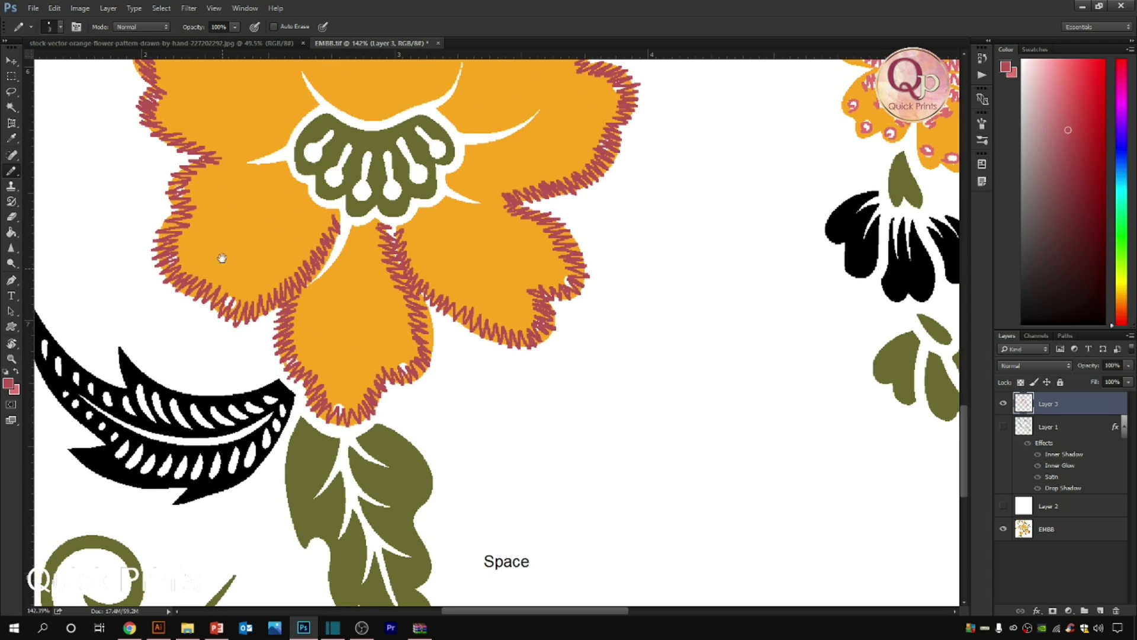
- Stitch dark red zigzags over the radiating slits of the small flower above the large dotted flower and ring its centre
key("ctrl+0")
left_click_drag(342, 344, 557, 396)
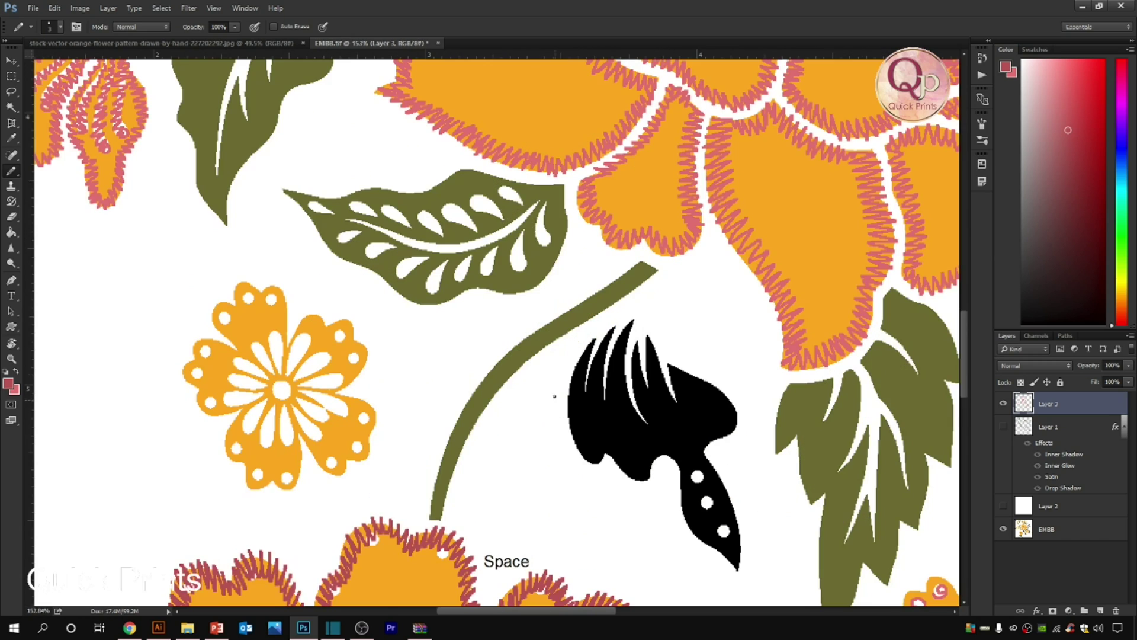
mouse_move(486, 559)
left_mouse_down()
mouse_move(233, 276)
mouse_move(292, 297)
mouse_move(313, 291)
left_mouse_up()
left_click_drag(253, 262, 309, 273)
left_click_drag(266, 225, 322, 257)
left_click_drag(297, 194, 337, 246)
mouse_move(327, 173)
left_mouse_down()
mouse_move(352, 224)
mouse_move(382, 201)
mouse_move(390, 261)
mouse_move(442, 216)
mouse_move(393, 287)
mouse_move(468, 323)
mouse_move(414, 332)
mouse_move(400, 361)
mouse_move(351, 353)
mouse_move(323, 311)
mouse_move(284, 358)
mouse_move(359, 275)
left_mouse_up()
- Ring the white dots along the petal edges of the small flower above the large dotted flower in dark red
left_click_drag(228, 296, 219, 305)
left_click_drag(184, 257, 185, 248)
left_click_drag(205, 222, 202, 204)
left_click_drag(240, 151, 234, 144)
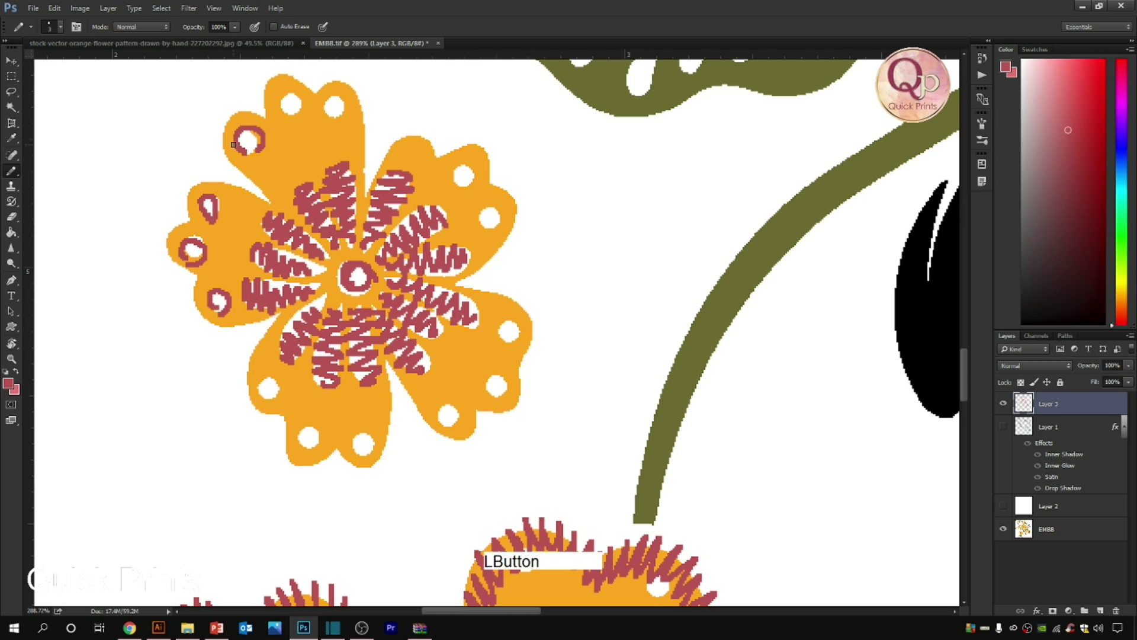
left_click_drag(473, 164, 465, 173)
left_click_drag(497, 211, 489, 218)
left_click_drag(517, 323, 509, 330)
left_click_drag(505, 380, 451, 414)
left_click_drag(372, 433, 305, 438)
left_click_drag(273, 382, 195, 377)
left_click_drag(474, 373, 515, 373)
left_click_drag(521, 89, 560, 89)
left_click_drag(545, 77, 652, 310)
mouse_move(145, 282)
left_mouse_down()
mouse_move(134, 290)
mouse_move(150, 299)
left_mouse_up()
left_click_drag(214, 395, 200, 412)
left_click_drag(350, 443, 335, 462)
left_click_drag(431, 415, 417, 433)
left_click_drag(564, 353, 548, 372)
left_click_drag(579, 230, 563, 250)
left_click_drag(525, 259, 517, 359)
key("ctrl+alt+z")
key("ctrl+alt+z")
key("ctrl+alt+z")
key("ctrl+alt+z")
key("ctrl+alt+z")
key("ctrl+alt+z")
- Stitch dark red zigzags over the slits of the large flower's olive centre, the arc above it and the right petal crease
mouse_move(139, 273)
left_mouse_down()
mouse_move(112, 152)
mouse_move(184, 155)
mouse_move(245, 70)
mouse_move(293, 135)
mouse_move(448, 131)
mouse_move(533, 164)
mouse_move(507, 260)
left_mouse_up()
left_click(333, 163)
left_click_drag(485, 332, 533, 244)
mouse_move(530, 225)
left_mouse_down()
mouse_move(635, 231)
mouse_move(628, 409)
left_mouse_up()
mouse_move(485, 325)
left_mouse_down()
mouse_move(535, 401)
mouse_move(610, 397)
left_mouse_up()
mouse_move(479, 376)
left_mouse_down()
mouse_move(521, 244)
mouse_move(445, 349)
mouse_move(373, 313)
mouse_move(395, 231)
left_mouse_up()
left_click_drag(328, 173, 395, 293)
mouse_move(347, 214)
left_mouse_down()
mouse_move(251, 257)
mouse_move(338, 418)
mouse_move(403, 385)
mouse_move(429, 311)
left_mouse_up()
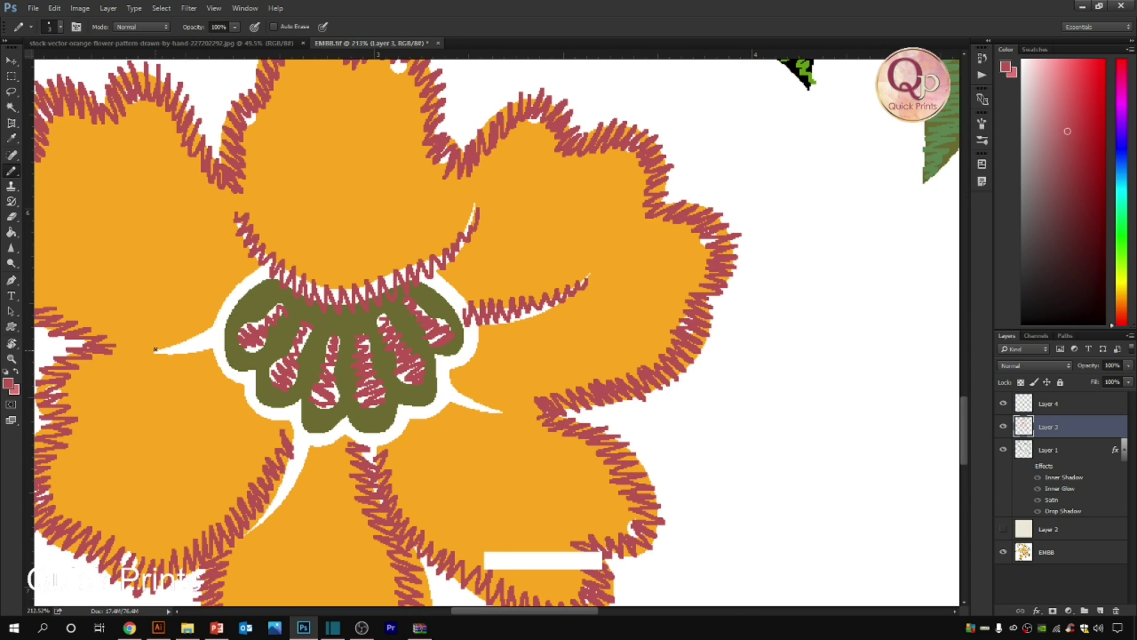
- Stitch dark red zigzags around the large flower's olive centre and along the remaining left, lower-left and lower-right petal creases
left_click_drag(155, 350, 186, 344)
left_click(250, 528)
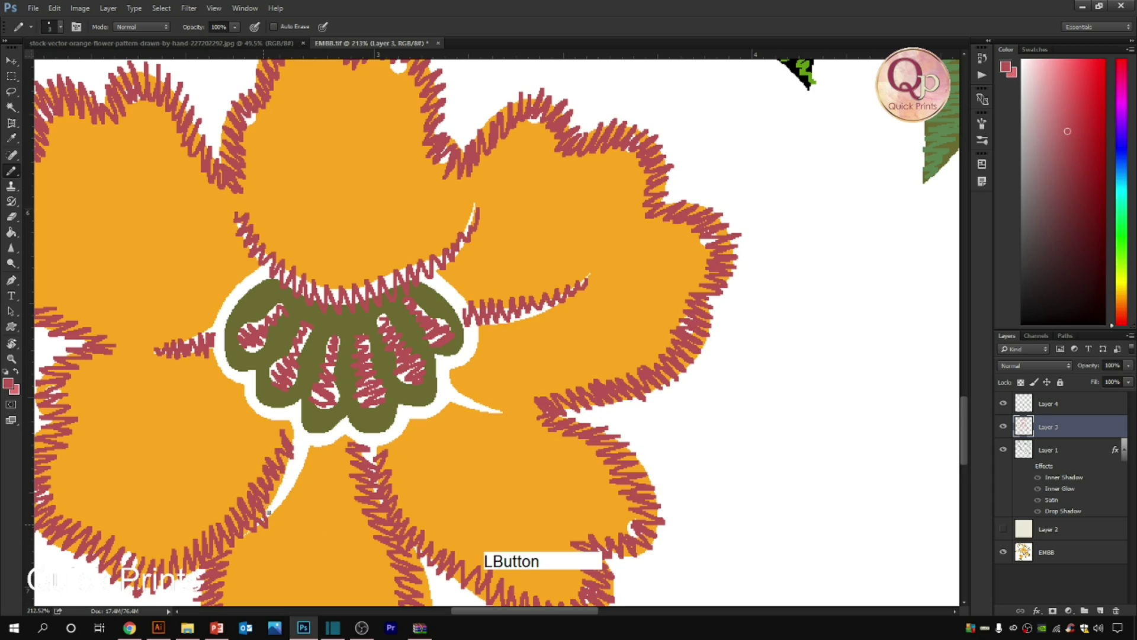
left_click_drag(268, 513, 283, 492)
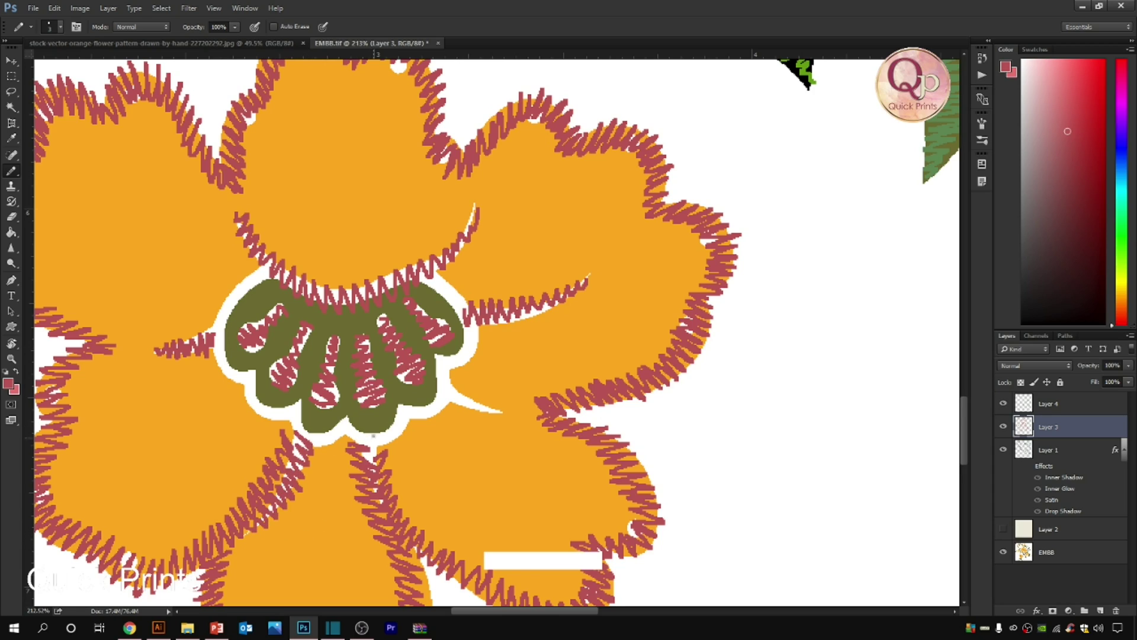
mouse_move(268, 269)
left_mouse_down()
mouse_move(240, 283)
mouse_move(236, 313)
left_mouse_up()
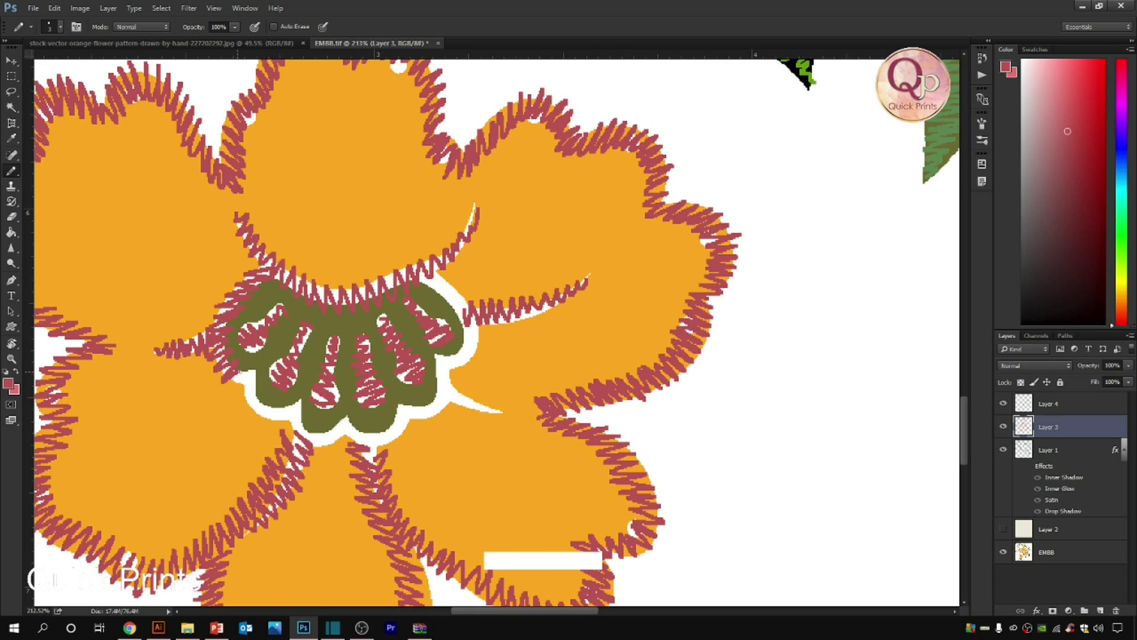
left_click_drag(285, 414, 316, 423)
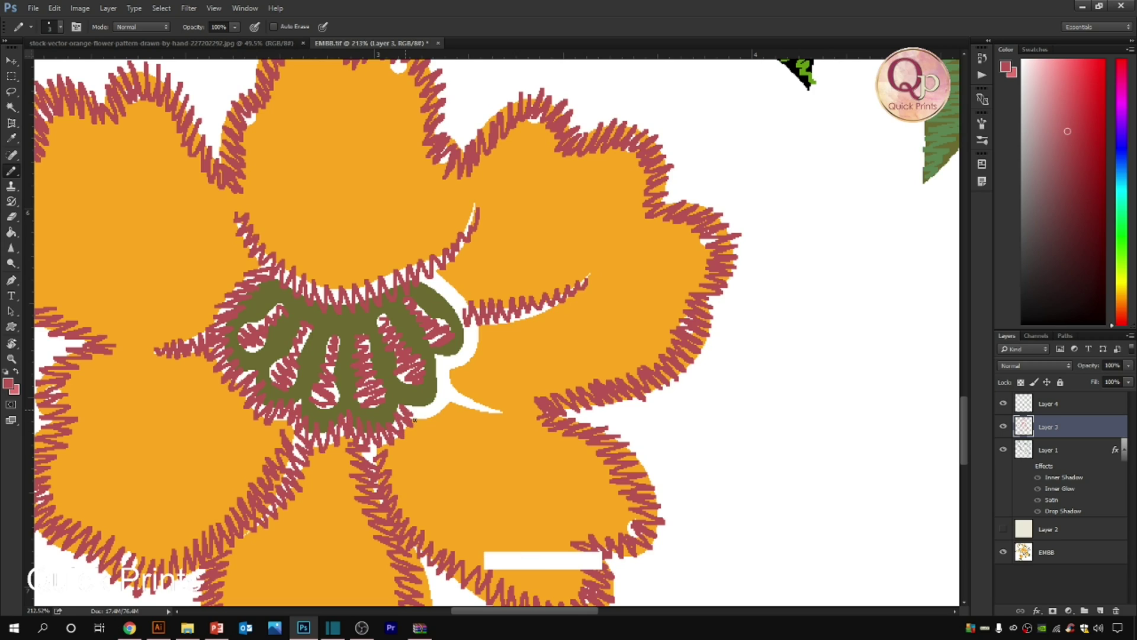
left_click_drag(443, 279, 451, 302)
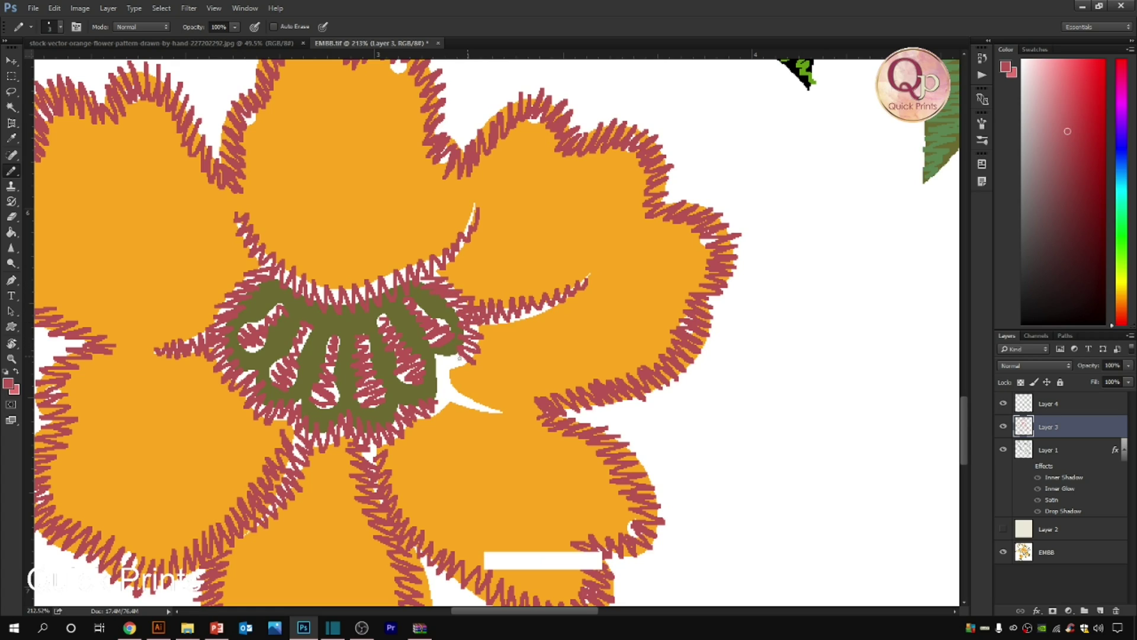
left_click_drag(454, 401, 501, 410)
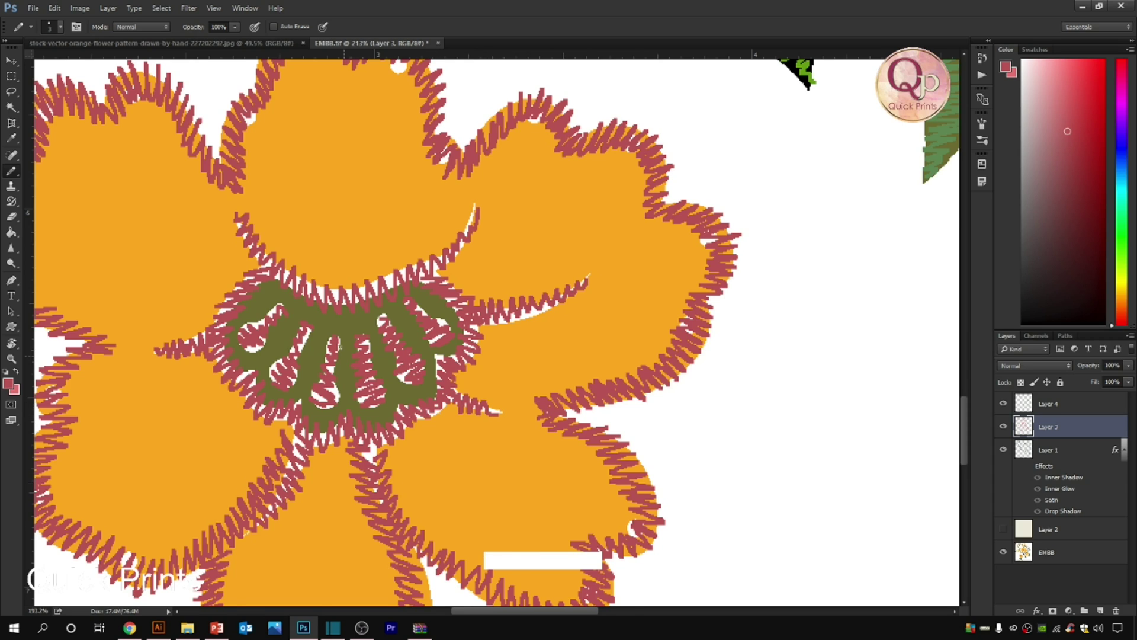
- Show the cream background on Layer 2 and review the stitched design against it
scroll(344, 354, "down", 3)
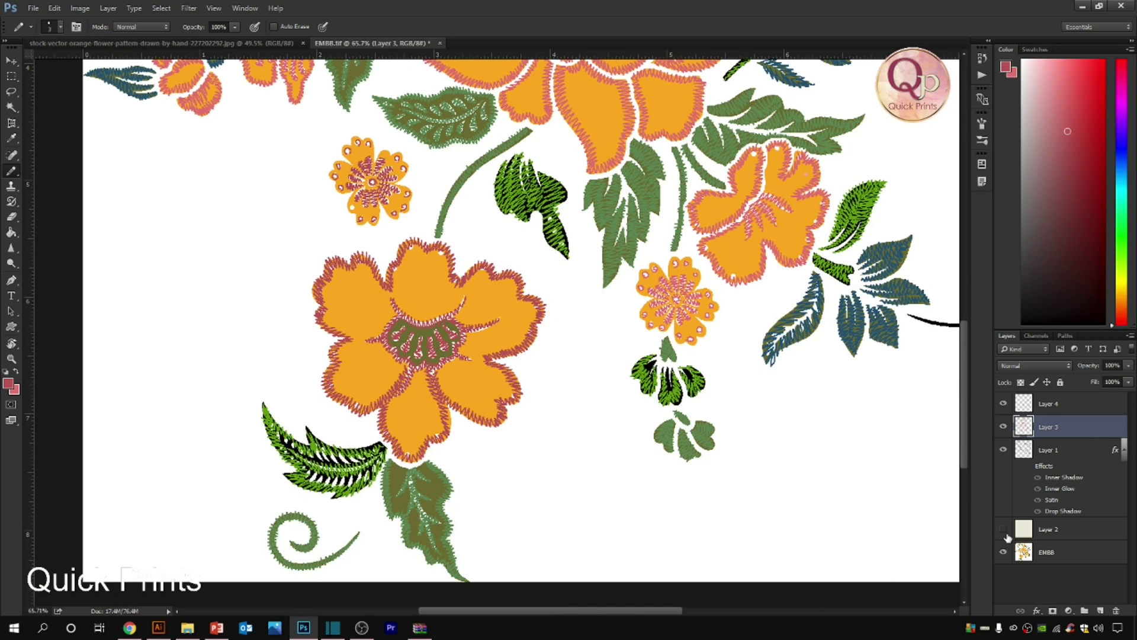
left_click(1003, 529)
scroll(447, 415, "down", 3)
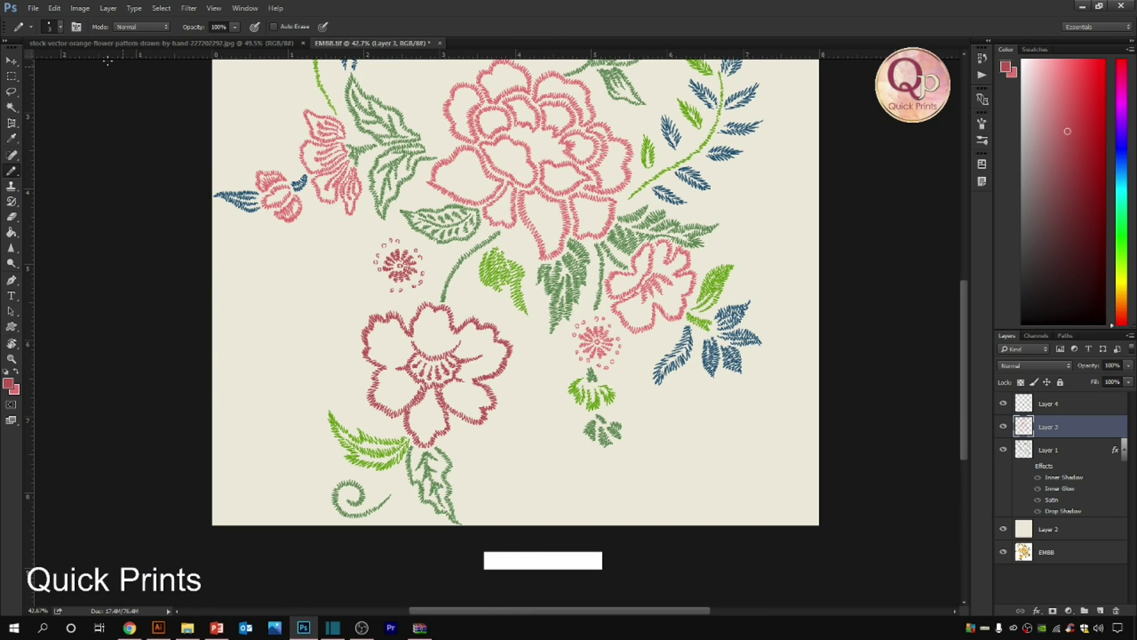
scroll(480, 175, "down", 3)
scroll(479, 176, "up", 4)
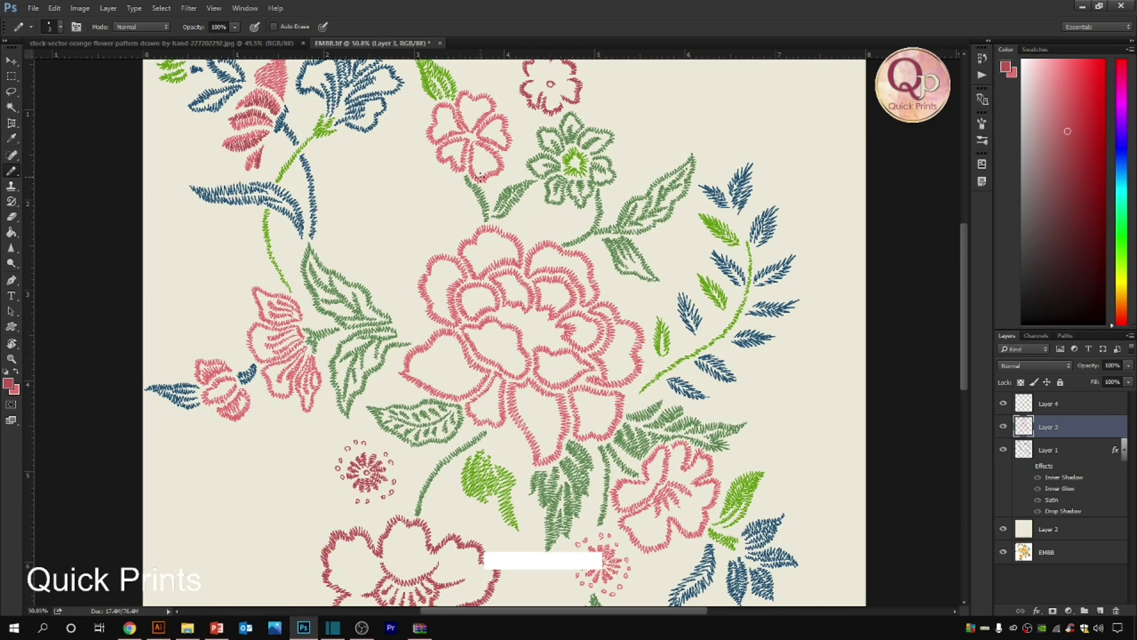
scroll(198, 249, "up", 6)
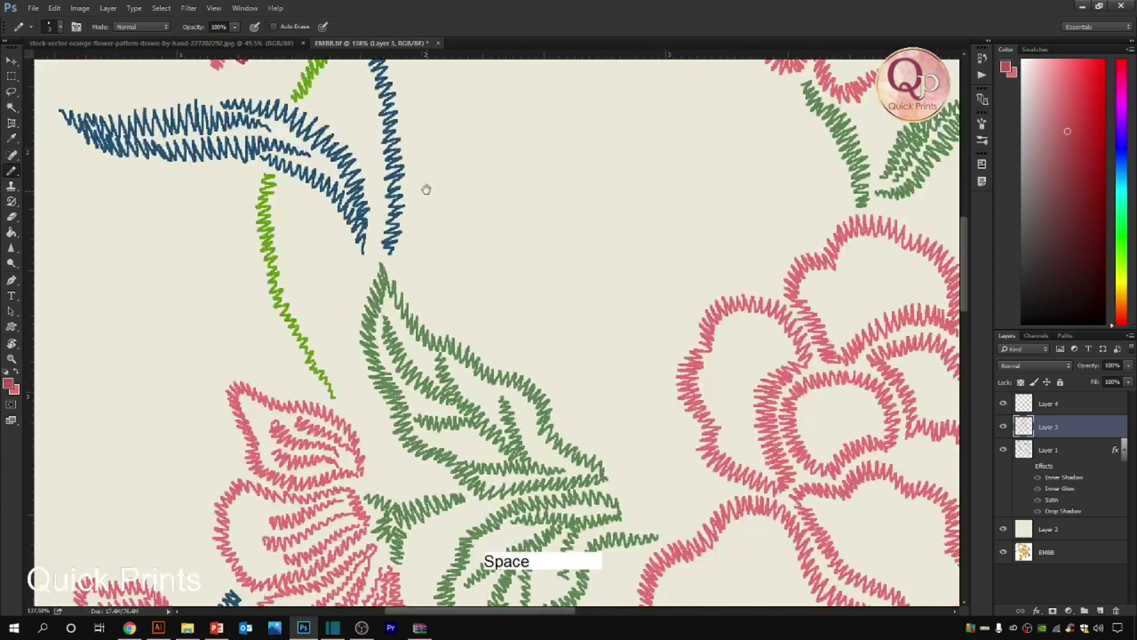
- Recolour the dark green stitches on Layer 1 with the Paint Bucket in medium blue #4d7a9a, derived from the dark blue stitches
left_click_drag(427, 188, 332, 280)
left_click(9, 384)
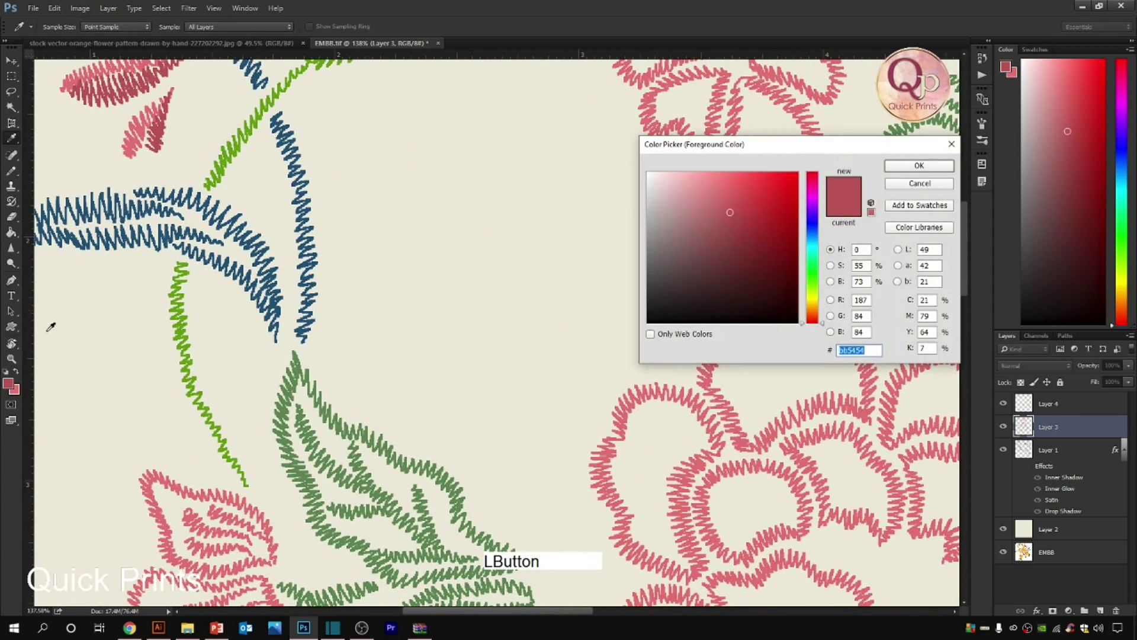
left_click(126, 236)
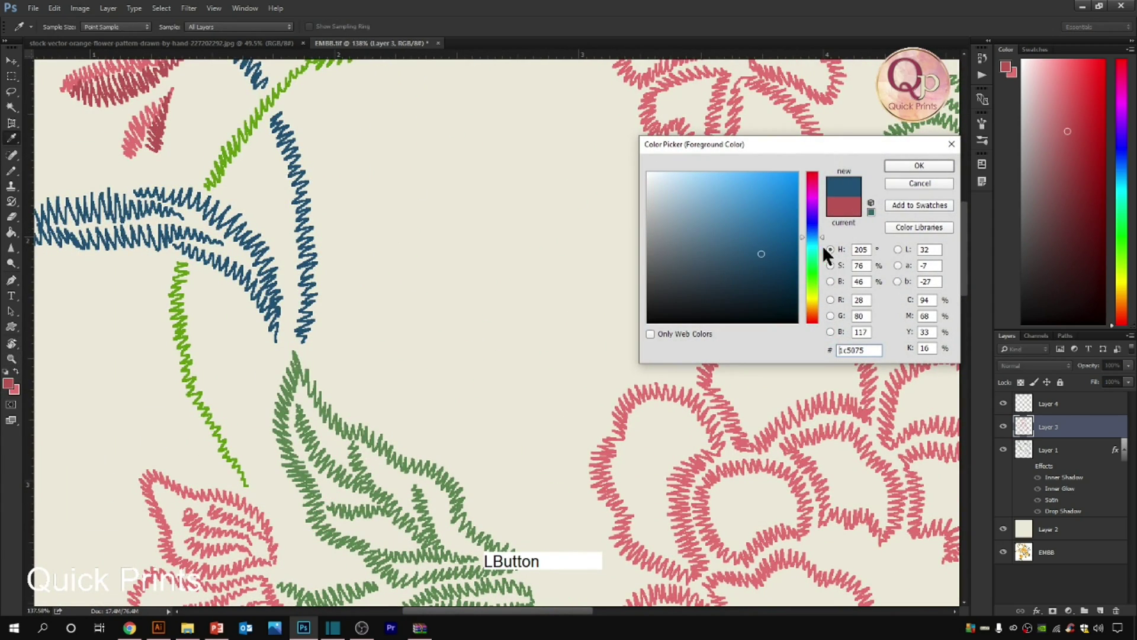
left_click(722, 232)
left_click(886, 165)
right_click(326, 418, "ctrl")
left_click(343, 426)
scroll(327, 417, "up", 3)
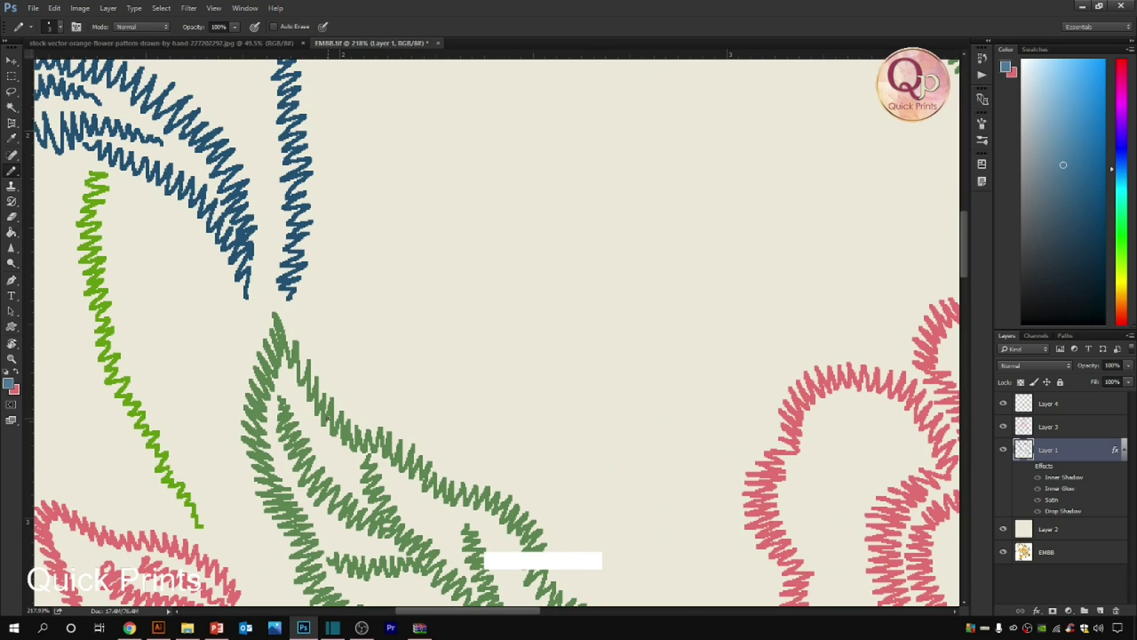
key("g")
left_click(331, 419)
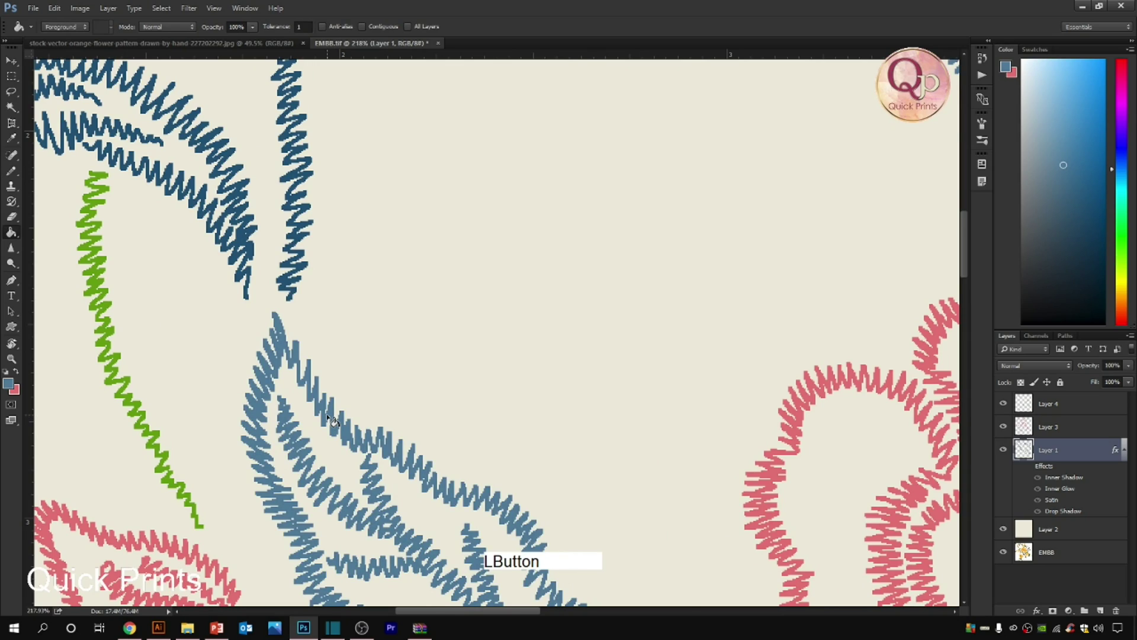
scroll(332, 421, "down", 8)
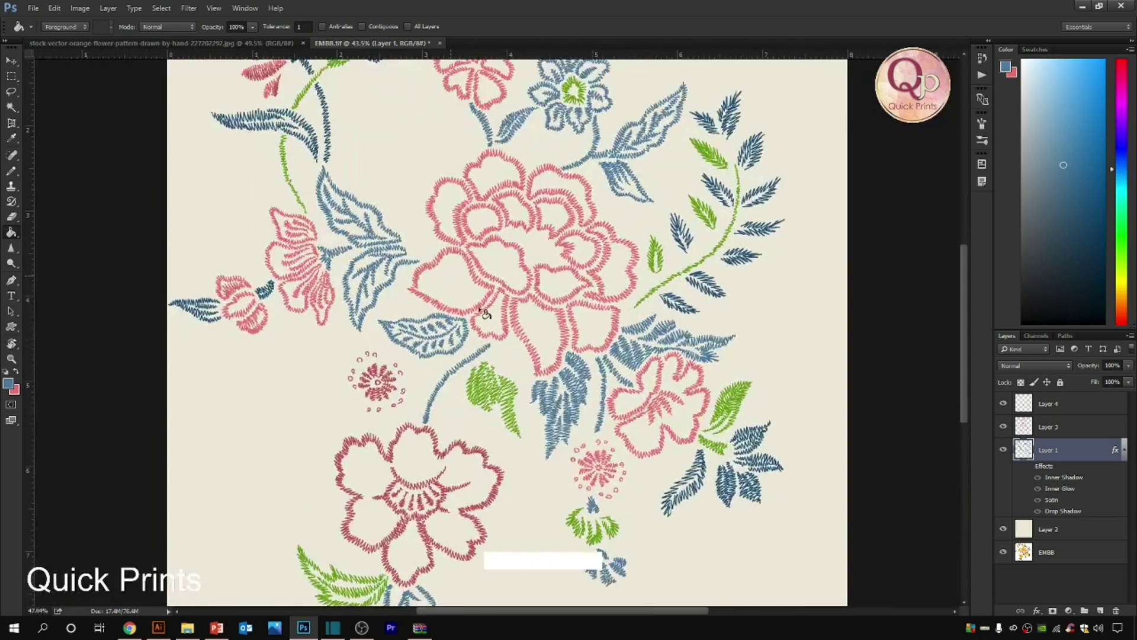
- Recolour the bright green stitches on Layer 4 with the Paint Bucket in light blue #8fb1c9
scroll(484, 313, "up", 3)
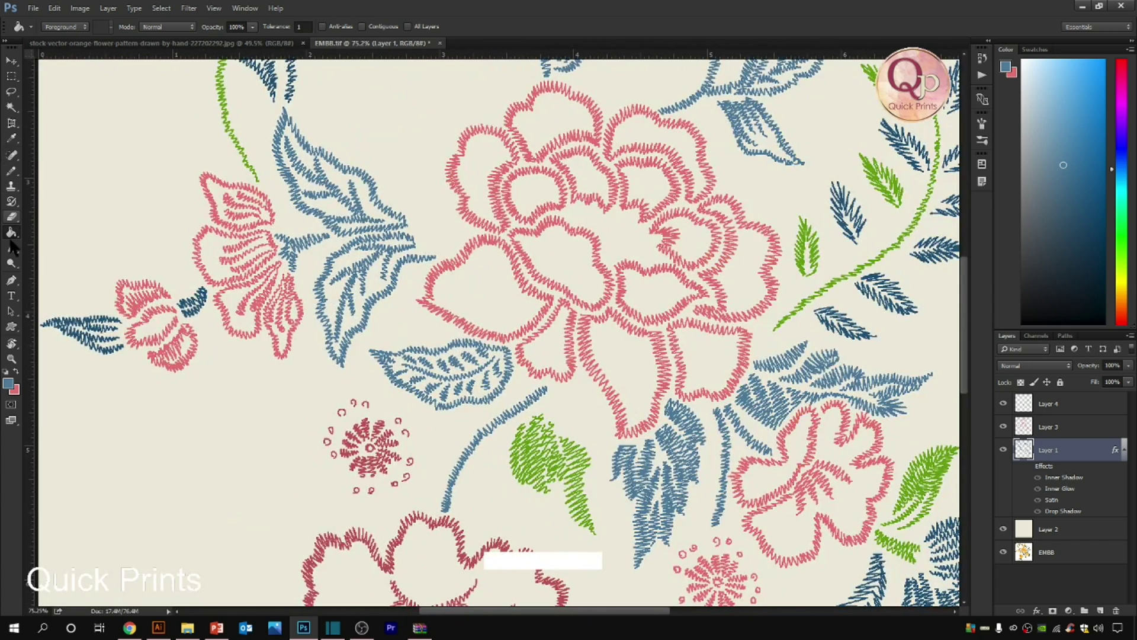
left_click(8, 385)
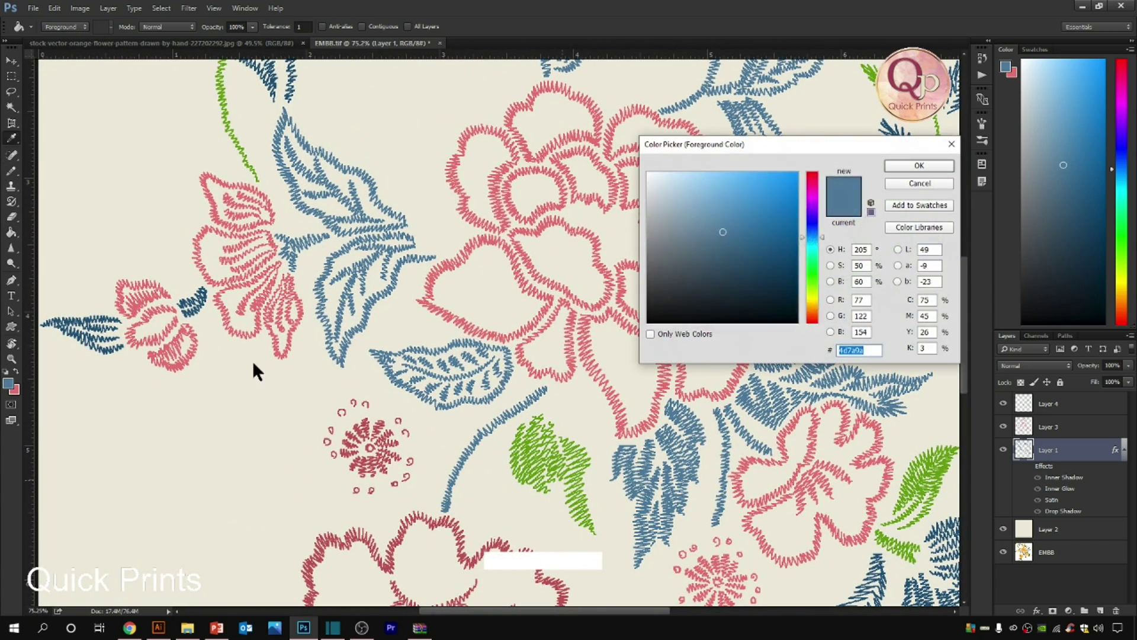
left_click(690, 203)
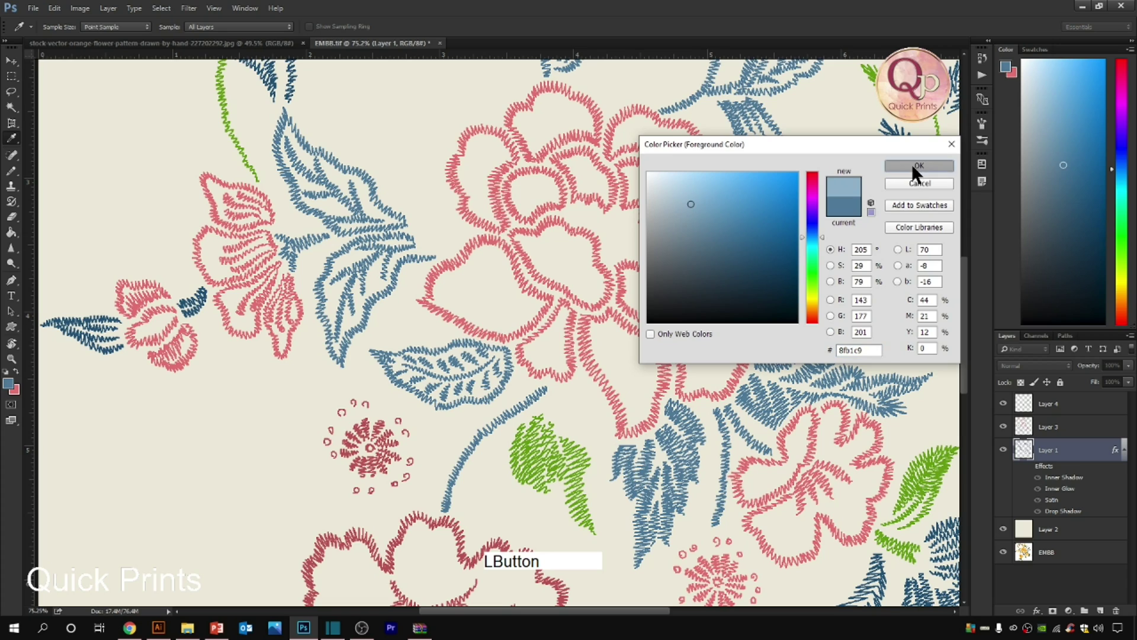
left_click(912, 163)
scroll(565, 404, "up", 2)
right_click(551, 499, "ctrl")
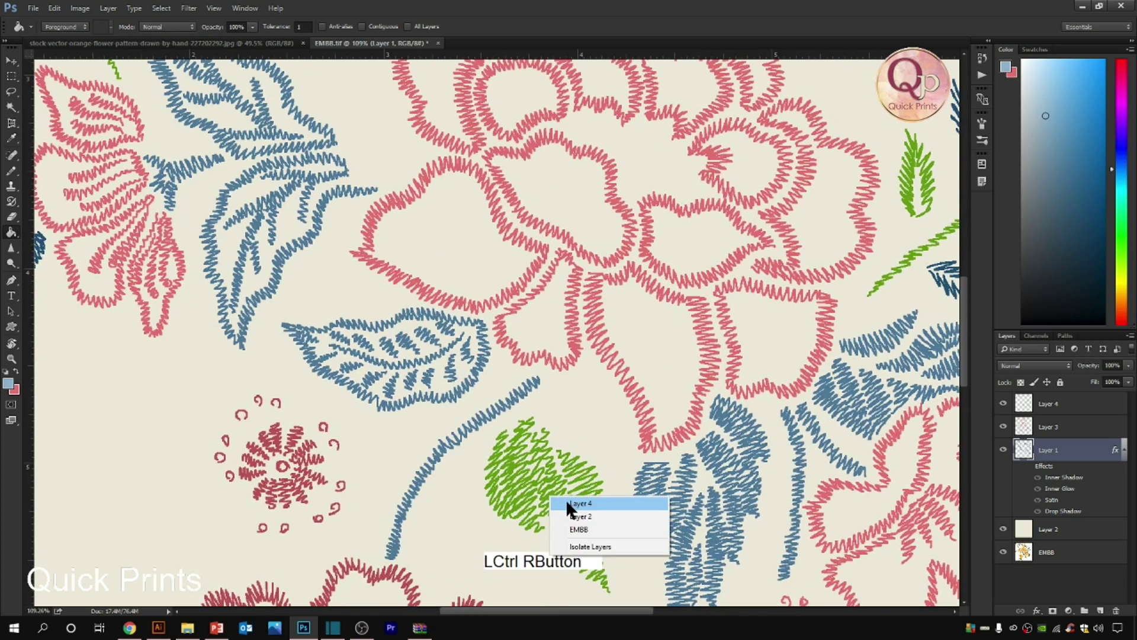
left_click(566, 502, "ctrl")
left_click(550, 500)
scroll(550, 500, "down", 8)
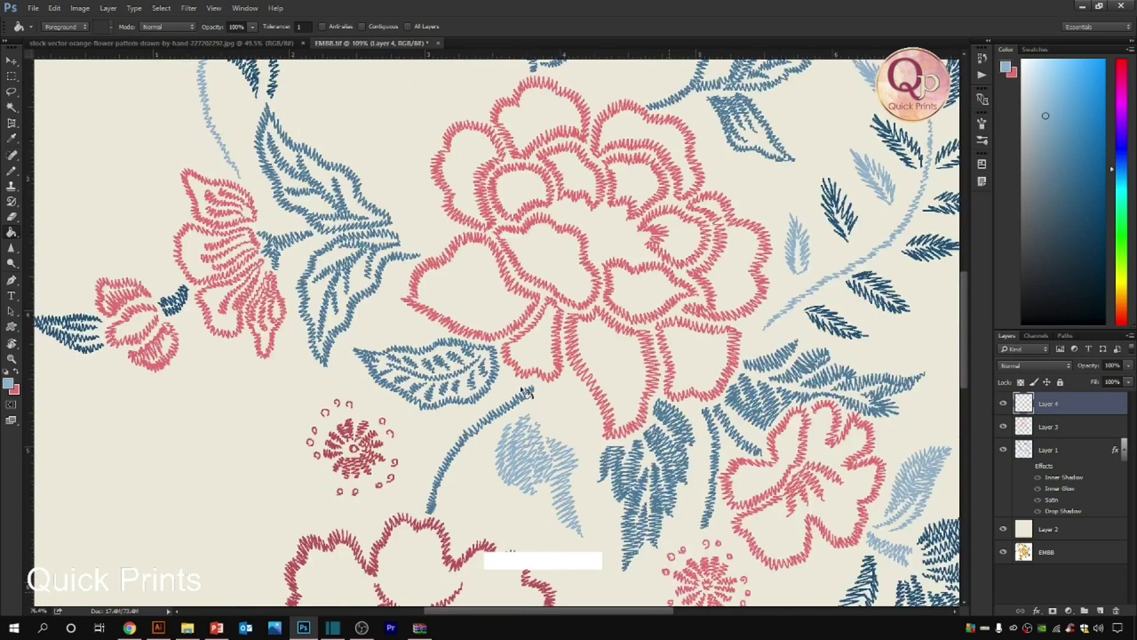
scroll(531, 388, "up", 2)
scroll(532, 388, "down", 2)
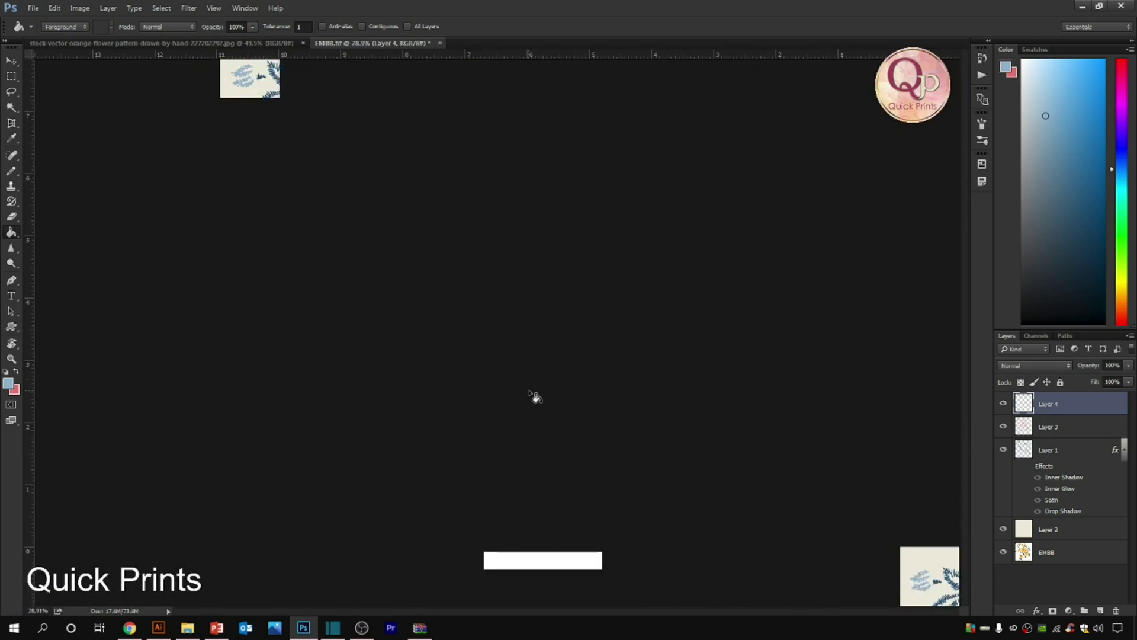